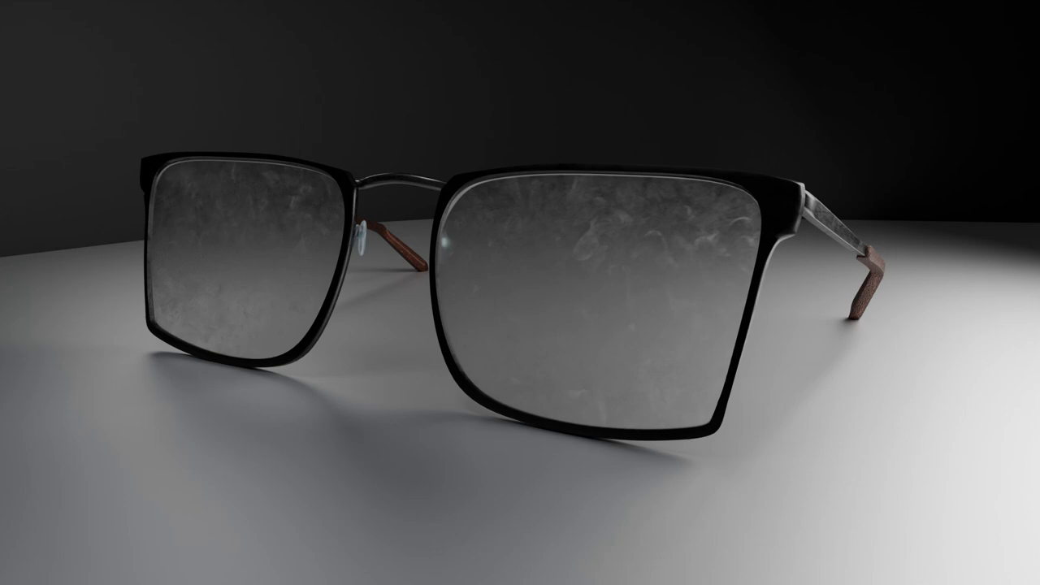
# Add a plane, rotate it 90° and stretch it along Y.
pyautogui.hotkey('shift', 'a')
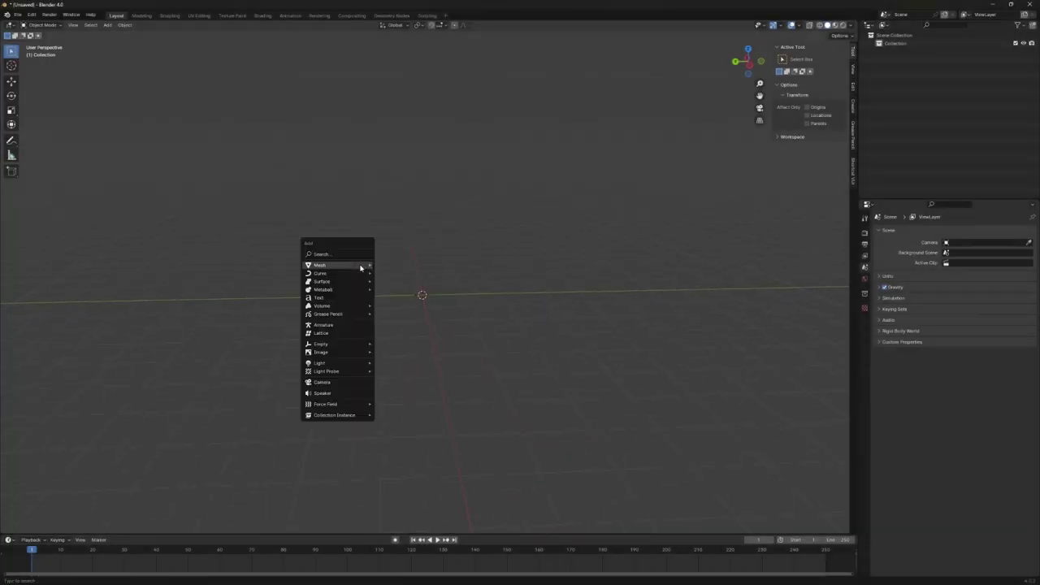
pyautogui.click(392, 265)
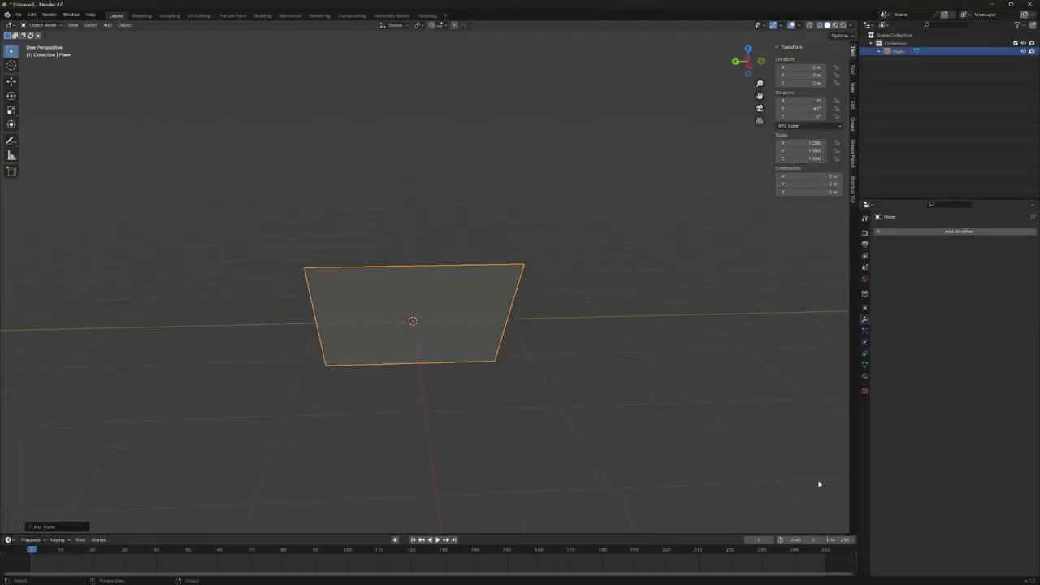
pyautogui.write('90')
pyautogui.press('Return')
pyautogui.press('KP_Decimal')
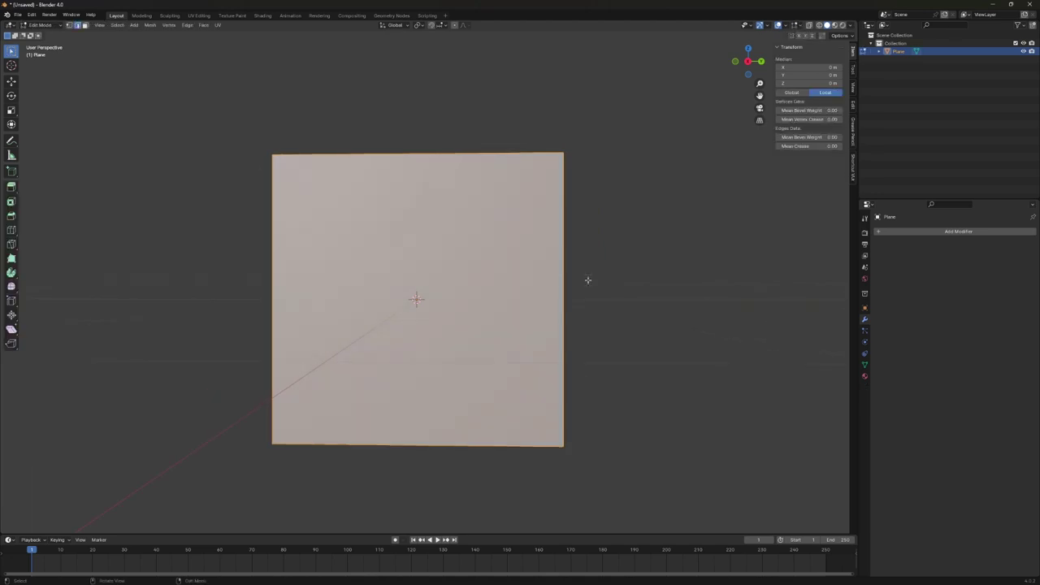
pyautogui.press('s')
pyautogui.press('y')
pyautogui.click(706, 293)
# In front view, rotate the plane 90° to face the view and widen it along X.
pyautogui.press('KP_7')
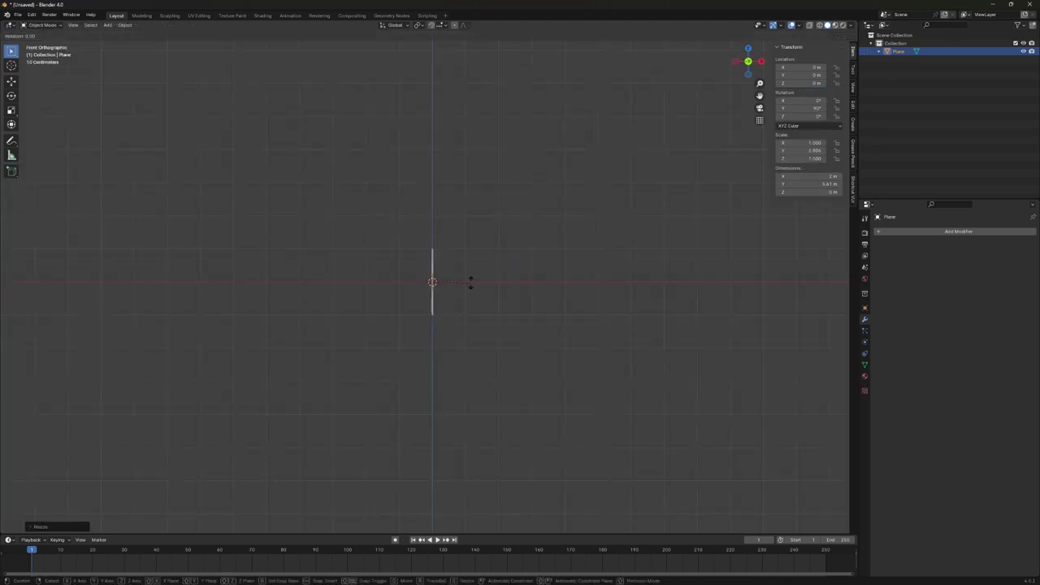
pyautogui.write('90')
pyautogui.press('Return')
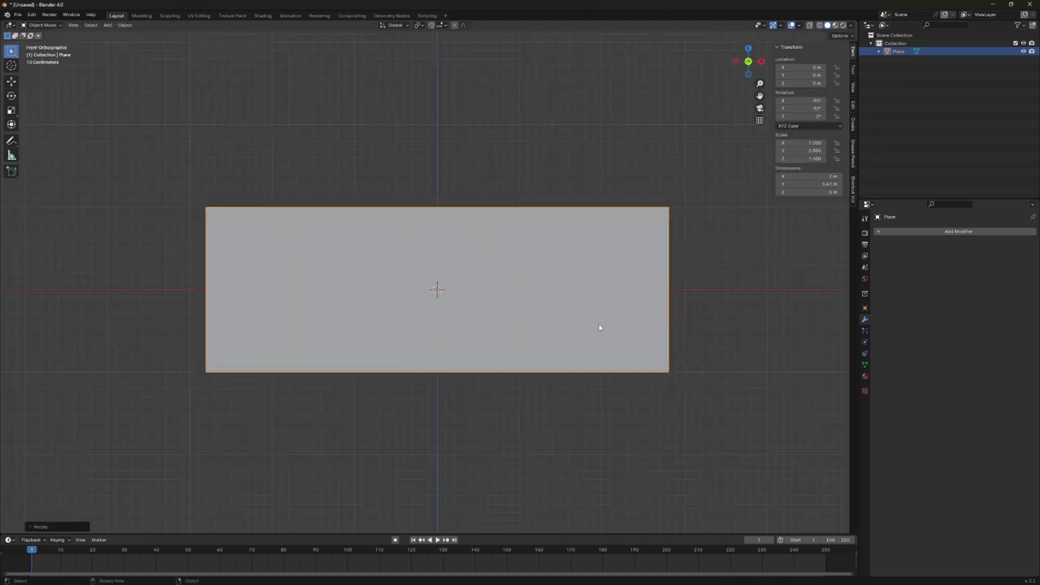
pyautogui.press('s')
pyautogui.press('x')
pyautogui.click(624, 327)
pyautogui.rightClick(457, 254)
pyautogui.press('Escape')
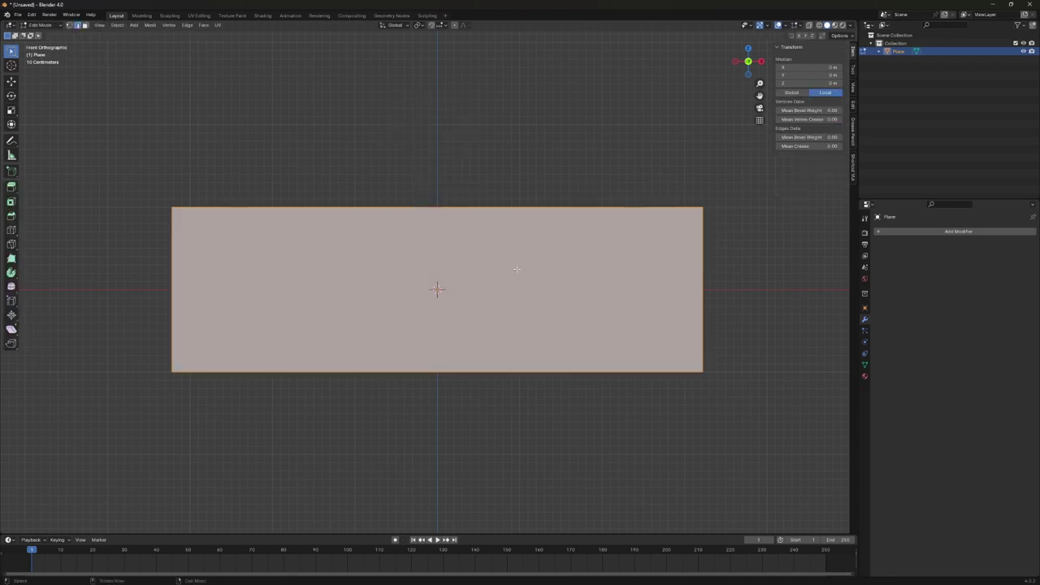
# In Edit Mode, loop-cut the plane down its centre and select the left half face.
pyautogui.press('Tab')
pyautogui.moveTo(448, 193)
pyautogui.mouseDown(button='middle')
pyautogui.moveTo(492, 263)
pyautogui.moveTo(452, 240)
pyautogui.mouseUp(button='middle')
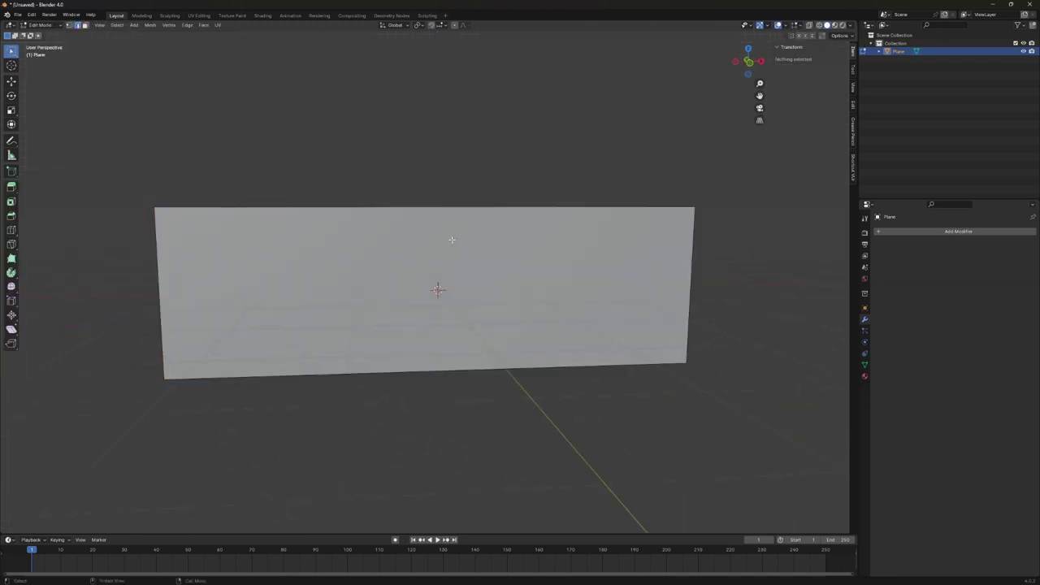
pyautogui.click(147, 267)
pyautogui.press('KP_1')
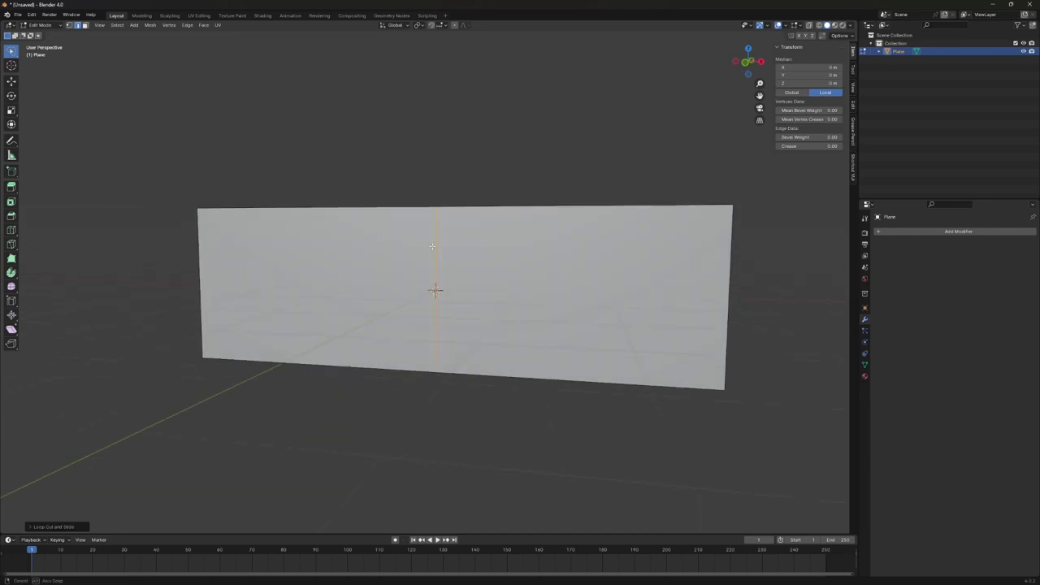
pyautogui.click(87, 26)
pyautogui.click(390, 244)
# Delete the left half face and add a Mirror modifier mirroring across Y.
pyautogui.press('x')
pyautogui.click(402, 209)
pyautogui.click(959, 231)
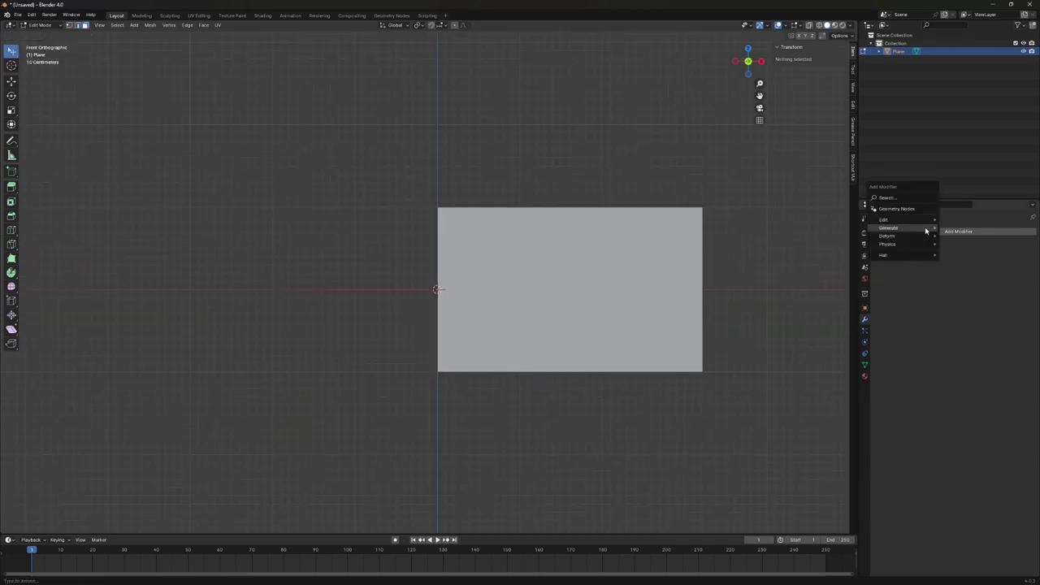
pyautogui.click(985, 286)
pyautogui.click(982, 278)
pyautogui.scroll(3, 568, 261)
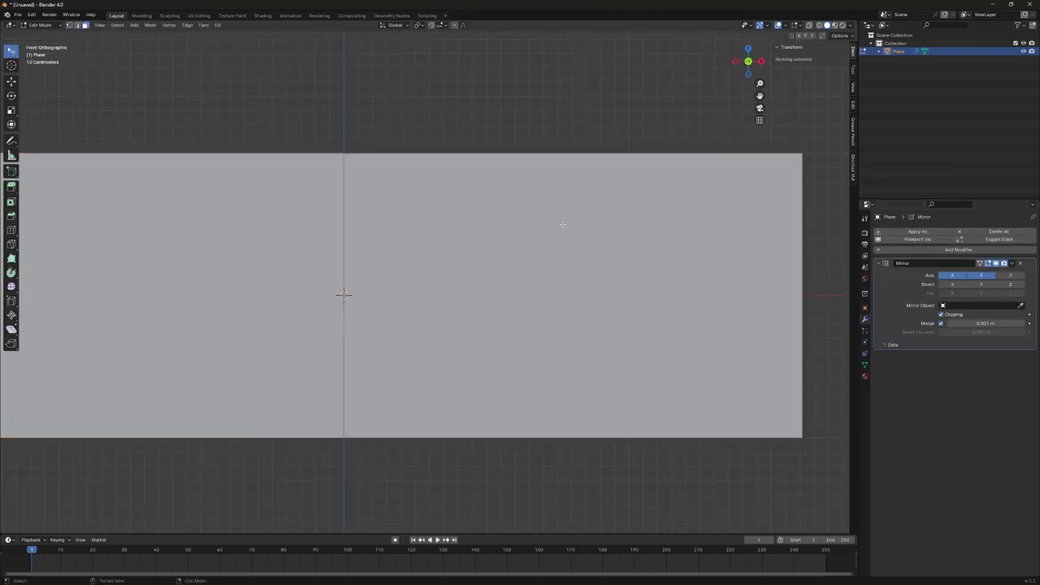
# Add a Solidify modifier to the half-plane with about 0.04 m thickness.
pyautogui.click(448, 220)
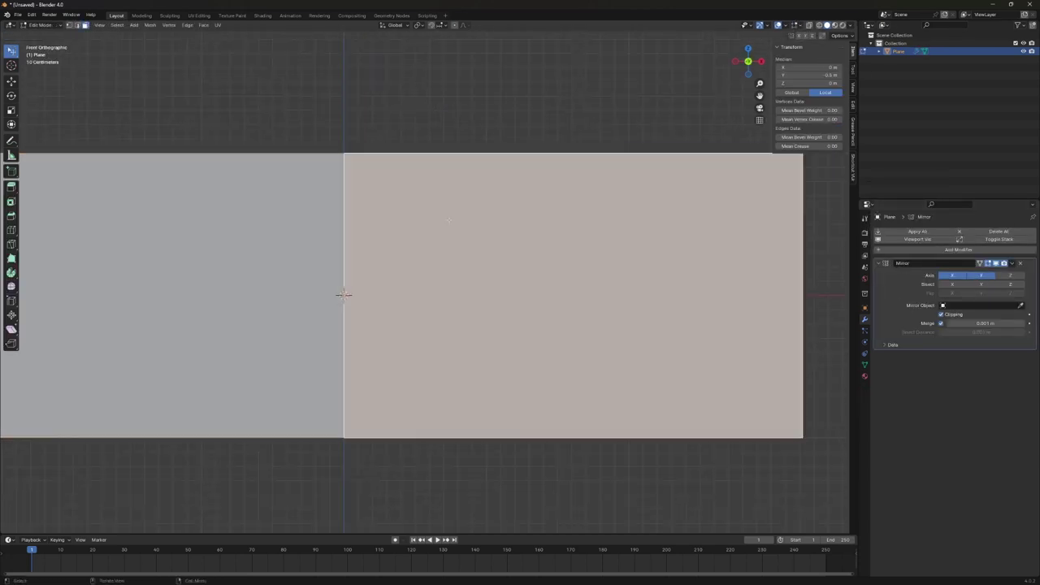
pyautogui.click(967, 250)
pyautogui.click(862, 349)
pyautogui.moveTo(569, 325); pyautogui.dragTo(488, 341, button='middle')
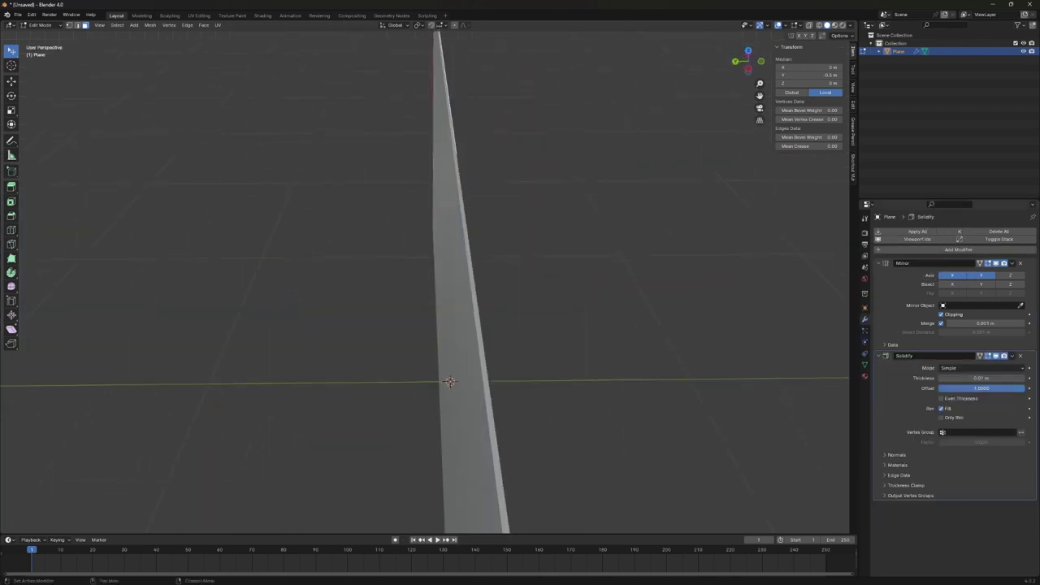
pyautogui.moveTo(981, 378); pyautogui.dragTo(1008, 378)
pyautogui.moveTo(449, 381); pyautogui.dragTo(508, 214, button='middle')
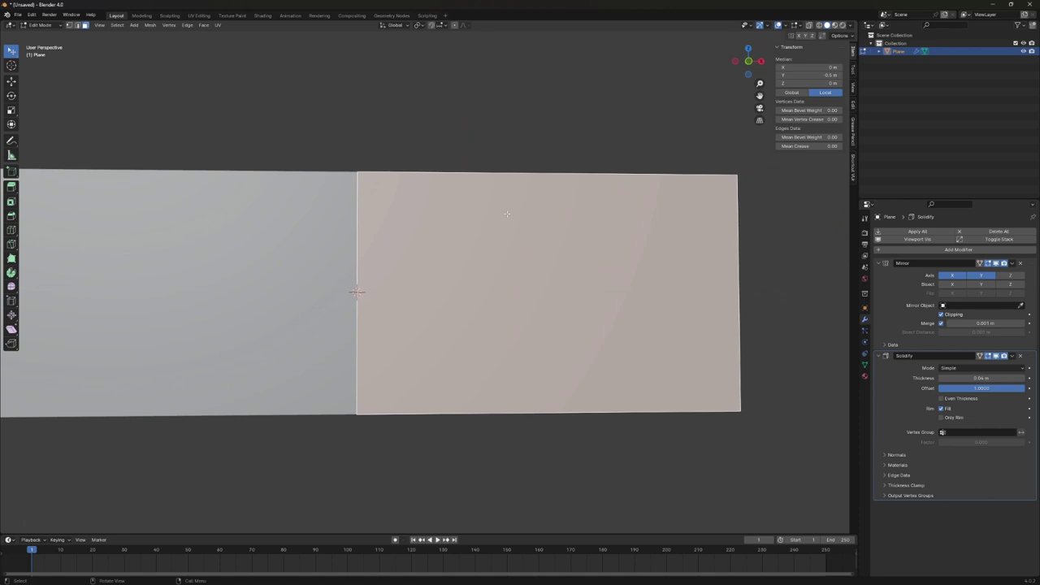
# Subdivide the right half face into a 4x4 grid and select its bottom-left cell.
pyautogui.rightClick(475, 221)
pyautogui.click(471, 243)
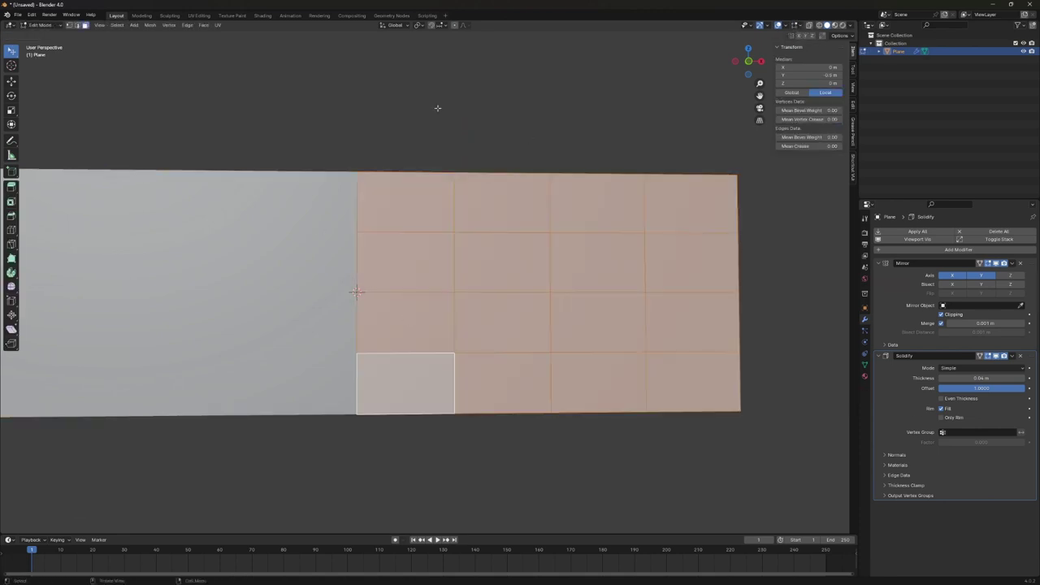
pyautogui.hotkey('alt', 'a')
pyautogui.click(408, 396)
pyautogui.press('x')
pyautogui.press('Escape')
pyautogui.moveTo(408, 396); pyautogui.dragTo(569, 349, button='middle')
pyautogui.scroll(3, 503, 374)
# Delete the grid cell, remove the Solidify modifier, and undo an extra face deletion.
pyautogui.press('x')
pyautogui.click(514, 370)
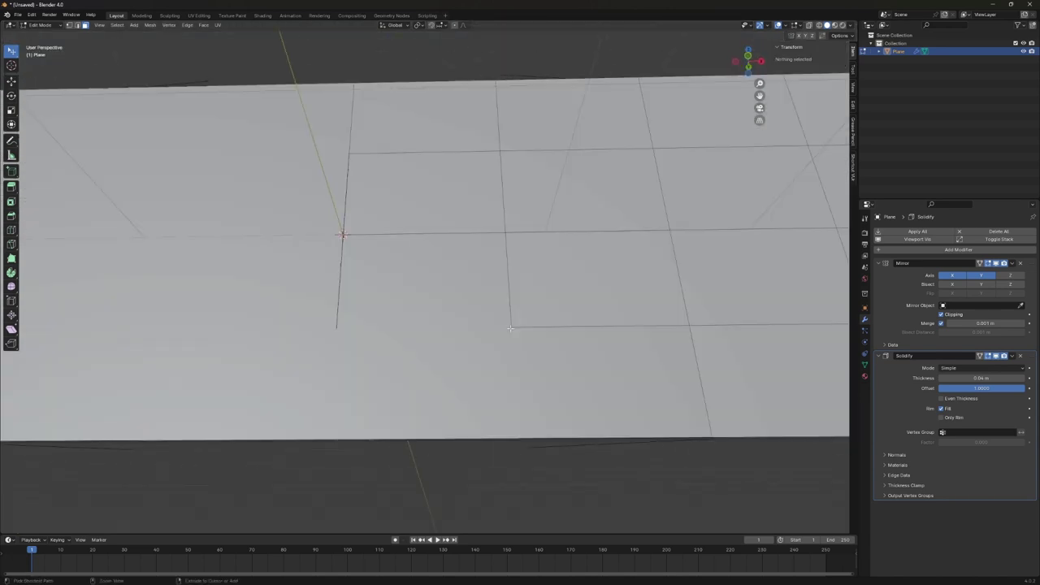
pyautogui.scroll(-4, 569, 350)
pyautogui.click(1021, 355)
pyautogui.press('x')
pyautogui.click(429, 302)
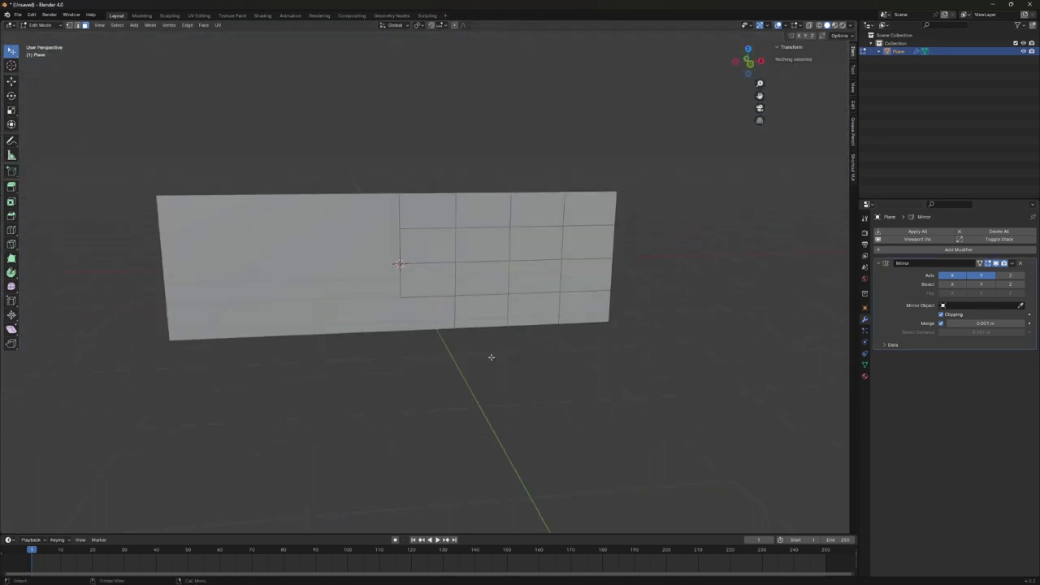
pyautogui.moveTo(488, 358); pyautogui.dragTo(849, 312, button='middle')
pyautogui.hotkey('ctrl', 'z')
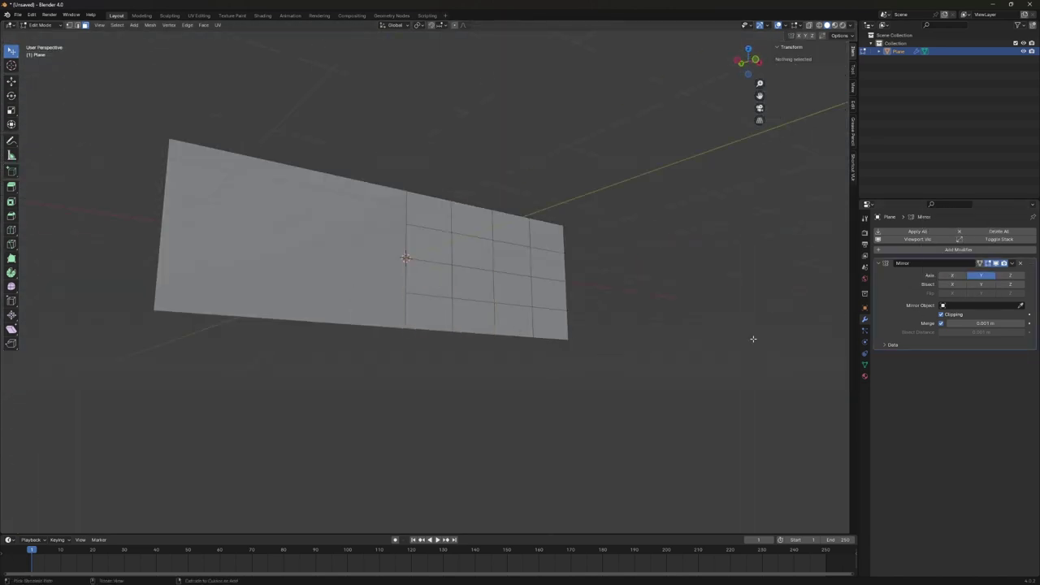
# Back in Object Mode, re-add a Solidify modifier and adjust its thickness.
pyautogui.press('Tab')
pyautogui.click(958, 249)
pyautogui.click(975, 348)
pyautogui.moveTo(980, 388); pyautogui.dragTo(994, 388)
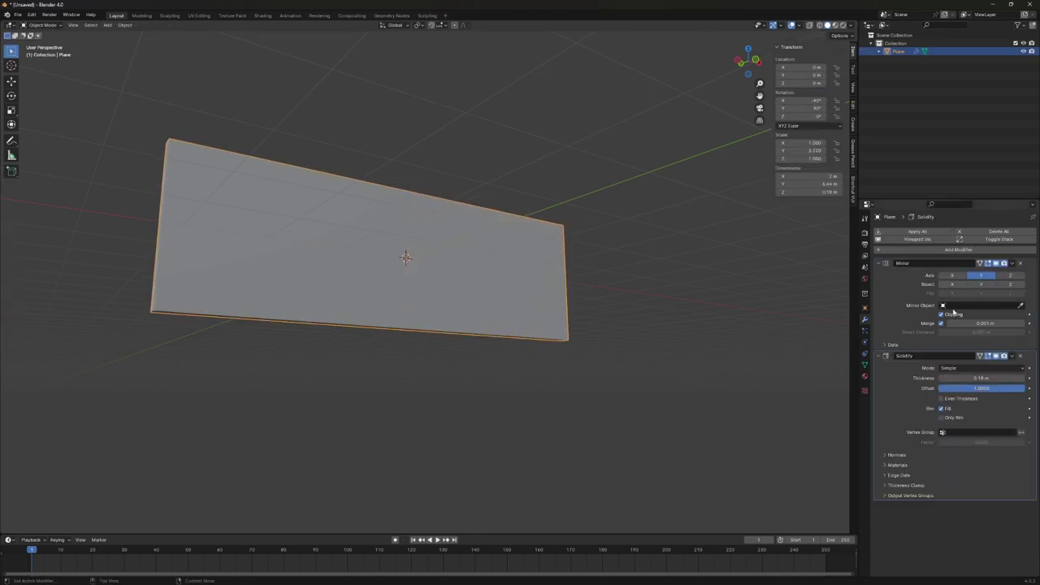
# Delete the bottom centre cells to open the nose gap.
pyautogui.press('x')
pyautogui.click(432, 295)
pyautogui.click(444, 193)
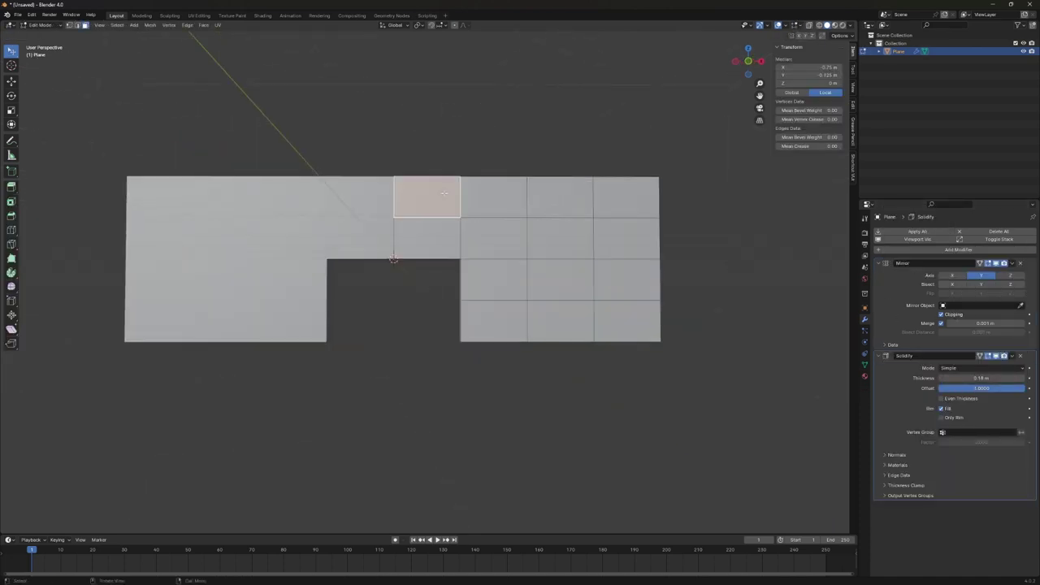
pyautogui.hotkey('ctrl', 'z')
pyautogui.hotkey('ctrl', 'shift', 'z')
pyautogui.moveTo(540, 364); pyautogui.dragTo(300, 181, button='middle')
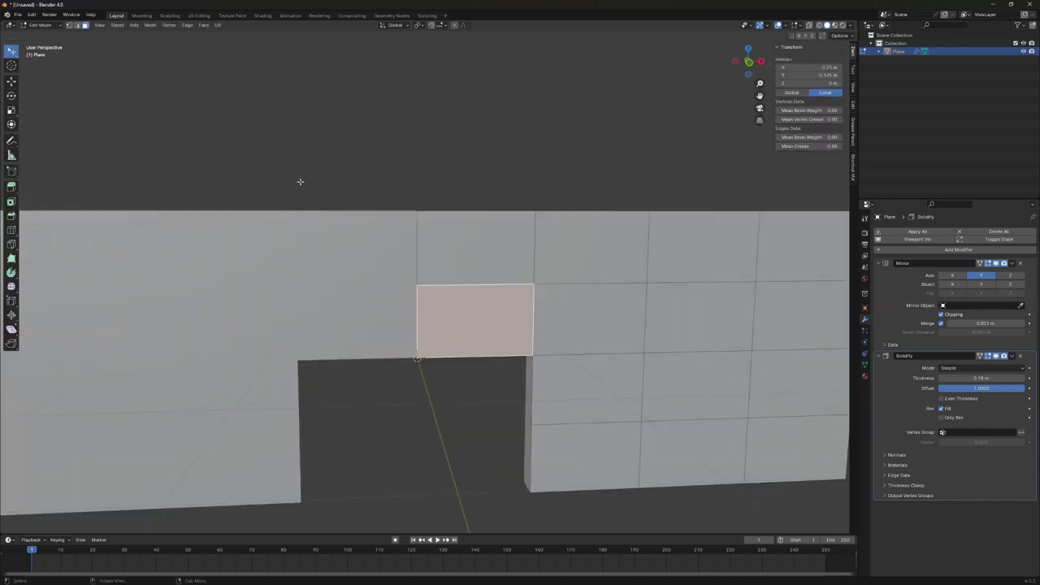
# Move the face above the gap vertically, flattening it into a thin bridge strip.
pyautogui.press('z')
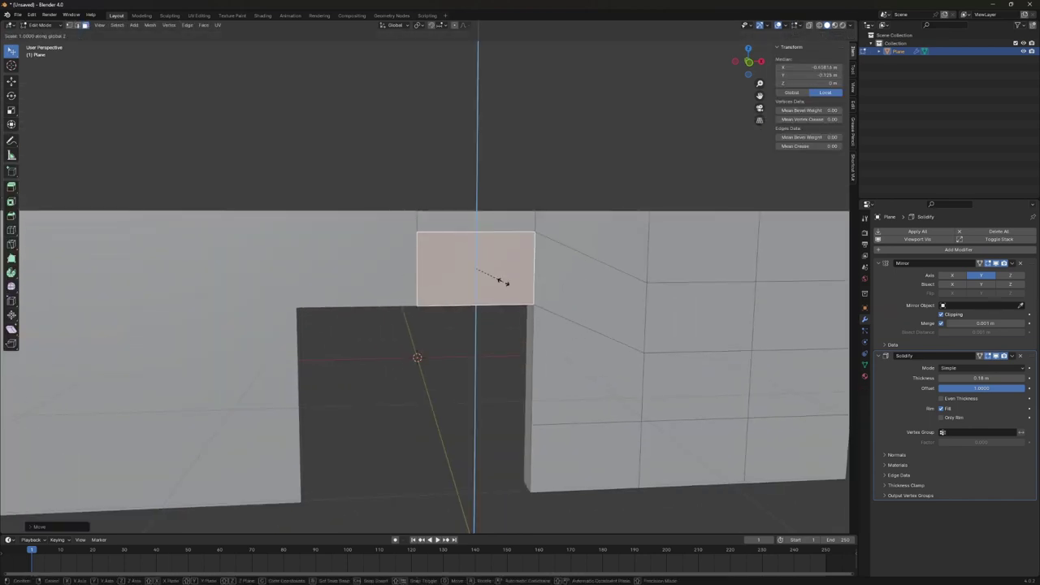
pyautogui.press('Escape')
pyautogui.press('g')
pyautogui.press('z')
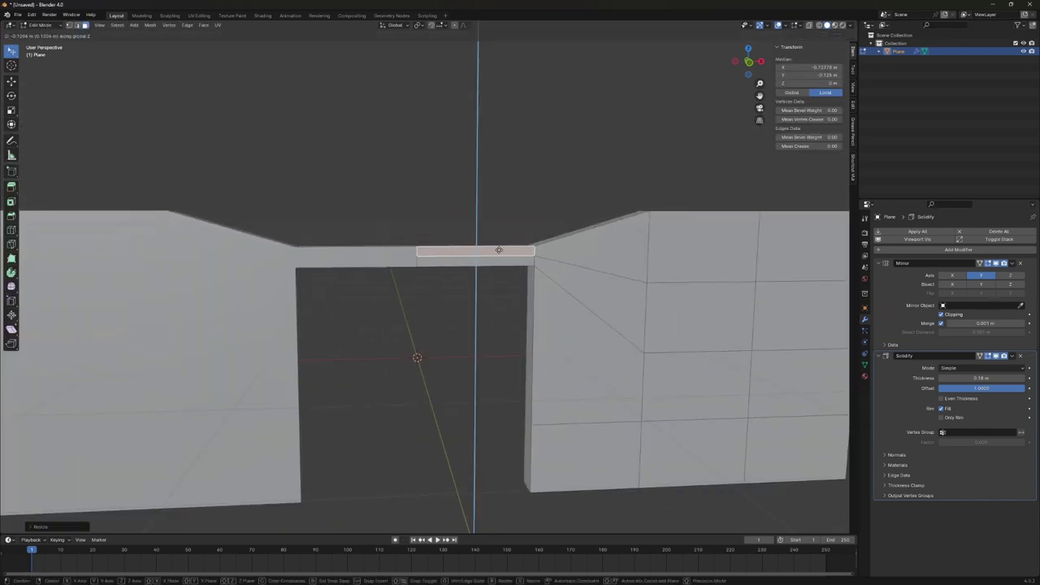
pyautogui.moveTo(499, 250)
pyautogui.mouseDown(button='middle')
pyautogui.moveTo(477, 244)
pyautogui.moveTo(504, 280)
pyautogui.mouseUp(button='middle')
pyautogui.click(477, 245)
pyautogui.hotkey('alt', 'a')
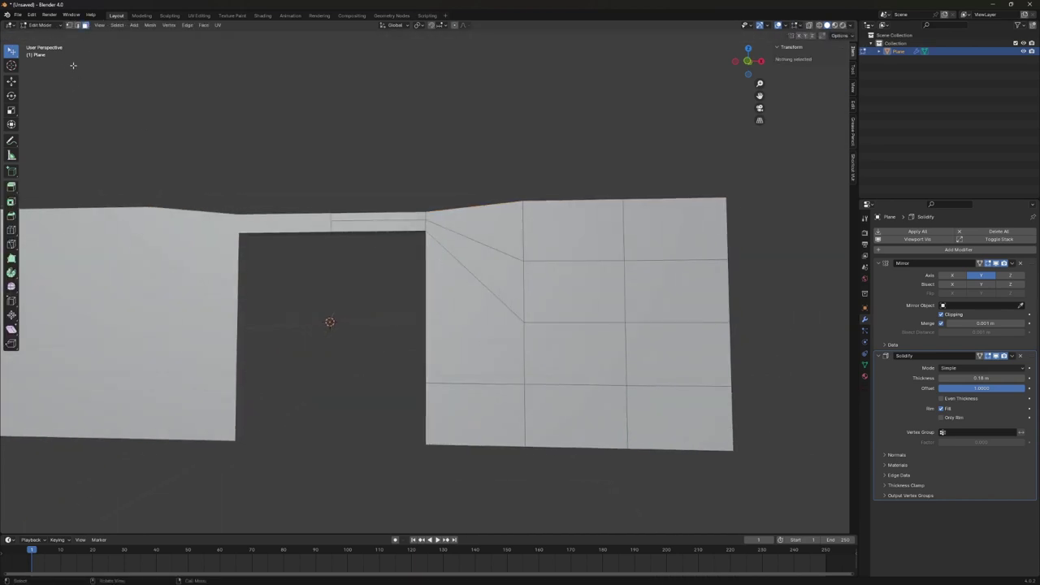
# Raise the selected bridge edge vertically, then select the whole mesh.
pyautogui.press('g')
pyautogui.press('z')
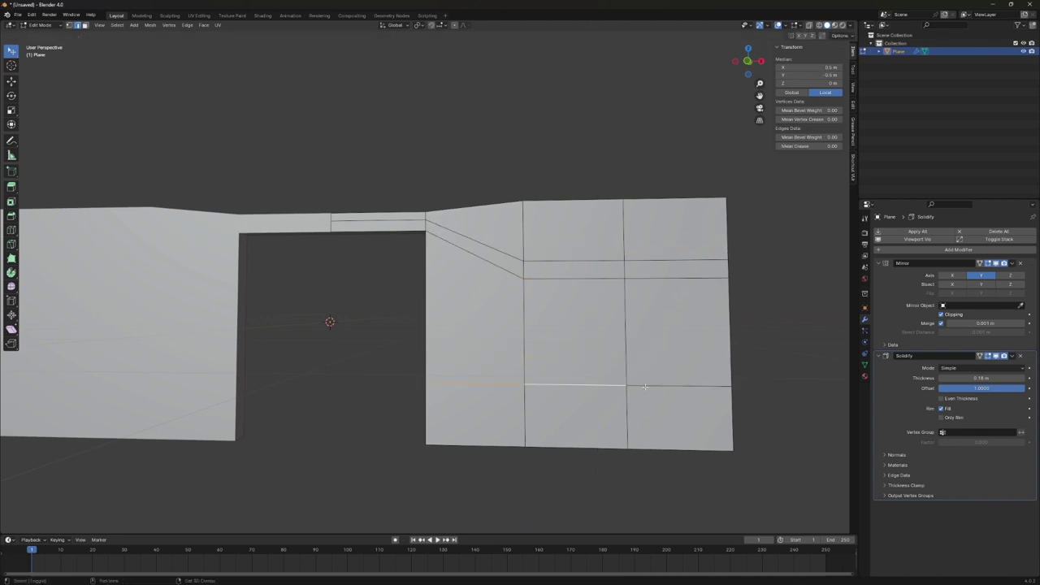
pyautogui.moveTo(637, 452); pyautogui.dragTo(569, 390, button='middle')
pyautogui.press('a')
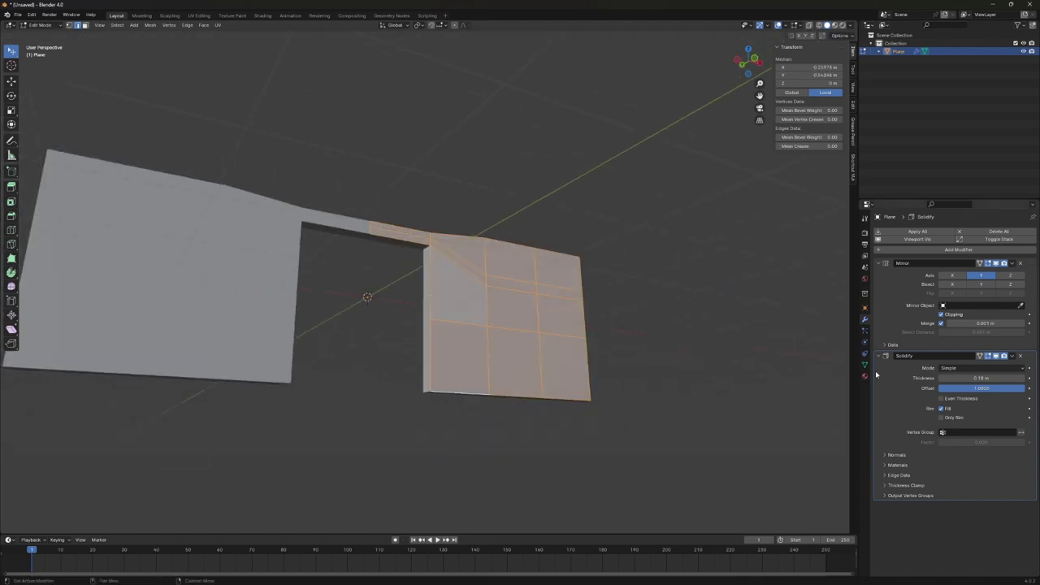
pyautogui.click(959, 249)
# Add a Subdivision Surface modifier with viewport level 3.
pyautogui.click(874, 356)
pyautogui.press('Tab')
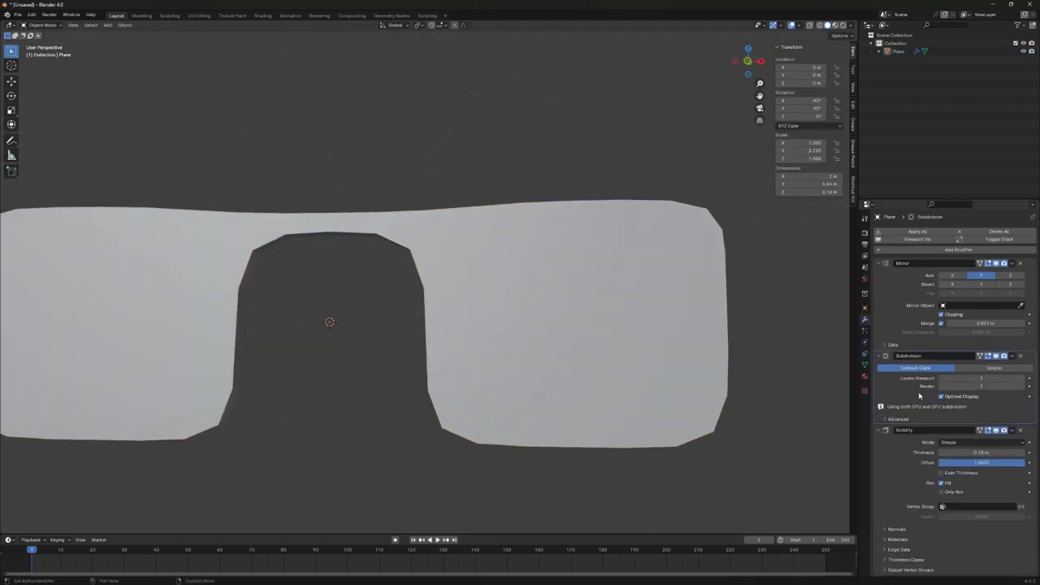
pyautogui.click(1023, 379)
pyautogui.press('Tab')
# Adjust the right lens's lower-left corner vertex and extrude its outer edge into a side piece.
pyautogui.click(482, 382)
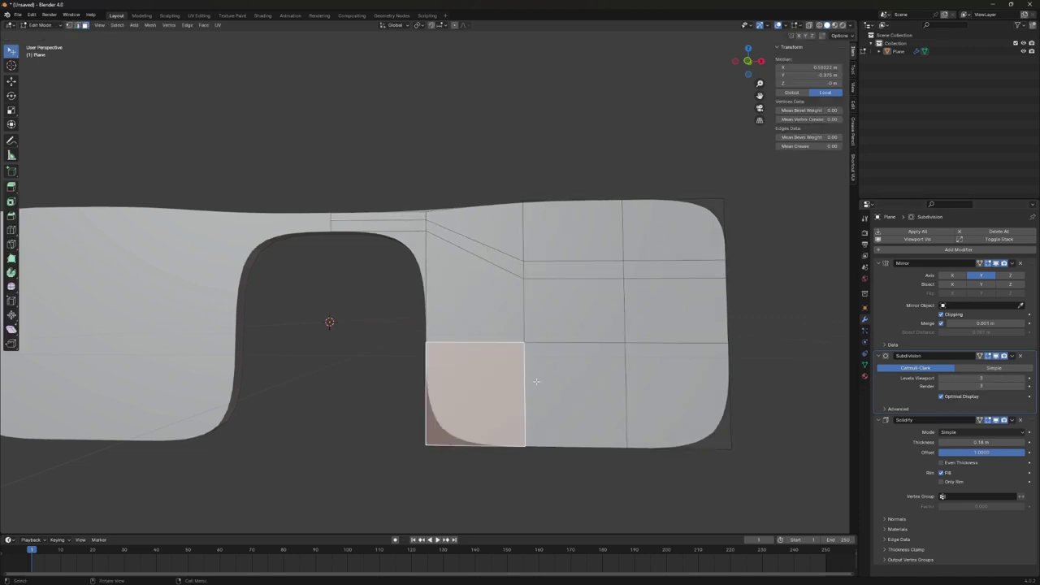
pyautogui.hotkey('alt', 'a')
pyautogui.moveTo(430, 443); pyautogui.dragTo(451, 428)
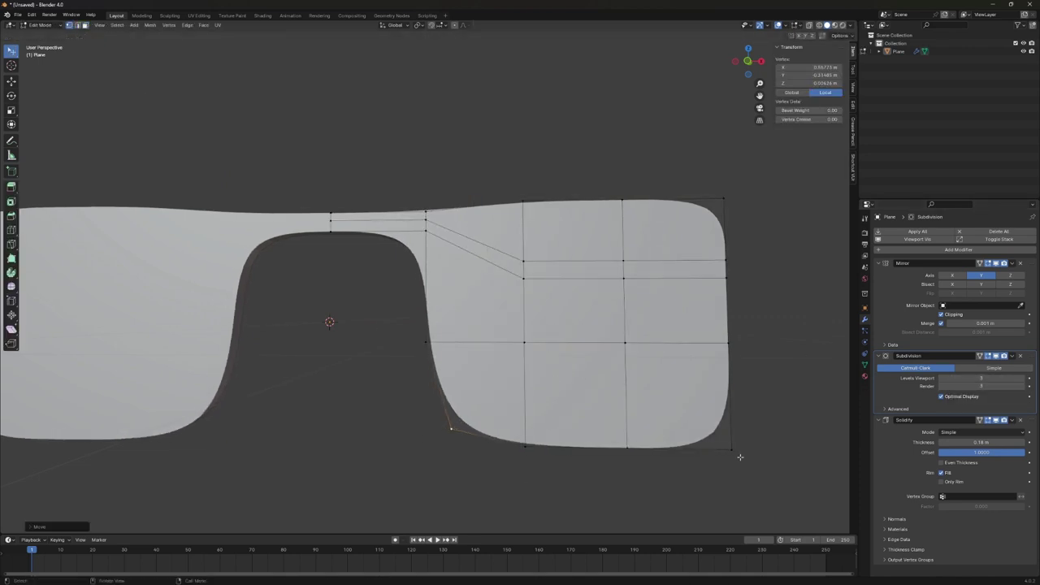
pyautogui.keyDown('alt'); pyautogui.click(726, 249); pyautogui.keyUp('alt')
pyautogui.keyDown('shift'); pyautogui.moveTo(726, 248); pyautogui.dragTo(489, 293, button='middle'); pyautogui.keyUp('shift')
pyautogui.press('e')
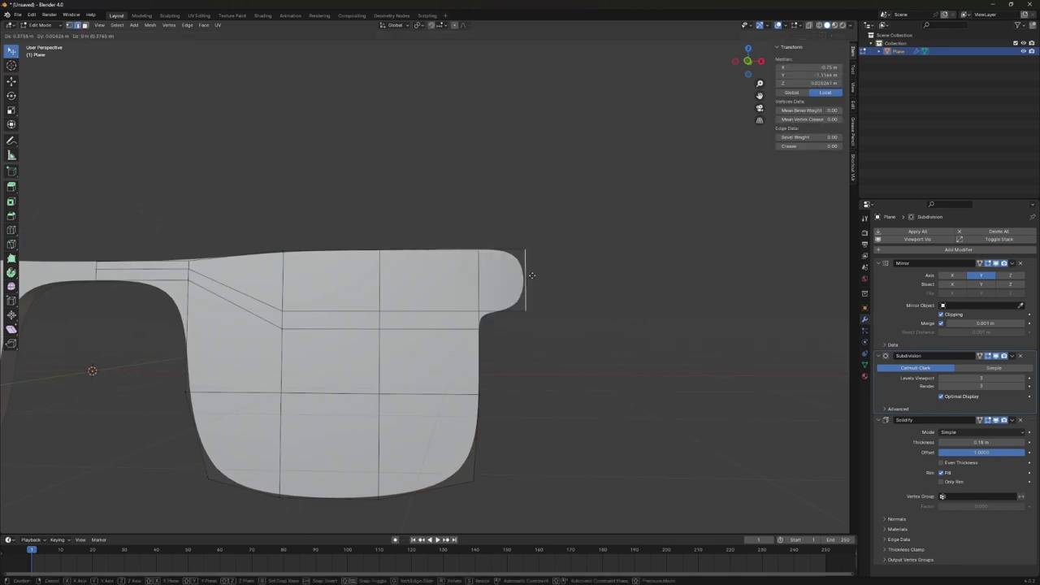
pyautogui.click(530, 294)
# Extrude the lens's inner edge into a bridge and select the vertical bridge edge.
pyautogui.keyDown('shift'); pyautogui.moveTo(217, 331); pyautogui.dragTo(442, 351, button='middle'); pyautogui.keyUp('shift')
pyautogui.scroll(3, 443, 351)
pyautogui.scroll(-1, 422, 317)
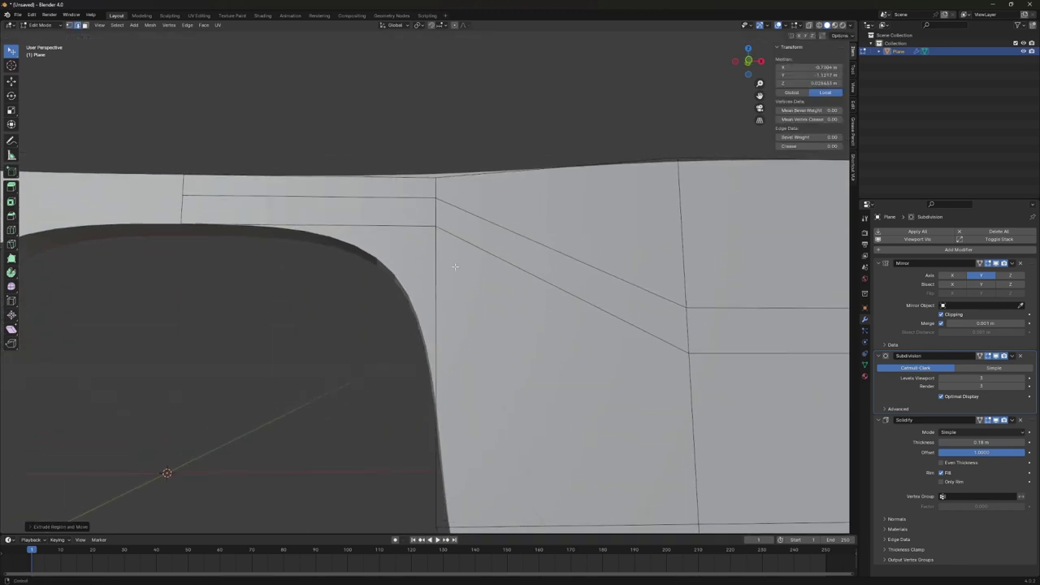
pyautogui.hotkey('alt', 'a')
pyautogui.scroll(-2, 399, 281)
pyautogui.scroll(3, 399, 282)
pyautogui.click(444, 365)
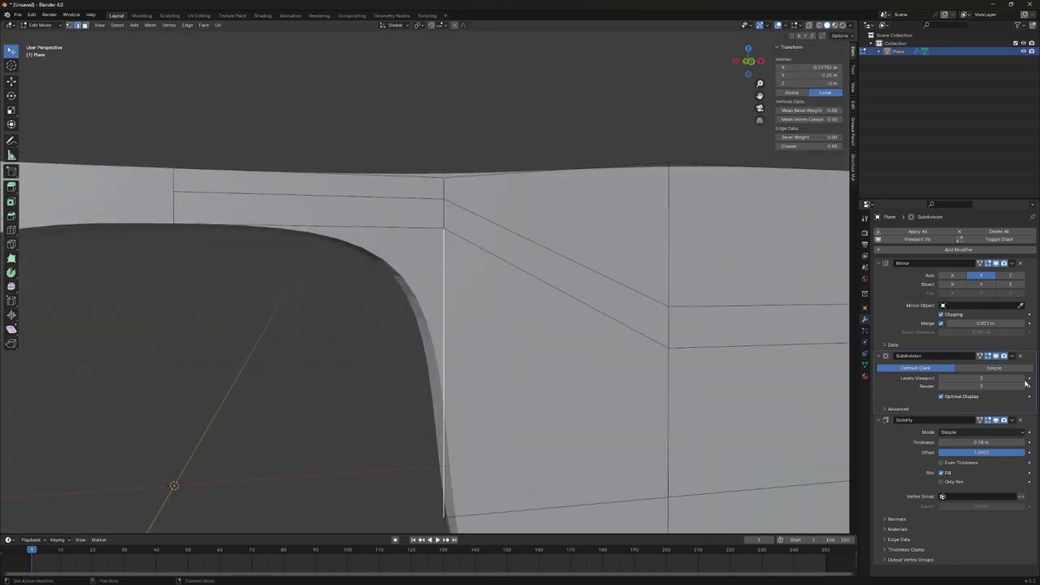
# Add a Weight-limited Bevel modifier, weight the bridge edge, and move Bevel above Subdivision.
pyautogui.click(959, 248)
pyautogui.click(882, 259)
pyautogui.click(979, 558)
pyautogui.moveTo(805, 137); pyautogui.dragTo(837, 137)
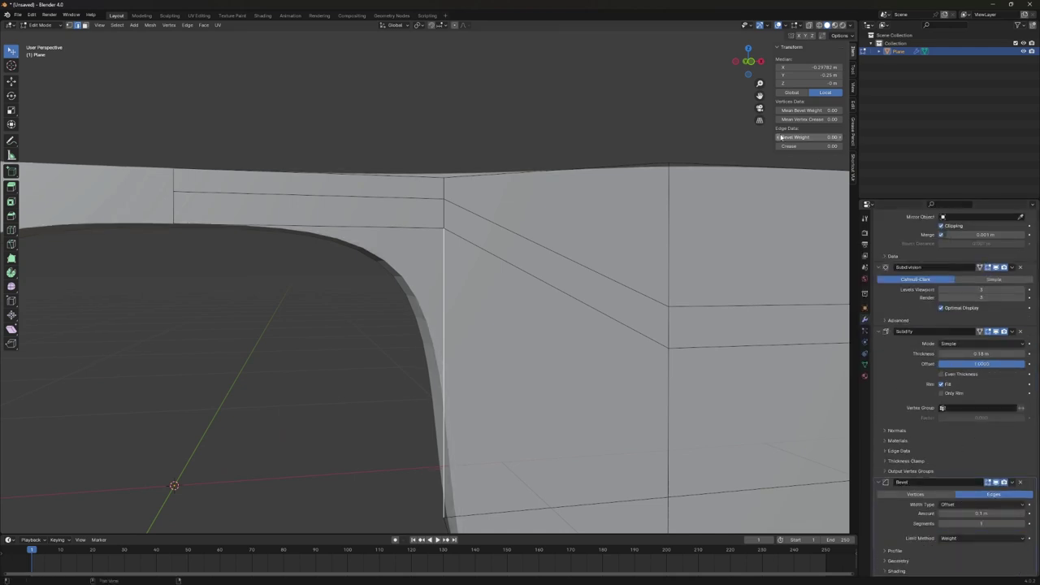
pyautogui.moveTo(439, 325)
pyautogui.mouseDown(button='middle')
pyautogui.moveTo(488, 282)
pyautogui.moveTo(687, 183)
pyautogui.mouseUp(button='middle')
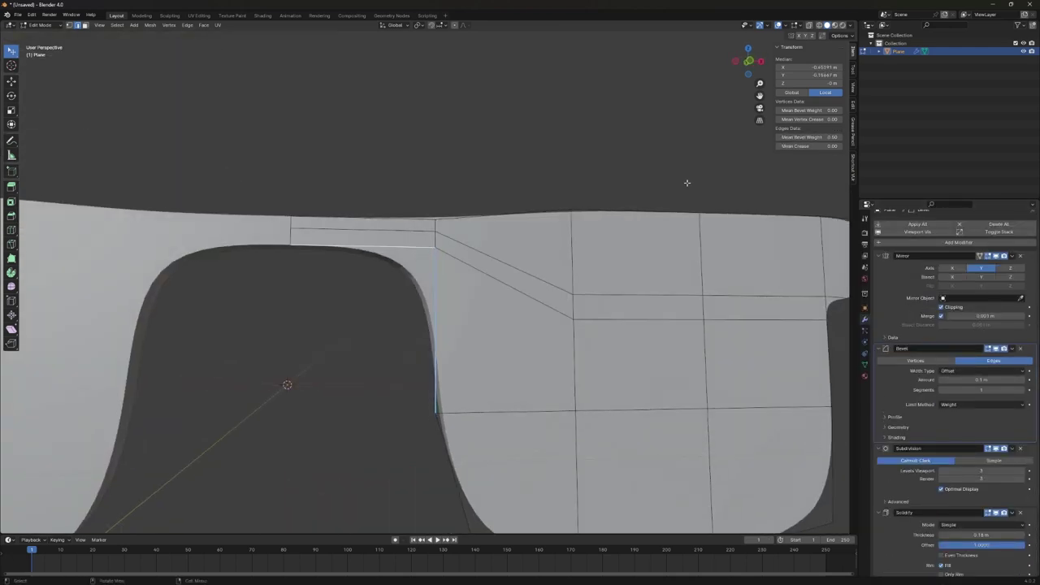
# Remove the Bevel modifier and delete the bridge faces between the lenses.
pyautogui.hotkey('ctrl', 'x')
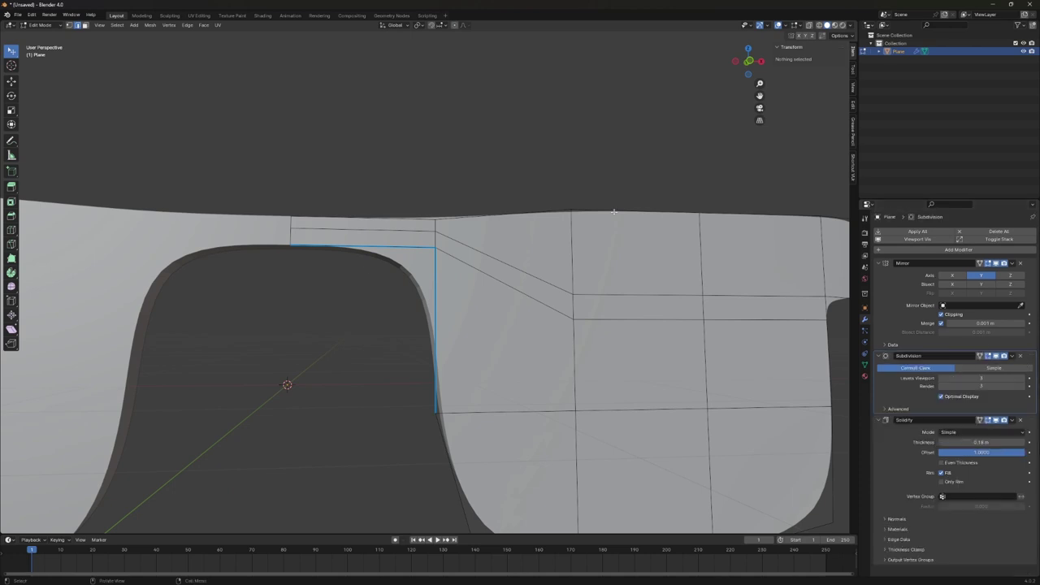
pyautogui.click(716, 155)
pyautogui.moveTo(716, 156); pyautogui.dragTo(538, 238, button='middle')
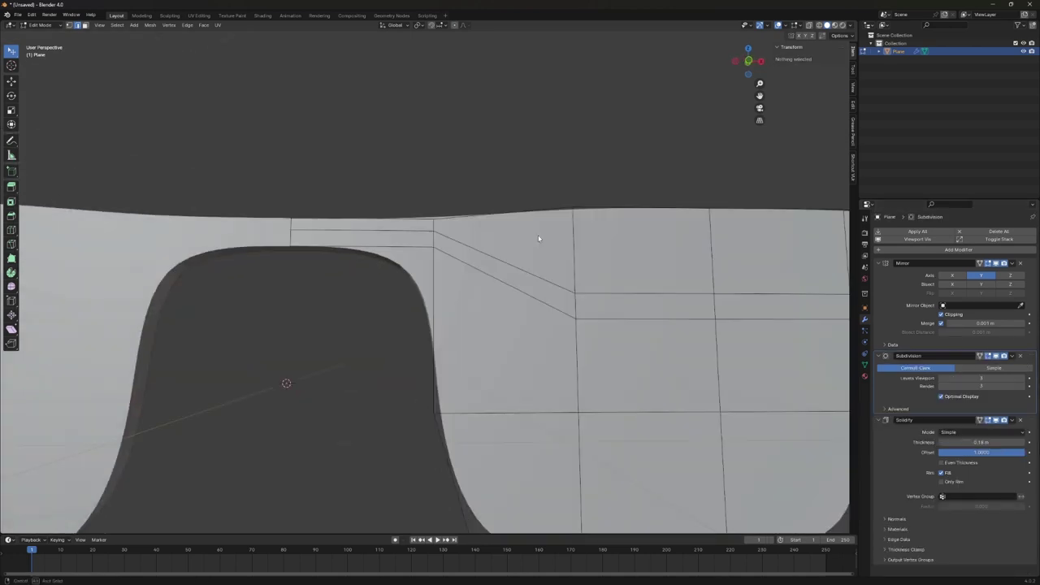
pyautogui.click(446, 245)
pyautogui.scroll(1, 460, 243)
pyautogui.keyDown('alt'); pyautogui.click(331, 208); pyautogui.keyUp('alt')
pyautogui.press('x')
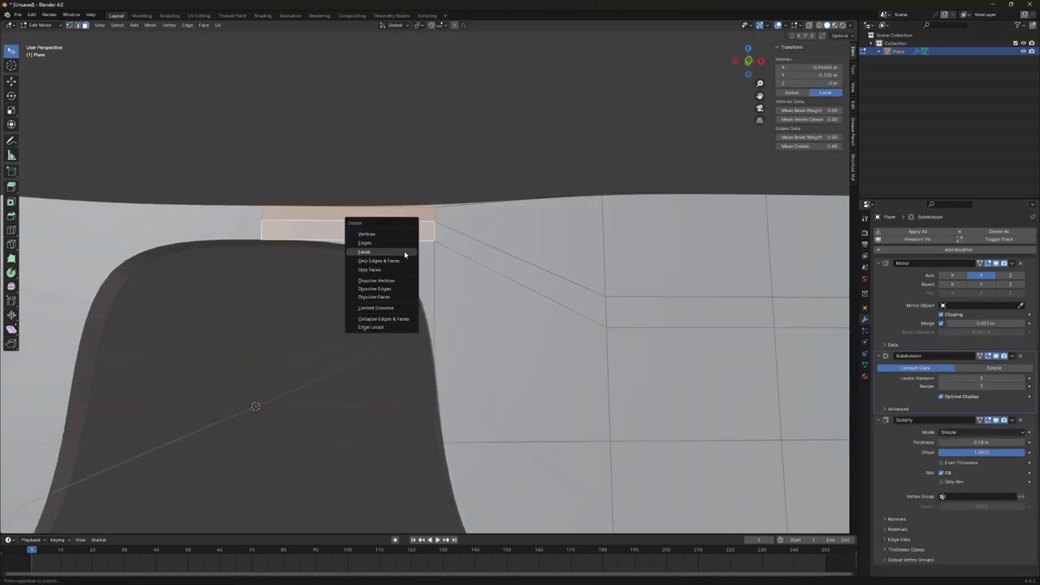
pyautogui.click(382, 251)
pyautogui.scroll(-3, 382, 251)
pyautogui.scroll(3, 485, 318)
# Slide the left-corner edge and level the slanted left-edge vertices along Z.
pyautogui.click(391, 278)
pyautogui.press('g')
pyautogui.press('g')
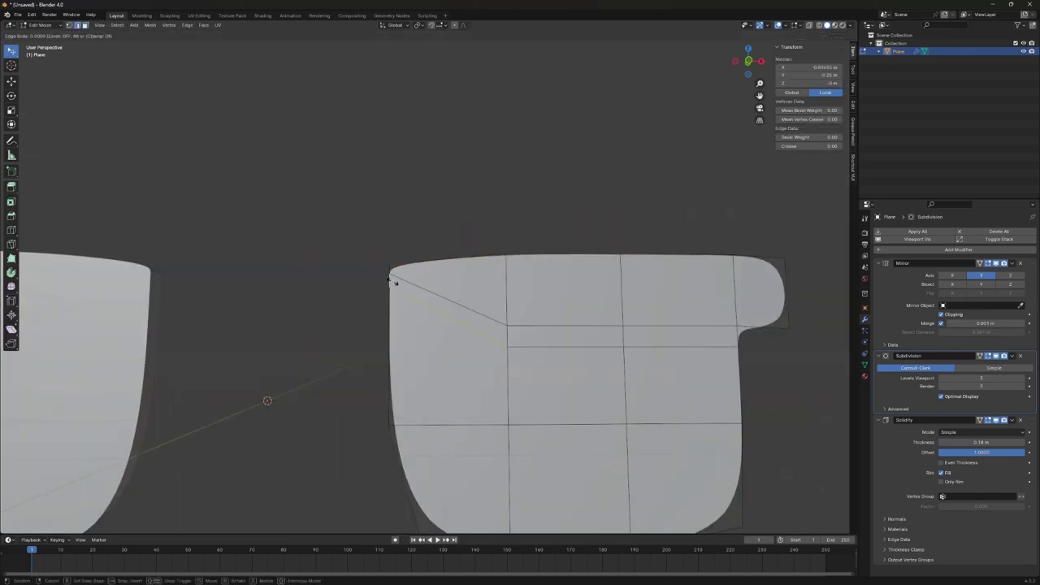
pyautogui.press('z')
pyautogui.click(391, 329)
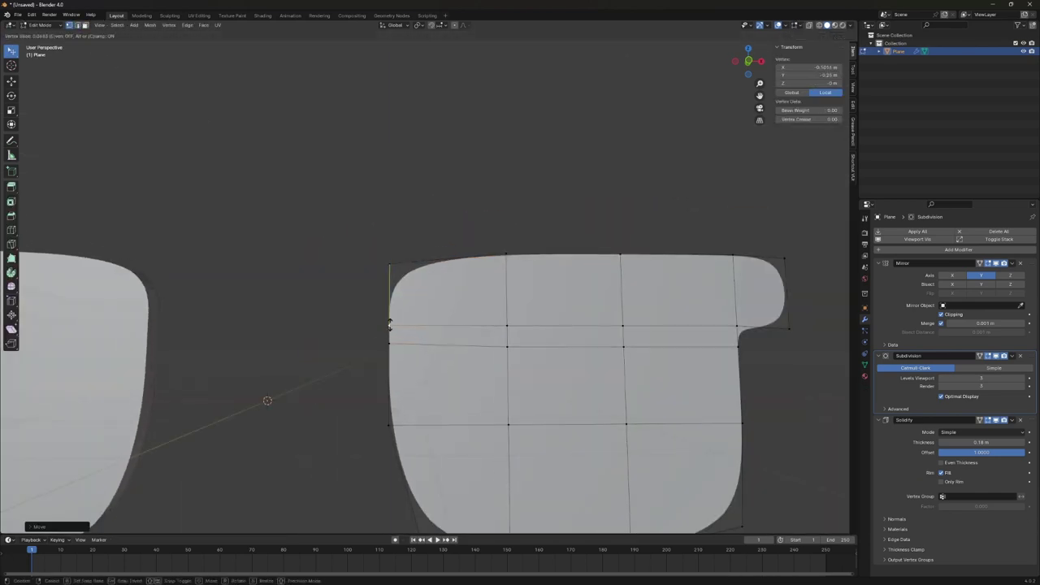
pyautogui.hotkey('alt', 'a')
pyautogui.scroll(-2, 433, 354)
pyautogui.scroll(1, 390, 325)
# Try moving a vertex on the lens's left edge, then cancel and clear the selection.
pyautogui.click(385, 317)
pyautogui.press('g')
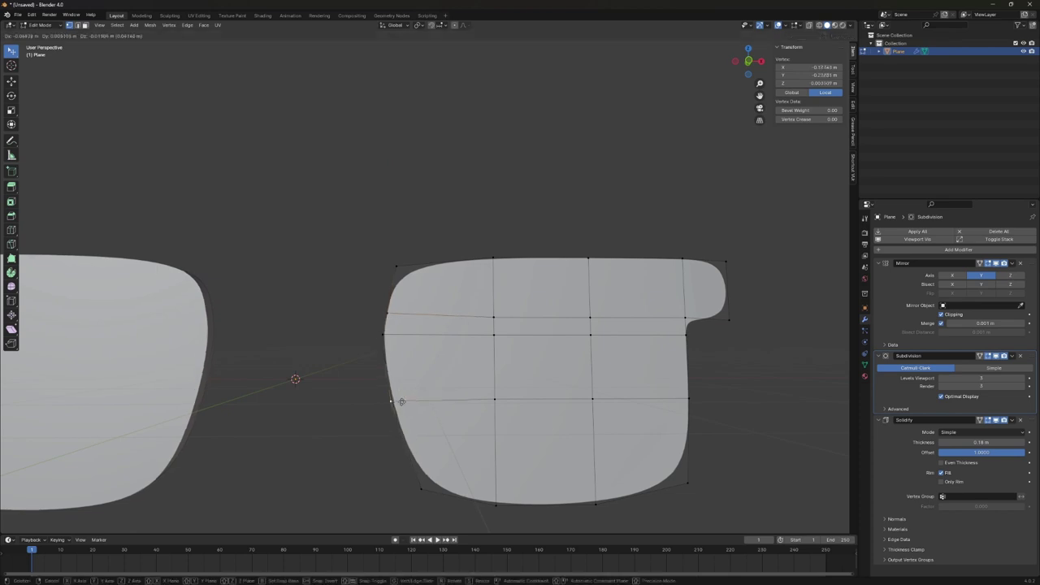
pyautogui.rightClick(399, 267)
pyautogui.press('Escape')
pyautogui.scroll(4, 447, 246)
pyautogui.hotkey('alt', 'a')
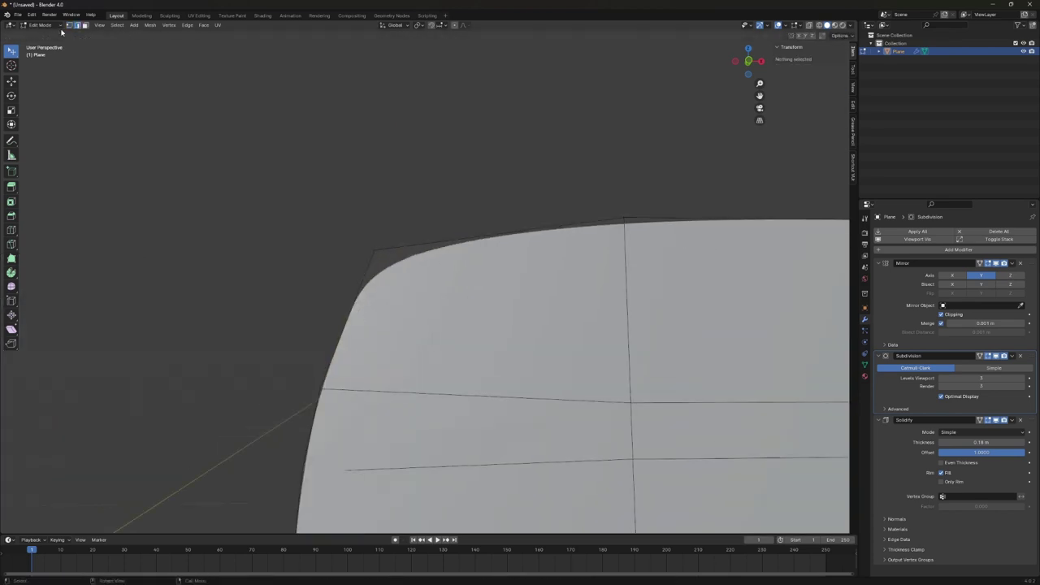
# Reposition the lens's top-left corner vertex in front view and nudge the left-edge vertices.
pyautogui.click(374, 250)
pyautogui.press('KP_1')
pyautogui.press('g')
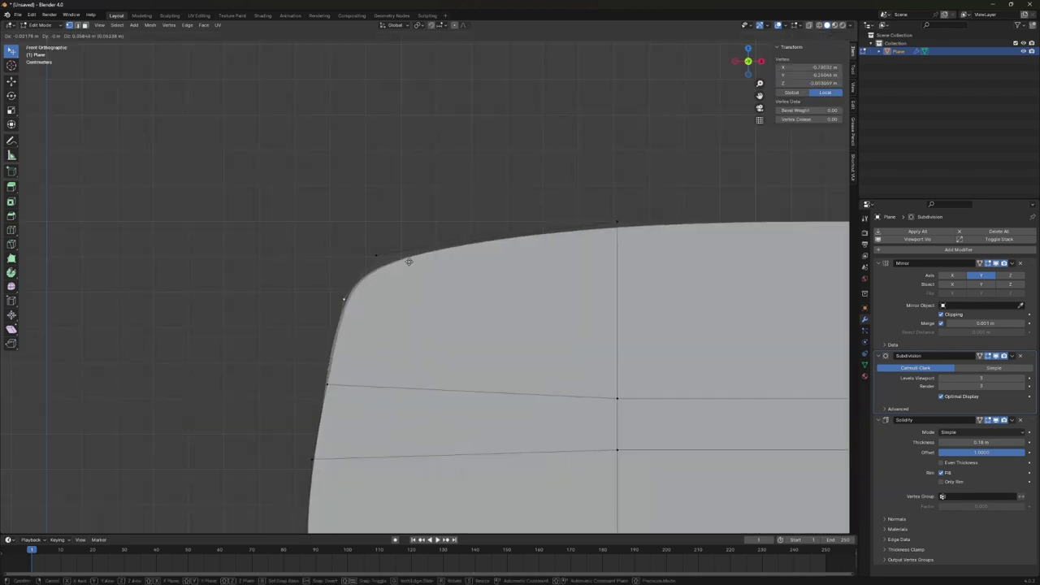
pyautogui.click(410, 256)
pyautogui.scroll(-4, 407, 268)
pyautogui.scroll(2, 398, 293)
pyautogui.scroll(2, 390, 317)
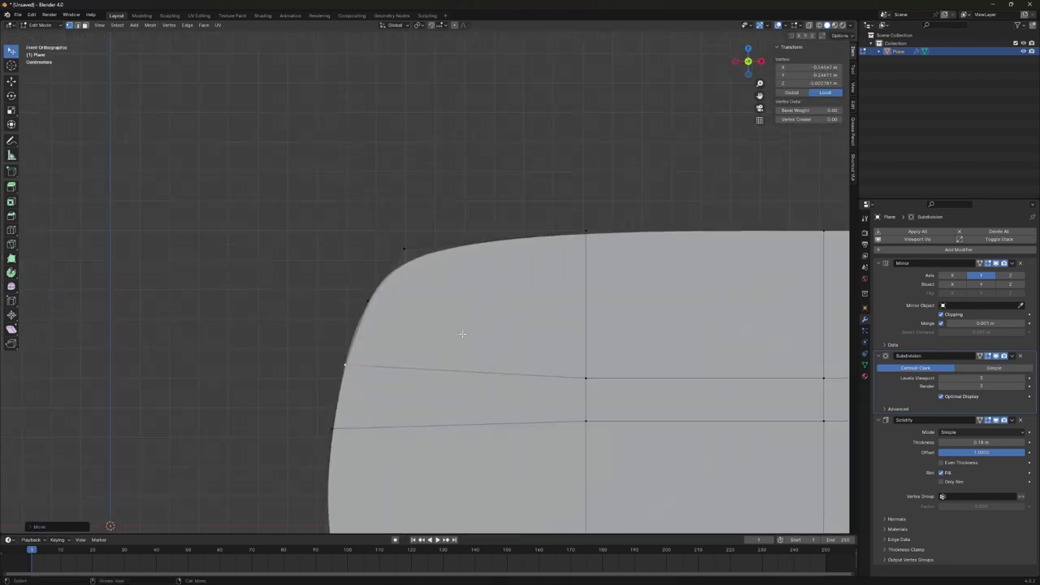
pyautogui.scroll(-1, 383, 334)
pyautogui.moveTo(380, 326); pyautogui.dragTo(370, 320)
# Select the top-left and temple-tab vertices, then inspect the temple tab from another angle.
pyautogui.click(387, 255)
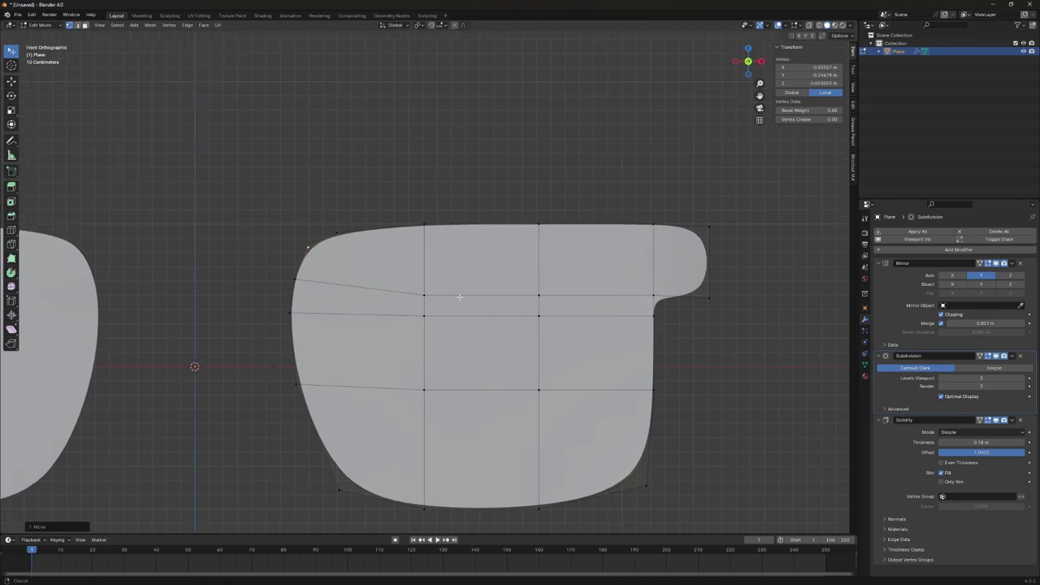
pyautogui.keyDown('ctrl'); pyautogui.scroll(-3, 790, 370); pyautogui.keyUp('ctrl')
pyautogui.scroll(2, 790, 370)
pyautogui.keyDown('ctrl'); pyautogui.scroll(-3, 650, 325); pyautogui.keyUp('ctrl')
pyautogui.click(619, 299)
pyautogui.click(623, 208)
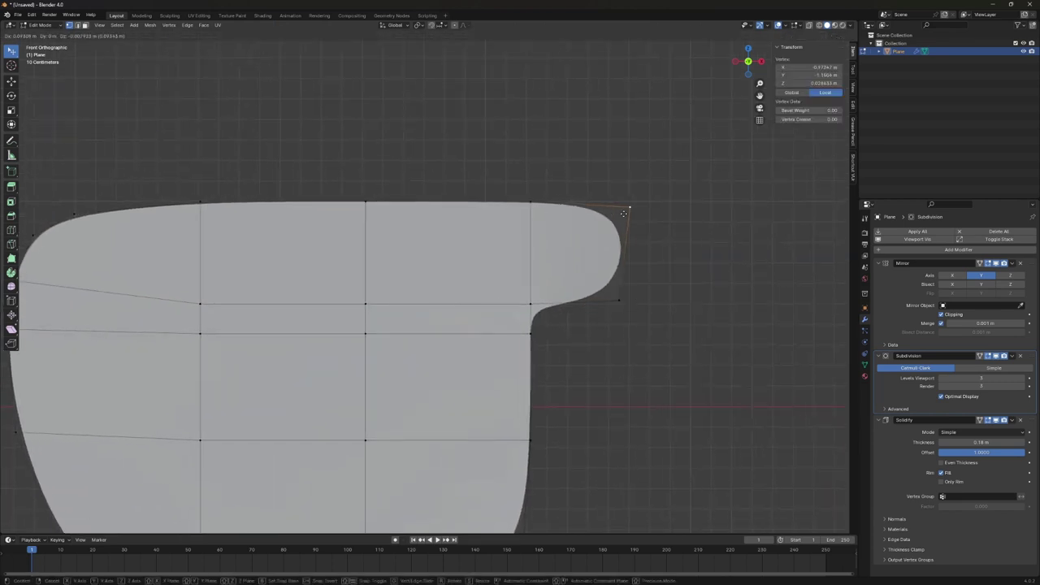
pyautogui.scroll(3, 613, 244)
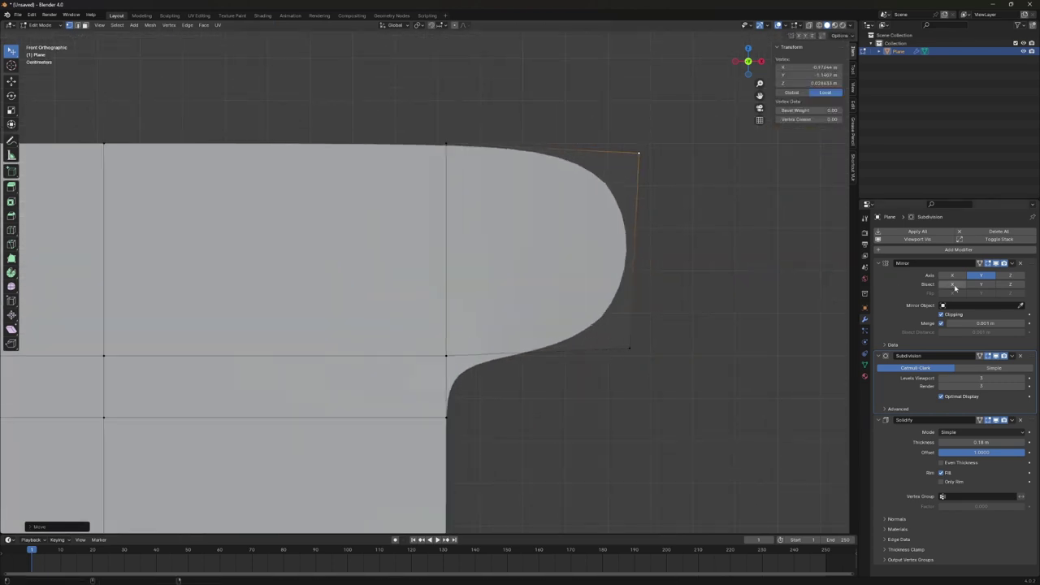
pyautogui.hotkey('alt', 'a')
pyautogui.scroll(-3, 590, 241)
pyautogui.moveTo(536, 258)
pyautogui.mouseDown(button='middle')
pyautogui.moveTo(363, 268)
pyautogui.moveTo(548, 203)
pyautogui.moveTo(452, 251)
pyautogui.moveTo(495, 295)
pyautogui.mouseUp(button='middle')
pyautogui.scroll(-3, 453, 252)
# Separate the right lens mesh into its own object and rename it lens.
pyautogui.press('a')
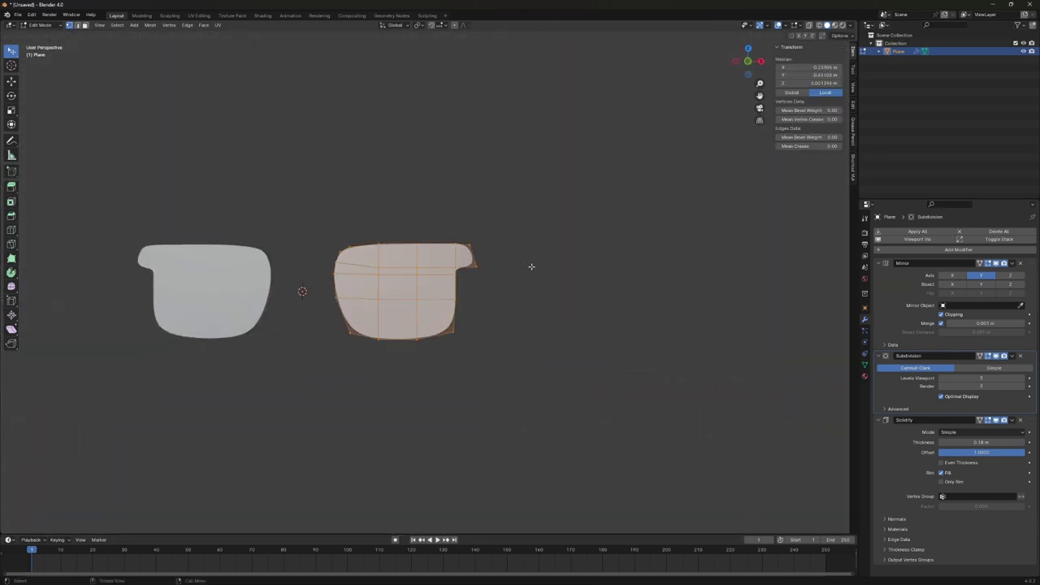
pyautogui.click(452, 281)
pyautogui.press('Tab')
pyautogui.write('Frames')
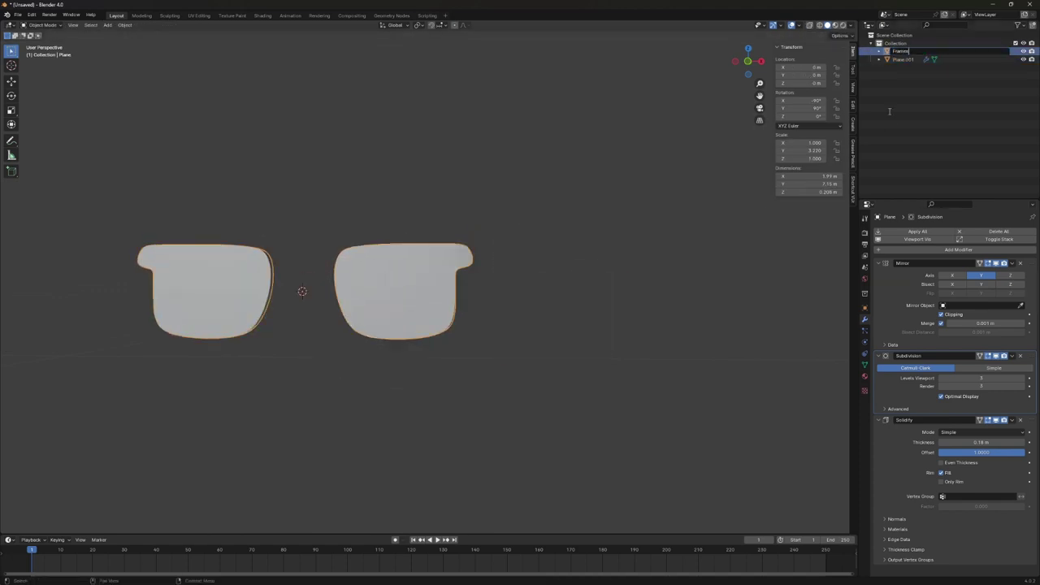
pyautogui.doubleClick(904, 60)
pyautogui.write('lens')
pyautogui.press('Return')
pyautogui.press('KP_Decimal')
# Scale the whole lens mesh down slightly so it sits inside the frame.
pyautogui.moveTo(569, 244); pyautogui.dragTo(642, 274, button='middle')
pyautogui.scroll(-3, 642, 274)
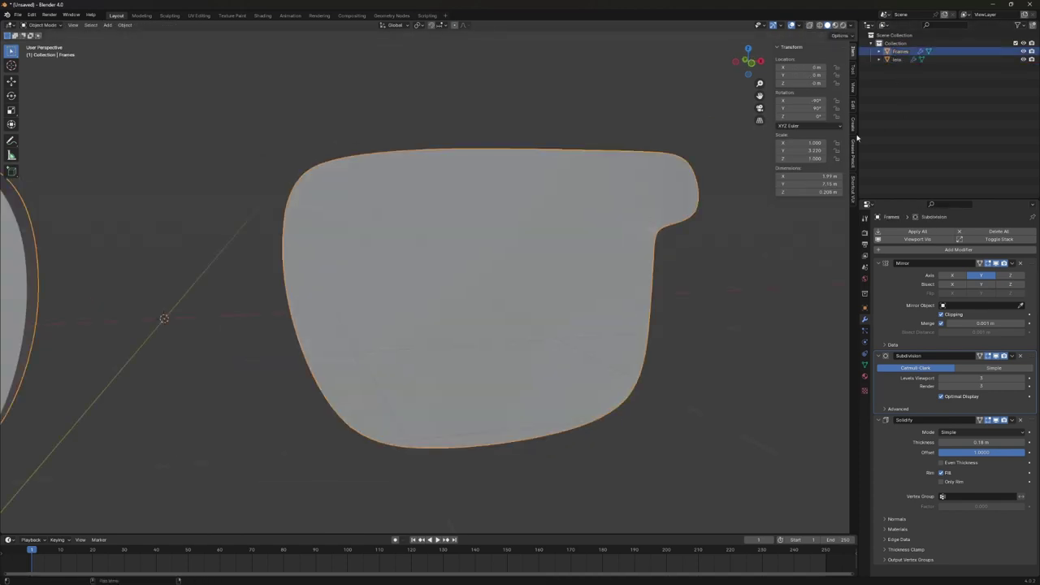
pyautogui.press('Tab')
pyautogui.press('a')
pyautogui.press('KP_Decimal')
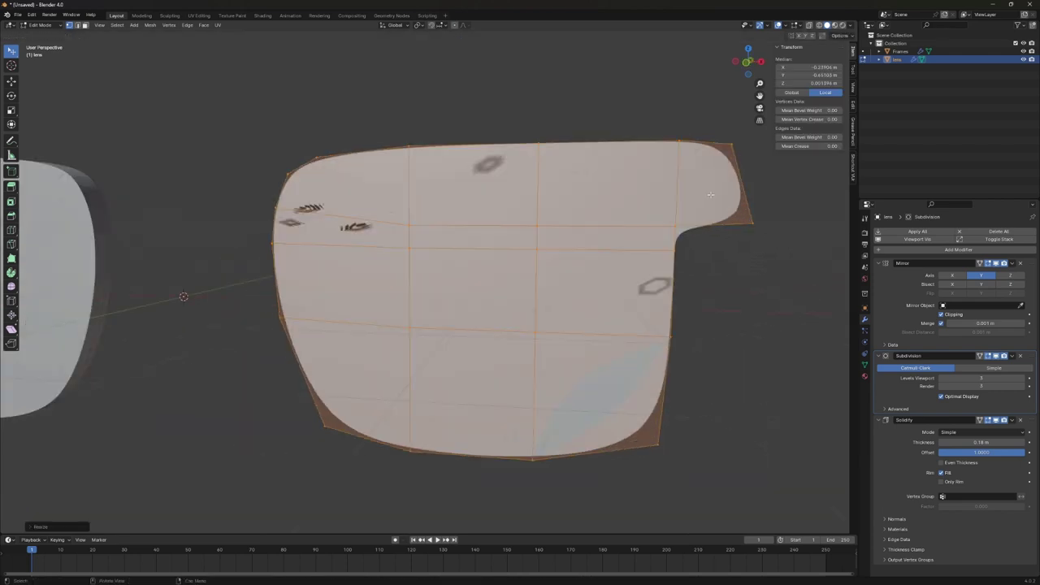
pyautogui.press('3')
pyautogui.press('x')
pyautogui.scroll(-4, 772, 235)
pyautogui.press('a')
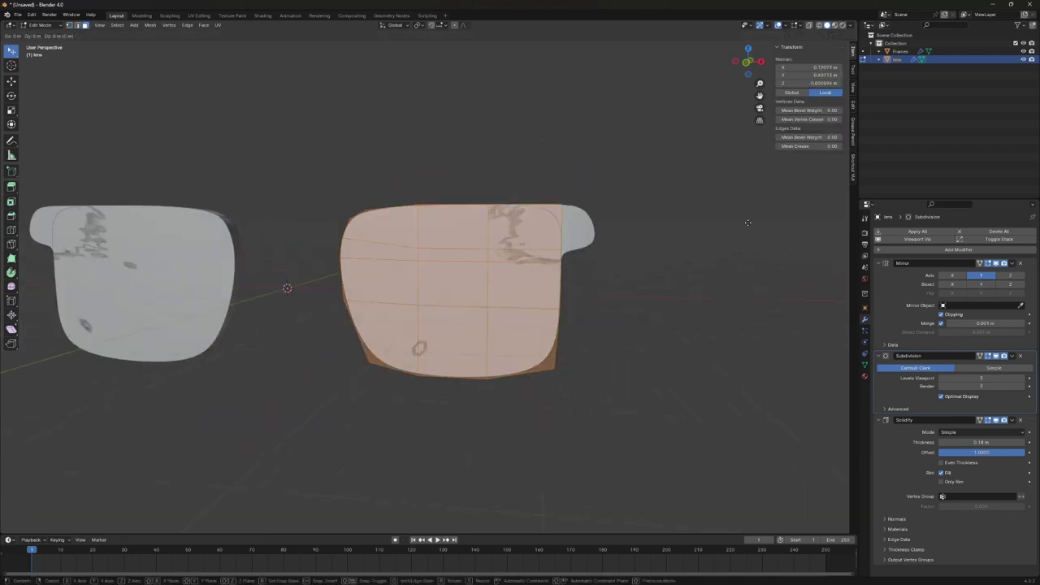
pyautogui.press('s')
pyautogui.click(723, 238)
pyautogui.press('Tab')
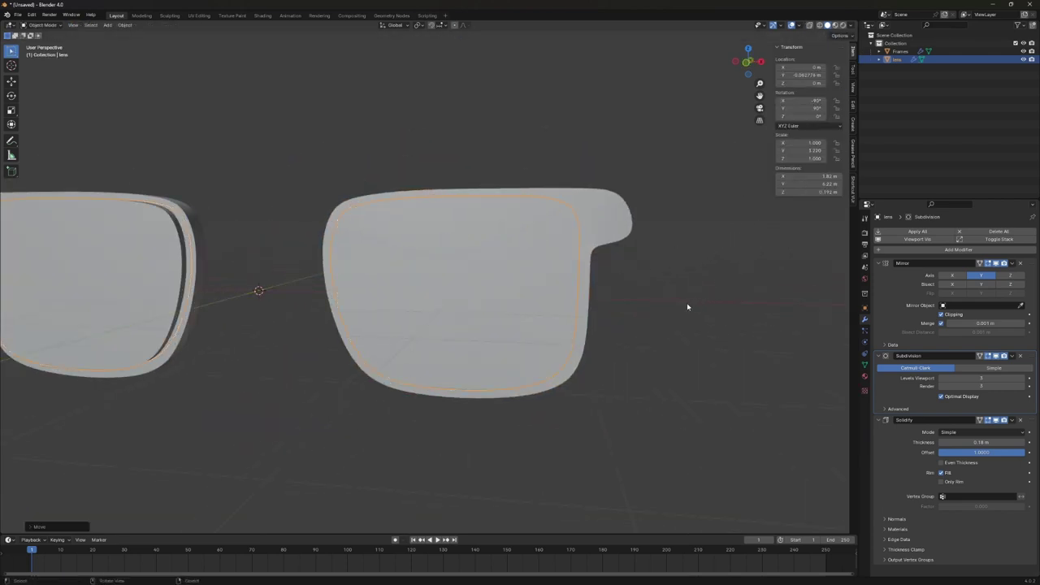
# Edit the Frames mesh in front orthographic view and select its temple-tip vertex.
pyautogui.moveTo(687, 304)
pyautogui.mouseDown(button='middle')
pyautogui.moveTo(596, 274)
pyautogui.moveTo(308, 52)
pyautogui.mouseUp(button='middle')
pyautogui.click(579, 241)
pyautogui.press('Tab')
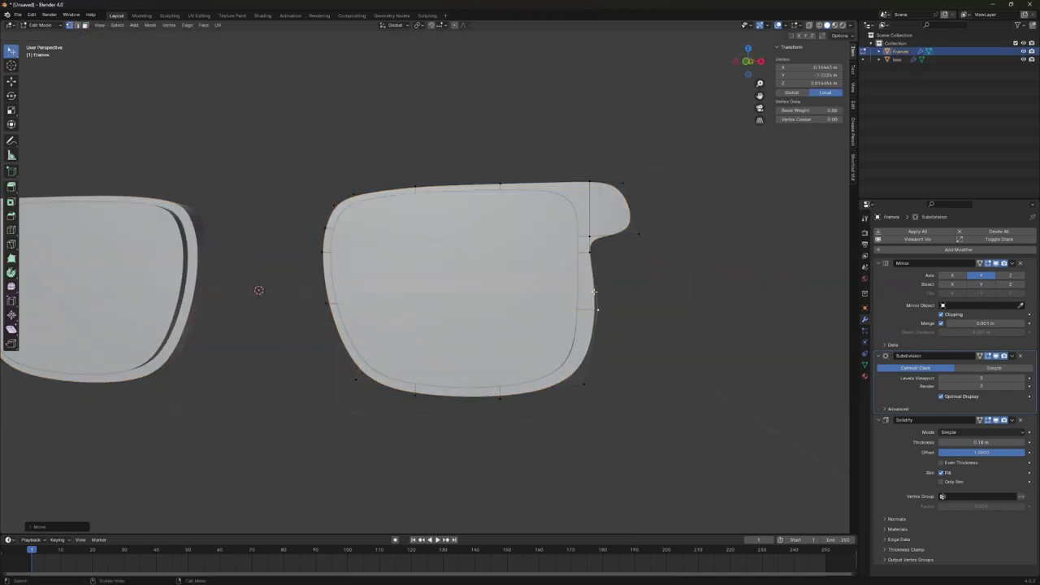
pyautogui.press('KP_1')
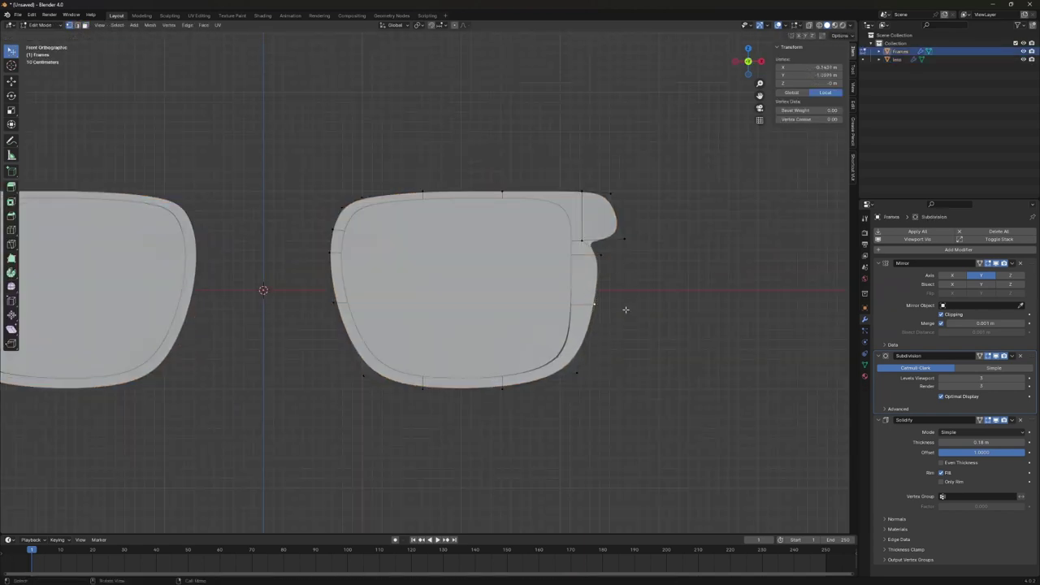
pyautogui.click(620, 233)
pyautogui.rightClick(602, 204)
pyautogui.scroll(3, 567, 279)
pyautogui.keyDown('shift'); pyautogui.moveTo(772, 209); pyautogui.dragTo(653, 194, button='middle'); pyautogui.keyUp('shift')
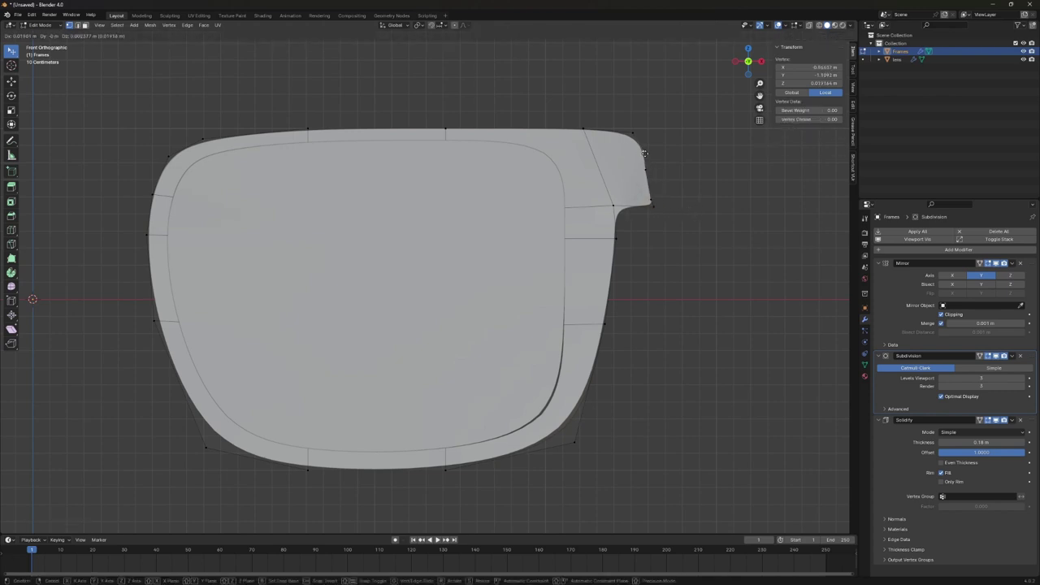
pyautogui.scroll(-5, 564, 309)
pyautogui.scroll(8, 244, 255)
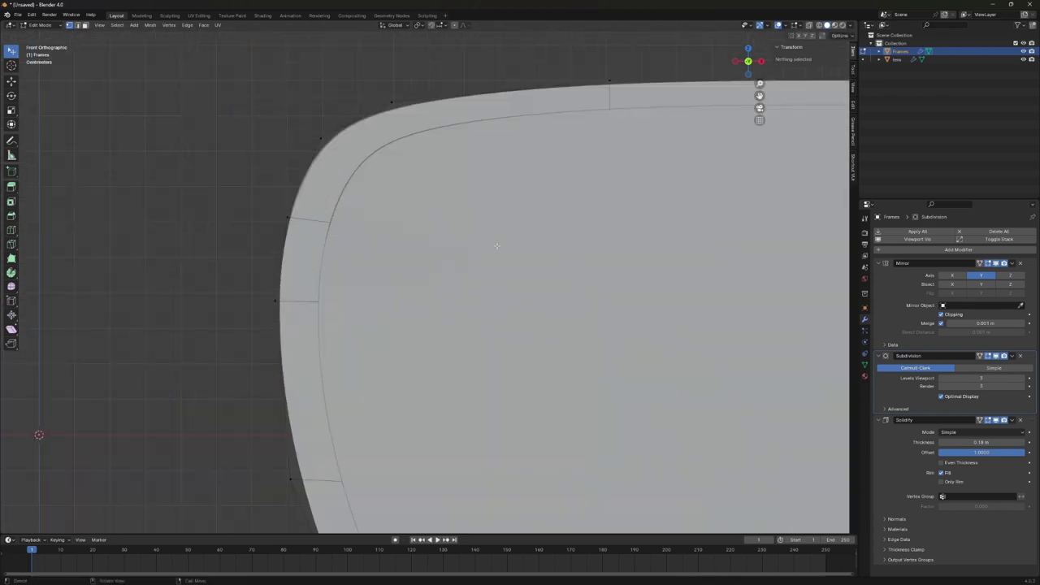
# Move the frame's top-left corner vertex and check it from the right and left side views.
pyautogui.keyDown('shift'); pyautogui.moveTo(260, 162); pyautogui.dragTo(317, 174, button='middle'); pyautogui.keyUp('shift')
pyautogui.click(387, 178)
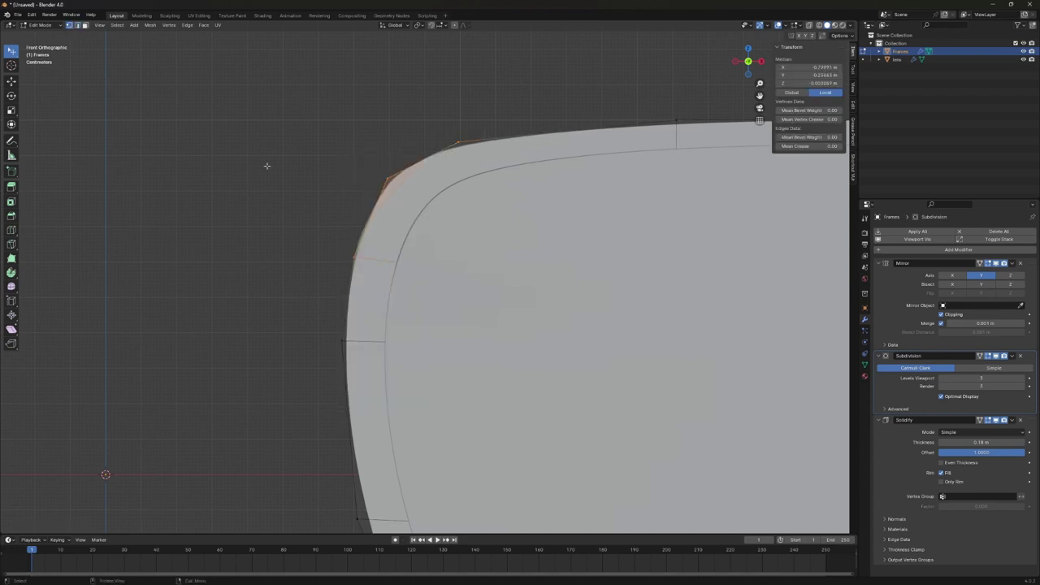
pyautogui.click(387, 176)
pyautogui.press('KP_3')
pyautogui.press('KP_1')
pyautogui.press('g')
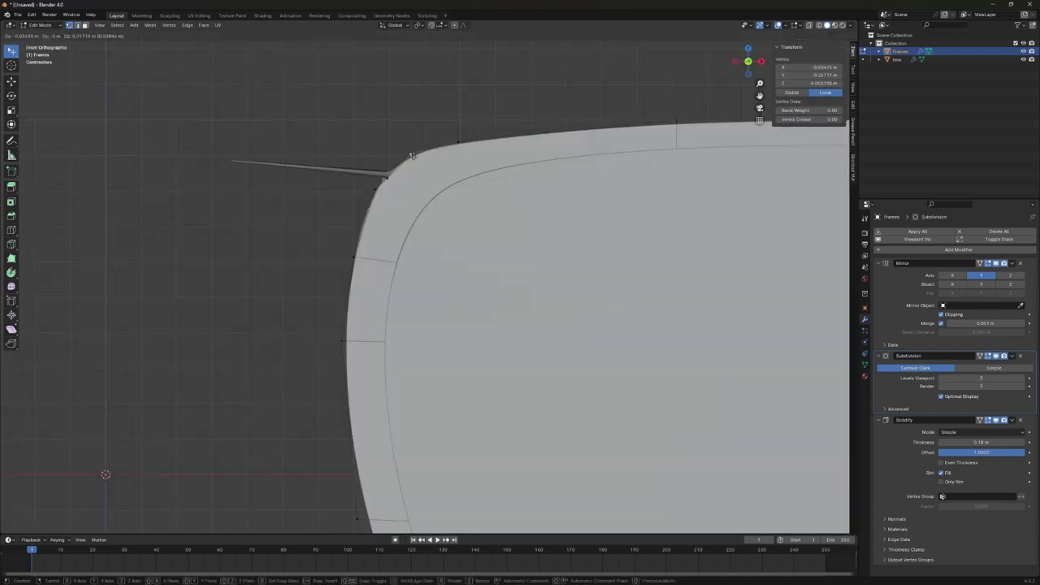
pyautogui.click(412, 155)
pyautogui.moveTo(412, 156); pyautogui.dragTo(517, 240, button='middle')
pyautogui.press('KP_3')
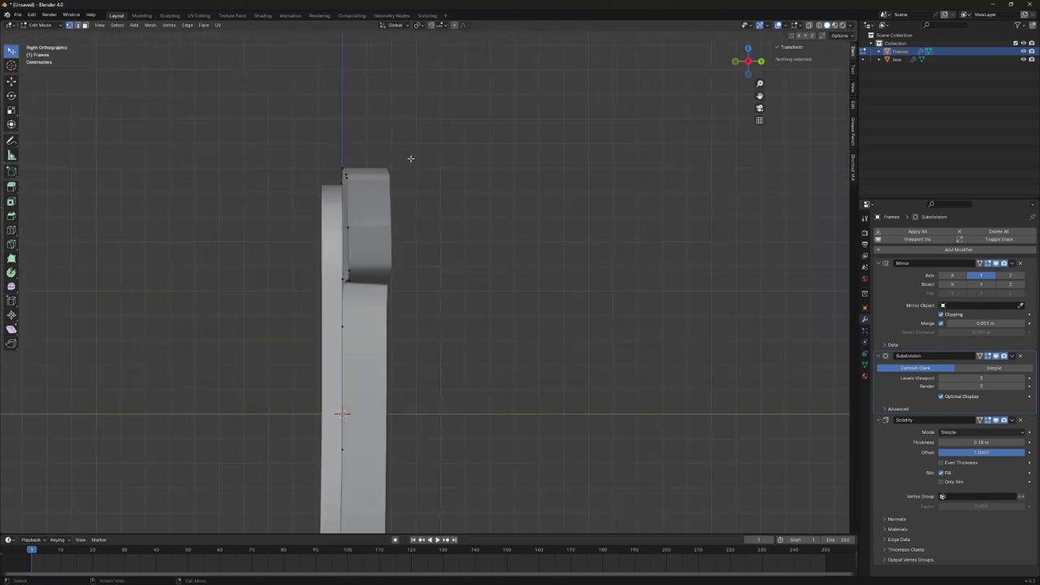
pyautogui.moveTo(411, 159)
pyautogui.mouseDown(button='middle')
pyautogui.moveTo(601, 203)
pyautogui.moveTo(408, 207)
pyautogui.moveTo(366, 174)
pyautogui.mouseUp(button='middle')
pyautogui.press('ctrl+KP_3')
# Move the selected vertex, then dissolve the extra edge along the frame's top.
pyautogui.press('g')
pyautogui.click(452, 209)
pyautogui.keyDown('shift'); pyautogui.click(426, 182); pyautogui.keyUp('shift')
pyautogui.rightClick(366, 174)
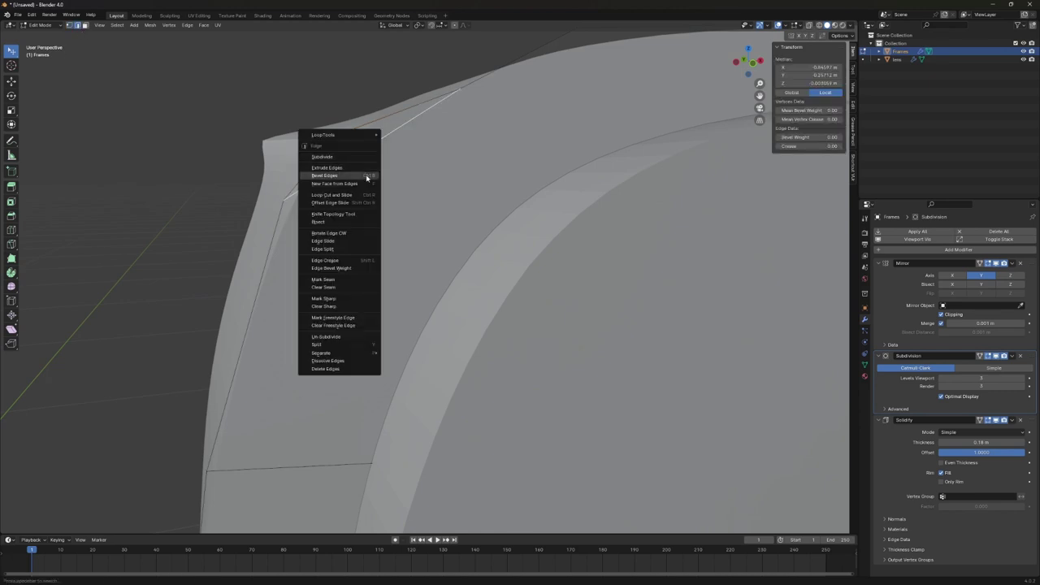
pyautogui.press('x')
pyautogui.click(513, 189)
# Reposition the upper corner vertex in front orthographic view for a rounder corner.
pyautogui.moveTo(514, 189); pyautogui.dragTo(506, 179, button='middle')
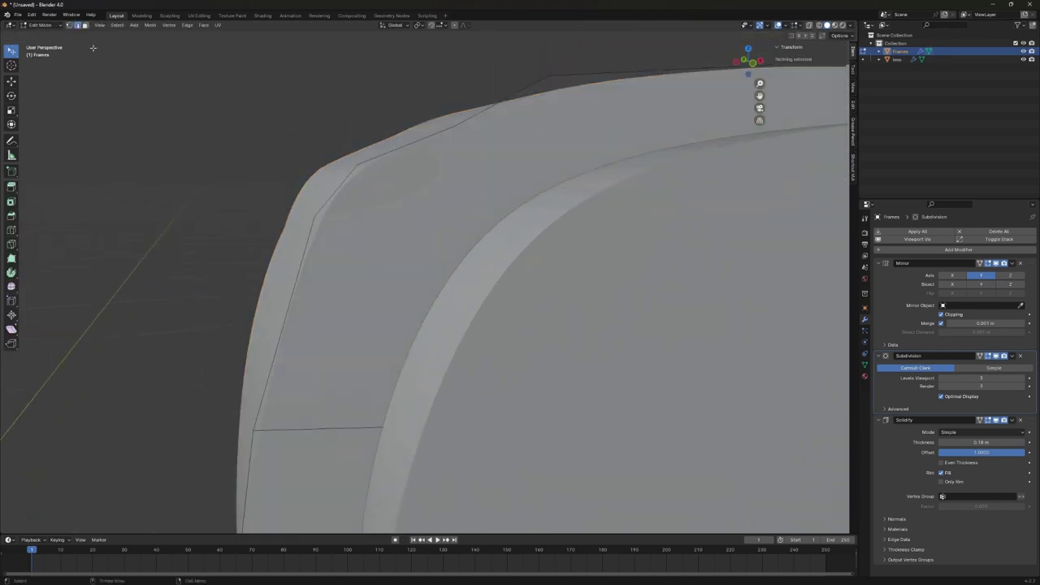
pyautogui.press('1')
pyautogui.scroll(3, 507, 178)
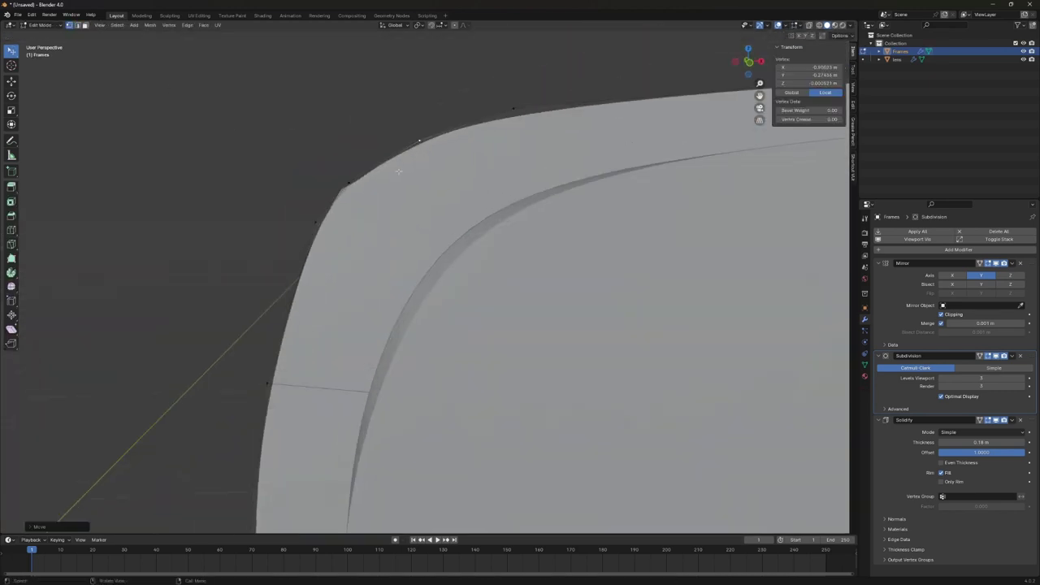
pyautogui.moveTo(398, 170); pyautogui.dragTo(423, 182, button='middle')
pyautogui.press('KP_1')
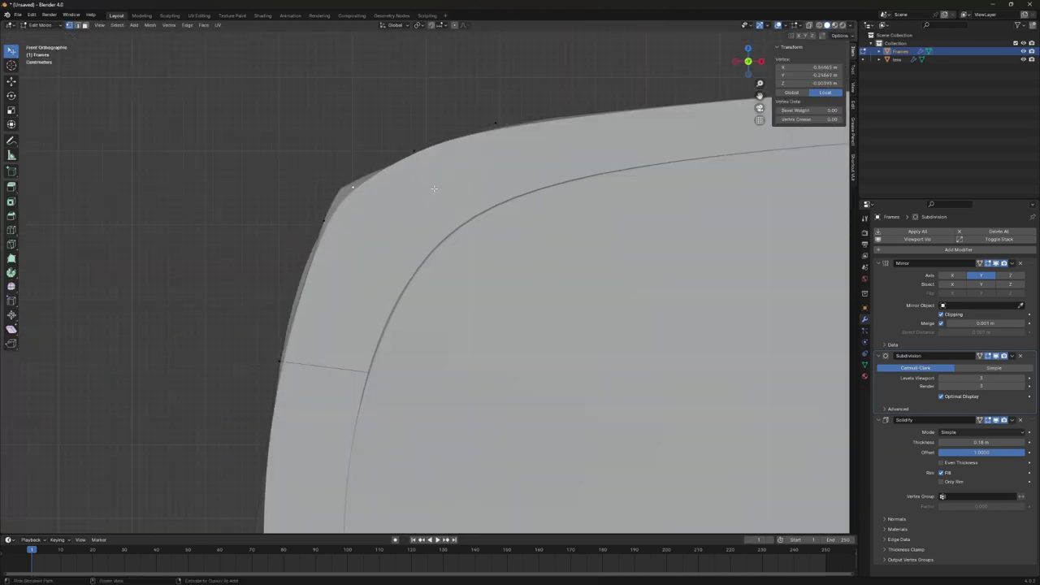
pyautogui.press('g')
pyautogui.click(422, 175)
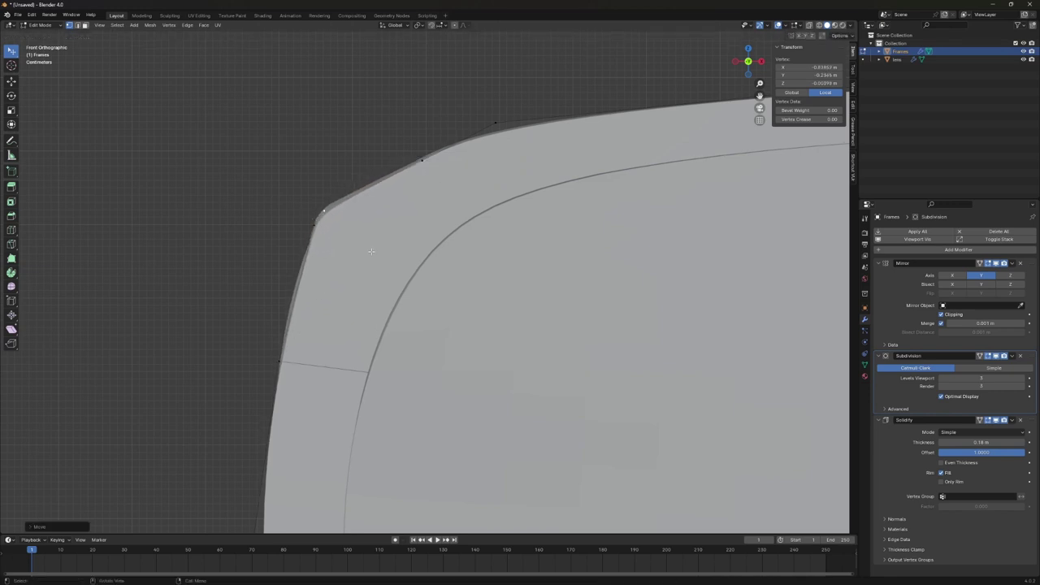
pyautogui.scroll(-5, 495, 331)
pyautogui.scroll(5, 495, 331)
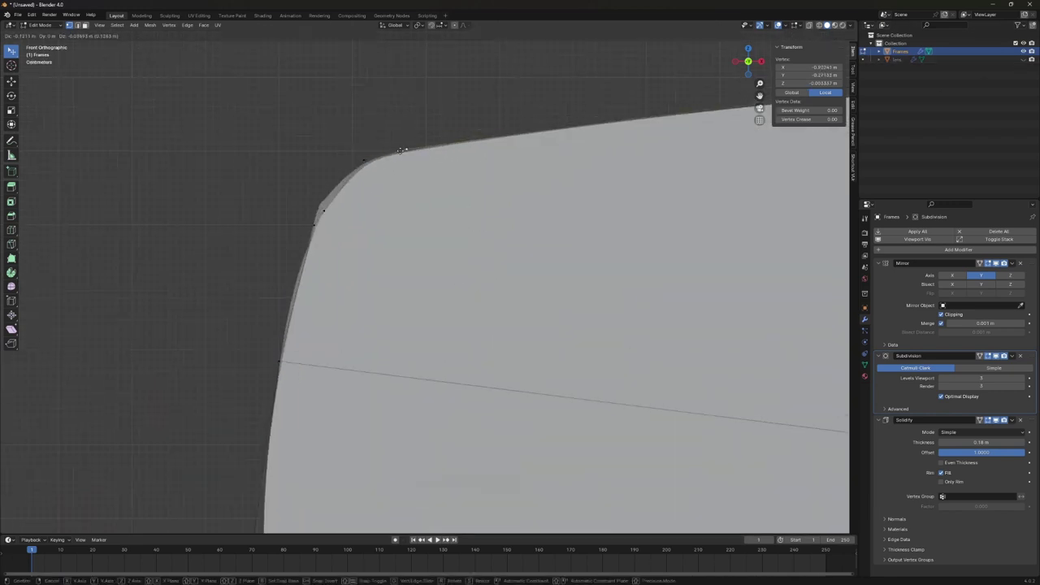
pyautogui.moveTo(430, 158)
pyautogui.mouseDown(button='middle')
pyautogui.moveTo(470, 197)
pyautogui.moveTo(433, 202)
pyautogui.mouseUp(button='middle')
# Apply Shade Smooth to the Frames object and inspect the result around the lens.
pyautogui.press('Tab')
pyautogui.rightClick(390, 85)
pyautogui.click(399, 96)
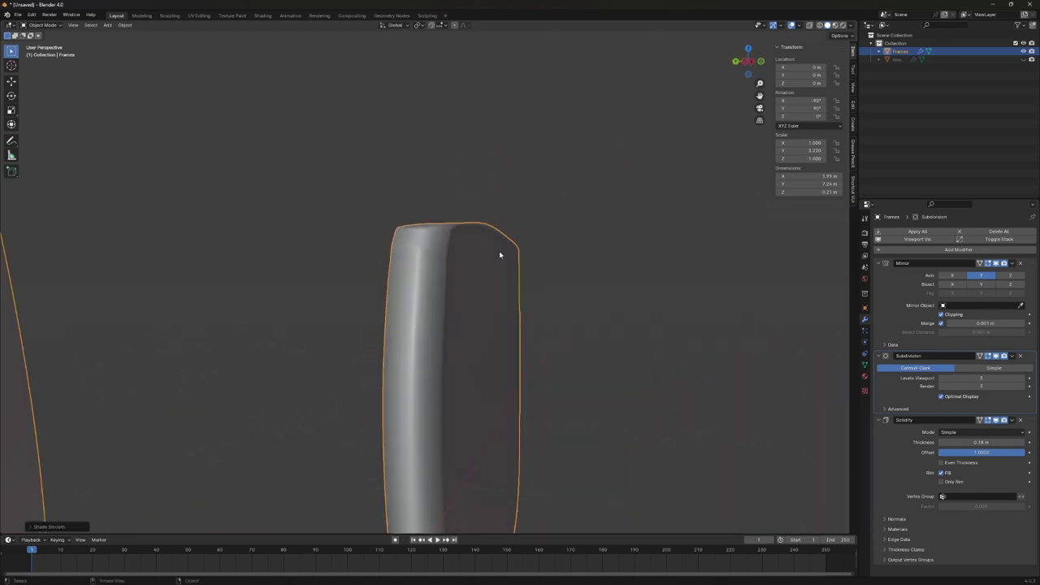
pyautogui.moveTo(501, 255)
pyautogui.mouseDown(button='middle')
pyautogui.moveTo(477, 276)
pyautogui.moveTo(537, 268)
pyautogui.mouseUp(button='middle')
pyautogui.scroll(3, 504, 268)
pyautogui.scroll(3, 503, 268)
pyautogui.moveTo(544, 229); pyautogui.dragTo(450, 260, button='middle')
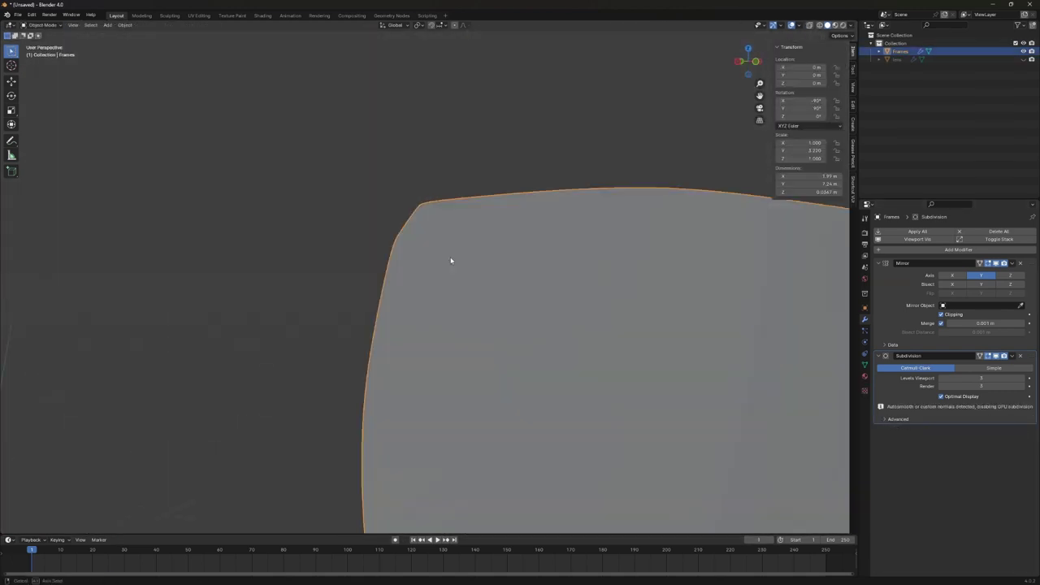
pyautogui.scroll(-4, 397, 247)
# Add a 0.02 m Solidify modifier and pull the upper outer corner vertex smoother.
pyautogui.click(959, 250)
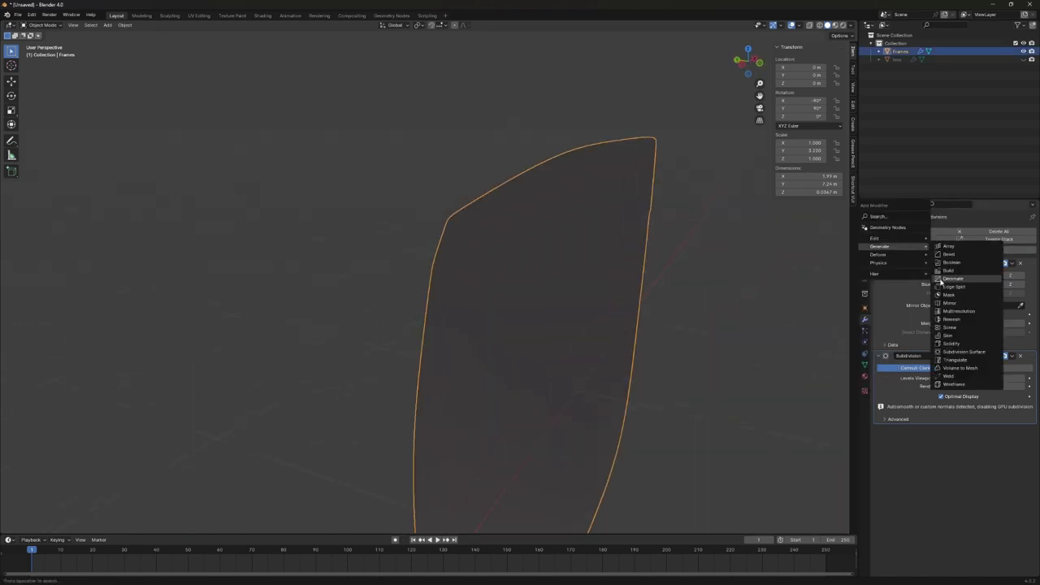
pyautogui.click(967, 340)
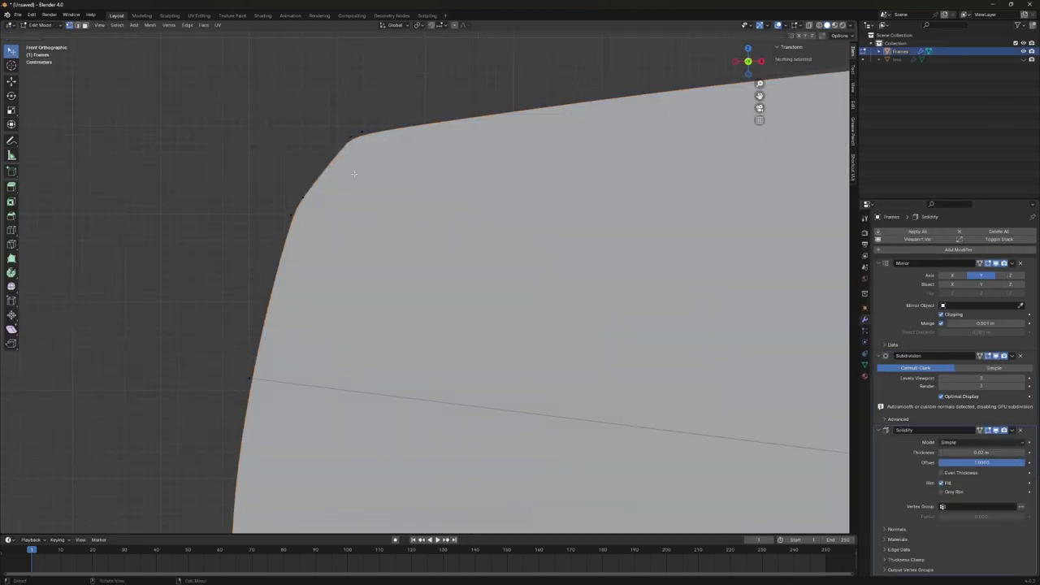
pyautogui.click(291, 215)
pyautogui.press('g')
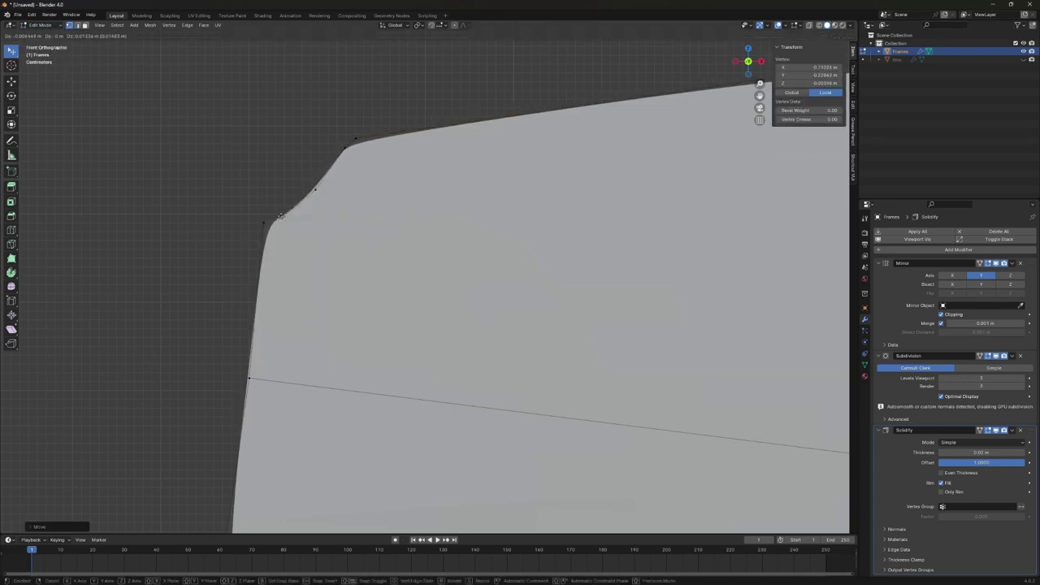
pyautogui.scroll(-2, 306, 205)
pyautogui.scroll(-5, 507, 214)
# Toggle between Edit and Object Mode to compare the reshaped corner with its wireframe.
pyautogui.press('Tab')
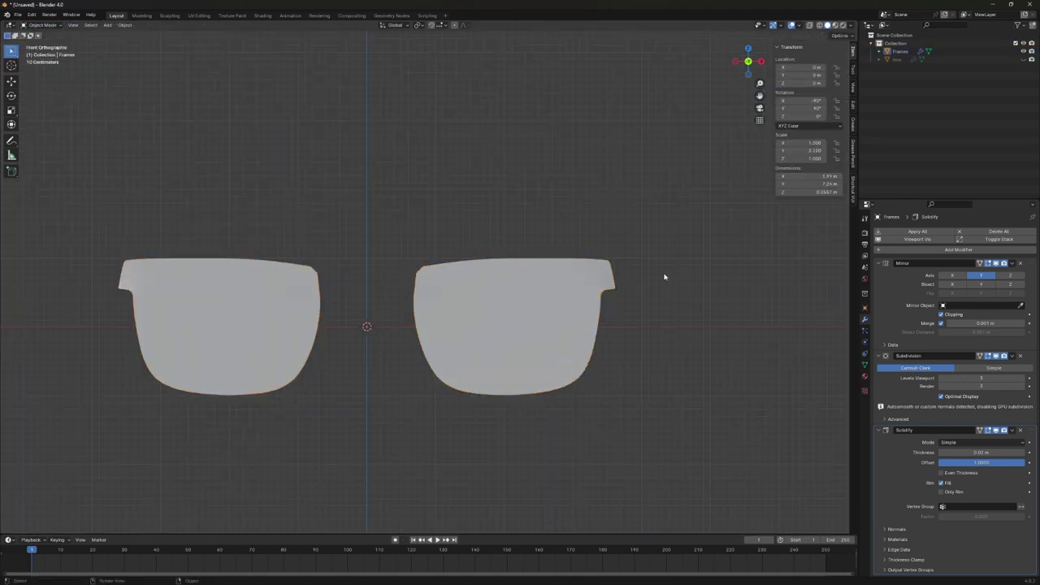
pyautogui.press('Tab')
pyautogui.scroll(8, 348, 253)
pyautogui.press('Tab')
pyautogui.scroll(-8, 496, 272)
pyautogui.press('Tab')
pyautogui.scroll(3, 495, 280)
pyautogui.scroll(4, 500, 268)
pyautogui.scroll(-6, 510, 252)
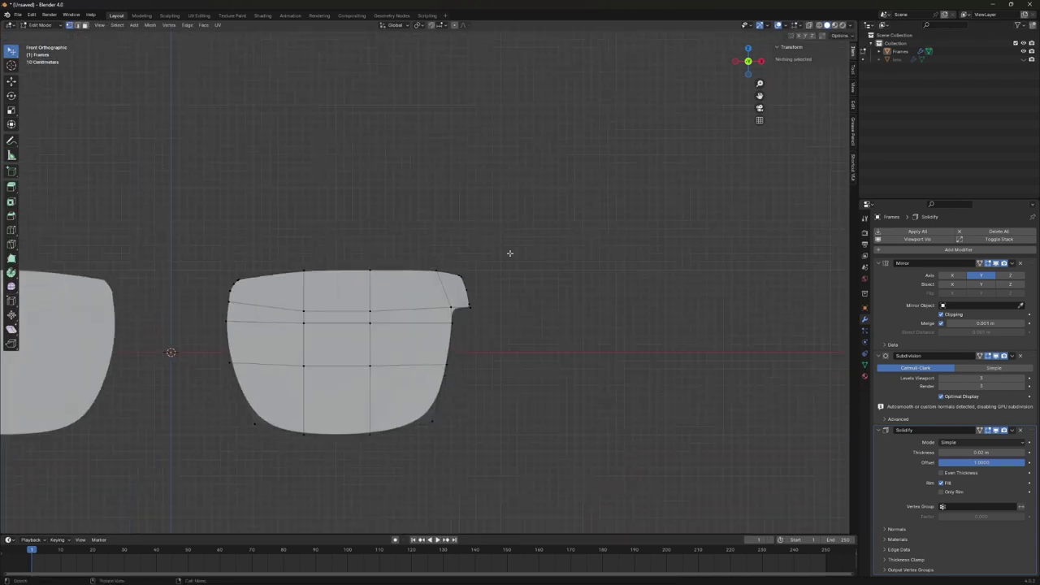
pyautogui.scroll(-5, 548, 277)
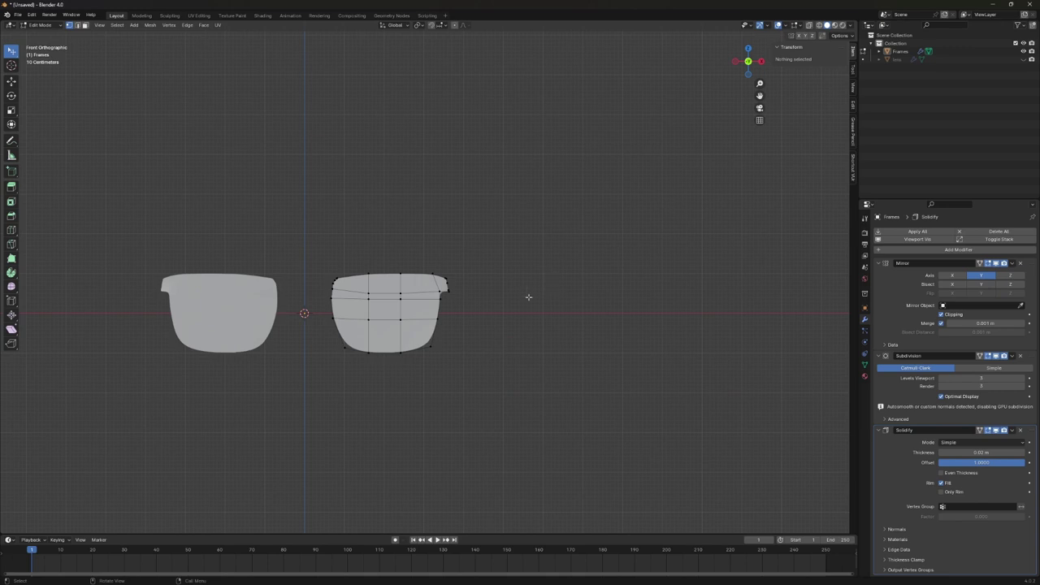
# Check the final frame shape in Object Mode, then select the lens object.
pyautogui.press('Tab')
pyautogui.scroll(6, 529, 295)
pyautogui.press('Tab')
pyautogui.scroll(-4, 569, 302)
pyautogui.scroll(-3, 550, 328)
pyautogui.press('Tab')
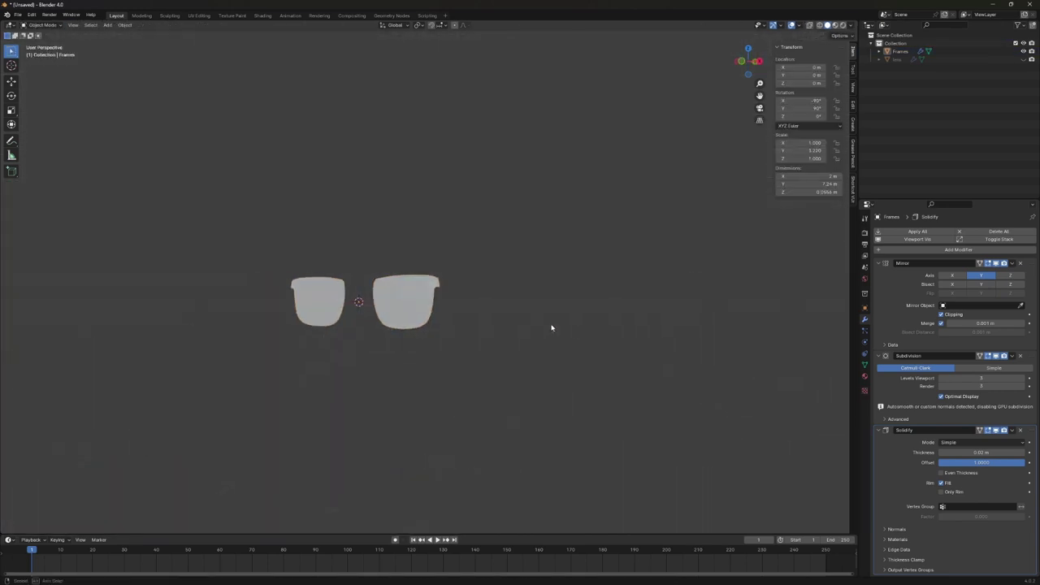
pyautogui.scroll(7, 550, 327)
pyautogui.moveTo(551, 328); pyautogui.dragTo(561, 255, button='middle')
pyautogui.scroll(-2, 561, 255)
pyautogui.click(411, 342)
pyautogui.keyDown('shift'); pyautogui.moveTo(411, 341); pyautogui.dragTo(516, 344, button='middle'); pyautogui.keyUp('shift')
# In front orthographic view, move the lens's right-side vertex outward.
pyautogui.scroll(2, 515, 344)
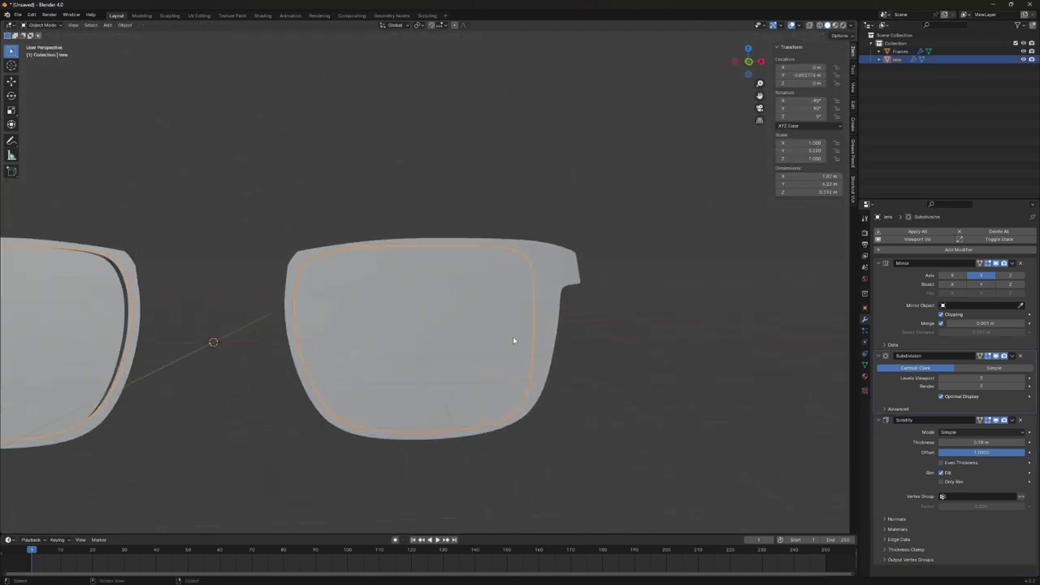
pyautogui.scroll(1, 512, 336)
pyautogui.press('Tab')
pyautogui.rightClick(462, 244)
pyautogui.scroll(1, 477, 249)
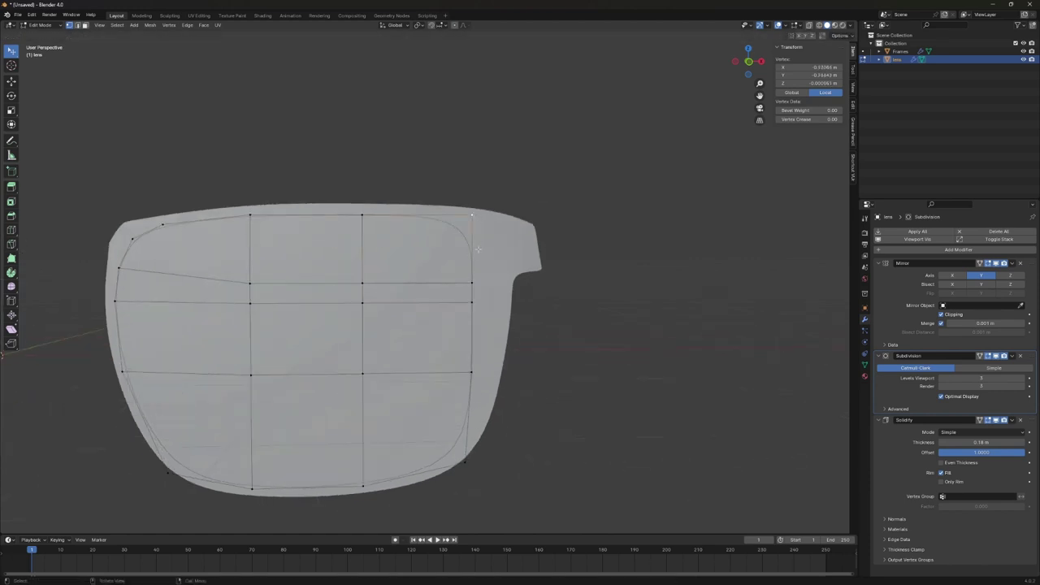
pyautogui.click(489, 373)
pyautogui.keyDown('shift'); pyautogui.moveTo(489, 373); pyautogui.dragTo(483, 306, button='middle'); pyautogui.keyUp('shift')
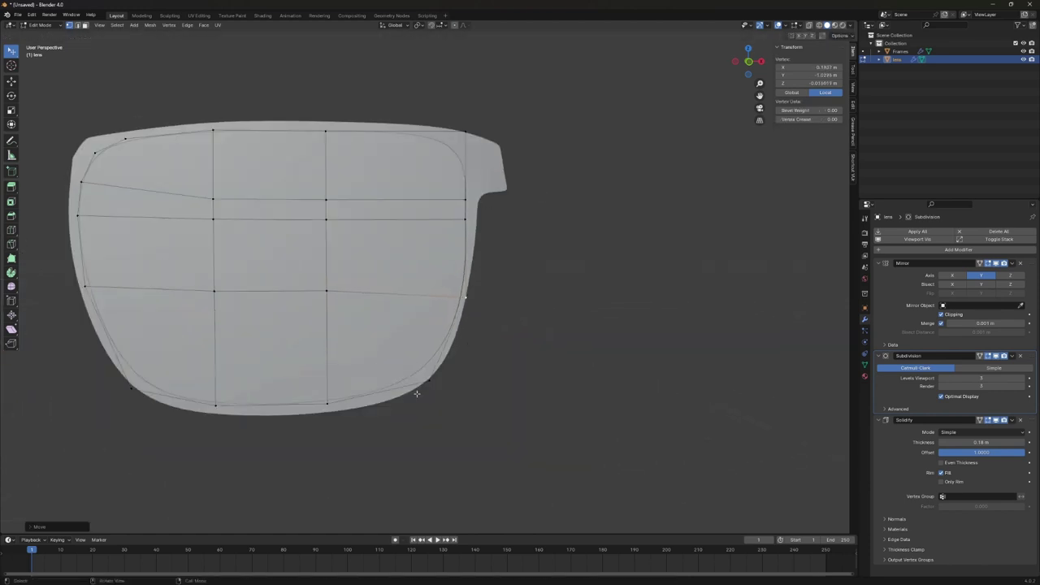
pyautogui.press('KP_3')
pyautogui.press('KP_1')
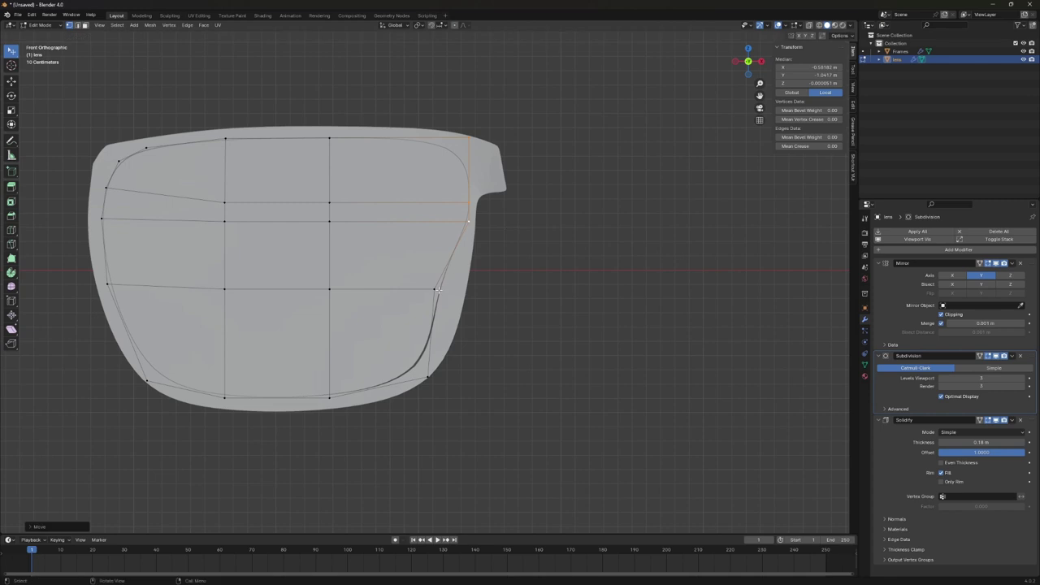
pyautogui.moveTo(438, 289); pyautogui.dragTo(468, 295)
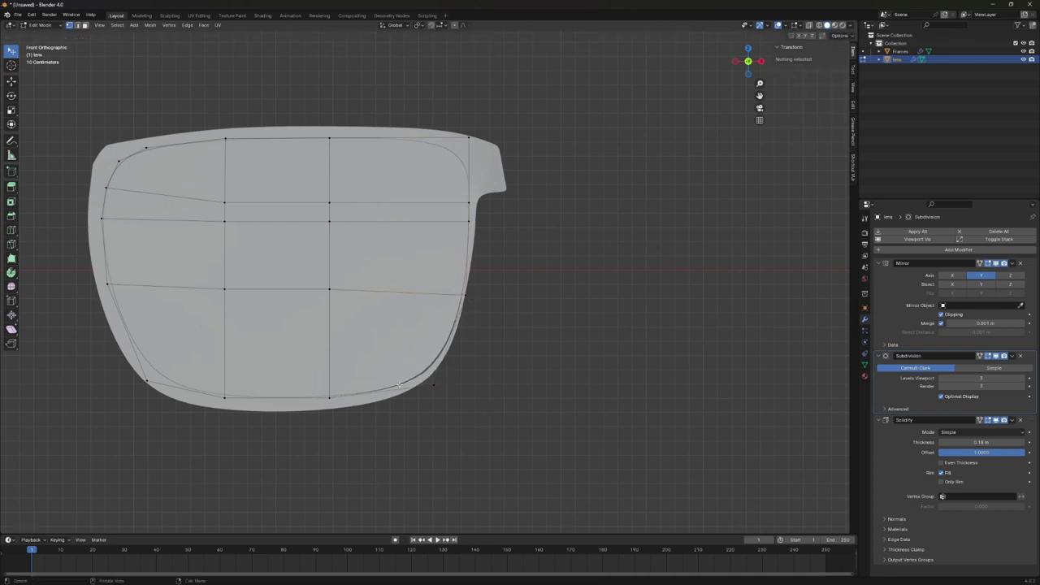
# Subdivide the lower-right corner edge of the Frames mesh.
pyautogui.hotkey('alt', 'q')
pyautogui.rightClick(443, 347)
pyautogui.scroll(3, 512, 355)
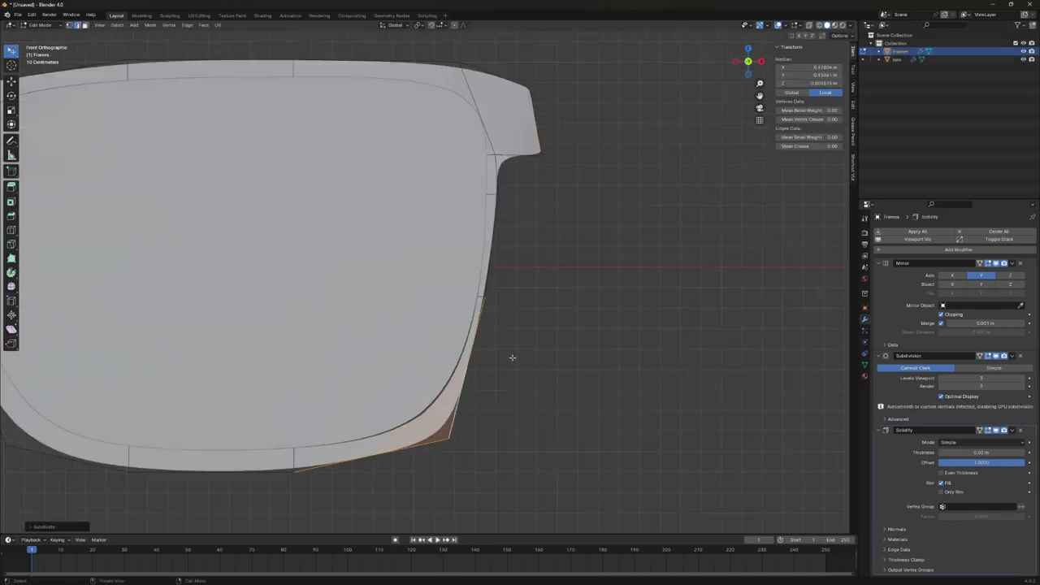
pyautogui.scroll(3, 455, 366)
pyautogui.rightClick(418, 333)
pyautogui.click(414, 332)
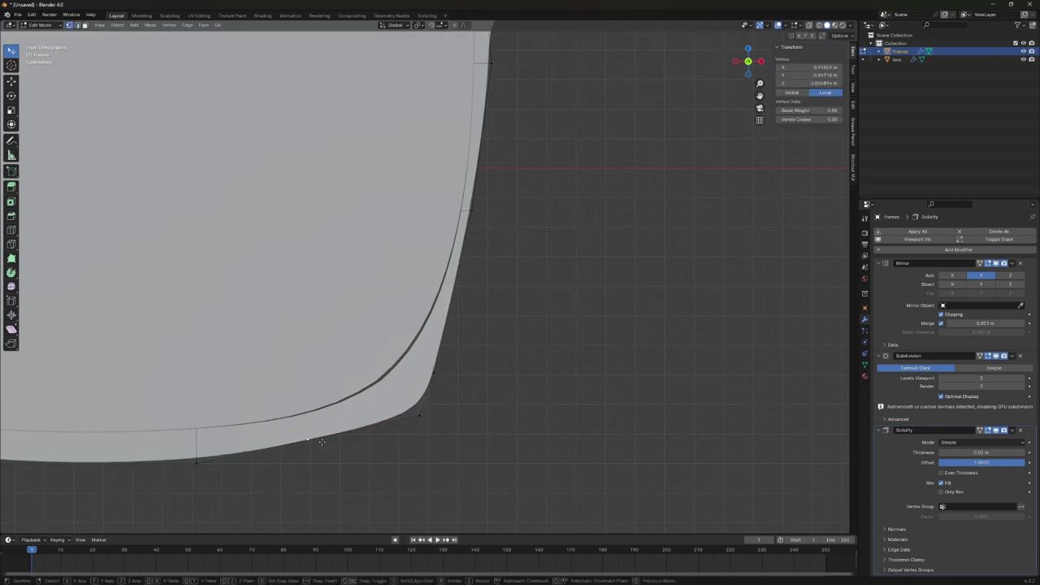
pyautogui.scroll(-6, 443, 313)
pyautogui.press('Tab')
# Adjust the lens's bottom-edge vertex and select vertices along its left side.
pyautogui.click(438, 321)
pyautogui.press('Tab')
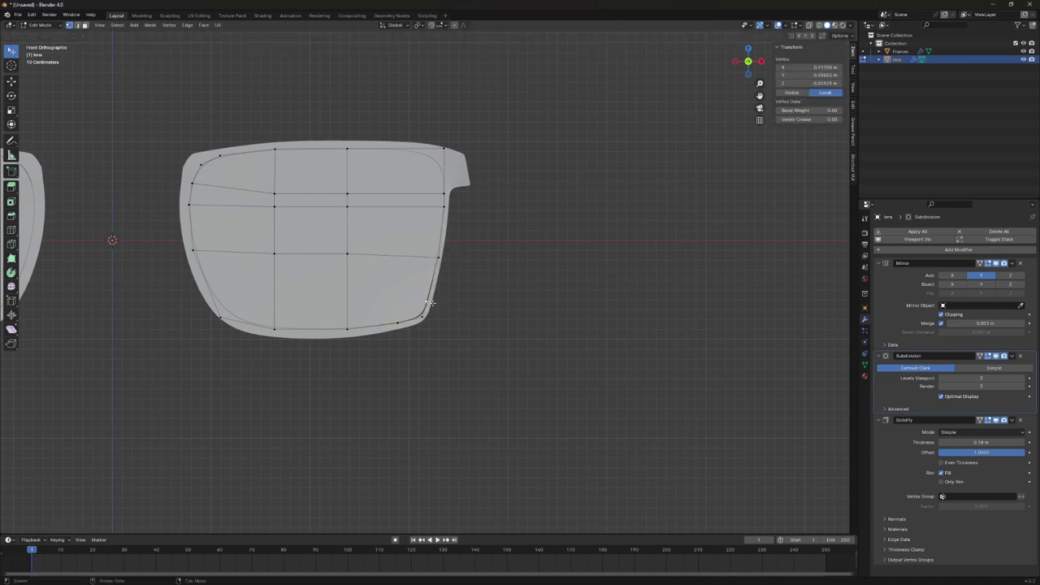
pyautogui.scroll(4, 431, 303)
pyautogui.scroll(2, 495, 219)
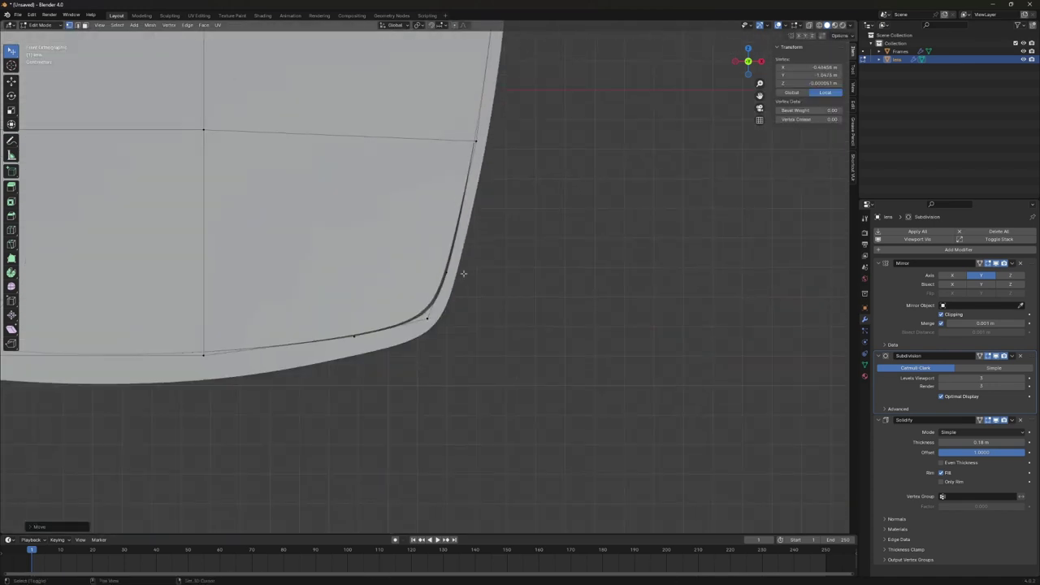
pyautogui.keyDown('shift'); pyautogui.moveTo(463, 273); pyautogui.dragTo(485, 245, button='middle'); pyautogui.keyUp('shift')
pyautogui.keyDown('shift'); pyautogui.moveTo(454, 295); pyautogui.dragTo(565, 282, button='middle'); pyautogui.keyUp('shift')
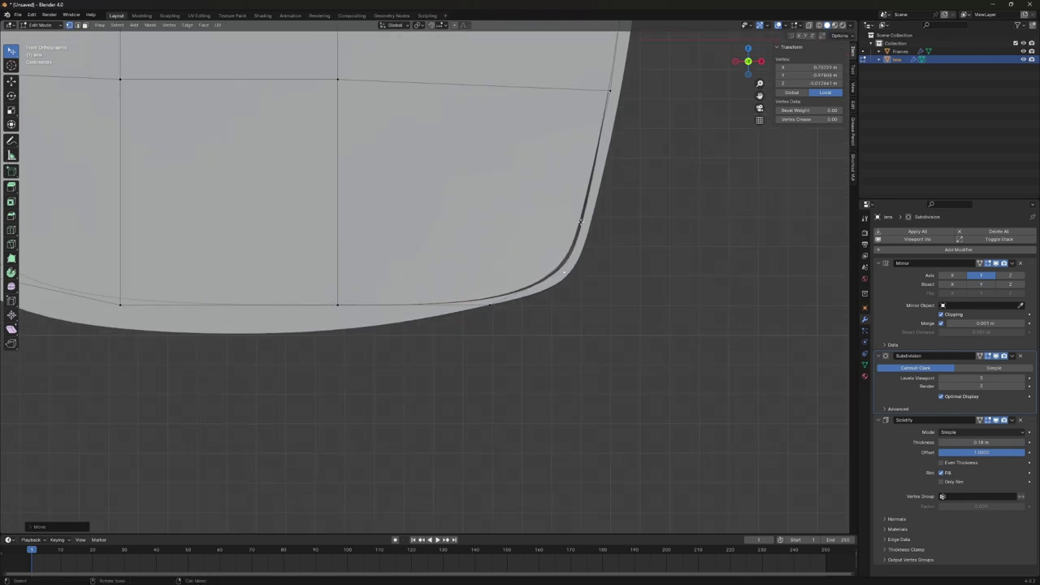
pyautogui.press('g')
pyautogui.keyDown('ctrl'); pyautogui.hscroll(-5, 357, 338); pyautogui.keyUp('ctrl')
pyautogui.click(325, 333)
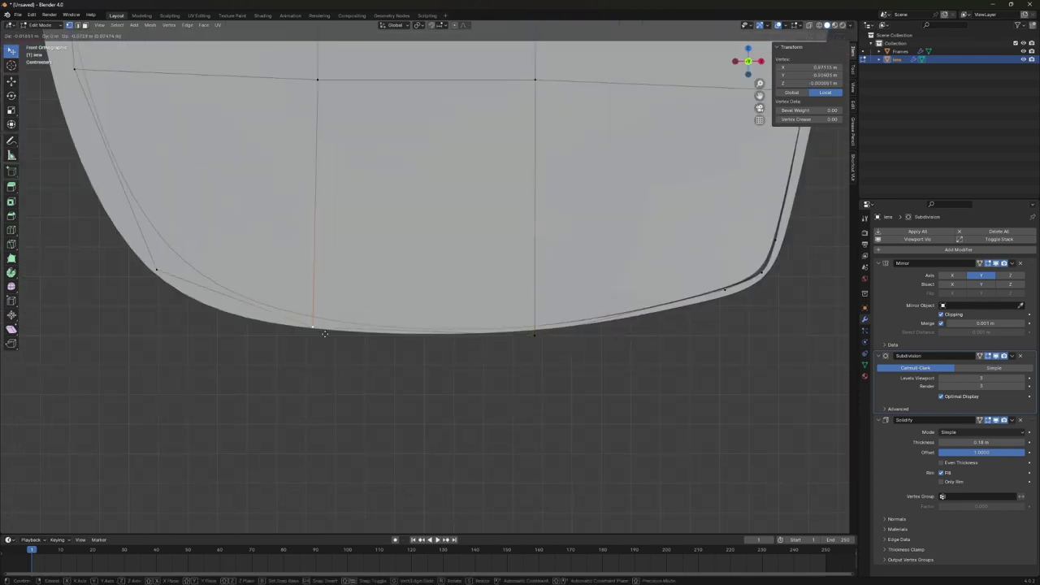
pyautogui.keyDown('shift'); pyautogui.moveTo(311, 326); pyautogui.dragTo(376, 407, button='middle'); pyautogui.keyUp('shift')
pyautogui.scroll(3, 252, 293)
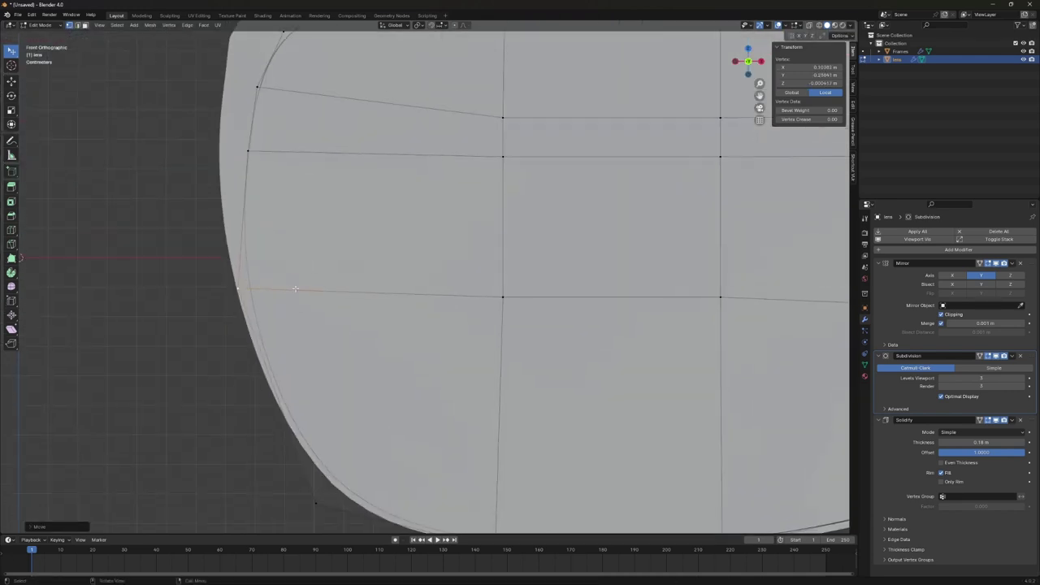
pyautogui.click(252, 290)
pyautogui.scroll(2, 240, 210)
# Preview the lens outline in Object Mode and recenter the view on it.
pyautogui.press('Tab')
pyautogui.scroll(-8, 599, 395)
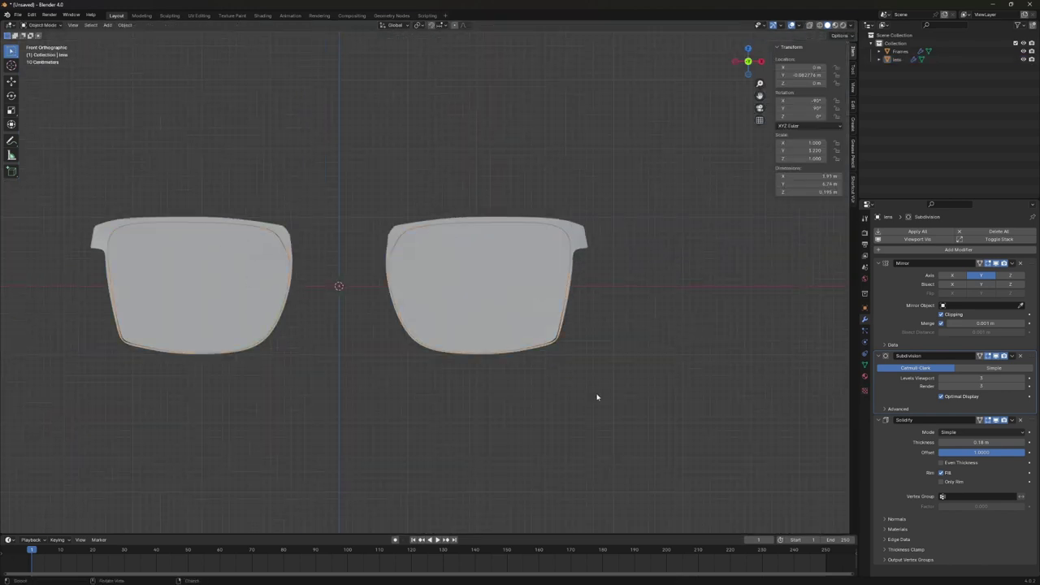
pyautogui.scroll(4, 559, 376)
pyautogui.press('Tab')
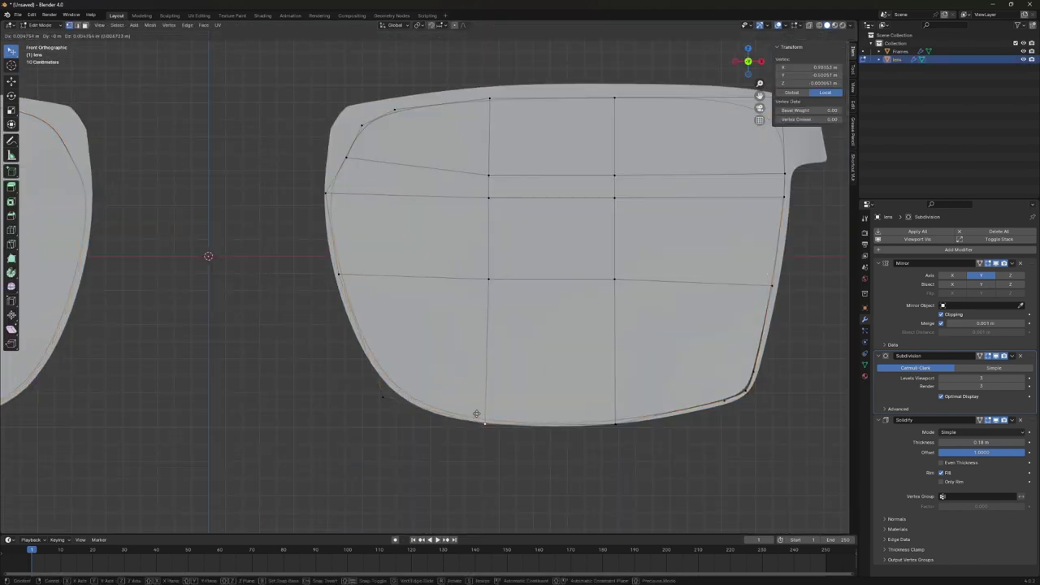
pyautogui.keyDown('shift'); pyautogui.moveTo(719, 406); pyautogui.dragTo(716, 322, button='middle'); pyautogui.keyUp('shift')
pyautogui.press('Tab')
pyautogui.scroll(-3, 674, 325)
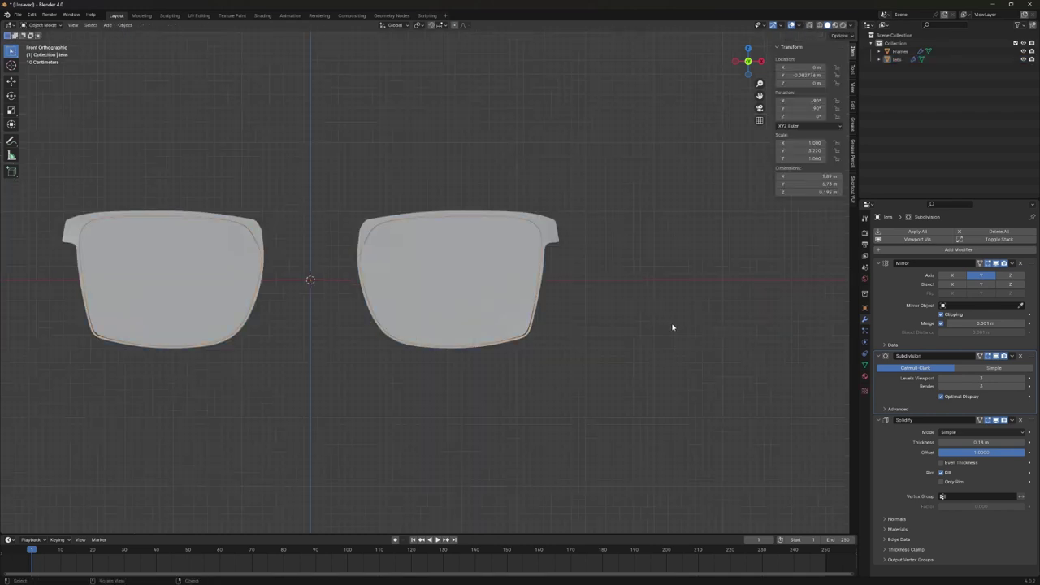
pyautogui.scroll(-3, 669, 328)
# Move the Frames' top-right corner vertex to reshape the outer corner.
pyautogui.press('Tab')
pyautogui.scroll(5, 538, 360)
pyautogui.scroll(3, 511, 354)
pyautogui.scroll(3, 511, 355)
pyautogui.click(498, 408)
pyautogui.press('g')
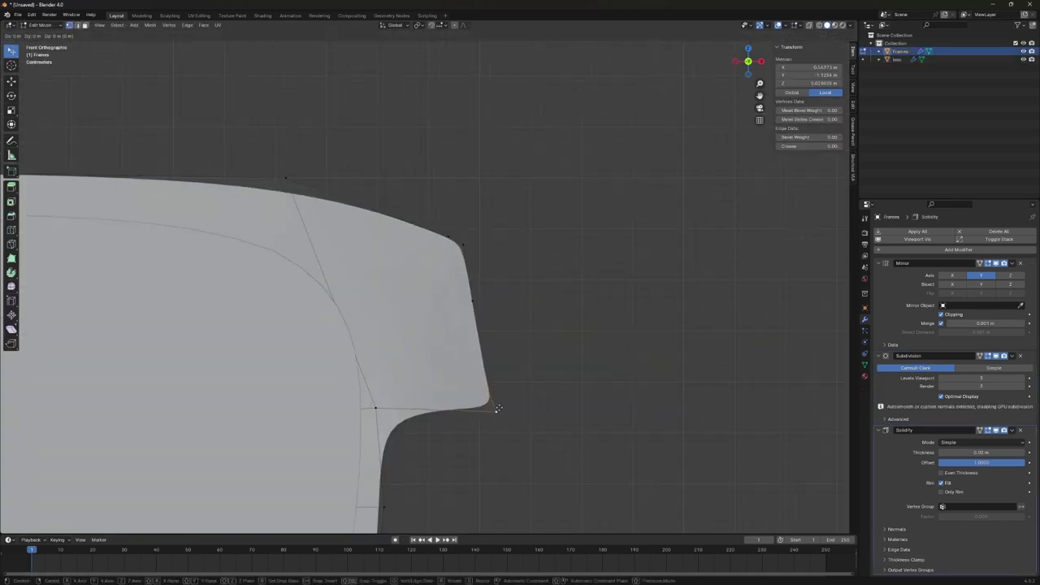
pyautogui.click(464, 402)
pyautogui.scroll(-5, 488, 390)
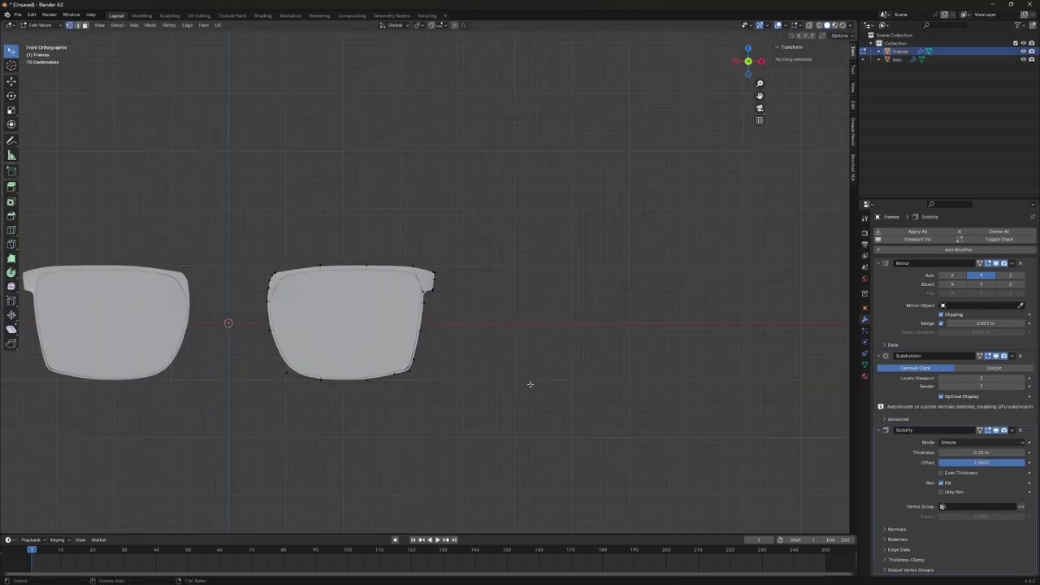
pyautogui.scroll(5, 504, 325)
pyautogui.click(478, 232)
pyautogui.press('g')
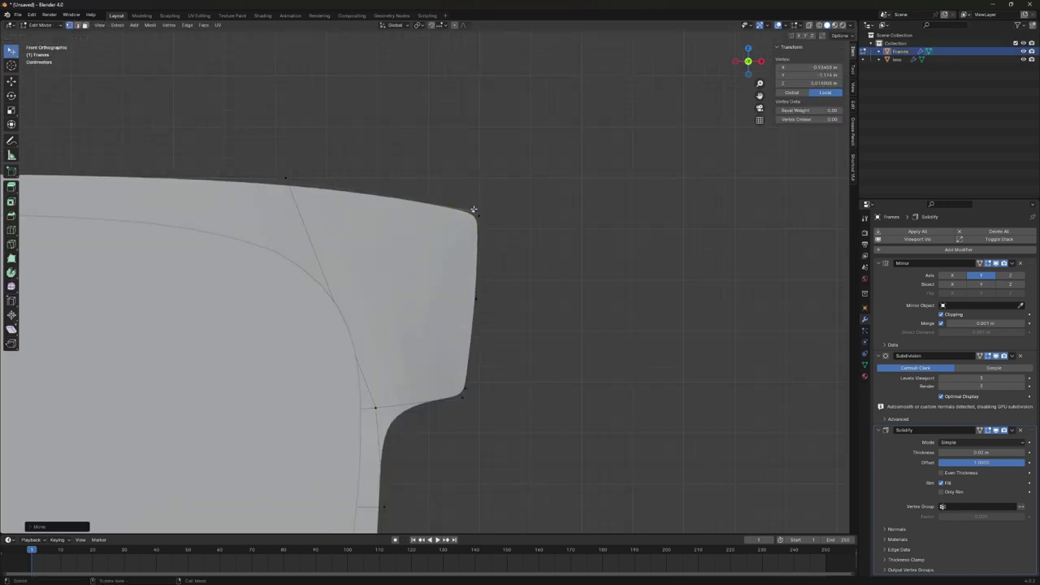
pyautogui.scroll(-2, 520, 337)
pyautogui.press('Tab')
pyautogui.scroll(-4, 476, 355)
pyautogui.scroll(4, 476, 355)
pyautogui.scroll(-3, 446, 305)
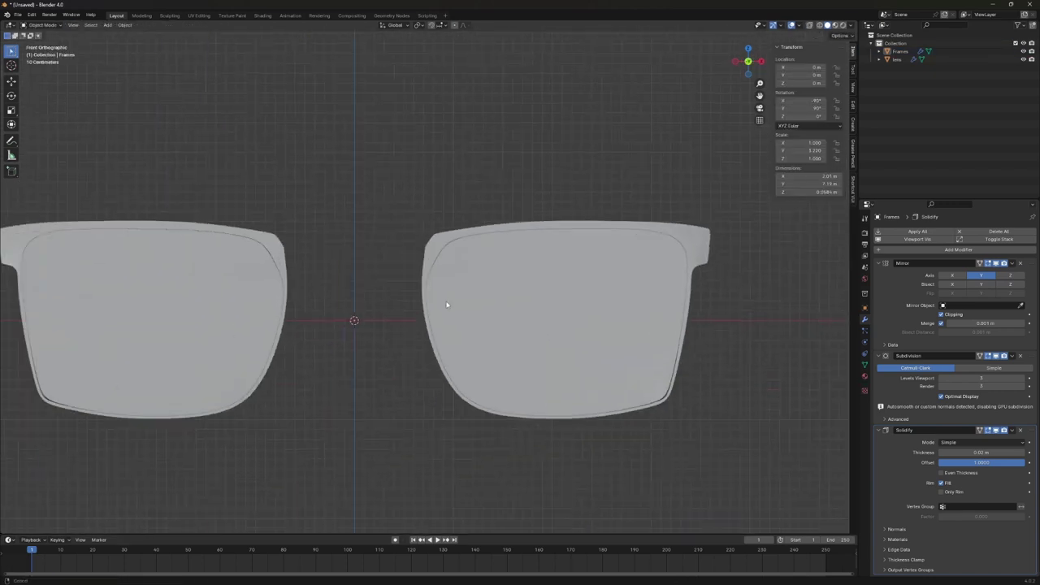
# Move the lens's matching corner vertex so it lines up with the Frames corner.
pyautogui.click(447, 305)
pyautogui.press('Tab')
pyautogui.scroll(5, 431, 307)
pyautogui.click(408, 307)
pyautogui.press('g')
pyautogui.click(449, 219)
pyautogui.scroll(-2, 448, 218)
pyautogui.scroll(-3, 488, 325)
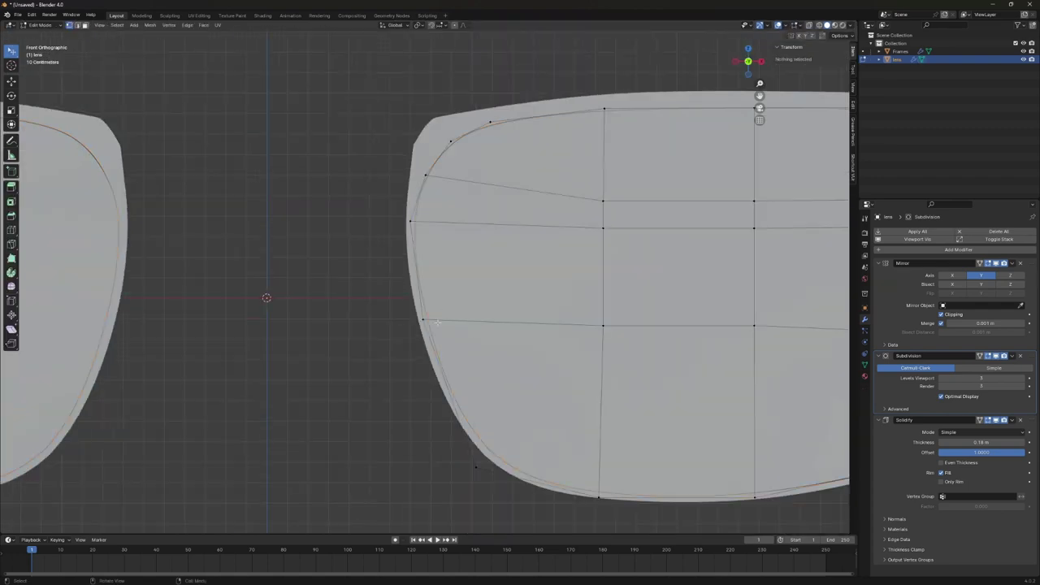
pyautogui.scroll(4, 568, 358)
# Apply Shade Smooth to the Frames object.
pyautogui.press('Tab')
pyautogui.rightClick(284, 357)
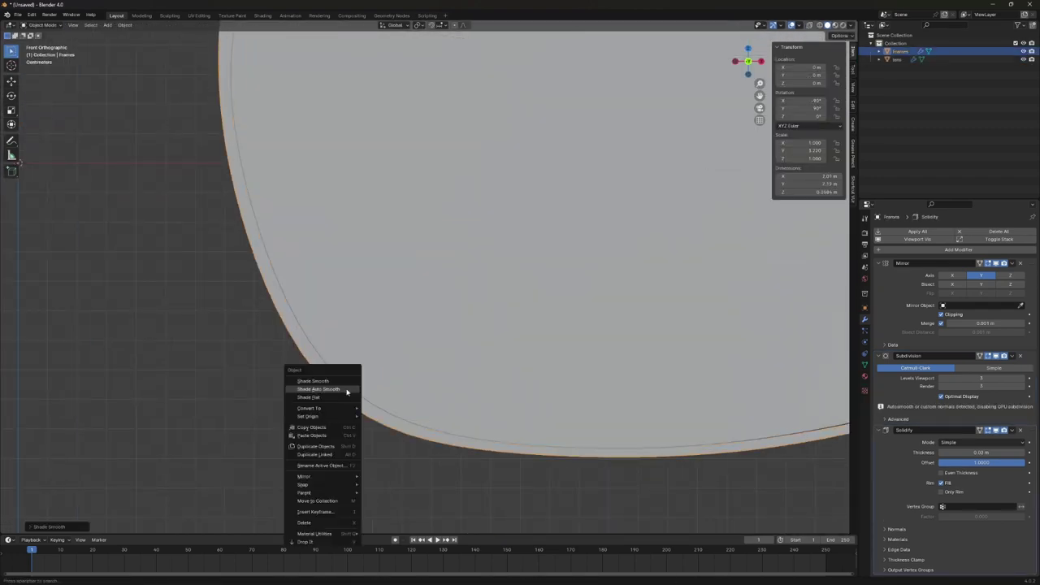
pyautogui.click(325, 385)
pyautogui.moveTo(325, 385)
pyautogui.mouseDown(button='middle')
pyautogui.moveTo(348, 367)
pyautogui.moveTo(343, 409)
pyautogui.moveTo(391, 384)
pyautogui.moveTo(345, 387)
pyautogui.moveTo(410, 381)
pyautogui.mouseUp(button='middle')
pyautogui.scroll(2, 411, 382)
# Add a Boolean Difference using the lens, hide the lens, and move Boolean last.
pyautogui.click(439, 257)
pyautogui.click(440, 256)
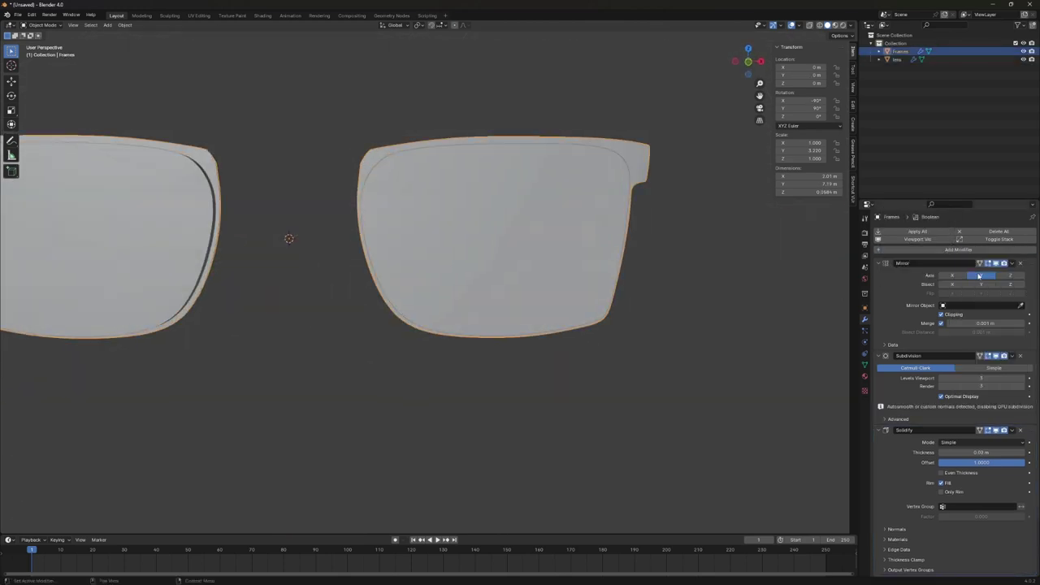
pyautogui.click(1008, 368)
pyautogui.click(1021, 399)
pyautogui.click(528, 228)
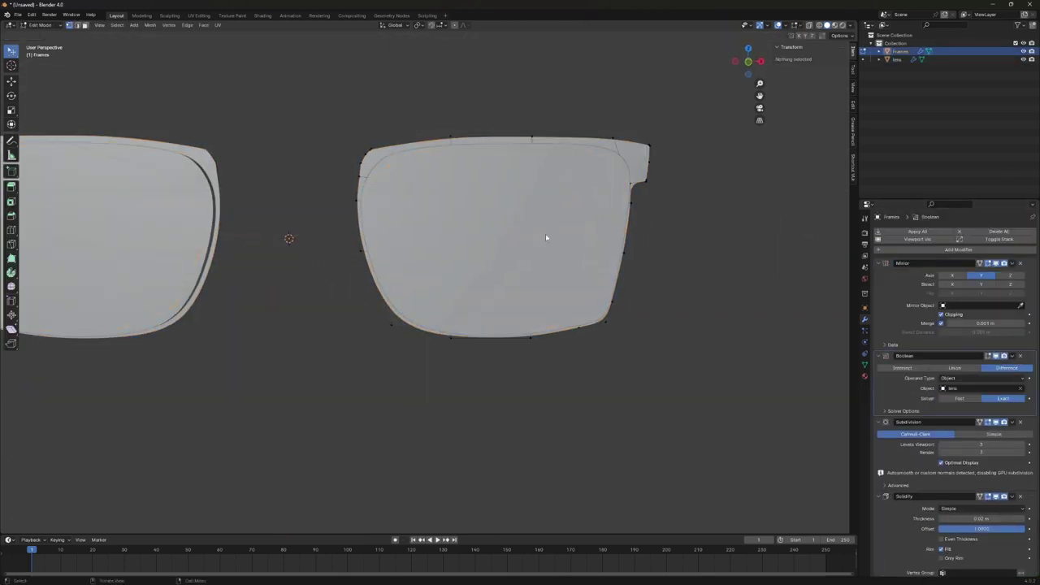
pyautogui.press('h')
pyautogui.moveTo(1035, 372); pyautogui.dragTo(1032, 561)
# Select the Frames and apply Shade Smooth.
pyautogui.moveTo(618, 350)
pyautogui.mouseDown(button='middle')
pyautogui.moveTo(770, 355)
pyautogui.moveTo(652, 257)
pyautogui.mouseUp(button='middle')
pyautogui.scroll(-3, 634, 260)
pyautogui.scroll(5, 634, 260)
pyautogui.click(233, 348)
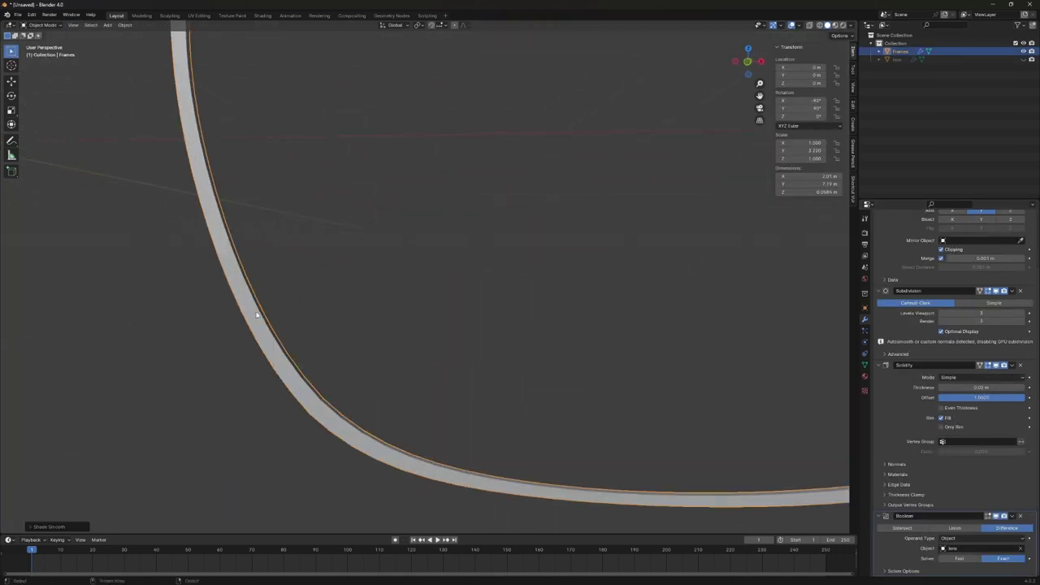
pyautogui.scroll(-2, 349, 290)
pyautogui.rightClick(294, 314)
pyautogui.click(294, 314)
pyautogui.scroll(2, 211, 355)
# Add a Bevel modifier to the Frames and set its 20° angle and segment count.
pyautogui.click(902, 213)
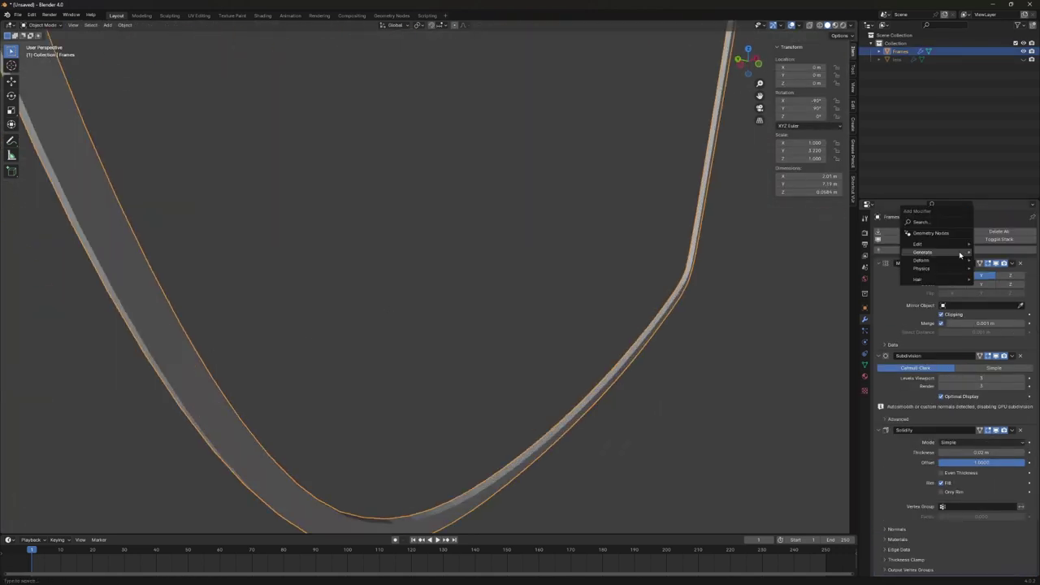
pyautogui.click(862, 268)
pyautogui.scroll(-1, 1030, 478)
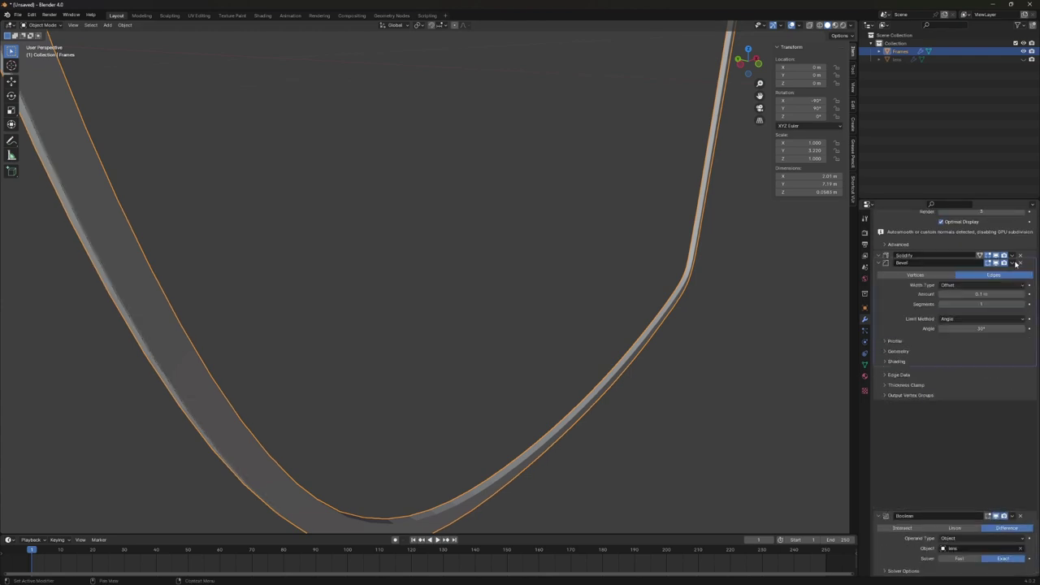
pyautogui.moveTo(1031, 475); pyautogui.dragTo(1031, 232)
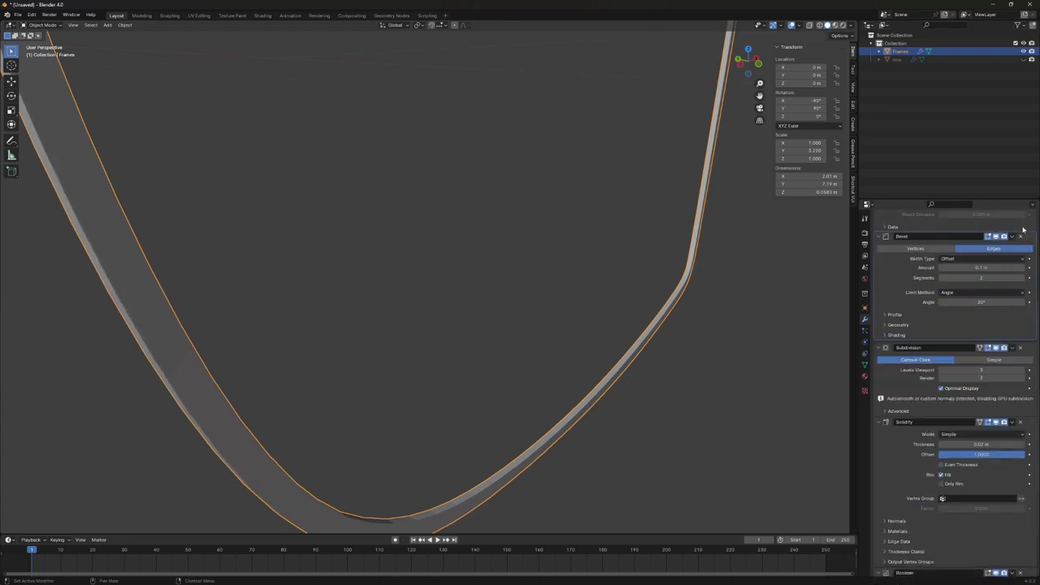
pyautogui.scroll(3, 489, 249)
pyautogui.click(488, 249)
pyautogui.scroll(3, 968, 264)
pyautogui.scroll(1, 968, 264)
pyautogui.moveTo(982, 387); pyautogui.dragTo(998, 387)
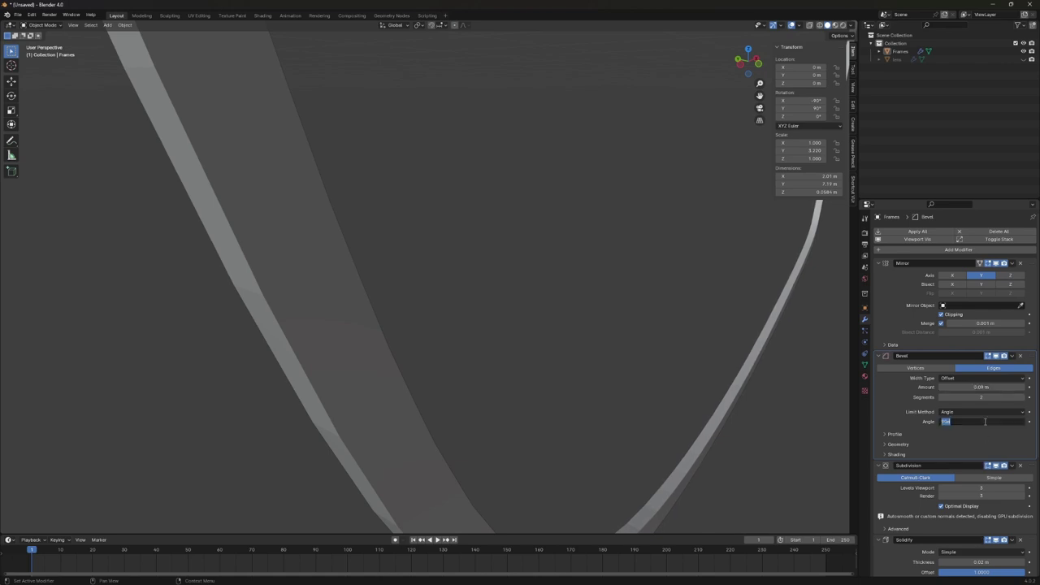
pyautogui.press('Return')
pyautogui.scroll(-3, 597, 385)
pyautogui.moveTo(596, 385); pyautogui.dragTo(538, 294, button='middle')
pyautogui.hotkey('ctrl', 'z')
pyautogui.scroll(3, 539, 294)
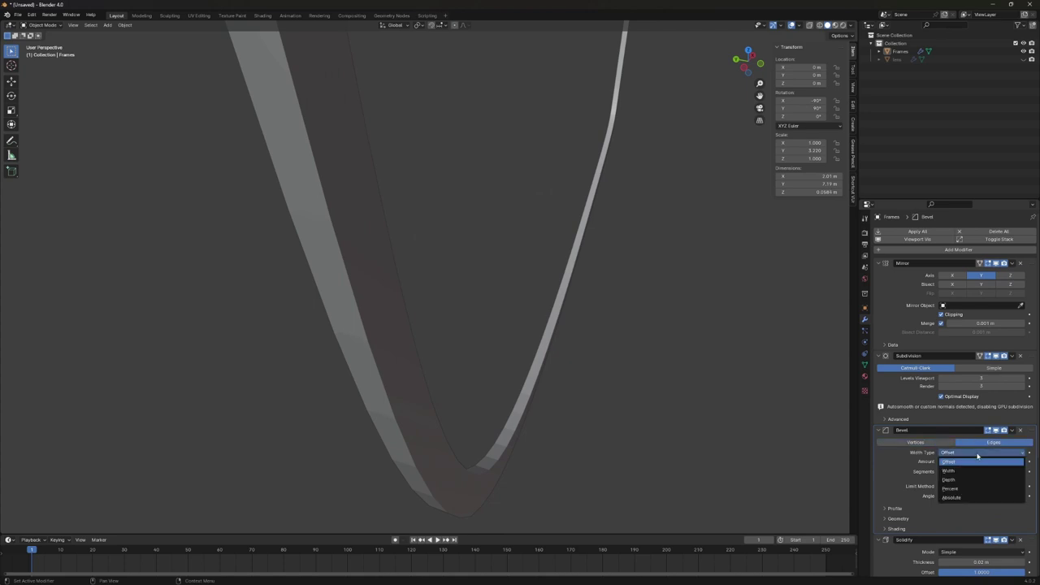
pyautogui.click(1023, 472)
# Reapply smooth shading to the Frames and orbit to inspect the bevelled edges.
pyautogui.click(607, 371)
pyautogui.scroll(3, 430, 325)
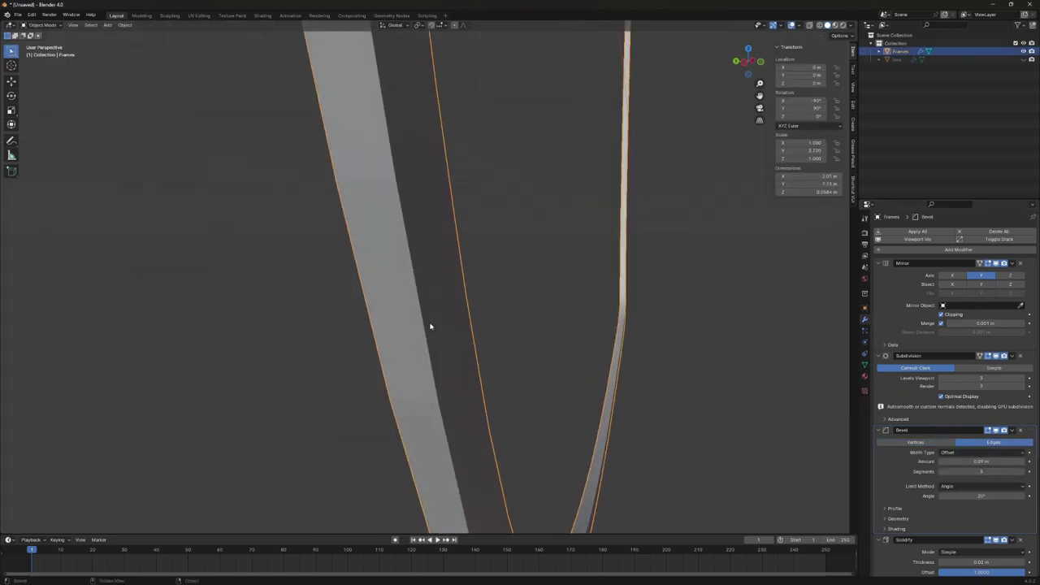
pyautogui.rightClick(370, 312)
pyautogui.click(390, 342)
pyautogui.scroll(-3, 370, 313)
pyautogui.moveTo(460, 318)
pyautogui.mouseDown(button='middle')
pyautogui.moveTo(364, 140)
pyautogui.moveTo(445, 232)
pyautogui.mouseUp(button='middle')
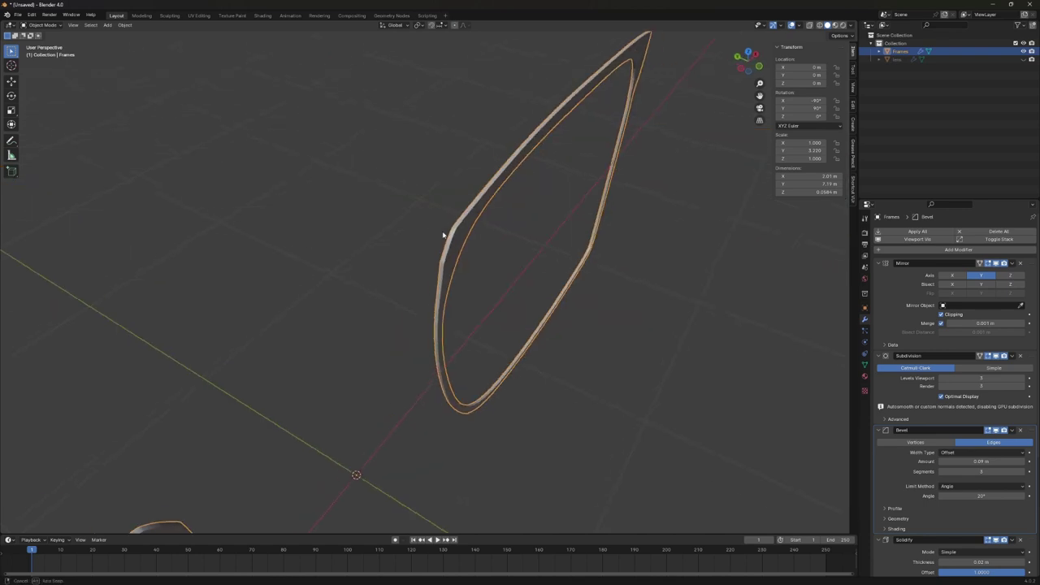
pyautogui.scroll(4, 411, 269)
pyautogui.moveTo(412, 269); pyautogui.dragTo(409, 348, button='middle')
# Reorder the modifier stack so Bevel comes after Solidify, then view both lenses.
pyautogui.click(1002, 421)
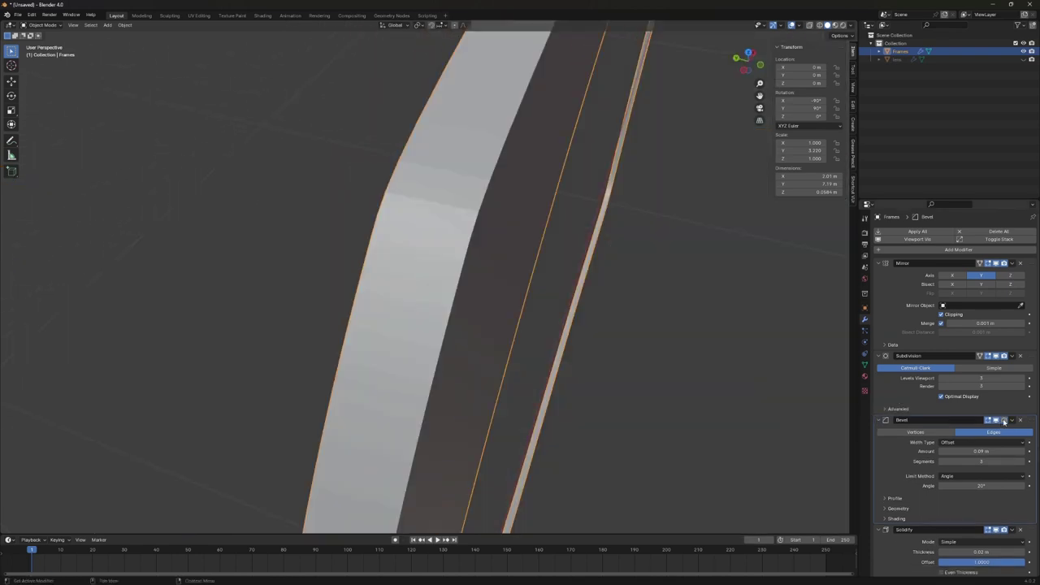
pyautogui.moveTo(1022, 424); pyautogui.dragTo(1022, 561)
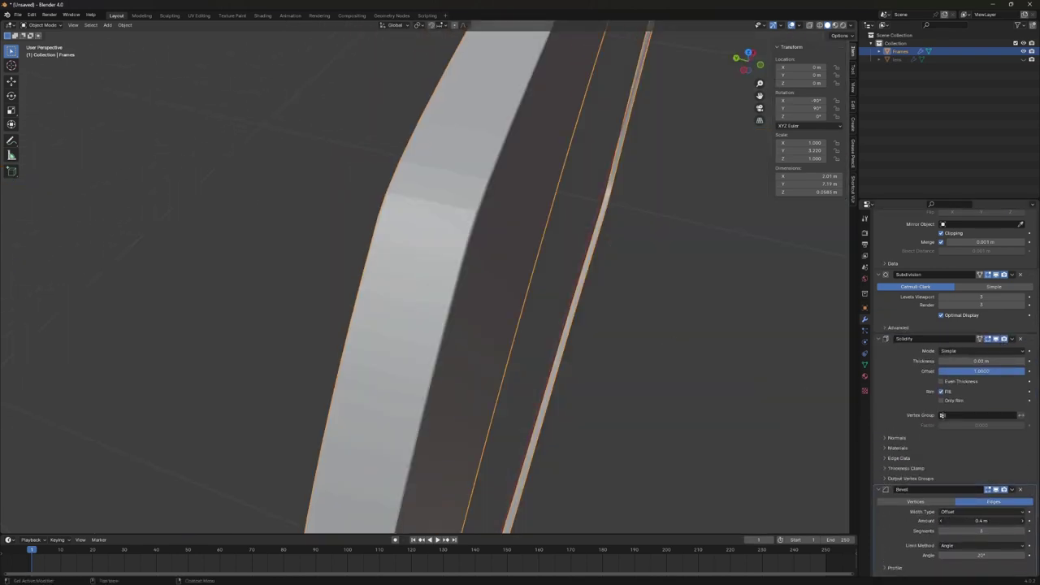
pyautogui.scroll(-3, 492, 317)
pyautogui.scroll(4, 492, 316)
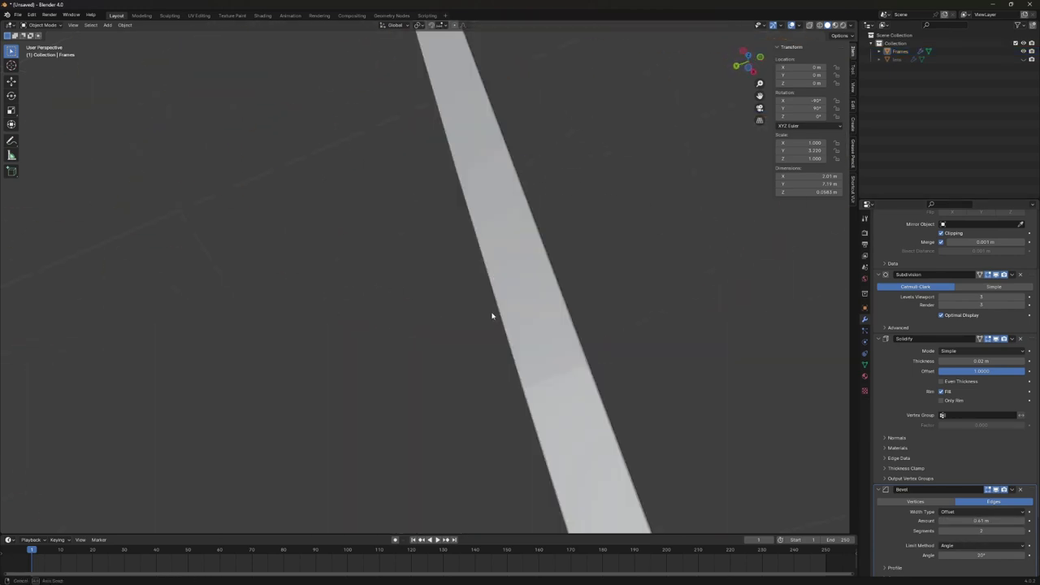
pyautogui.moveTo(492, 316)
pyautogui.mouseDown(button='middle')
pyautogui.moveTo(501, 393)
pyautogui.moveTo(462, 415)
pyautogui.mouseUp(button='middle')
pyautogui.click(461, 415)
pyautogui.scroll(-4, 462, 414)
pyautogui.moveTo(450, 371); pyautogui.dragTo(431, 360, button='middle')
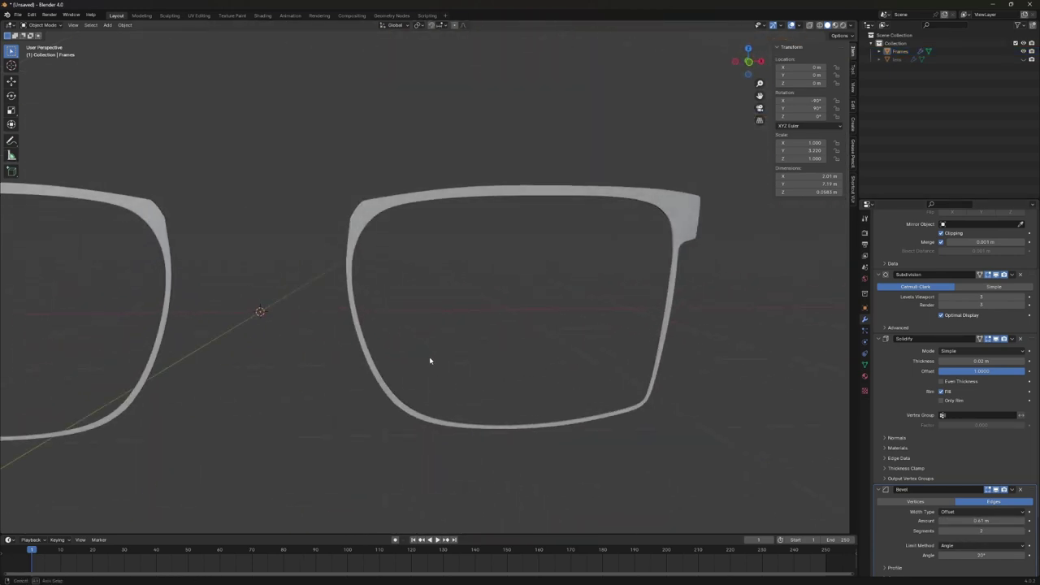
pyautogui.moveTo(1029, 275); pyautogui.dragTo(1029, 426)
pyautogui.moveTo(569, 341); pyautogui.dragTo(589, 323, button='middle')
pyautogui.moveTo(699, 365); pyautogui.dragTo(731, 349, button='middle')
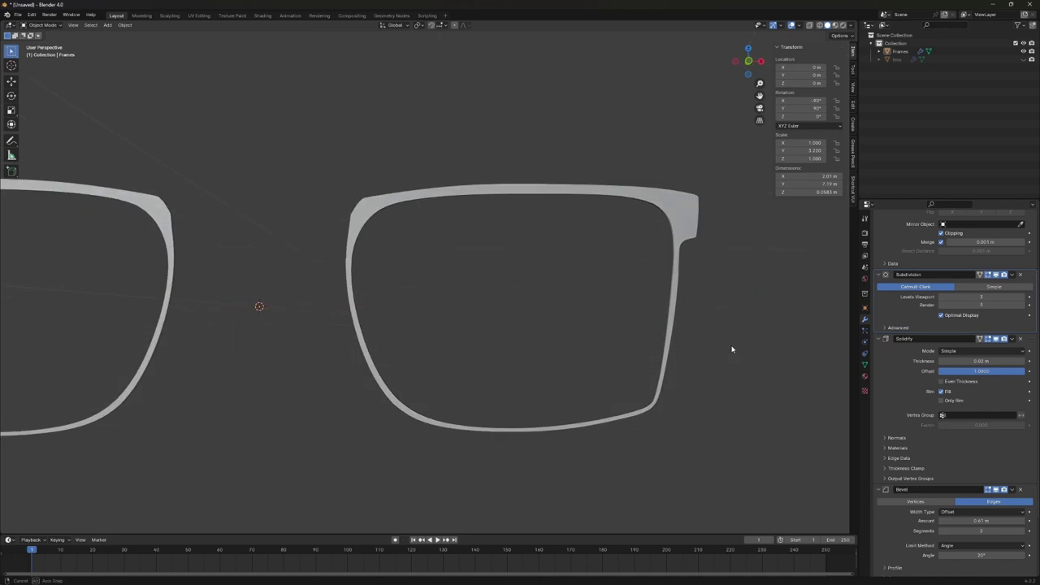
pyautogui.click(898, 59)
pyautogui.scroll(2, 714, 294)
# In front view, move the Frames' lower corner vertex to refine the rim curve.
pyautogui.press('KP_1')
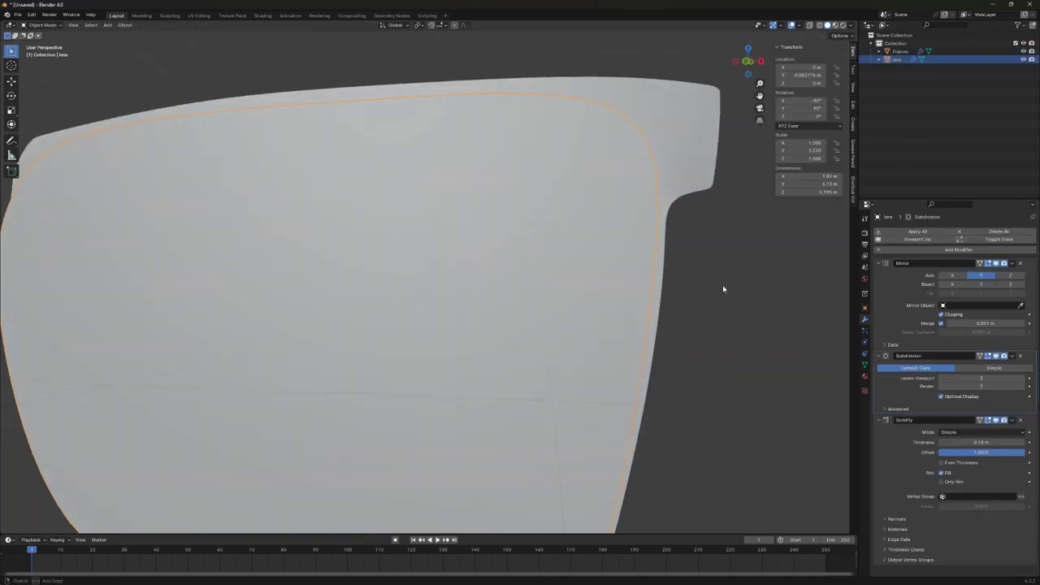
pyautogui.click(722, 285)
pyautogui.press('Tab')
pyautogui.keyDown('shift'); pyautogui.scroll(-4, 603, 188); pyautogui.keyUp('shift')
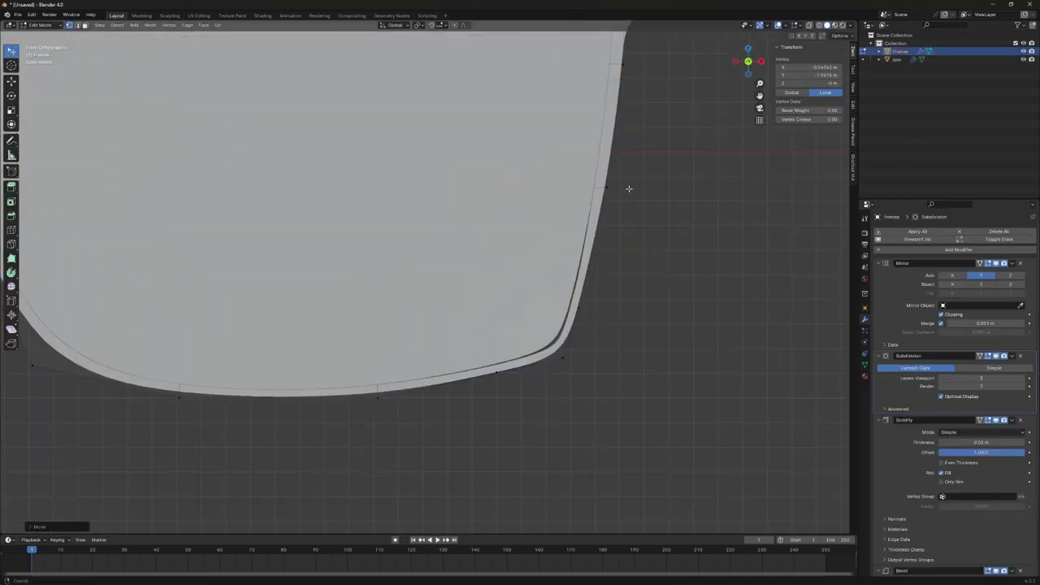
pyautogui.keyDown('ctrl'); pyautogui.hscroll(-4, 522, 365); pyautogui.keyUp('ctrl')
pyautogui.keyDown('ctrl'); pyautogui.hscroll(-4, 325, 293); pyautogui.keyUp('ctrl')
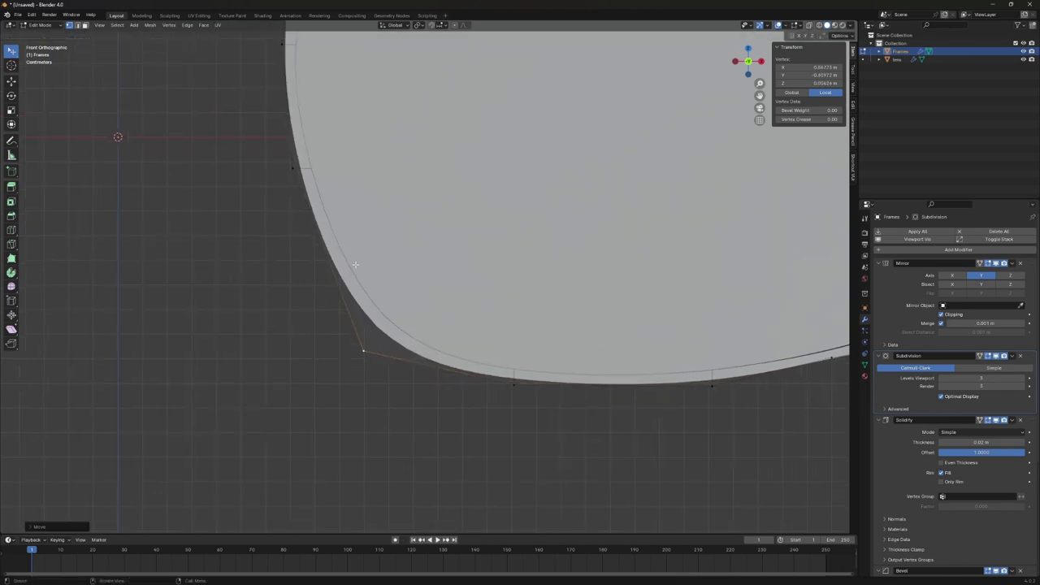
pyautogui.keyDown('shift'); pyautogui.scroll(3, 341, 260); pyautogui.keyUp('shift')
pyautogui.press('g')
pyautogui.click(333, 141)
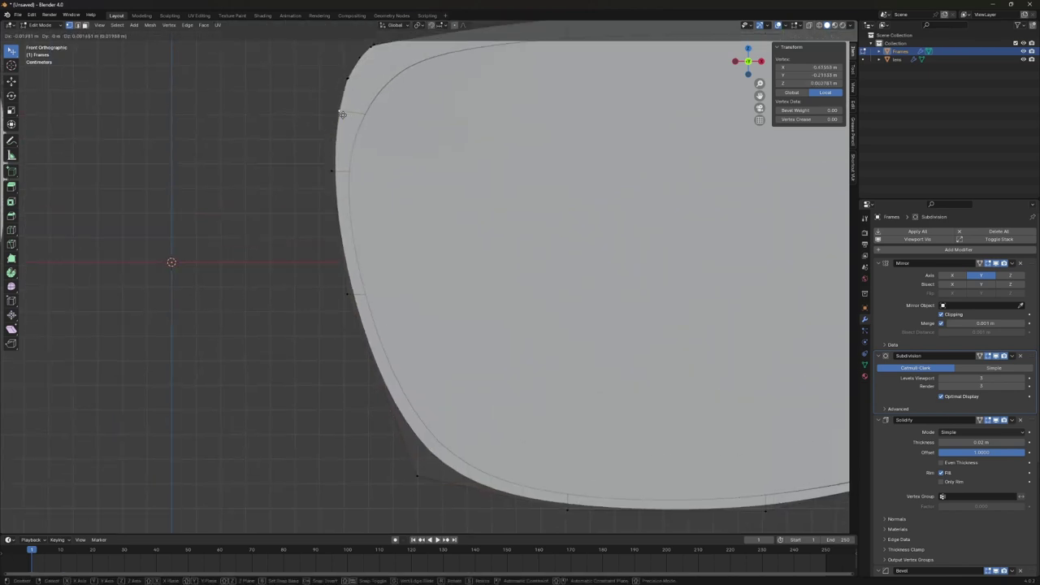
pyautogui.press('Tab')
# Select the lens, enter its Edit Mode, and unhide it in the outliner.
pyautogui.scroll(-6, 298, 136)
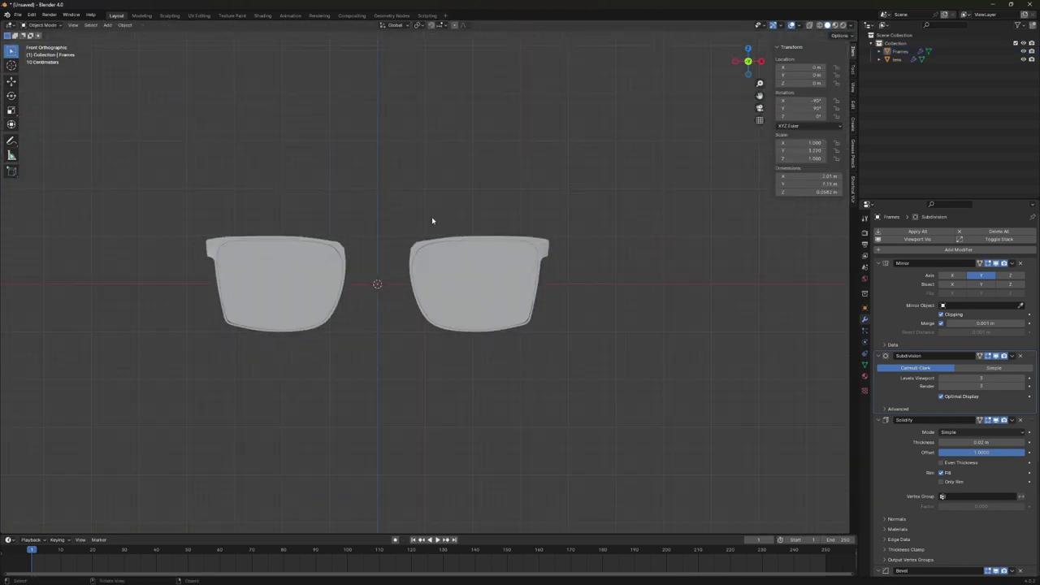
pyautogui.scroll(7, 432, 220)
pyautogui.click(498, 304)
pyautogui.press('Tab')
pyautogui.press('Tab')
pyautogui.scroll(-2, 707, 297)
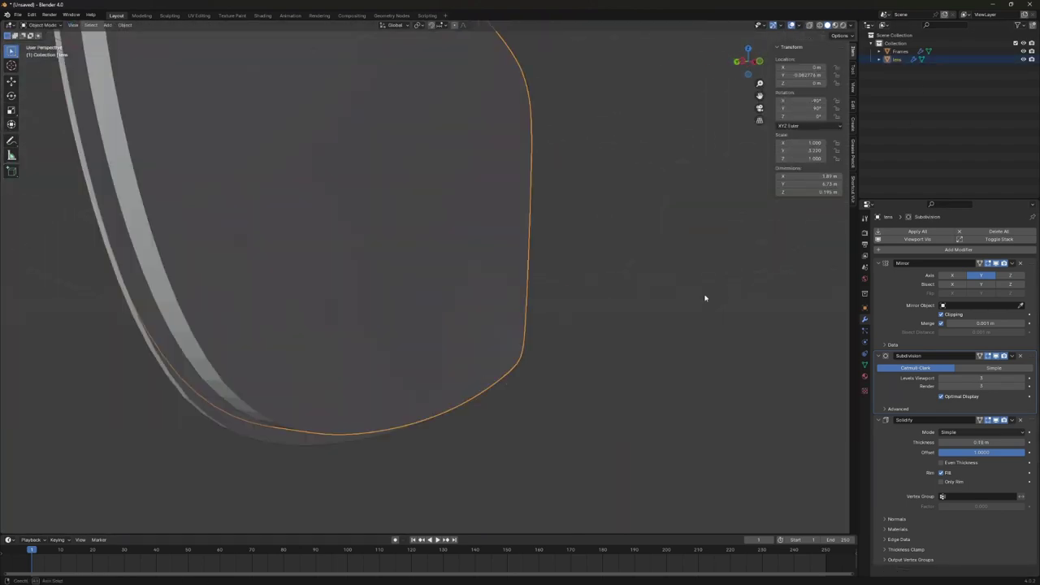
pyautogui.scroll(-3, 664, 325)
pyautogui.scroll(-3, 641, 360)
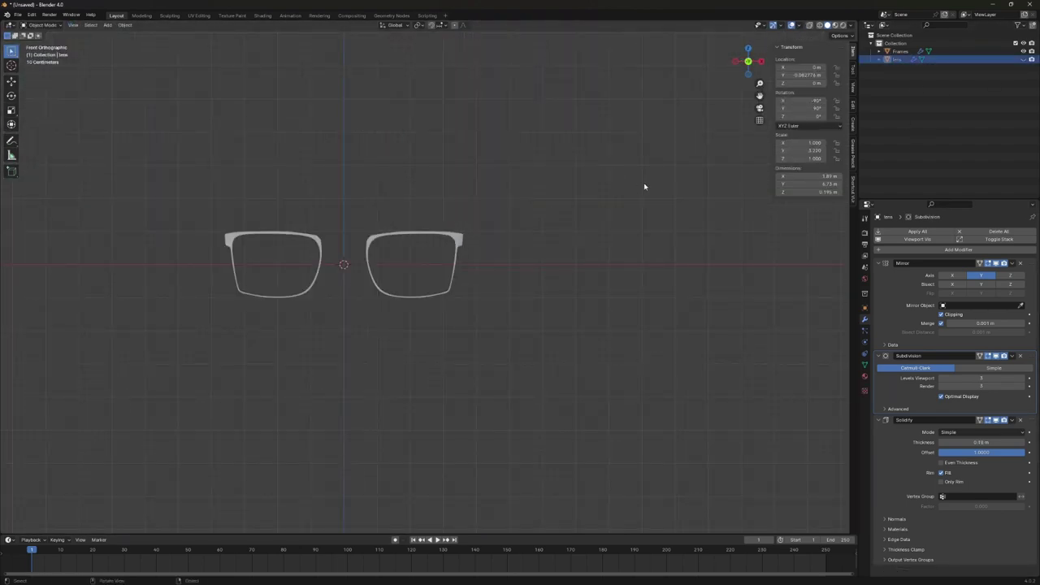
pyautogui.click(1023, 60)
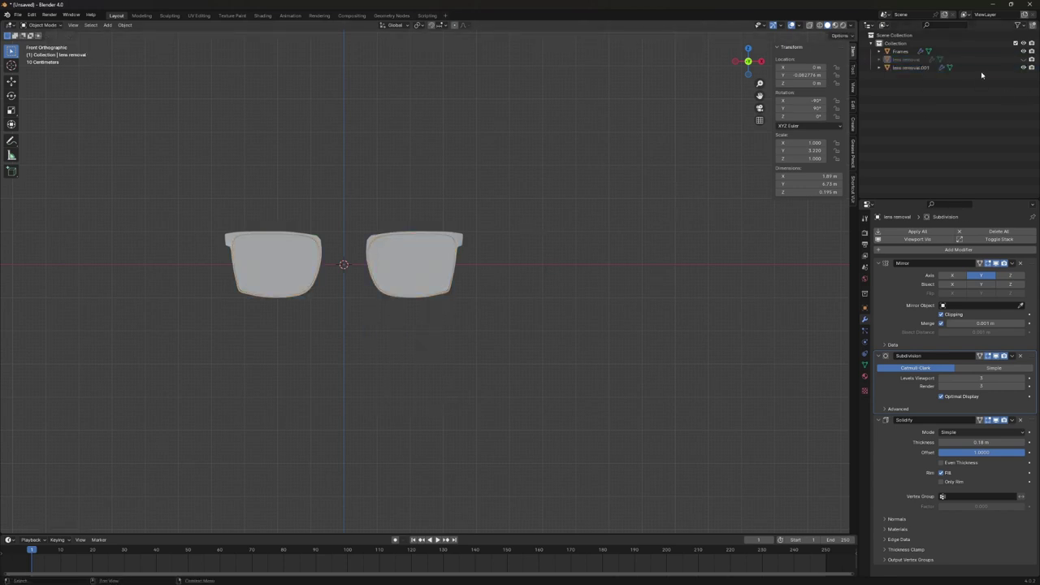
# Set the Frames Solidify modifier thickness to 0.03 m.
pyautogui.moveTo(983, 442); pyautogui.dragTo(1016, 442)
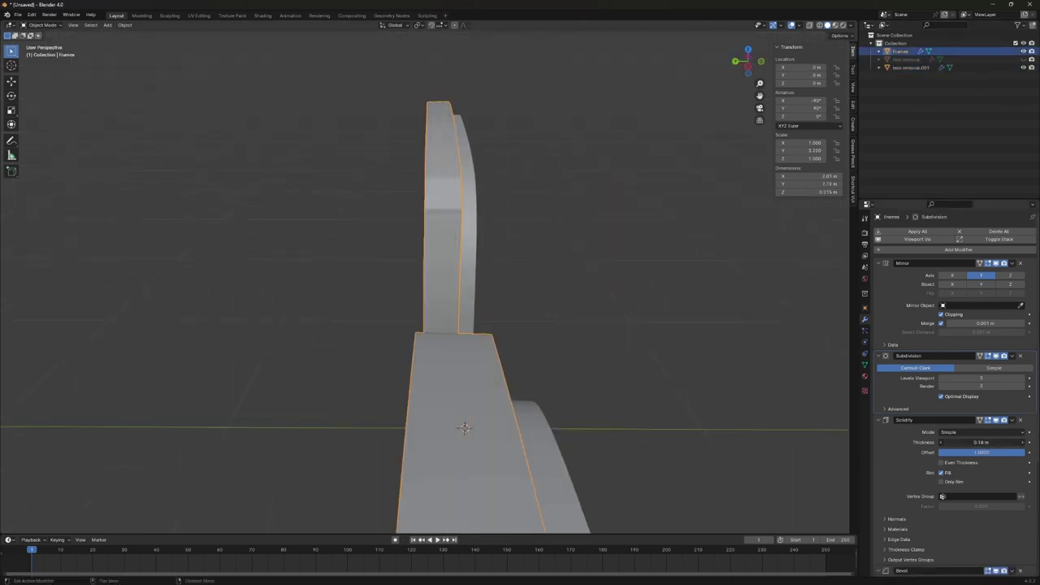
pyautogui.write('0.5')
pyautogui.press('Return')
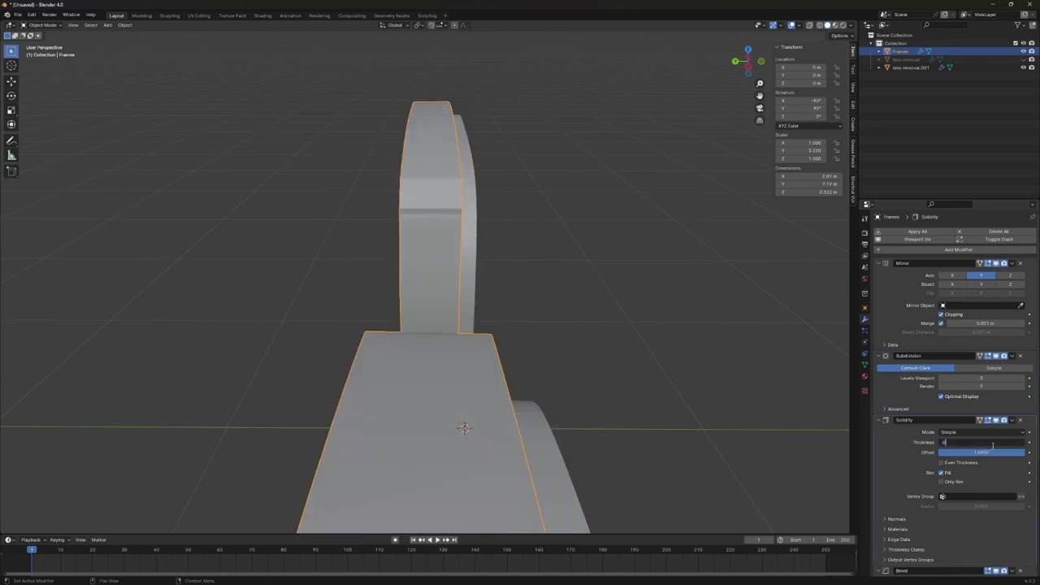
pyautogui.write('.03')
pyautogui.press('Return')
# Duplicate the frames as Frames.001 and cancel the rescale so it keeps its proportions.
pyautogui.moveTo(657, 372)
pyautogui.mouseDown(button='middle')
pyautogui.moveTo(637, 317)
pyautogui.moveTo(611, 321)
pyautogui.mouseUp(button='middle')
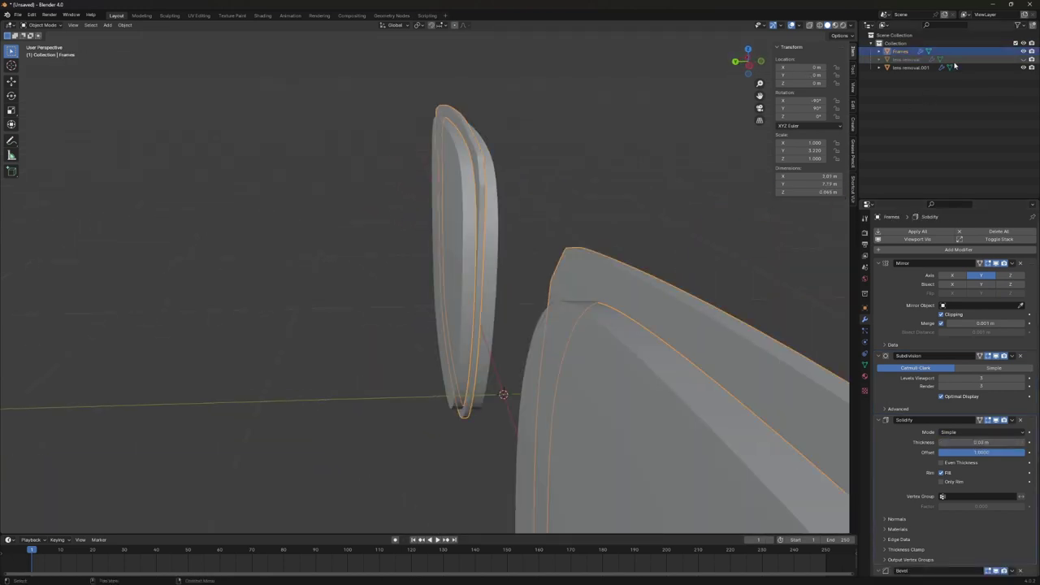
pyautogui.hotkey('shift', 'd')
pyautogui.press('s')
pyautogui.moveTo(784, 230)
pyautogui.mouseDown(button='middle')
pyautogui.moveTo(736, 213)
pyautogui.moveTo(700, 171)
pyautogui.mouseUp(button='middle')
pyautogui.rightClick(731, 214)
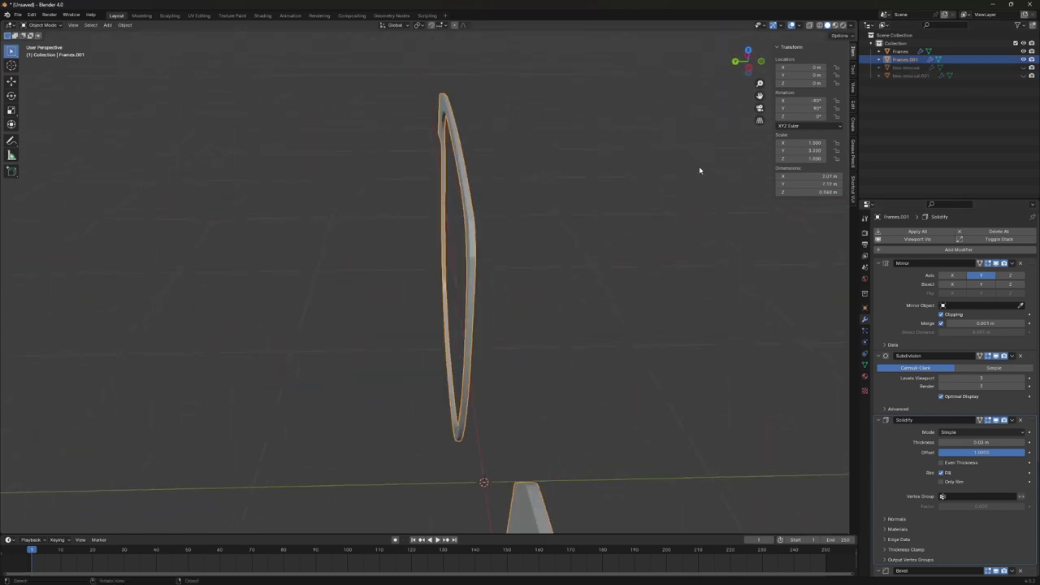
# Nudge Frames.001 slightly and narrow it along the X axis.
pyautogui.press('g')
pyautogui.click(564, 230)
pyautogui.scroll(5, 564, 230)
pyautogui.moveTo(564, 230); pyautogui.dragTo(637, 234, button='middle')
pyautogui.scroll(-5, 574, 225)
pyautogui.press('s')
pyautogui.press('x')
pyautogui.click(573, 244)
# In side view, shift the Frames.001 rim along the Y axis.
pyautogui.moveTo(573, 243)
pyautogui.mouseDown(button='middle')
pyautogui.moveTo(544, 251)
pyautogui.moveTo(549, 292)
pyautogui.mouseUp(button='middle')
pyautogui.scroll(5, 544, 251)
pyautogui.scroll(-5, 516, 253)
pyautogui.scroll(-5, 973, 372)
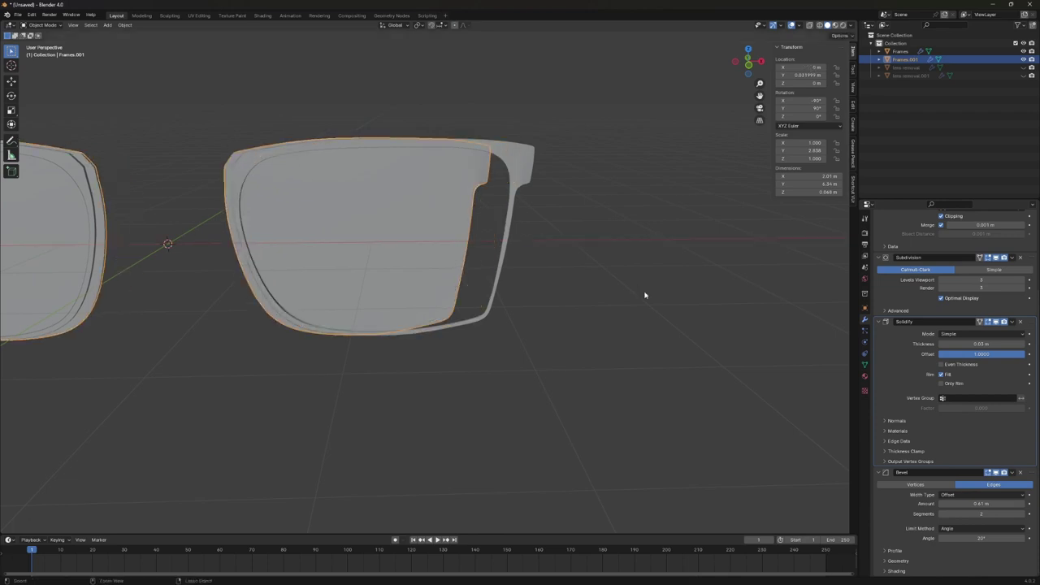
pyautogui.press('KP_3')
pyautogui.scroll(5, 641, 284)
pyautogui.scroll(3, 638, 279)
pyautogui.press('g')
pyautogui.press('y')
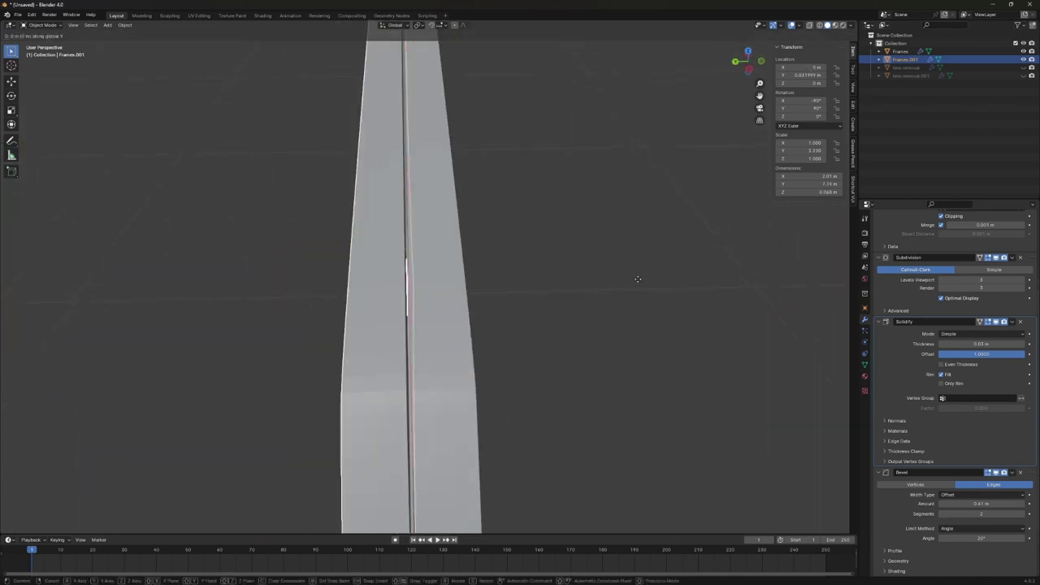
# In Edit Mode, raise the rim's top vertices along Z to follow the frame's upper outline.
pyautogui.press('Tab')
pyautogui.moveTo(656, 282); pyautogui.dragTo(244, 162, button='middle')
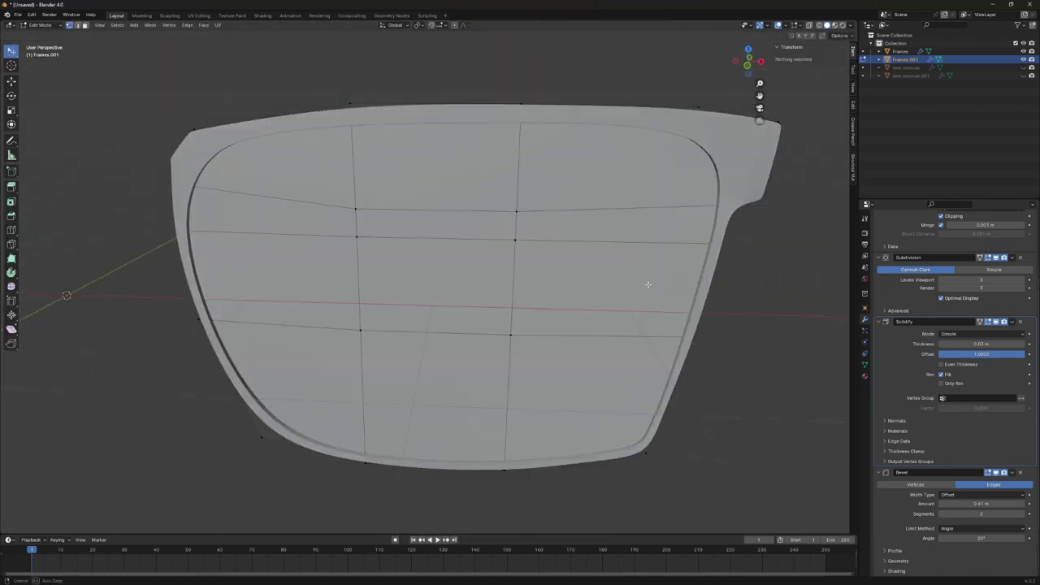
pyautogui.click(200, 132)
pyautogui.moveTo(687, 116); pyautogui.dragTo(226, 250, button='middle')
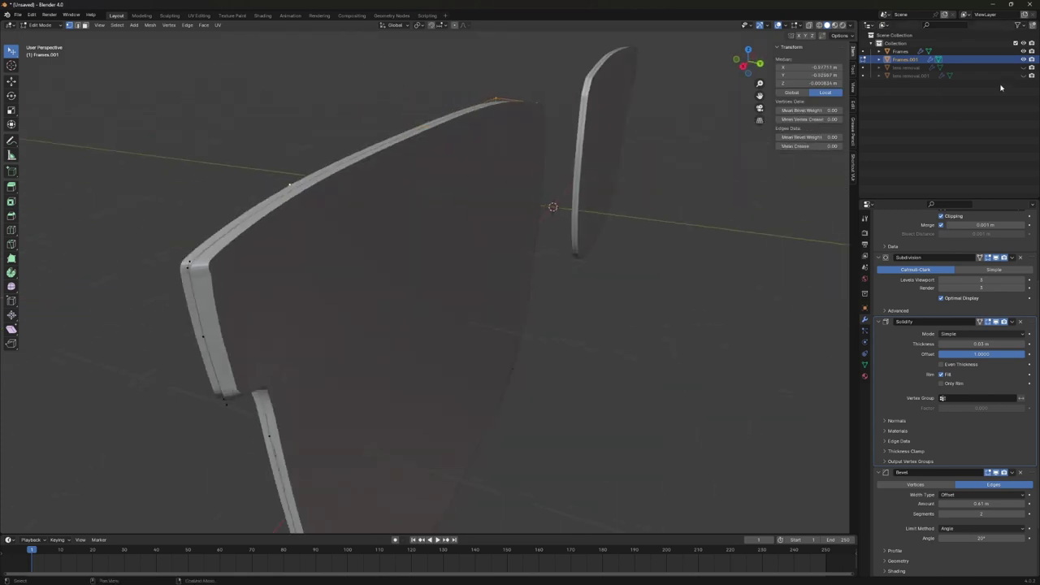
pyautogui.moveTo(569, 243); pyautogui.dragTo(691, 240, button='middle')
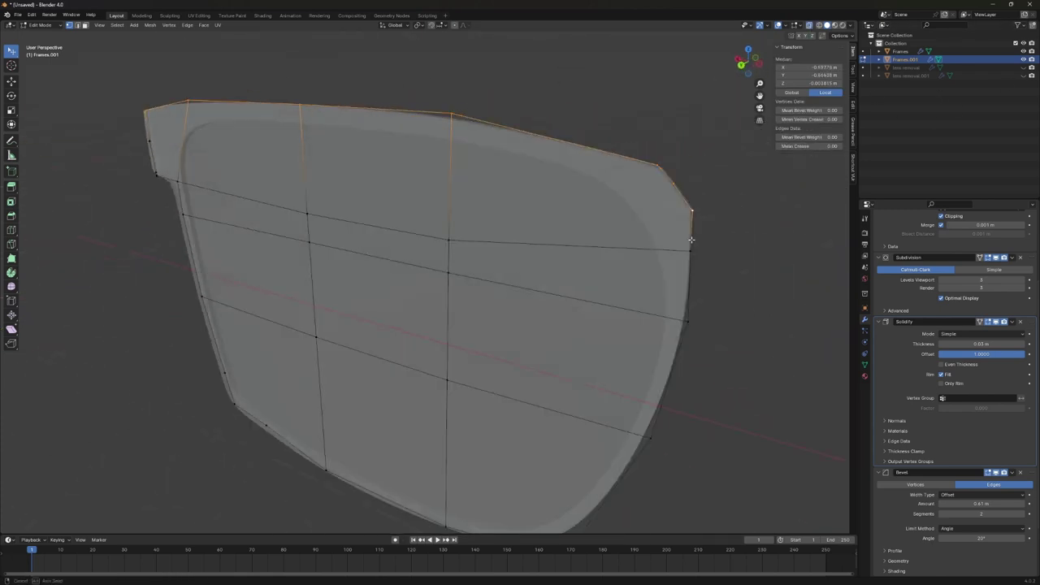
pyautogui.press('g')
pyautogui.press('z')
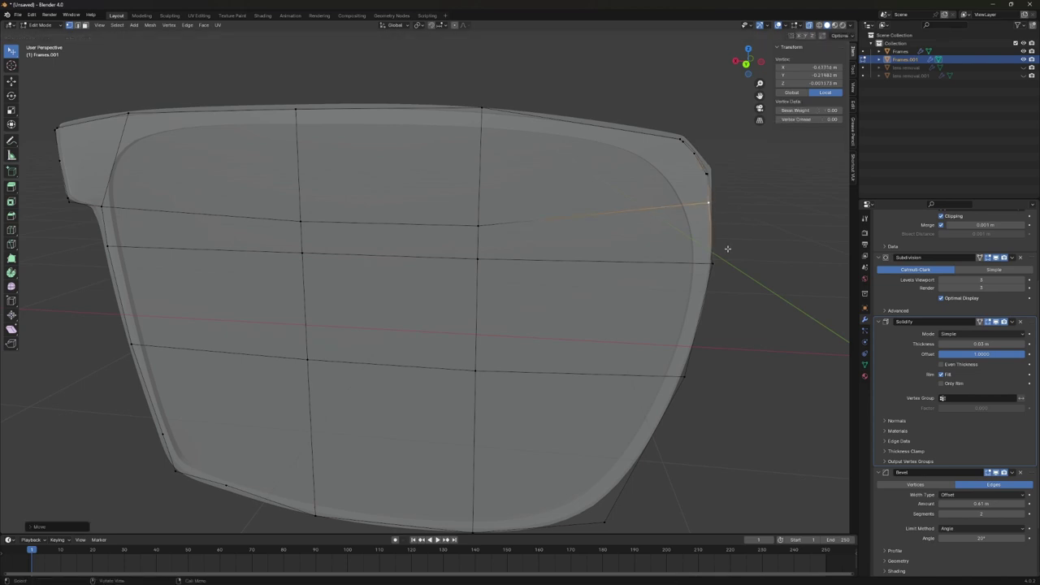
pyautogui.press('Tab')
pyautogui.moveTo(731, 232); pyautogui.dragTo(511, 174, button='middle')
# Set the Frames rim Solidify thickness to 0.01 m.
pyautogui.scroll(3, 512, 175)
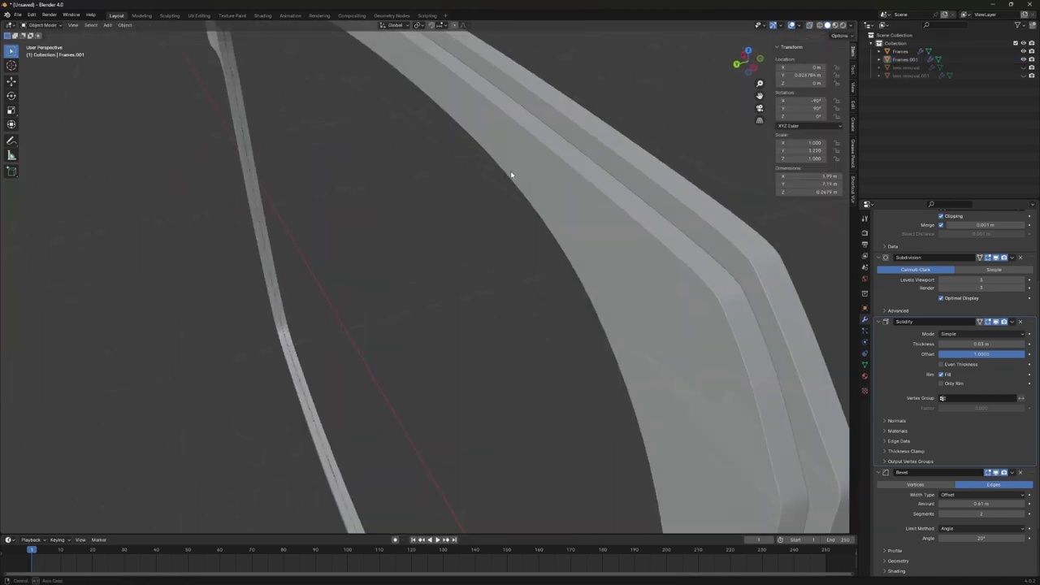
pyautogui.scroll(-5, 388, 195)
pyautogui.moveTo(387, 195); pyautogui.dragTo(297, 173, button='middle')
pyautogui.click(479, 260)
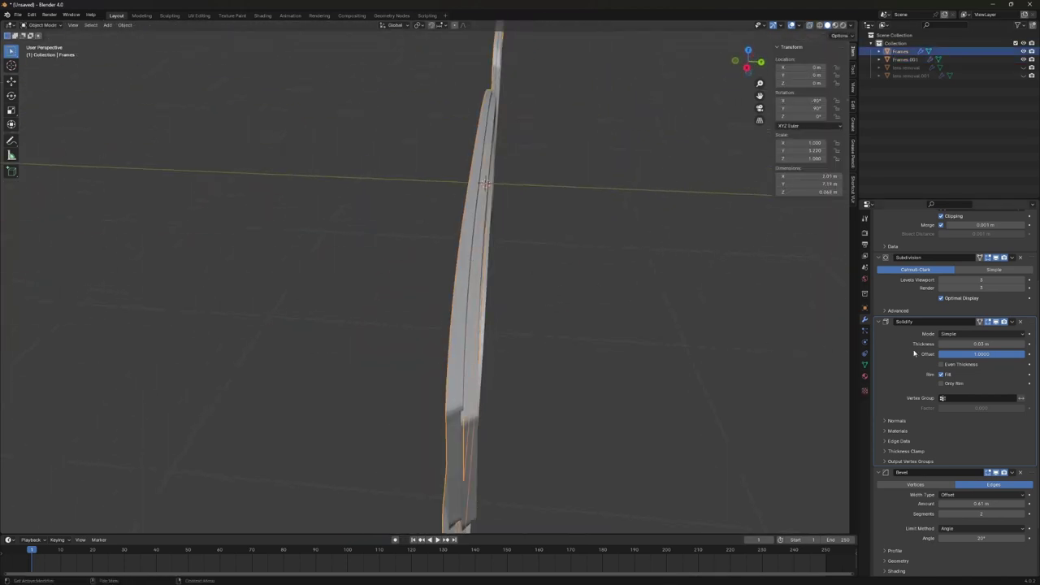
pyautogui.scroll(-1, 914, 353)
pyautogui.click(991, 326)
pyautogui.click(565, 303)
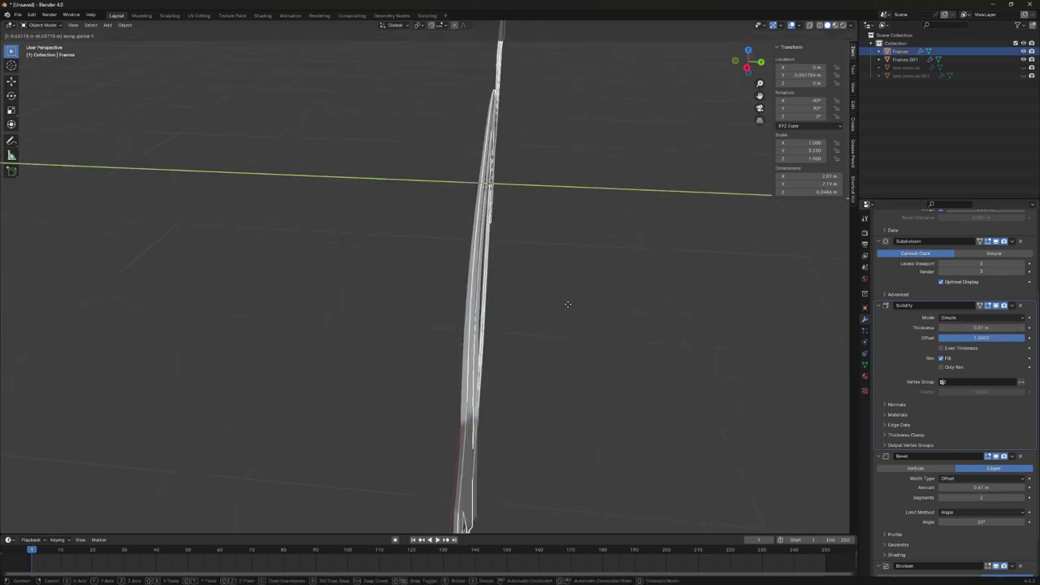
pyautogui.moveTo(564, 303)
pyautogui.mouseDown(button='middle')
pyautogui.moveTo(590, 334)
pyautogui.moveTo(390, 318)
pyautogui.moveTo(671, 254)
pyautogui.mouseUp(button='middle')
# In Edit Mode on Frames, knife-cut the upper-right corner where the hinge tab meets the rim.
pyautogui.click(391, 317)
pyautogui.press('Tab')
pyautogui.scroll(6, 665, 282)
pyautogui.moveTo(580, 279); pyautogui.dragTo(594, 269, button='middle')
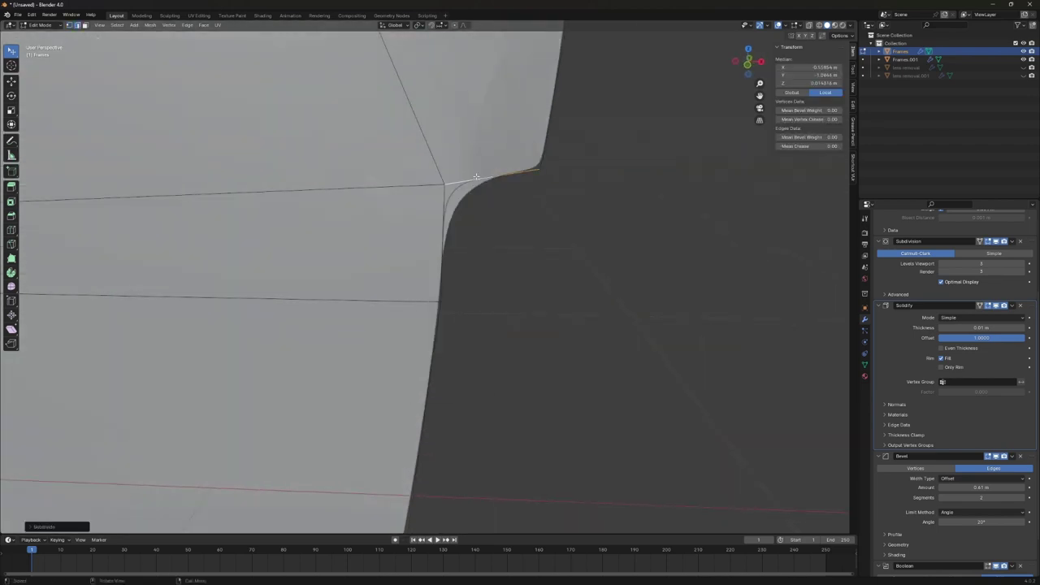
pyautogui.press('g')
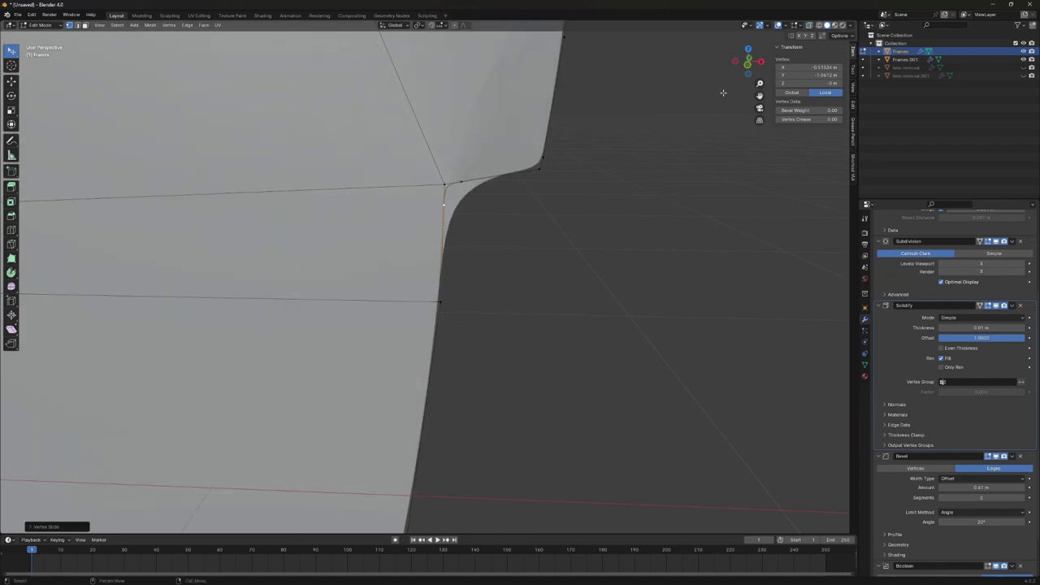
pyautogui.moveTo(755, 93)
pyautogui.mouseDown(button='middle')
pyautogui.moveTo(599, 248)
pyautogui.moveTo(545, 267)
pyautogui.moveTo(395, 143)
pyautogui.moveTo(524, 283)
pyautogui.moveTo(548, 290)
pyautogui.mouseUp(button='middle')
pyautogui.click(436, 140)
pyautogui.press('Return')
# Deselect all and return to Object Mode to view the smoothed corner.
pyautogui.hotkey('alt', 'a')
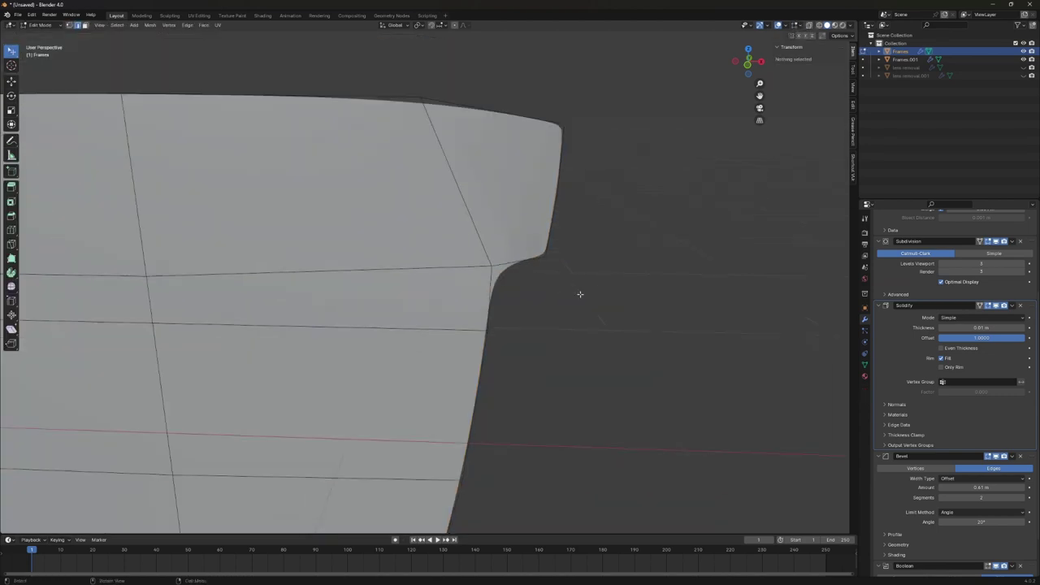
pyautogui.scroll(-8, 580, 297)
pyautogui.scroll(5, 446, 395)
pyautogui.scroll(3, 504, 374)
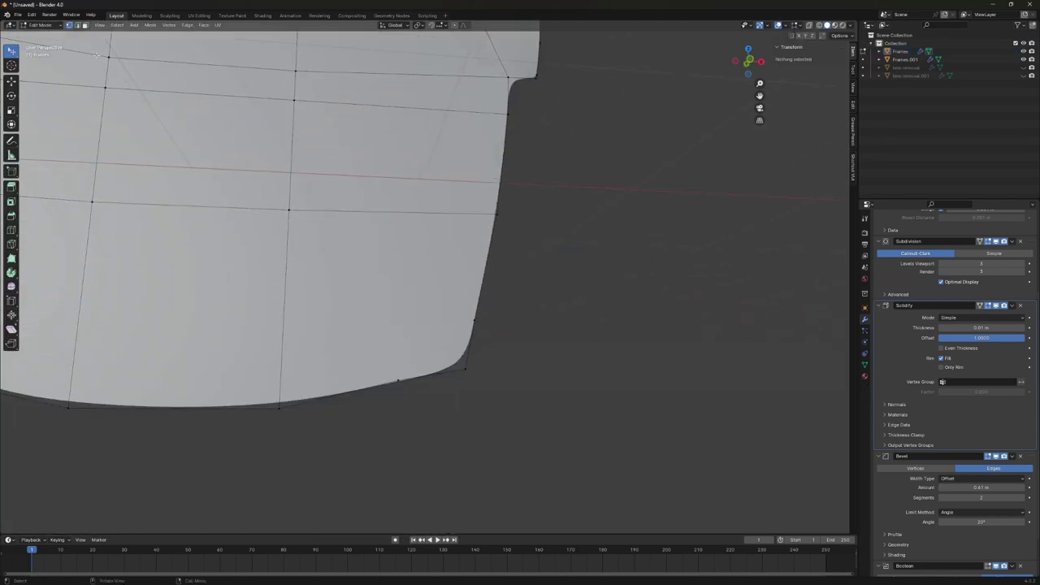
pyautogui.scroll(-2, 513, 362)
pyautogui.press('Tab')
pyautogui.scroll(-3, 621, 332)
# Trim Frames.001 down to the band of faces along the top of the rim.
pyautogui.scroll(1, 504, 372)
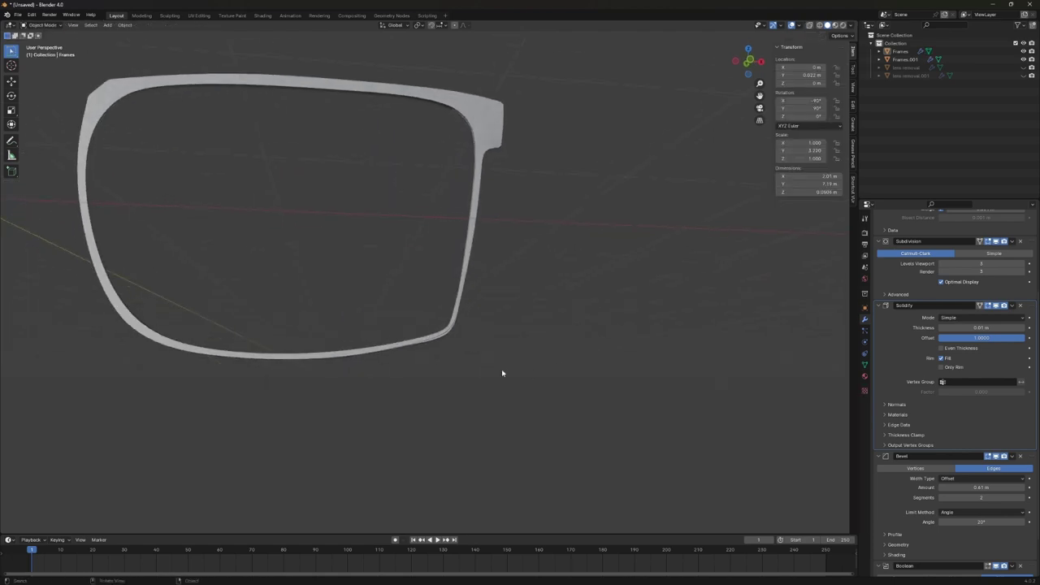
pyautogui.scroll(-3, 504, 372)
pyautogui.click(978, 65)
pyautogui.moveTo(504, 366); pyautogui.dragTo(465, 420, button='middle')
pyautogui.press('Tab')
pyautogui.moveTo(429, 372); pyautogui.dragTo(535, 256, button='middle')
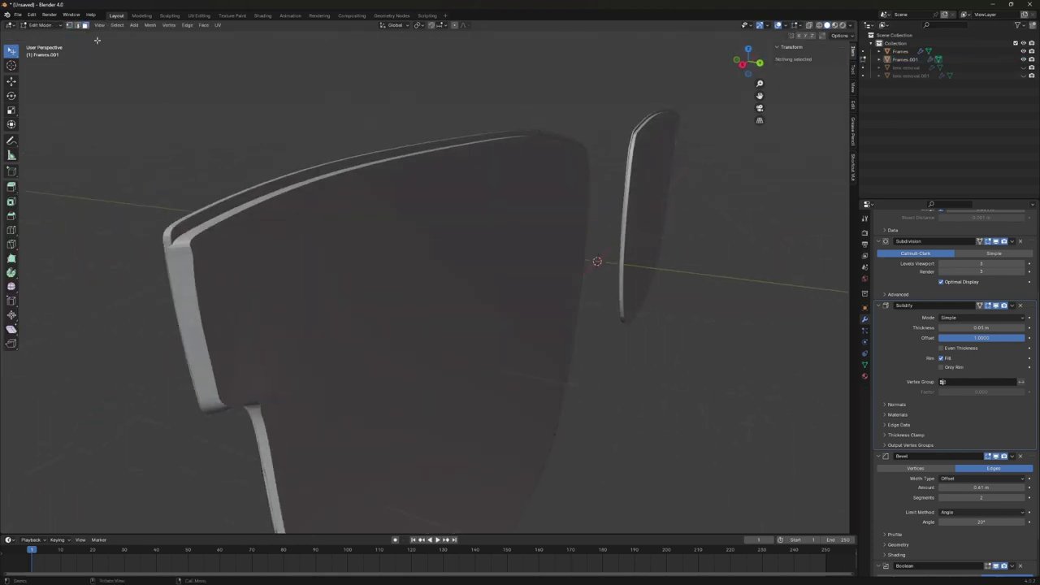
pyautogui.scroll(-5, 597, 260)
pyautogui.click(488, 268)
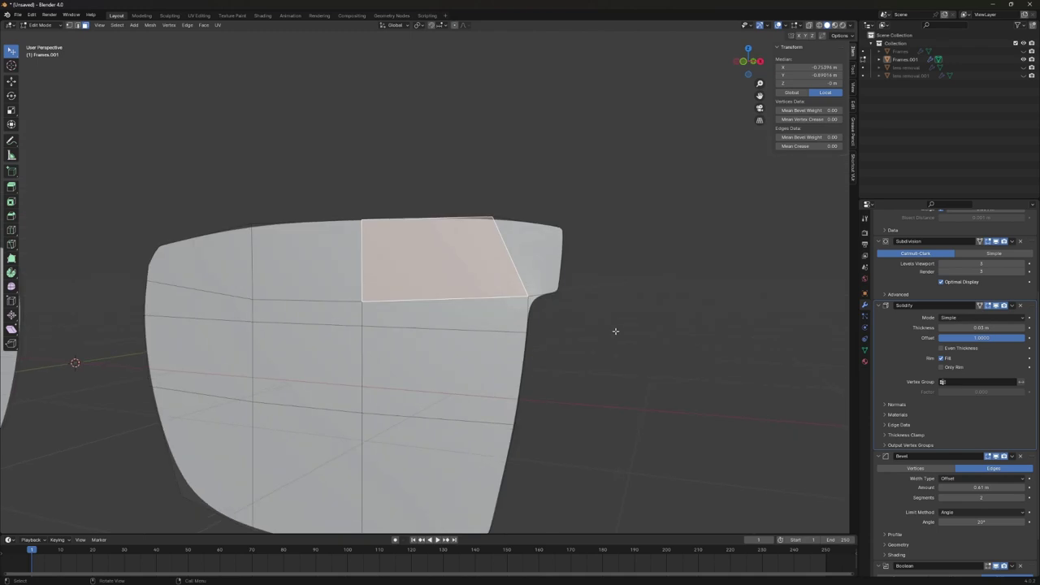
pyautogui.scroll(-3, 615, 330)
pyautogui.press('Tab')
pyautogui.moveTo(401, 448)
pyautogui.mouseDown(button='middle')
pyautogui.moveTo(469, 358)
pyautogui.moveTo(462, 316)
pyautogui.mouseUp(button='middle')
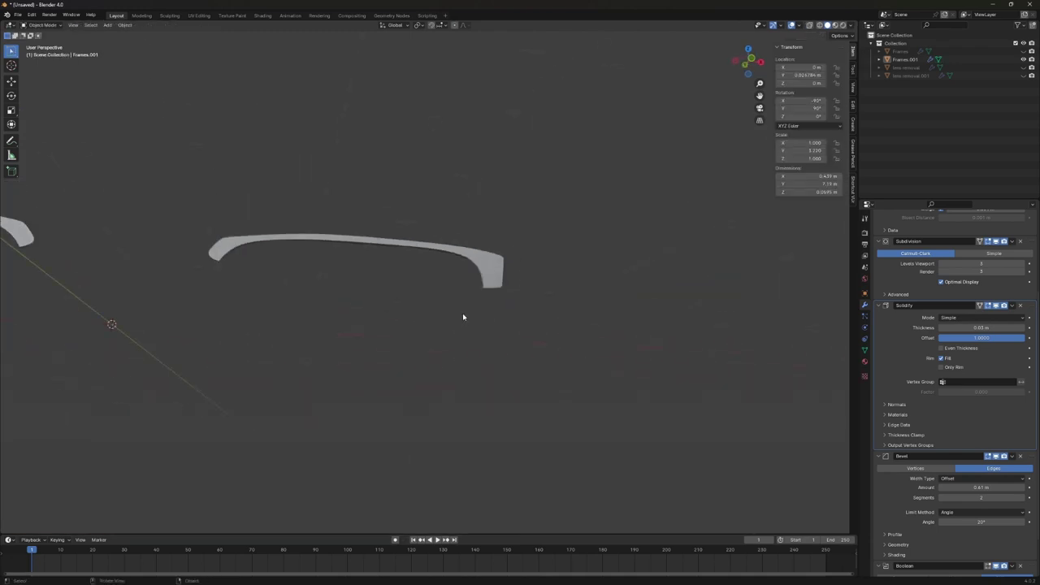
pyautogui.rightClick(455, 236)
pyautogui.moveTo(499, 262)
pyautogui.mouseDown(button='middle')
pyautogui.moveTo(399, 244)
pyautogui.moveTo(442, 255)
pyautogui.mouseUp(button='middle')
# In Edit Mode on the brow bar, enable X-ray and switch to front view.
pyautogui.click(987, 59)
pyautogui.moveTo(569, 203)
pyautogui.mouseDown(button='middle')
pyautogui.moveTo(469, 225)
pyautogui.moveTo(288, 163)
pyautogui.mouseUp(button='middle')
pyautogui.press('Tab')
pyautogui.hotkey('alt', 'z')
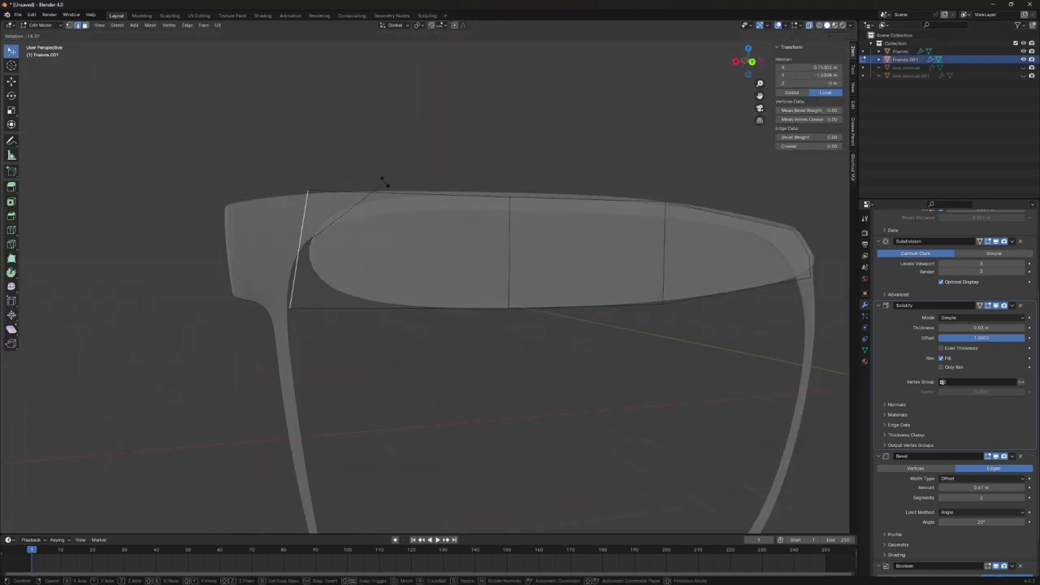
pyautogui.click(382, 181)
pyautogui.press('KP_1')
pyautogui.press('Tab')
pyautogui.press('Tab')
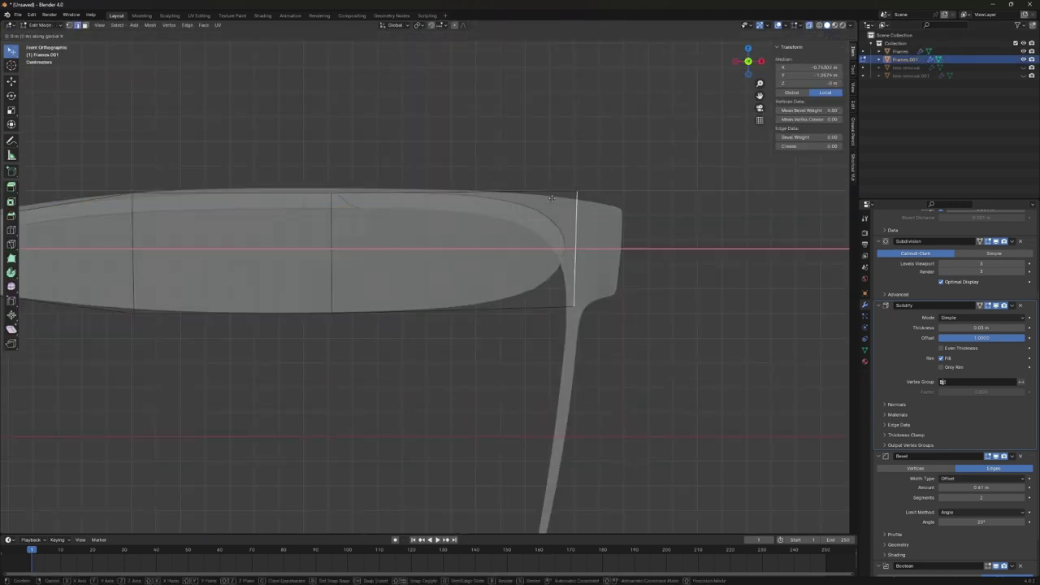
pyautogui.press('Tab')
pyautogui.moveTo(681, 227)
pyautogui.mouseDown(button='middle')
pyautogui.moveTo(411, 287)
pyautogui.moveTo(574, 246)
pyautogui.mouseUp(button='middle')
pyautogui.press('Tab')
# Rotate the bar's outer end around Y to follow the frame, then select the lens removal object.
pyautogui.press('r')
pyautogui.press('y')
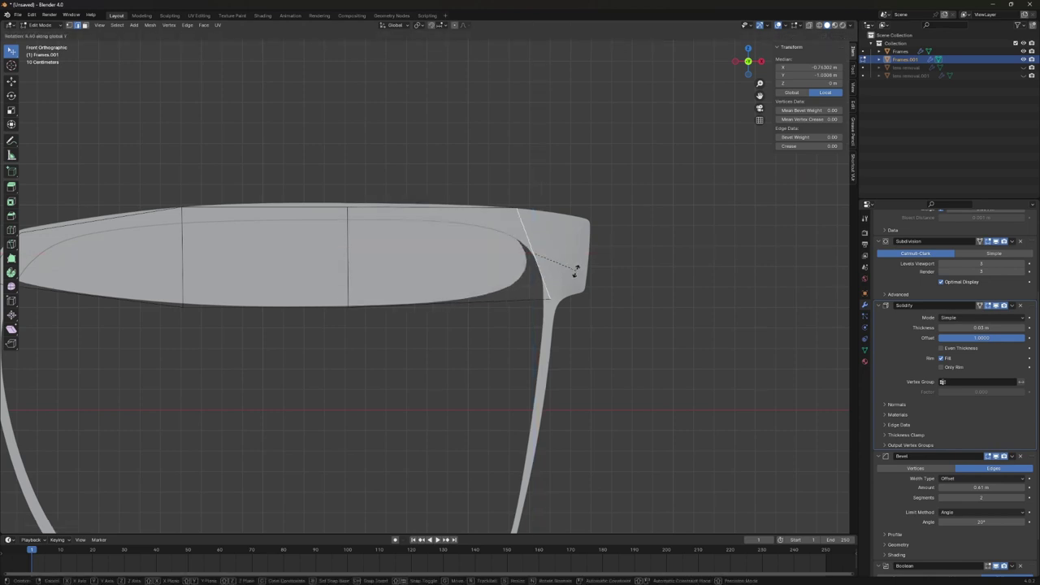
pyautogui.moveTo(611, 282)
pyautogui.mouseDown(button='middle')
pyautogui.moveTo(514, 297)
pyautogui.moveTo(652, 209)
pyautogui.mouseUp(button='middle')
pyautogui.press('Tab')
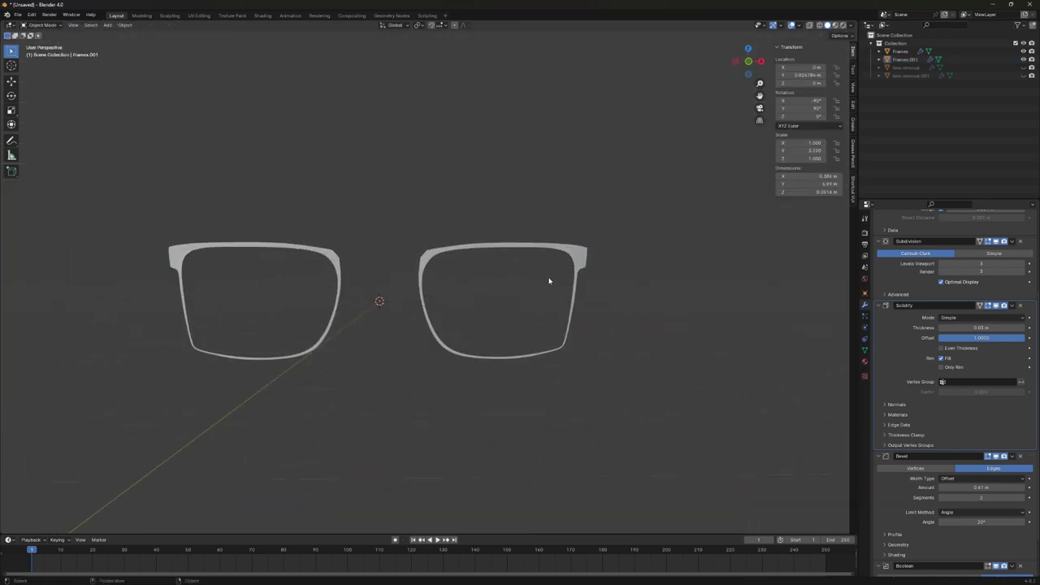
pyautogui.click(638, 265)
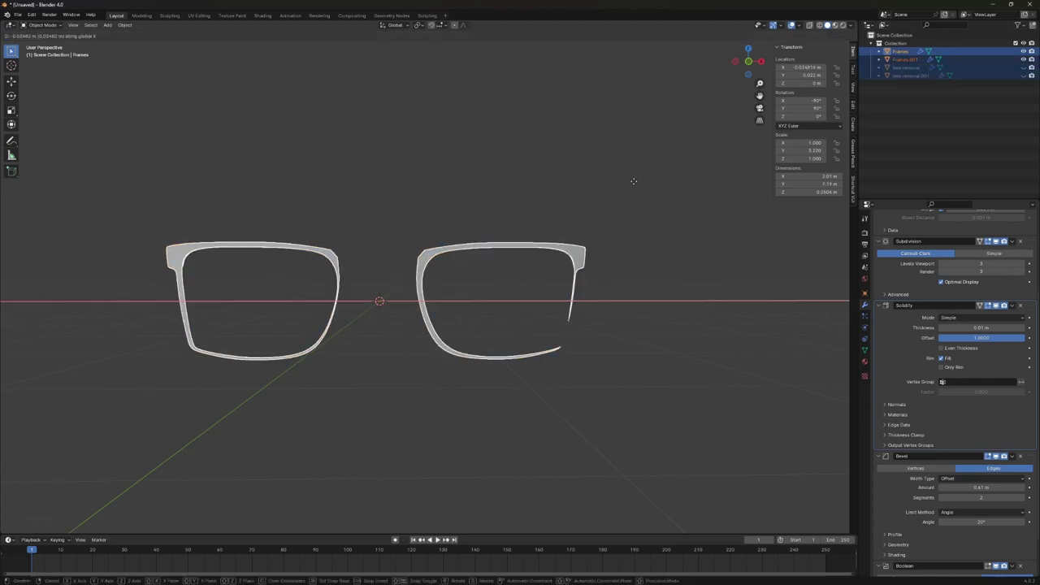
pyautogui.moveTo(628, 181)
pyautogui.mouseDown(button='middle')
pyautogui.moveTo(562, 233)
pyautogui.moveTo(469, 232)
pyautogui.mouseUp(button='middle')
pyautogui.click(642, 198)
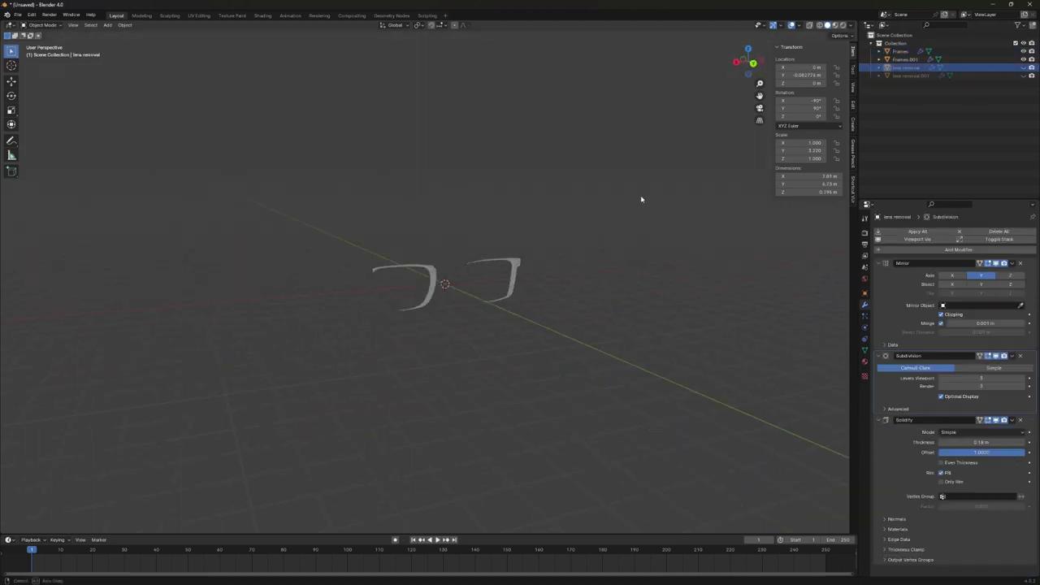
pyautogui.moveTo(641, 198); pyautogui.dragTo(569, 244, button='middle')
# Undo the stray move of lens removal.001 and select only the Frames.001 brow bar.
pyautogui.click(1024, 75)
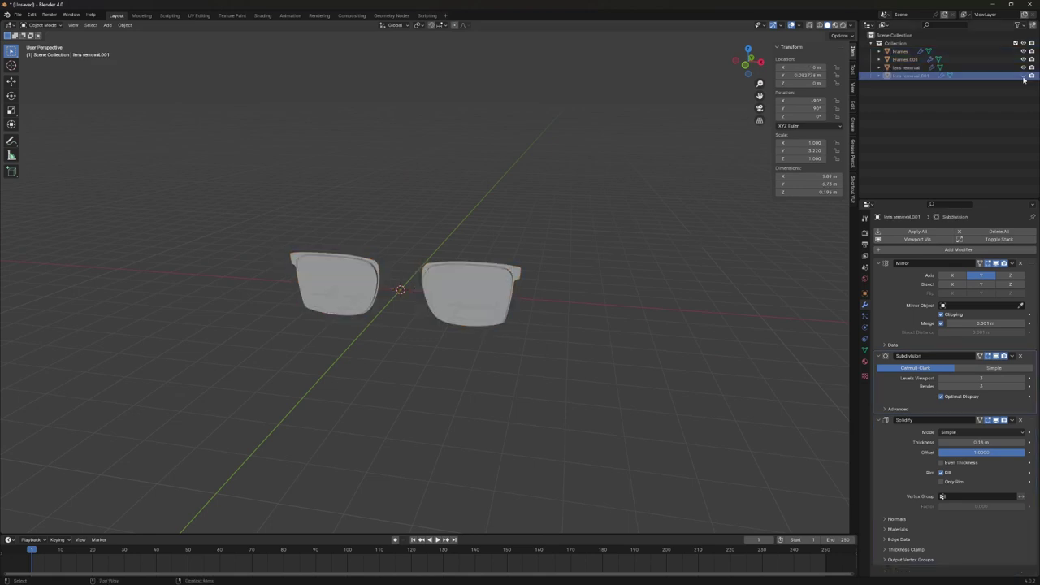
pyautogui.click(640, 227)
pyautogui.moveTo(640, 226); pyautogui.dragTo(633, 227, button='middle')
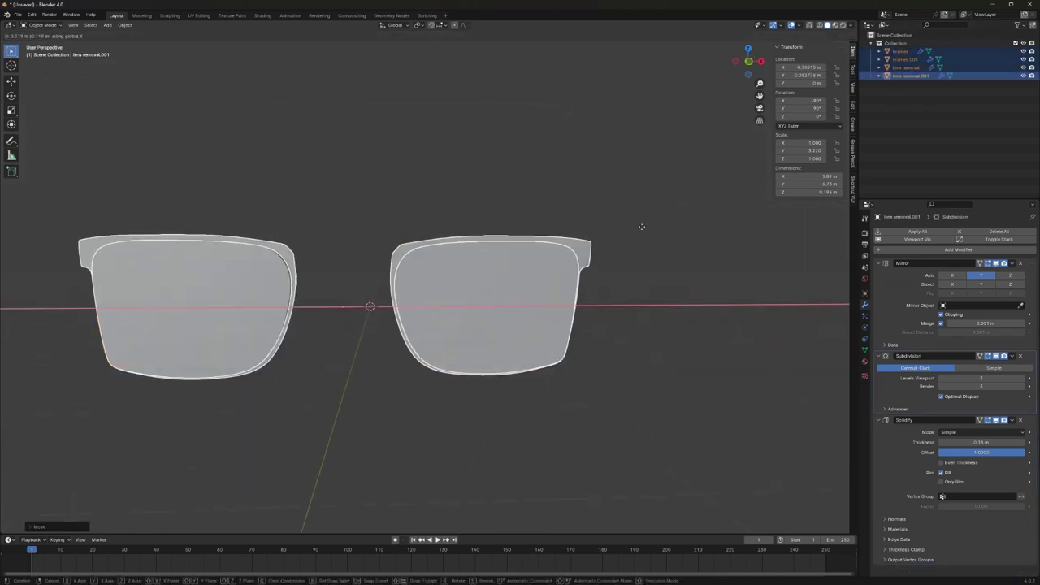
pyautogui.hotkey('ctrl', 'z')
pyautogui.scroll(-2, 480, 123)
pyautogui.click(479, 124)
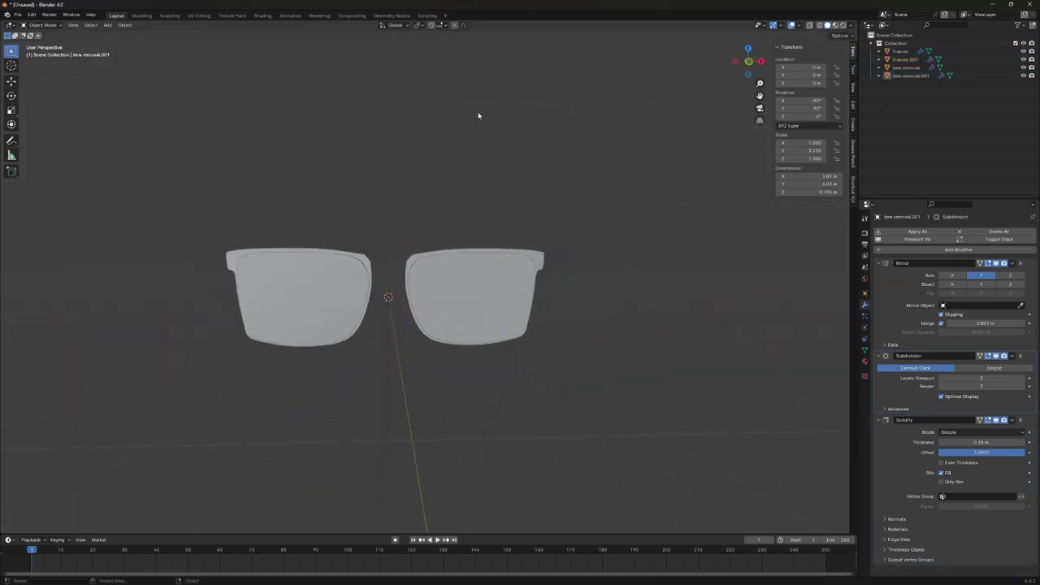
pyautogui.moveTo(144, 61); pyautogui.dragTo(291, 311)
pyautogui.scroll(5, 360, 163)
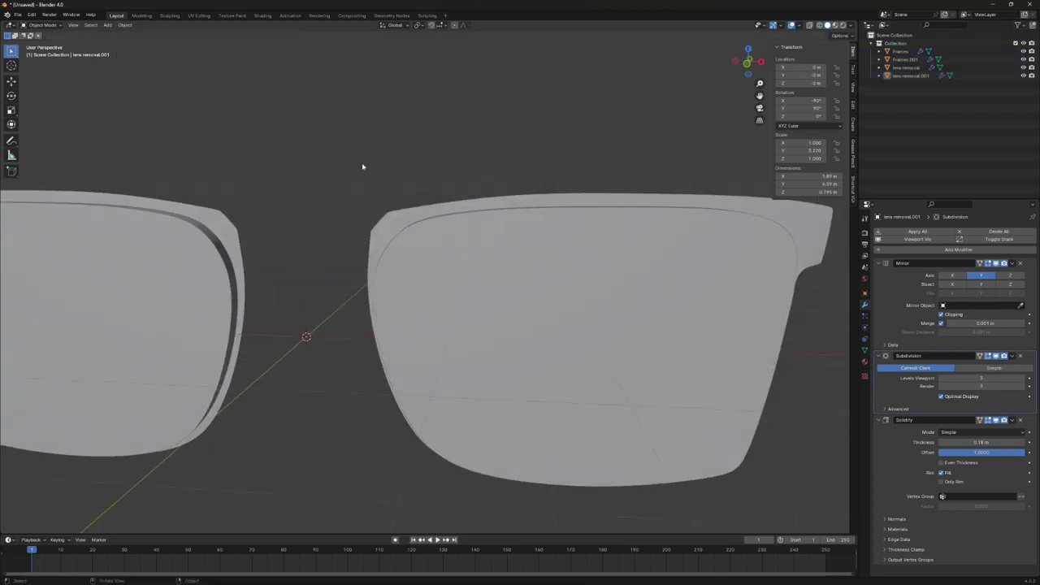
pyautogui.scroll(2, 414, 183)
pyautogui.scroll(-1, 467, 201)
# Duplicate the brow bar as a bridge piece and turn off its Mirror Y.
pyautogui.hotkey('shift', 'd')
pyautogui.rightClick(577, 165)
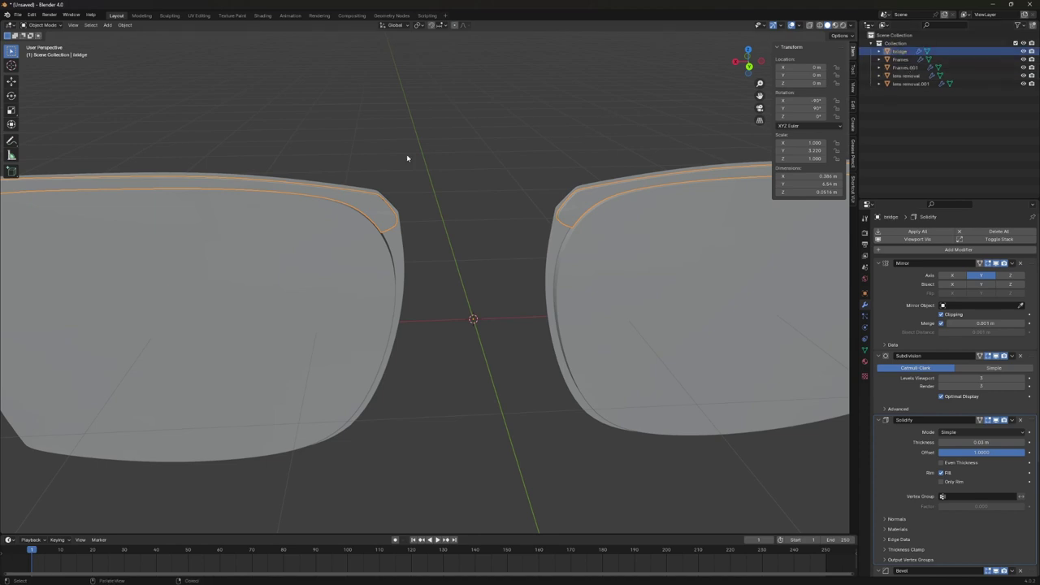
pyautogui.press('Return')
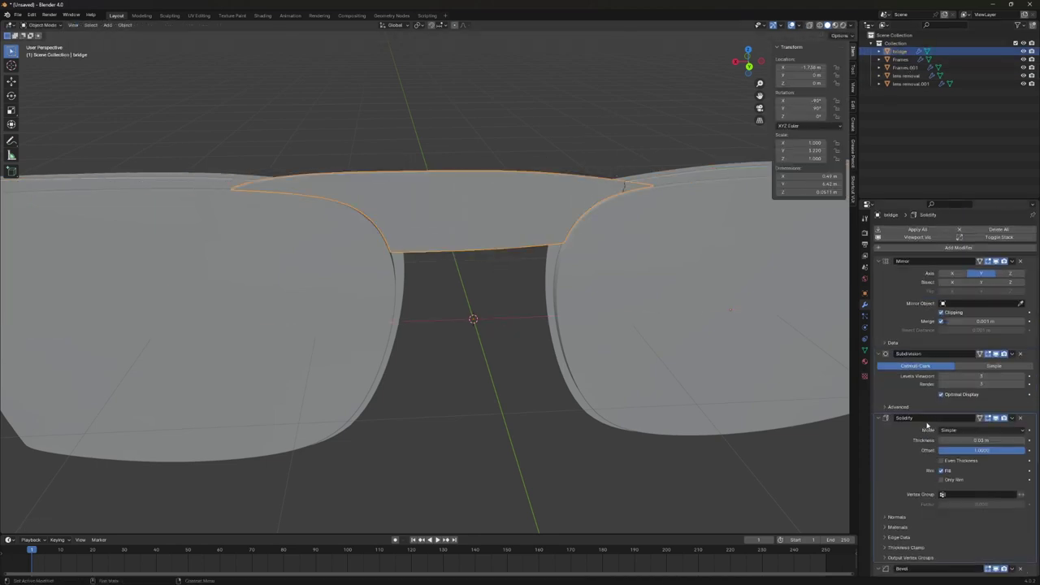
pyautogui.scroll(-5, 624, 287)
pyautogui.press('Tab')
pyautogui.click(982, 276)
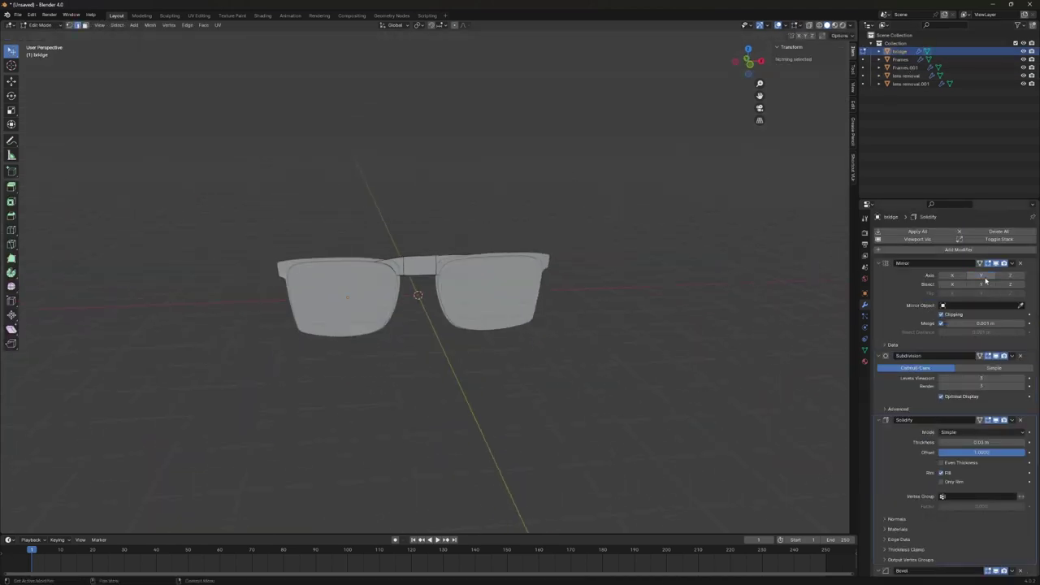
pyautogui.scroll(5, 445, 199)
pyautogui.press('KP_1')
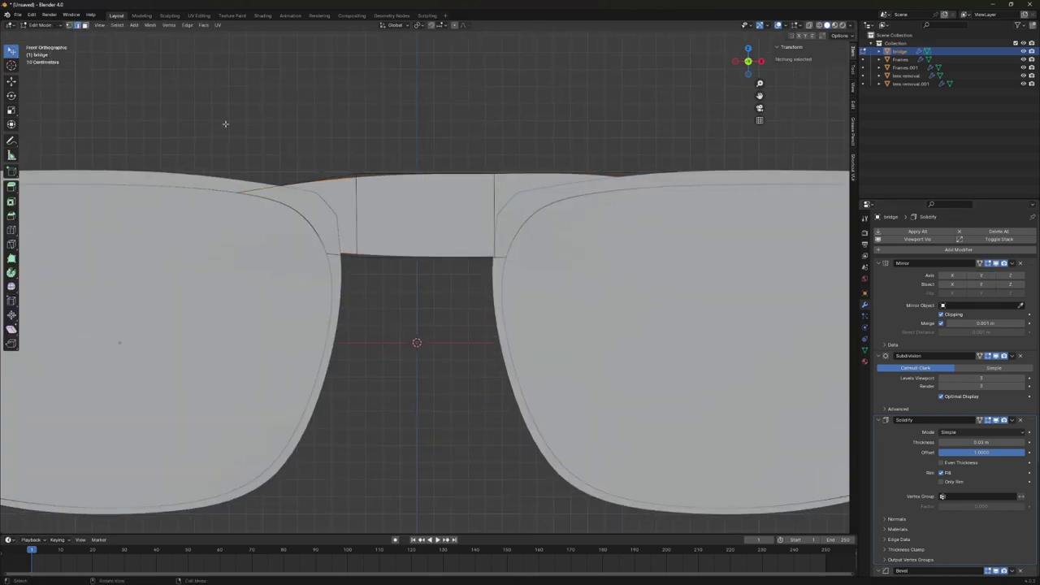
pyautogui.press('Tab')
# Delete the old bridge duplicate and add a new Plane at the centre.
pyautogui.press('g')
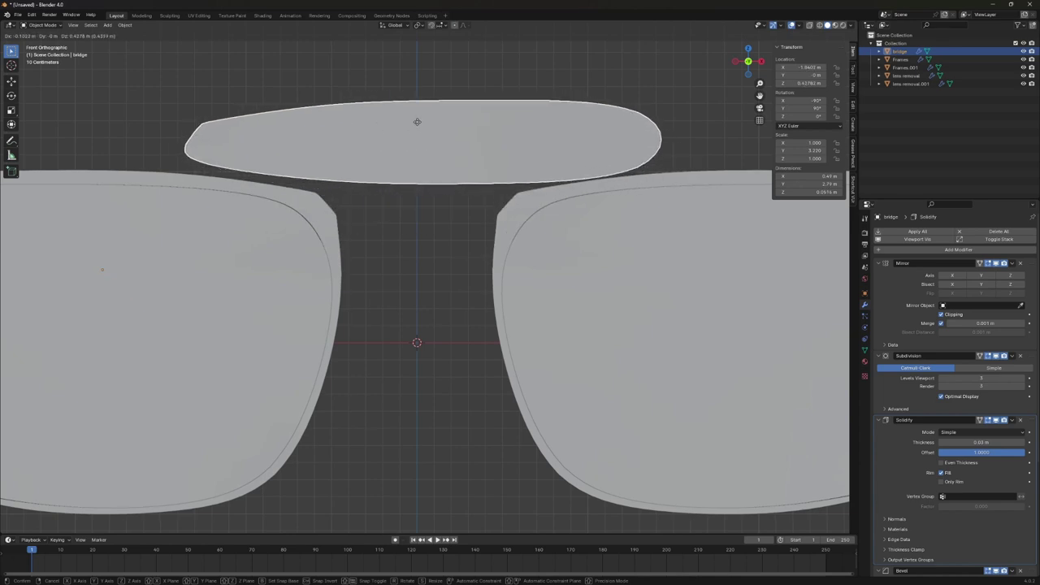
pyautogui.press('Delete')
pyautogui.hotkey('shift', 'a')
pyautogui.click(495, 139)
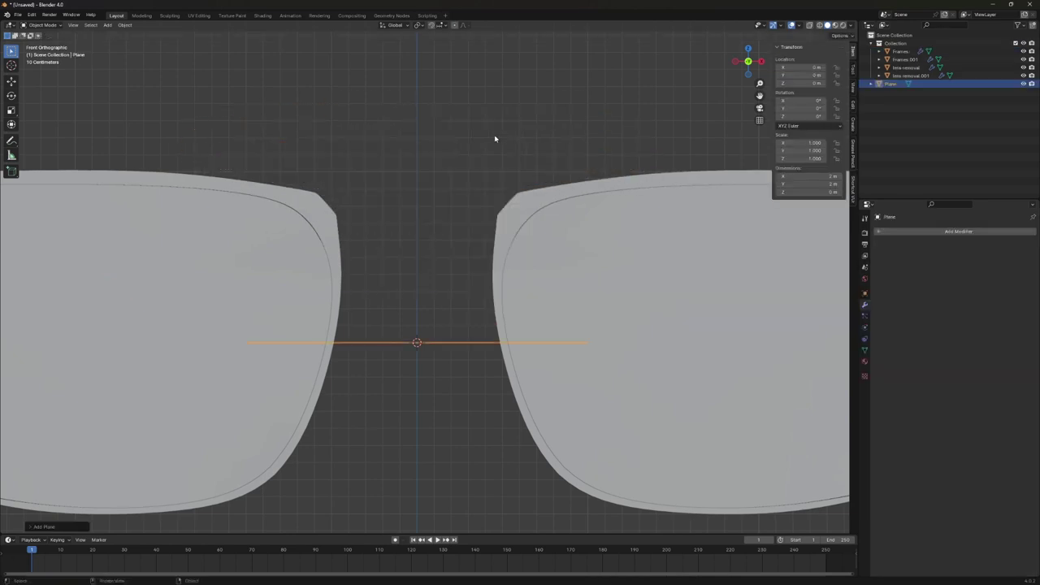
# Rotate the plane 90° on X, raise it, and scale it into a thin bridge strip.
pyautogui.doubleClick(801, 100)
pyautogui.write('90')
pyautogui.press('Return')
pyautogui.press('g')
pyautogui.press('z')
pyautogui.press('s')
pyautogui.press('z')
pyautogui.click(435, 238)
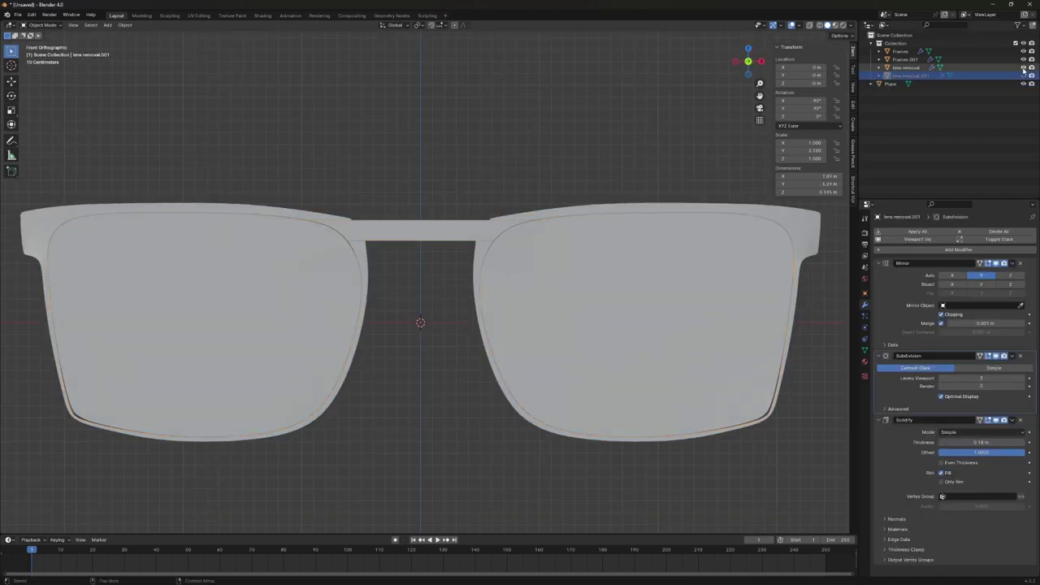
# Hide the lens removal object in the Outliner and enter Edit Mode on the lens mesh.
pyautogui.click(1023, 67)
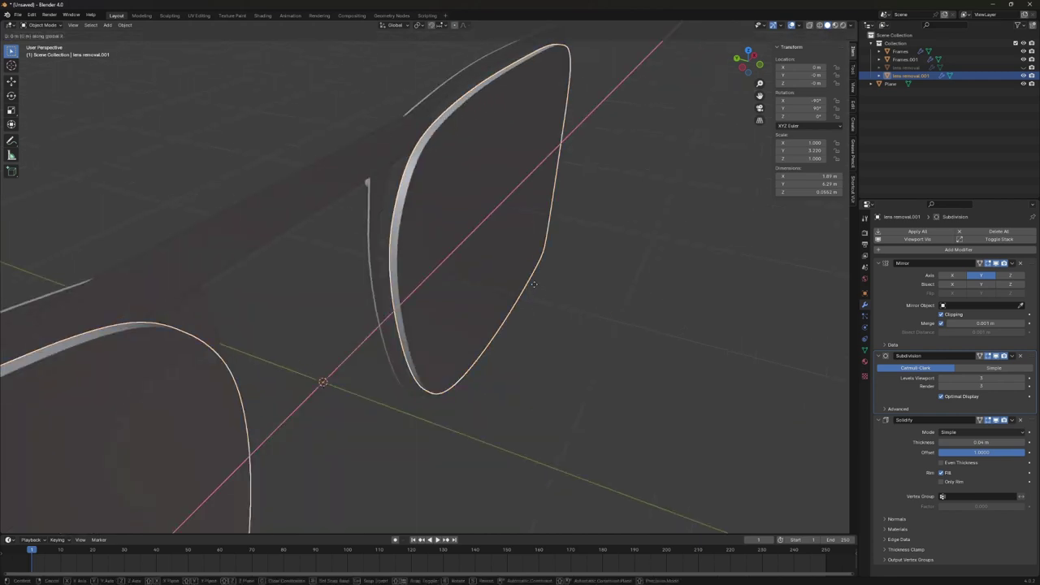
pyautogui.press('g')
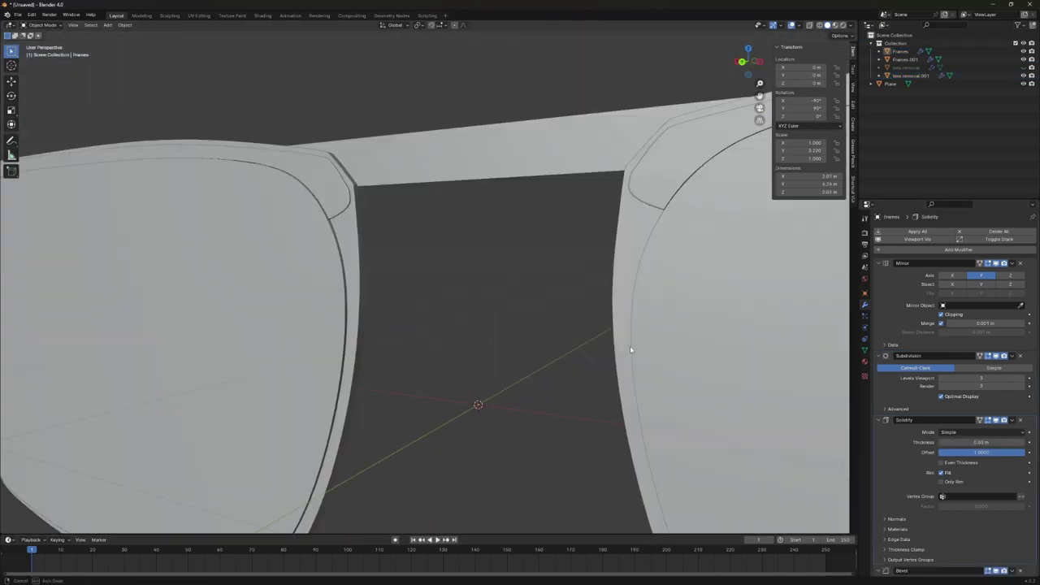
pyautogui.scroll(-5, 630, 346)
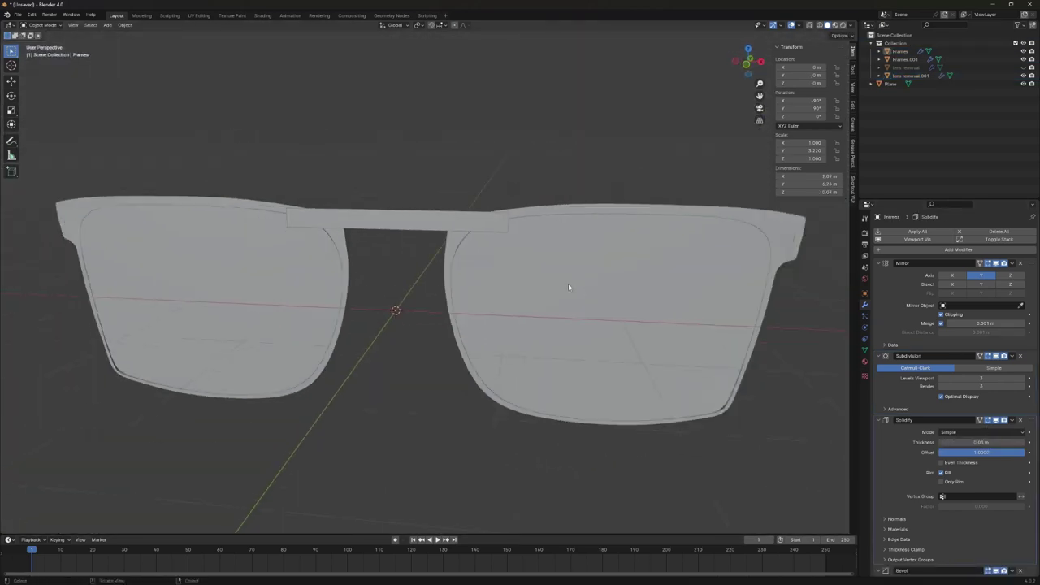
pyautogui.scroll(-3, 568, 283)
pyautogui.press('Tab')
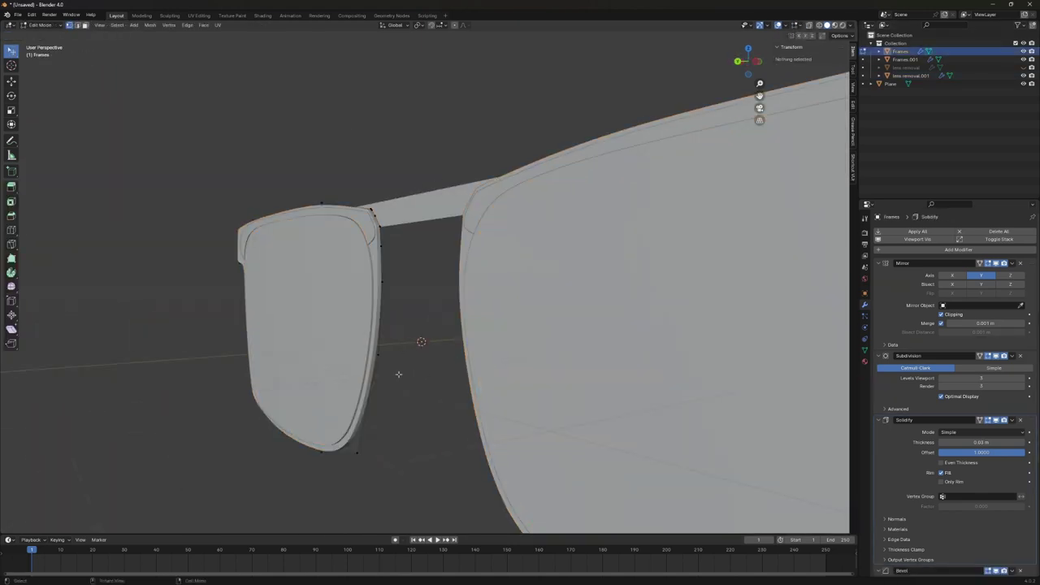
# Nudge a Frames vertex near the lens bottom along Y and to a new height.
pyautogui.click(398, 373)
pyautogui.moveTo(399, 374); pyautogui.dragTo(393, 369, button='middle')
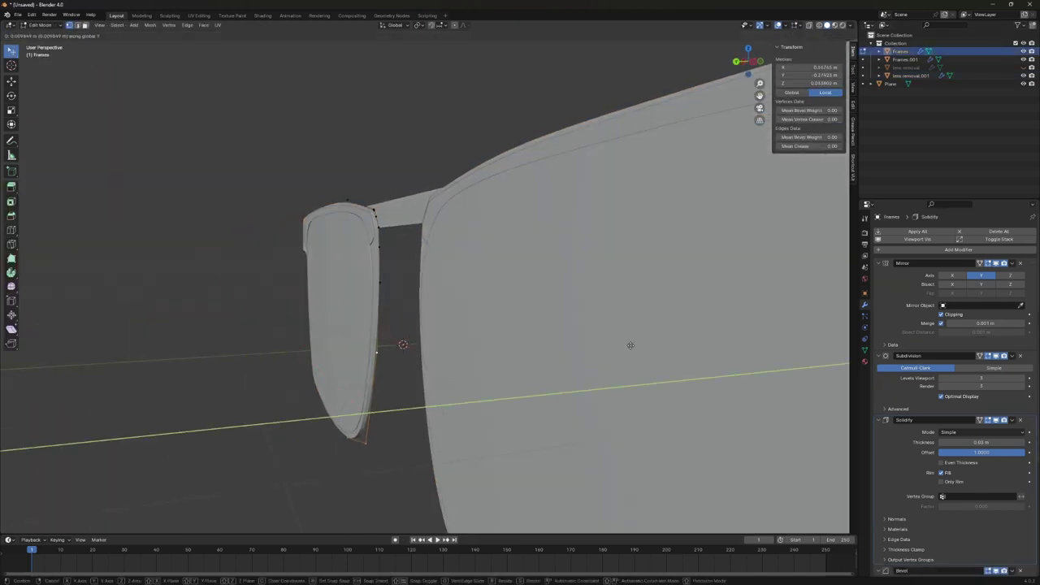
pyautogui.click(630, 345)
pyautogui.moveTo(630, 346); pyautogui.dragTo(692, 362, button='middle')
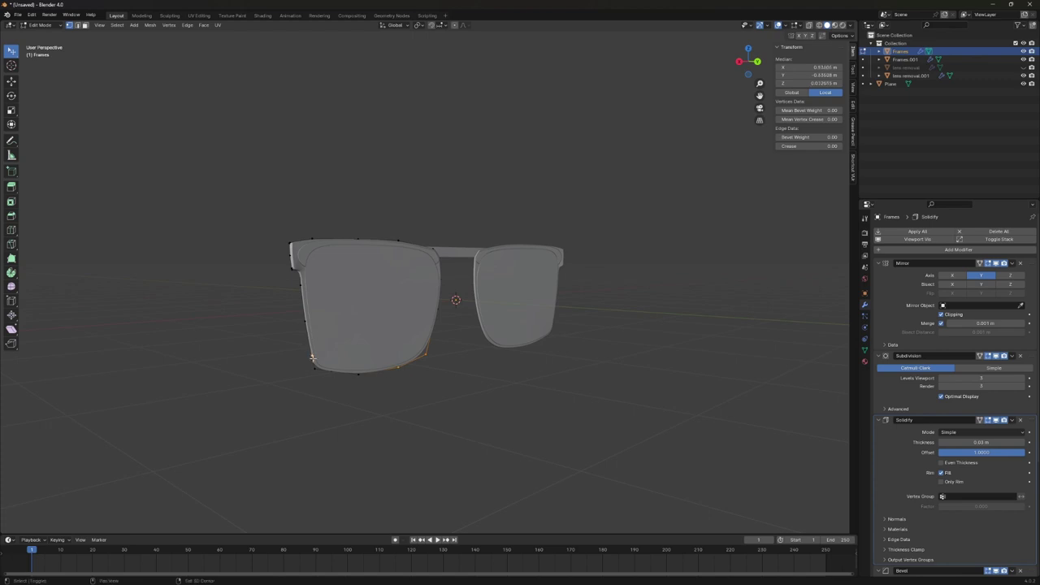
pyautogui.moveTo(312, 357); pyautogui.dragTo(436, 347, button='middle')
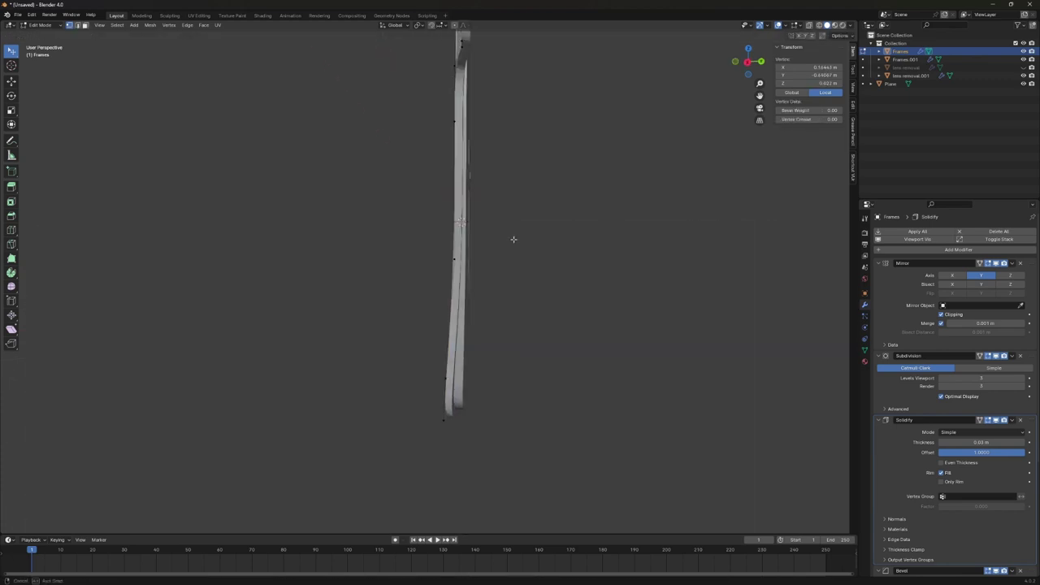
pyautogui.moveTo(465, 298); pyautogui.dragTo(587, 332, button='middle')
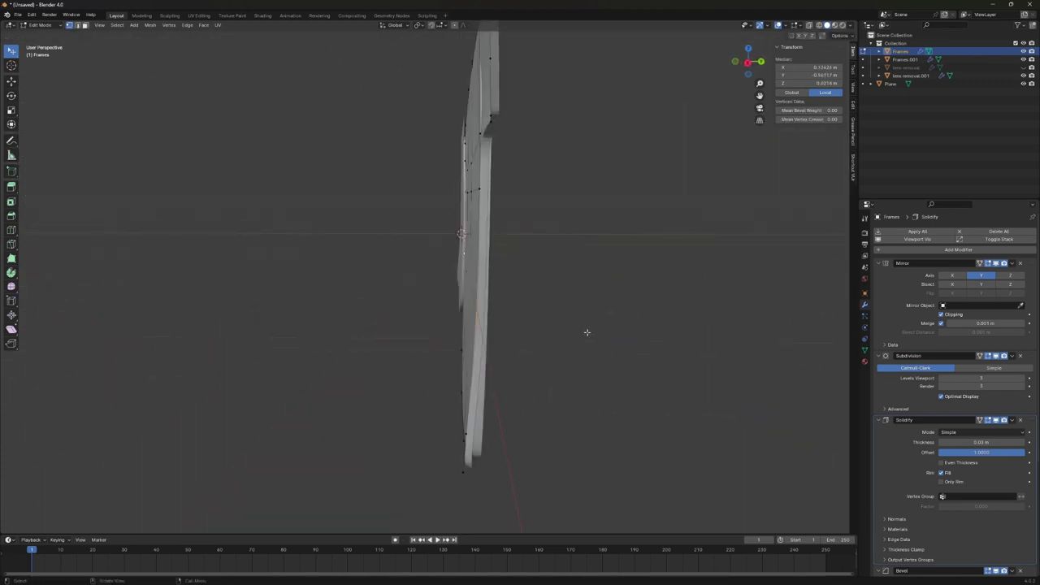
pyautogui.moveTo(476, 155)
pyautogui.mouseDown(button='middle')
pyautogui.moveTo(569, 244)
pyautogui.moveTo(607, 314)
pyautogui.moveTo(559, 314)
pyautogui.mouseUp(button='middle')
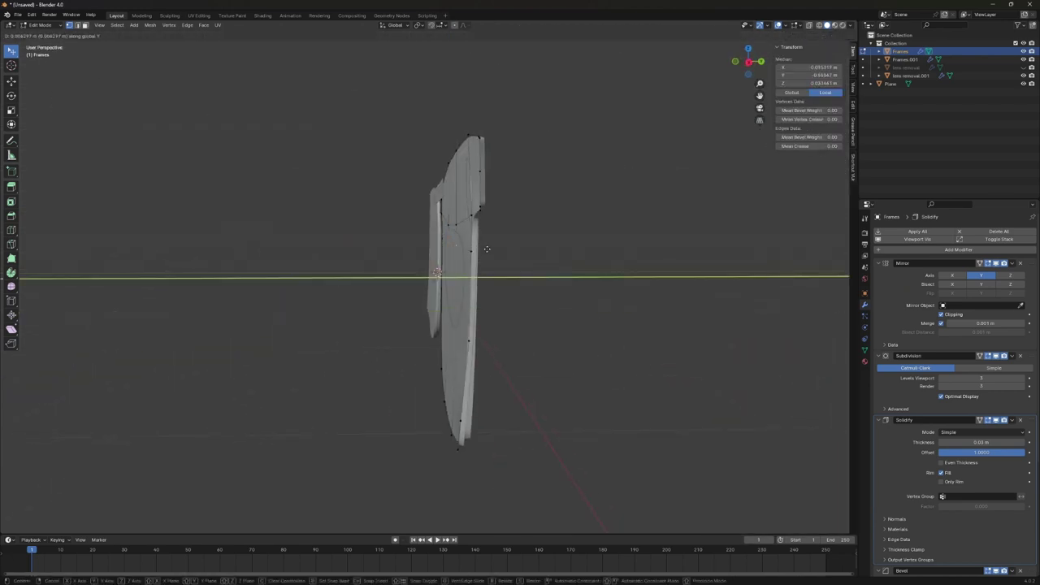
pyautogui.click(542, 247)
pyautogui.moveTo(569, 242)
pyautogui.mouseDown(button='middle')
pyautogui.moveTo(543, 248)
pyautogui.moveTo(578, 222)
pyautogui.moveTo(611, 221)
pyautogui.moveTo(664, 260)
pyautogui.moveTo(576, 246)
pyautogui.moveTo(650, 288)
pyautogui.moveTo(530, 265)
pyautogui.mouseUp(button='middle')
# Set the Frames Solidify thickness to 0.1 m.
pyautogui.hotkey('alt', 'q')
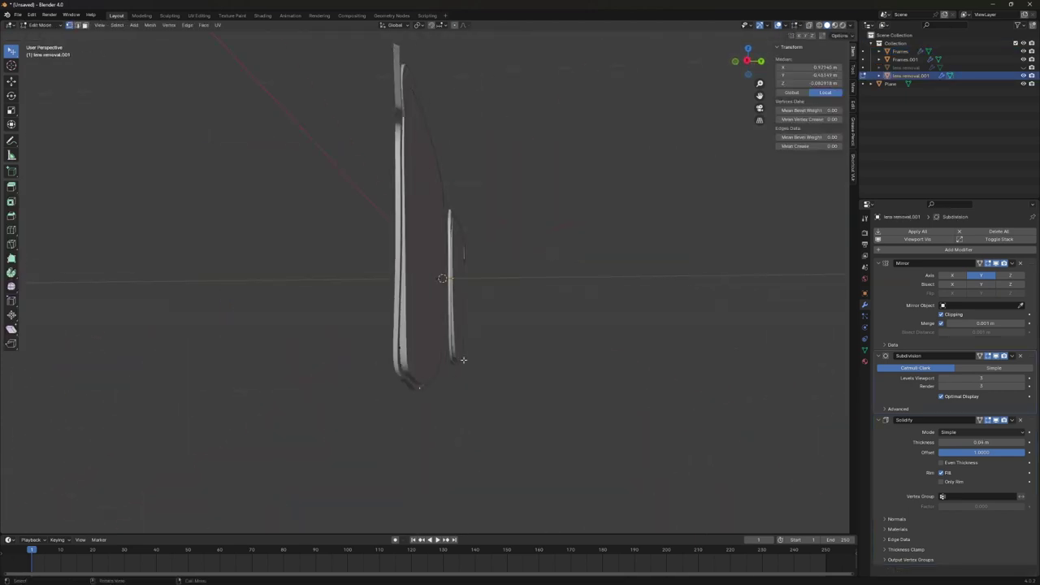
pyautogui.moveTo(463, 360)
pyautogui.mouseDown(button='middle')
pyautogui.moveTo(525, 365)
pyautogui.moveTo(492, 355)
pyautogui.moveTo(455, 382)
pyautogui.moveTo(436, 353)
pyautogui.moveTo(501, 384)
pyautogui.mouseUp(button='middle')
pyautogui.press('Tab')
pyautogui.moveTo(512, 339)
pyautogui.mouseDown(button='middle')
pyautogui.moveTo(513, 295)
pyautogui.moveTo(434, 374)
pyautogui.mouseUp(button='middle')
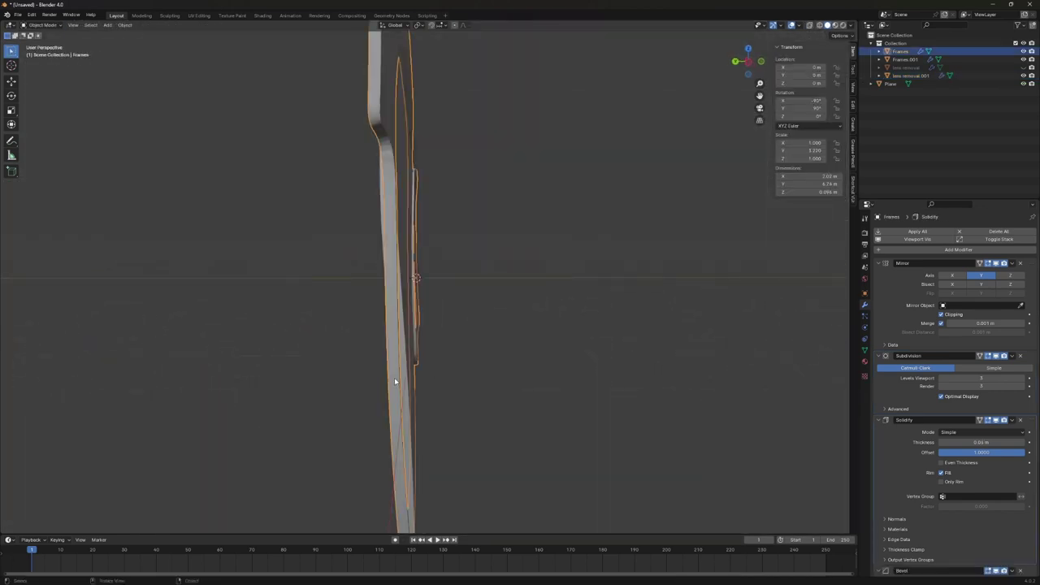
pyautogui.click(975, 443)
pyautogui.click(776, 432)
pyautogui.moveTo(777, 432)
pyautogui.mouseDown(button='middle')
pyautogui.moveTo(608, 381)
pyautogui.moveTo(494, 365)
pyautogui.moveTo(569, 349)
pyautogui.moveTo(504, 325)
pyautogui.mouseUp(button='middle')
pyautogui.press('Tab')
pyautogui.moveTo(520, 179)
pyautogui.mouseDown(button='middle')
pyautogui.moveTo(490, 158)
pyautogui.moveTo(499, 158)
pyautogui.moveTo(198, 93)
pyautogui.moveTo(514, 220)
pyautogui.moveTo(513, 189)
pyautogui.moveTo(360, 202)
pyautogui.moveTo(418, 203)
pyautogui.mouseUp(button='middle')
pyautogui.press('Tab')
# Select Frames again in Edit Mode and move one of its outer-end vertices.
pyautogui.click(281, 285)
pyautogui.press('Tab')
pyautogui.moveTo(280, 284)
pyautogui.mouseDown(button='middle')
pyautogui.moveTo(333, 233)
pyautogui.moveTo(348, 249)
pyautogui.moveTo(422, 238)
pyautogui.mouseUp(button='middle')
pyautogui.scroll(-5, 422, 238)
pyautogui.moveTo(520, 223)
pyautogui.mouseDown(button='middle')
pyautogui.moveTo(650, 220)
pyautogui.moveTo(641, 213)
pyautogui.mouseUp(button='middle')
pyautogui.scroll(5, 678, 210)
pyautogui.press('g')
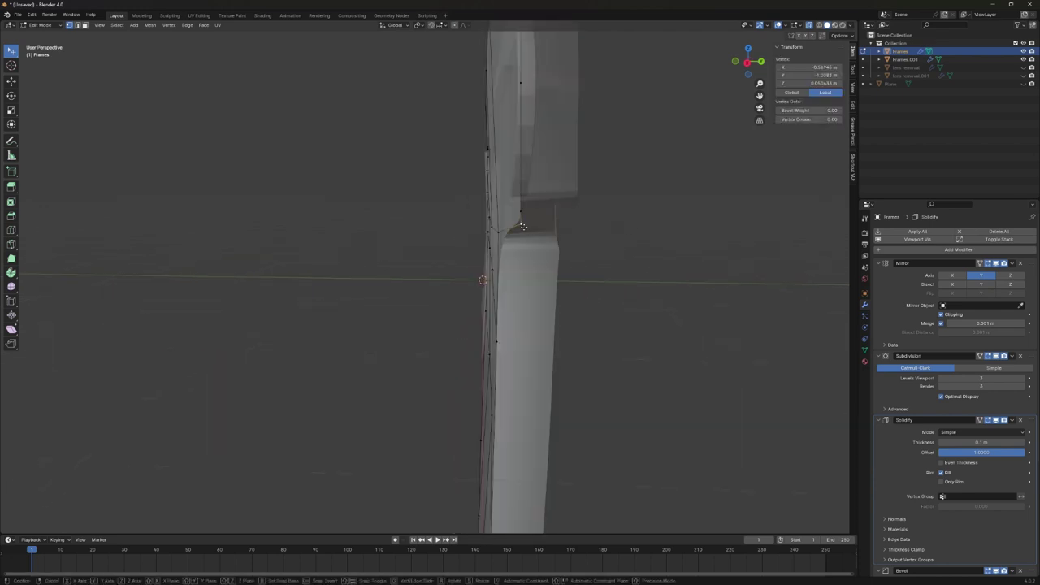
pyautogui.moveTo(561, 221); pyautogui.dragTo(485, 328, button='middle')
pyautogui.hotkey('alt', 'a')
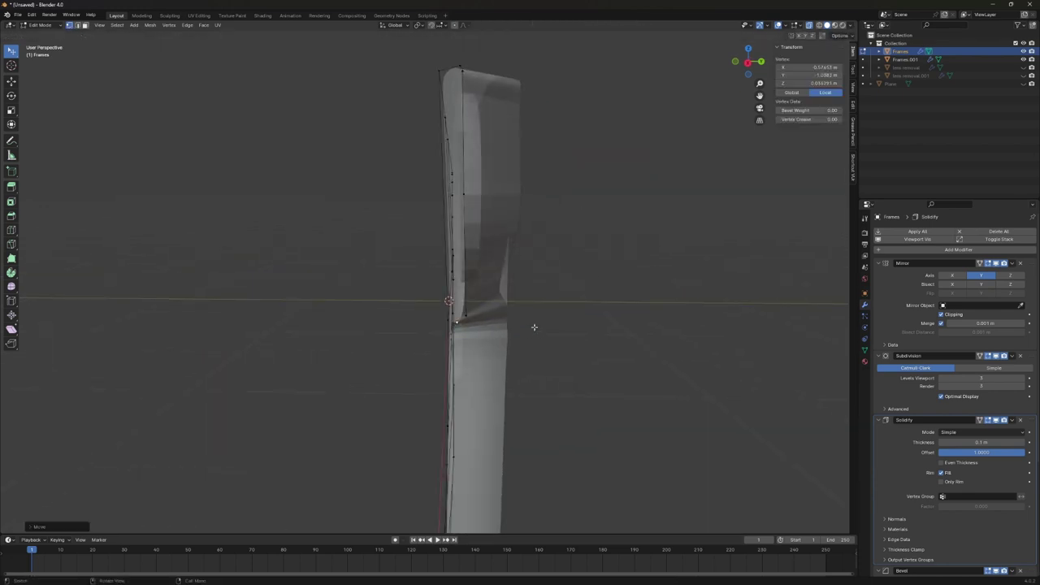
pyautogui.scroll(3, 534, 327)
pyautogui.scroll(-5, 542, 322)
pyautogui.moveTo(580, 263)
pyautogui.mouseDown(button='middle')
pyautogui.moveTo(538, 320)
pyautogui.moveTo(402, 275)
pyautogui.mouseUp(button='middle')
# In front view, reposition then undo the outer-corner vertex, and begin a knife cut.
pyautogui.hotkey('alt', 'a')
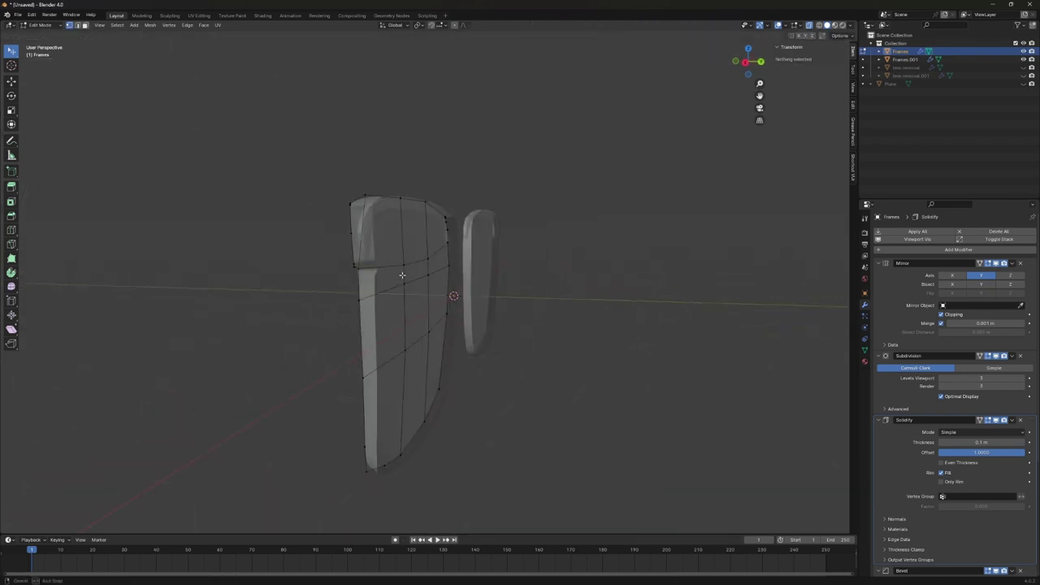
pyautogui.press('KP_1')
pyautogui.scroll(5, 492, 274)
pyautogui.scroll(4, 455, 221)
pyautogui.moveTo(720, 236); pyautogui.dragTo(732, 216)
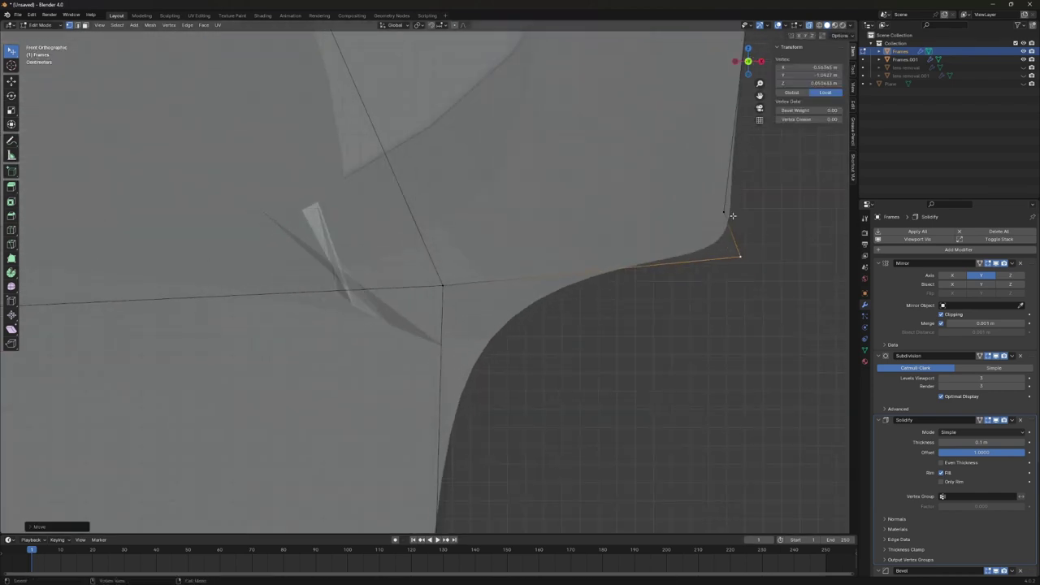
pyautogui.hotkey('ctrl', 'z')
pyautogui.hotkey('ctrl', 'z')
pyautogui.hotkey('ctrl', 'z')
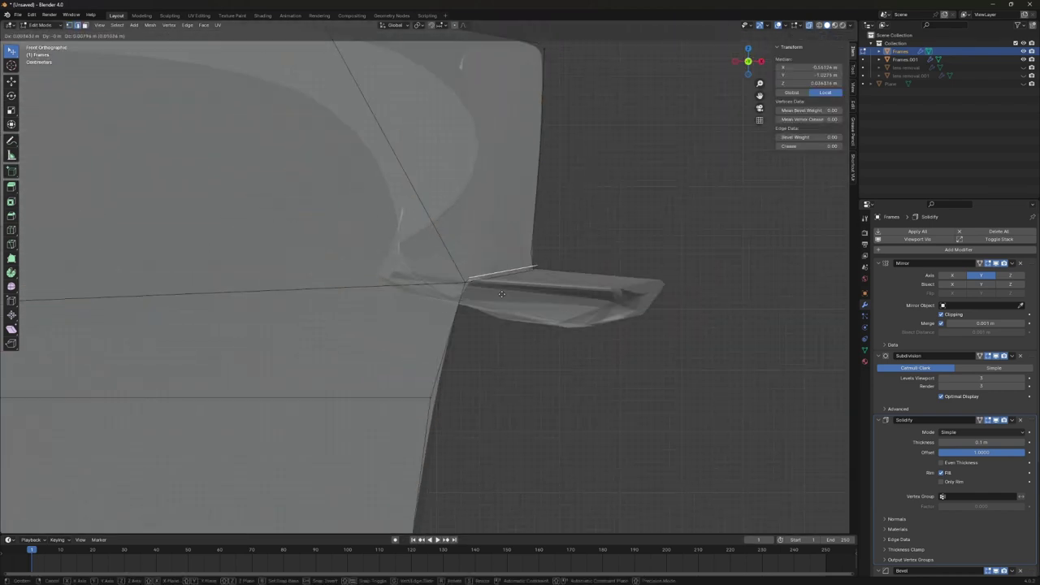
pyautogui.rightClick(503, 277)
pyautogui.hotkey('alt', 'a')
pyautogui.scroll(-1, 149, 55)
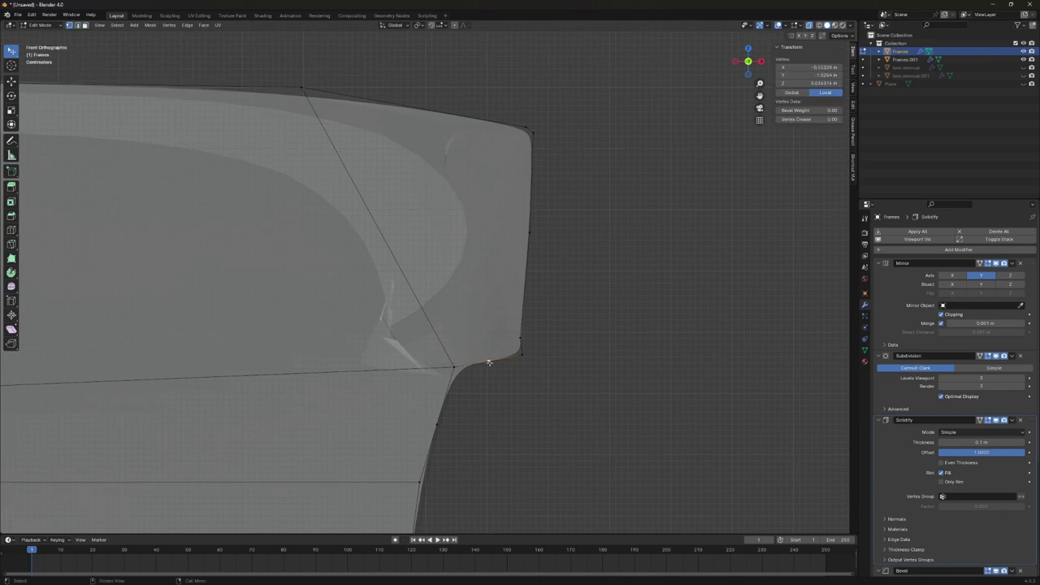
pyautogui.click(437, 424)
pyautogui.scroll(-3, 455, 387)
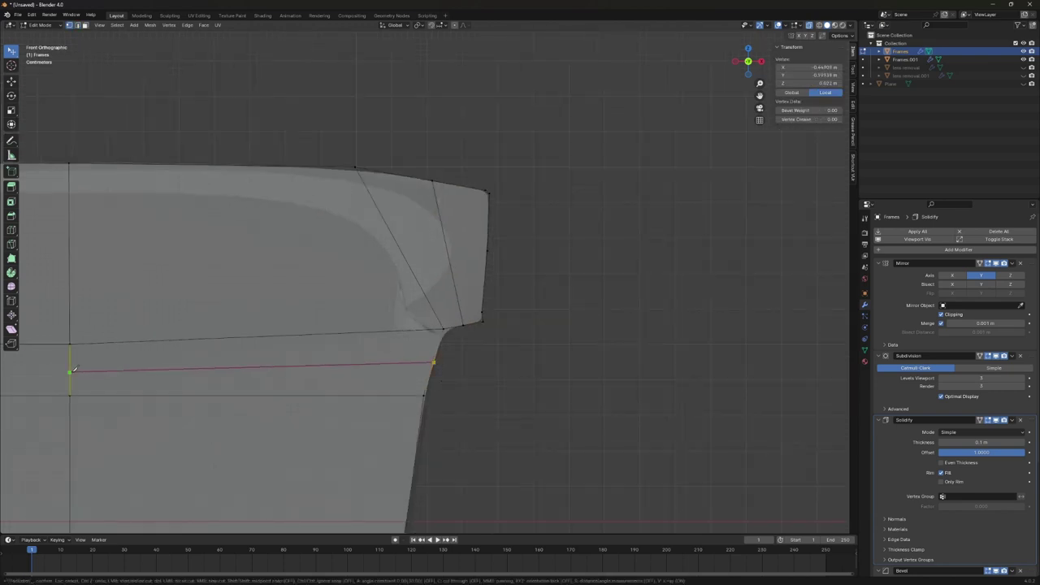
# Commit the knife cut as a new edge across the frame's outer corner.
pyautogui.press('Return')
pyautogui.scroll(4, 81, 243)
pyautogui.moveTo(534, 341); pyautogui.dragTo(571, 371, button='middle')
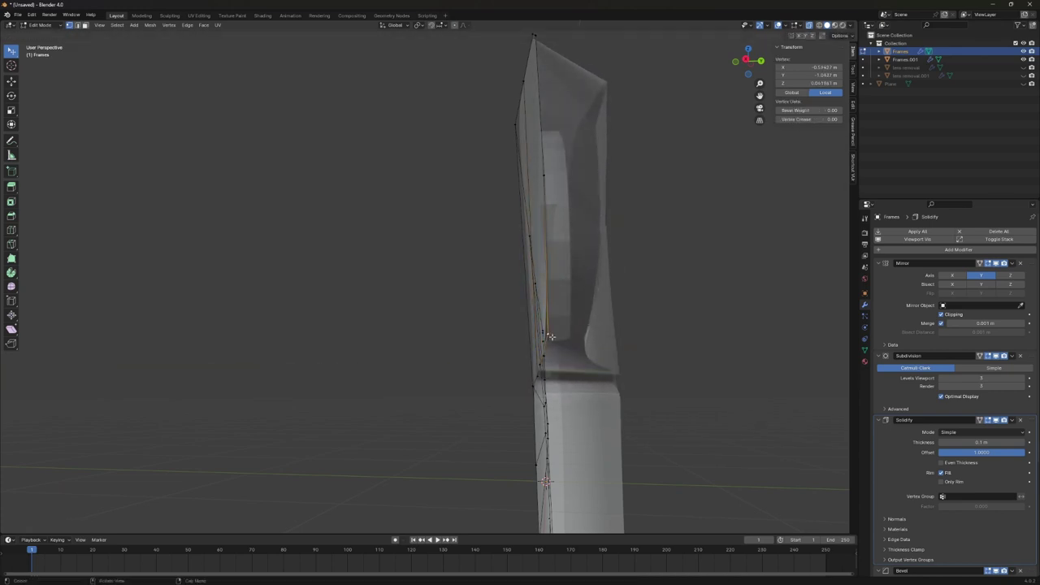
pyautogui.moveTo(560, 279); pyautogui.dragTo(617, 243, button='middle')
pyautogui.scroll(5, 618, 244)
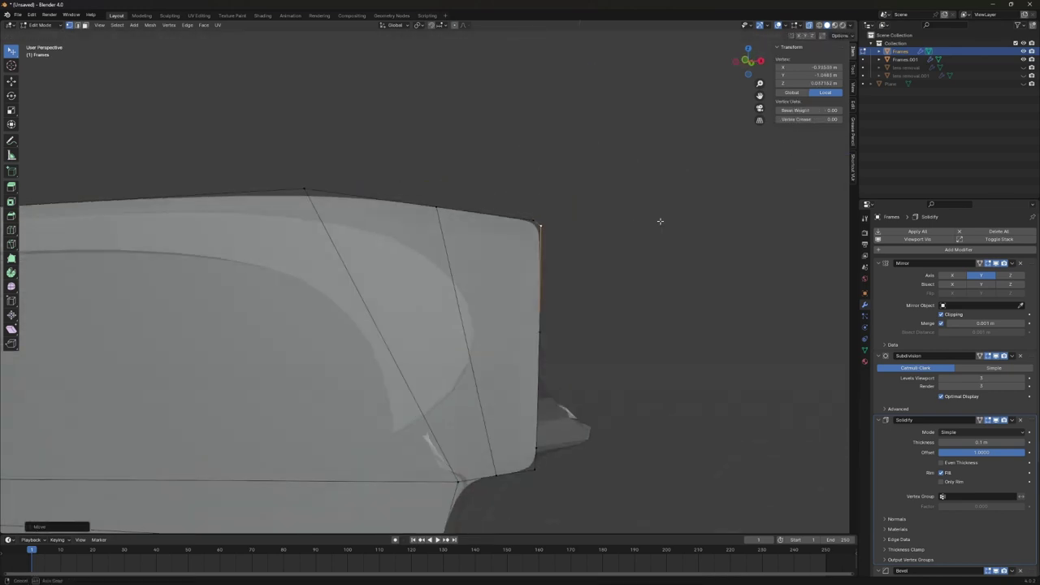
pyautogui.moveTo(582, 461); pyautogui.dragTo(634, 454, button='middle')
pyautogui.press('r')
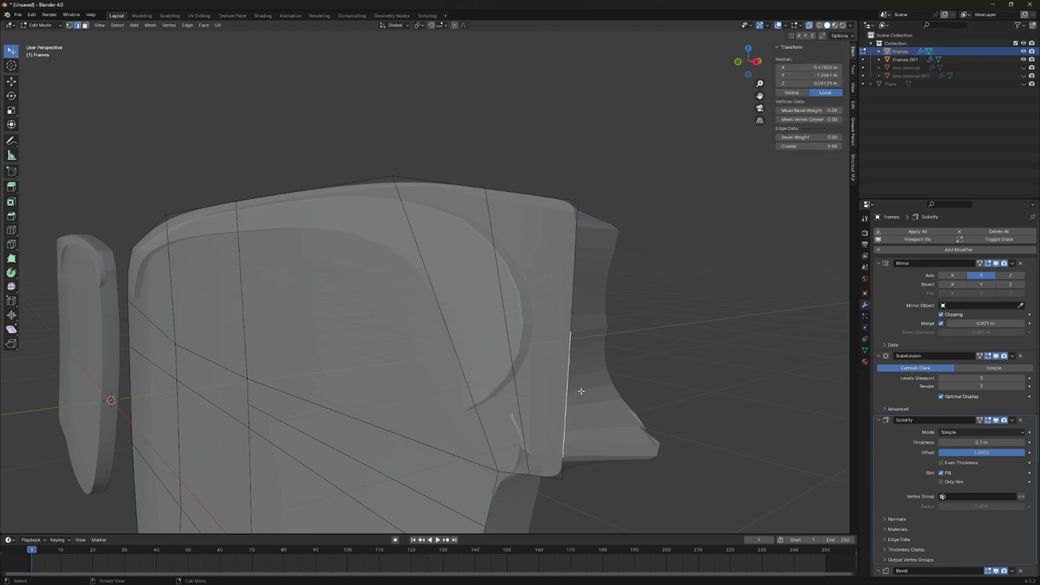
pyautogui.click(641, 395)
pyautogui.moveTo(641, 395); pyautogui.dragTo(619, 358, button='middle')
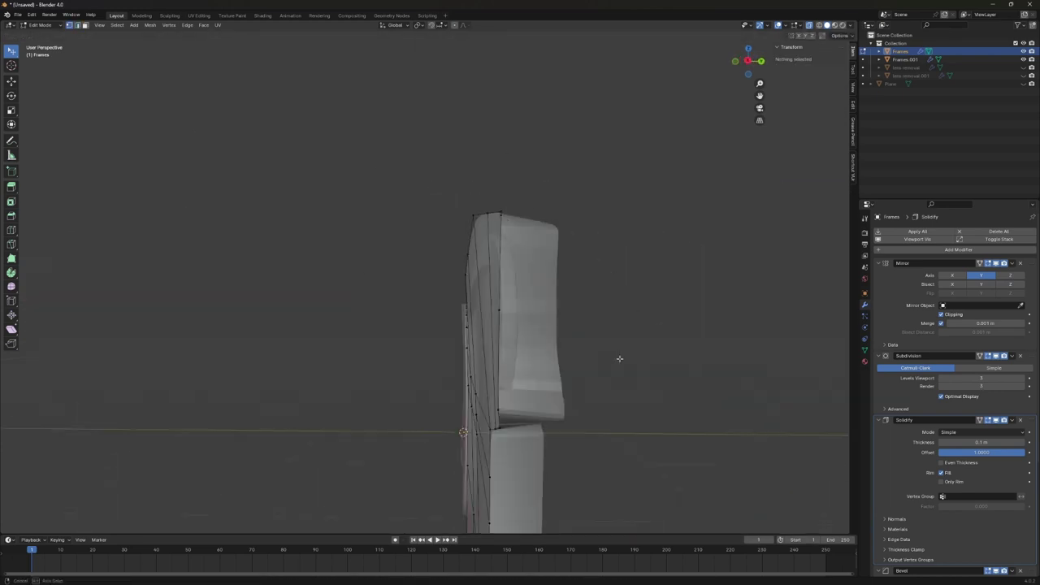
pyautogui.press('KP_1')
pyautogui.moveTo(516, 411); pyautogui.dragTo(504, 399, button='middle')
pyautogui.press('KP_1')
# Set the Frames Solidify offset to 1.
pyautogui.doubleClick(947, 442)
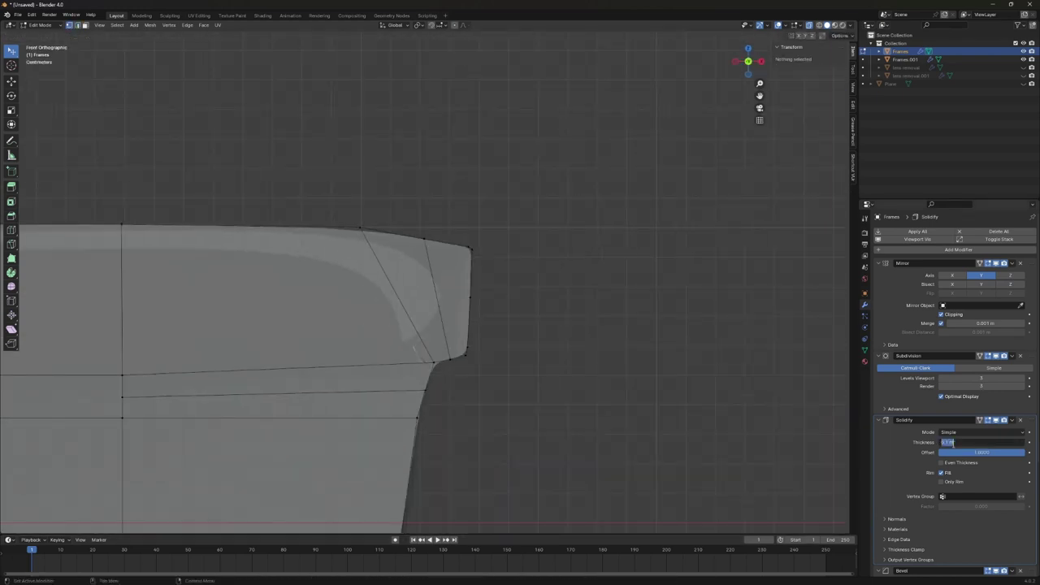
pyautogui.moveTo(981, 452); pyautogui.dragTo(1026, 452)
pyautogui.moveTo(521, 382); pyautogui.dragTo(477, 390, button='middle')
pyautogui.scroll(5, 520, 325)
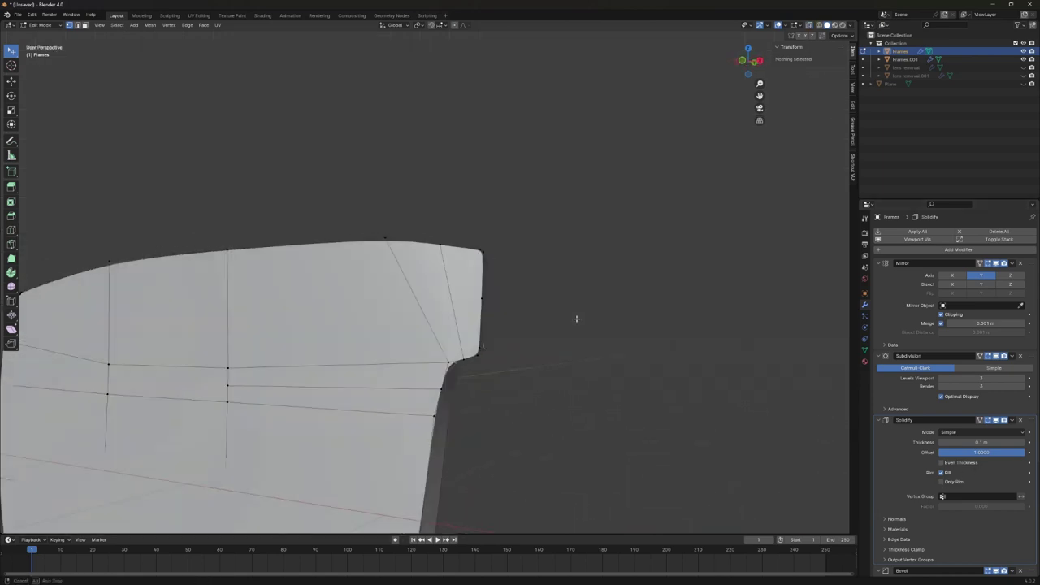
pyautogui.moveTo(576, 318); pyautogui.dragTo(534, 320, button='middle')
# Move rim vertices to reshape the Frames outline.
pyautogui.click(507, 248)
pyautogui.press('g')
pyautogui.click(505, 247)
pyautogui.moveTo(505, 247)
pyautogui.mouseDown(button='middle')
pyautogui.moveTo(559, 255)
pyautogui.moveTo(562, 268)
pyautogui.moveTo(616, 257)
pyautogui.mouseUp(button='middle')
pyautogui.click(508, 294)
pyautogui.scroll(5, 622, 295)
pyautogui.scroll(-3, 558, 285)
pyautogui.moveTo(539, 278); pyautogui.dragTo(569, 284, button='middle')
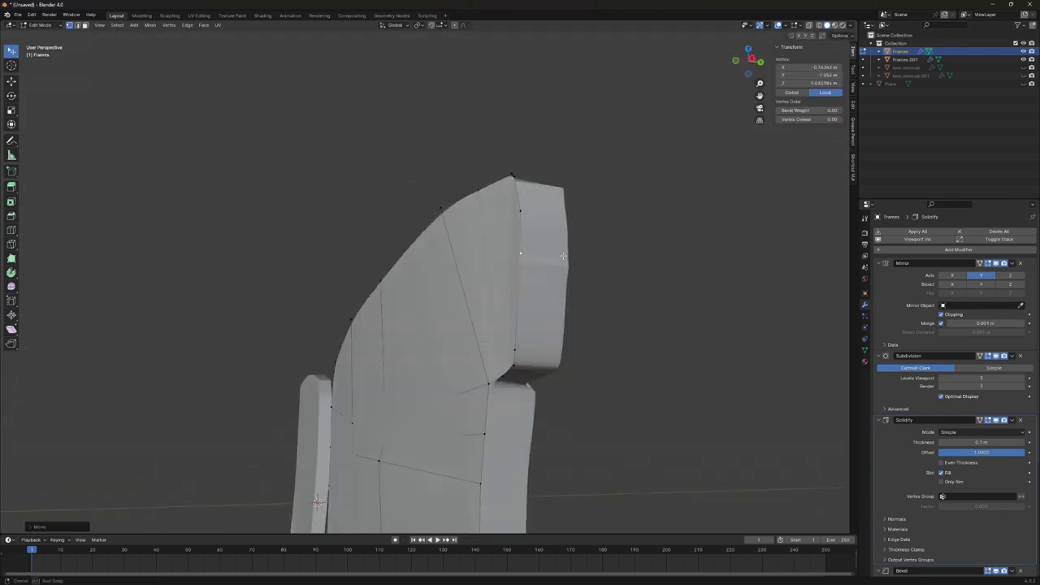
pyautogui.scroll(4, 620, 304)
# Move a rim vertex along X and check it from front and right-side views.
pyautogui.press('g')
pyautogui.press('x')
pyautogui.press('g')
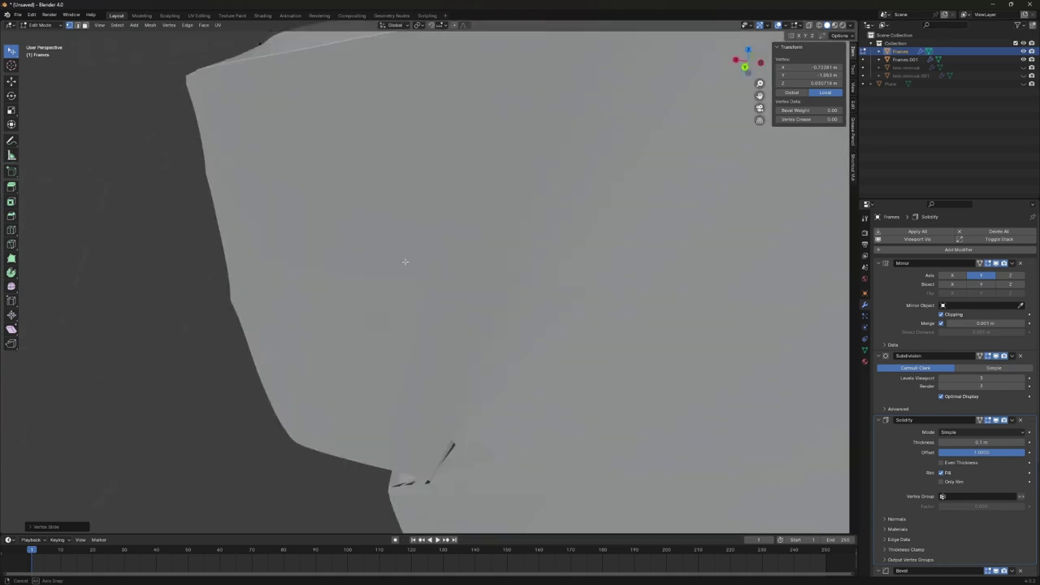
pyautogui.moveTo(563, 221)
pyautogui.mouseDown(button='middle')
pyautogui.moveTo(579, 378)
pyautogui.moveTo(553, 363)
pyautogui.moveTo(471, 359)
pyautogui.moveTo(411, 291)
pyautogui.moveTo(448, 358)
pyautogui.moveTo(409, 387)
pyautogui.mouseUp(button='middle')
pyautogui.press('g')
pyautogui.click(551, 369)
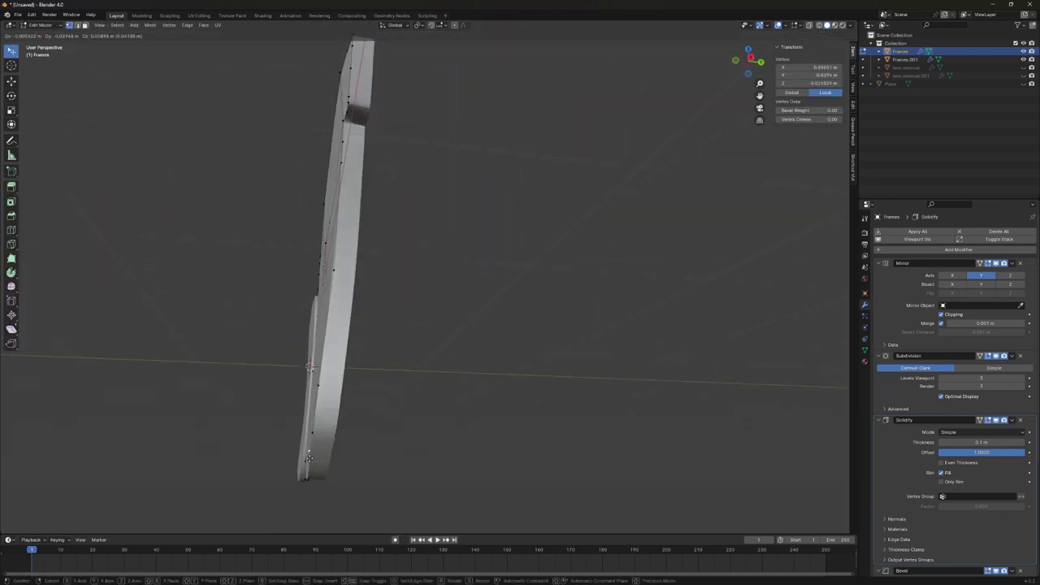
pyautogui.press('KP_1')
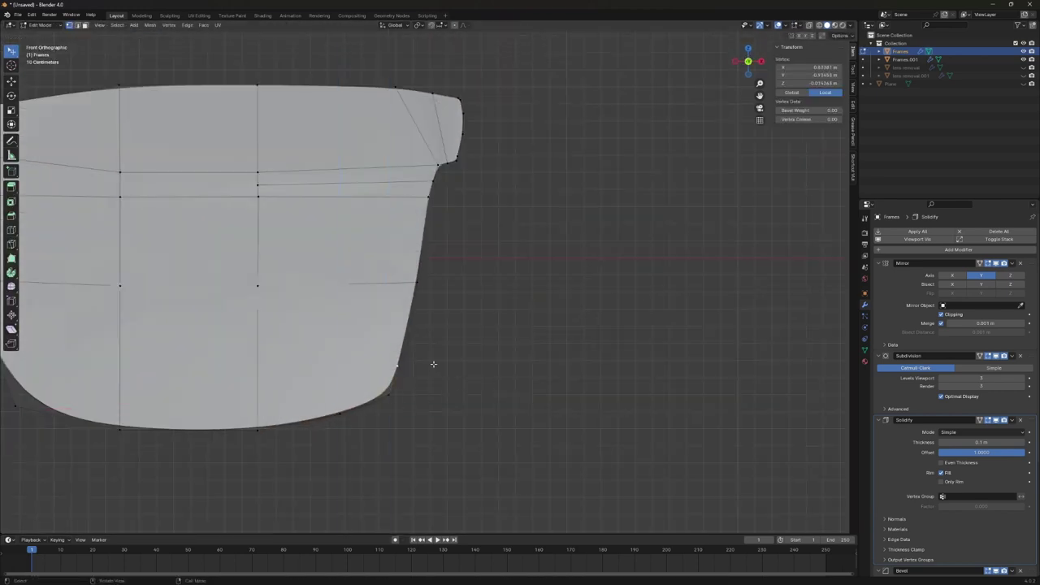
pyautogui.press('KP_3')
pyautogui.scroll(-3, 476, 355)
pyautogui.scroll(5, 476, 355)
# Set the Frames Solidify thickness to 0.06 m.
pyautogui.scroll(3, 476, 355)
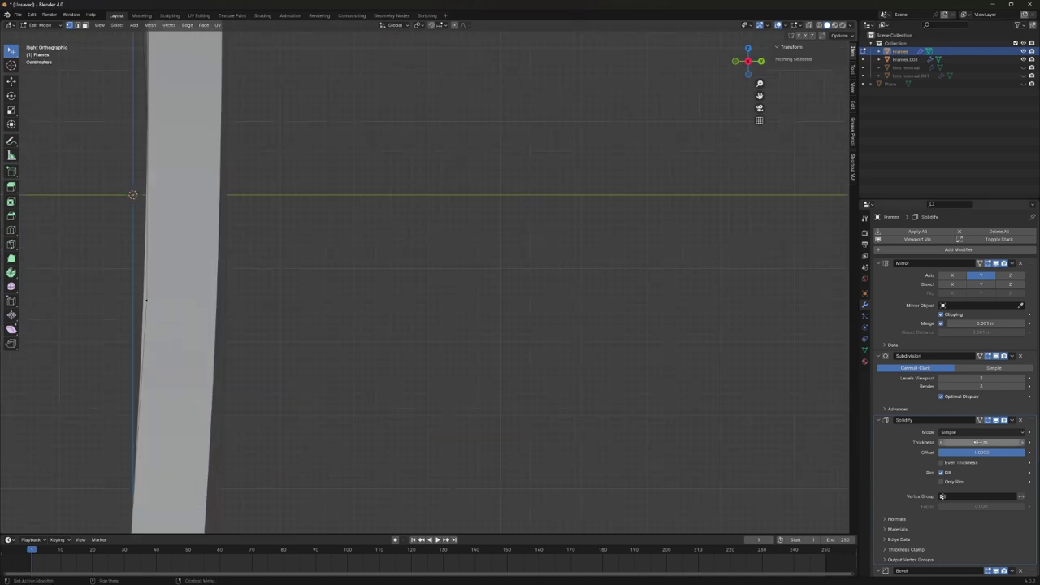
pyautogui.doubleClick(947, 442)
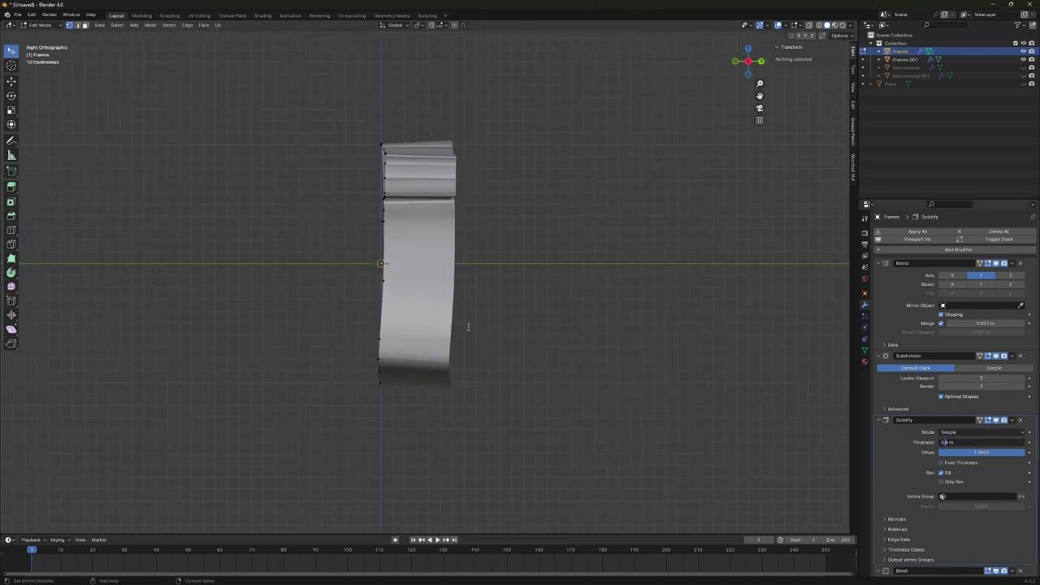
pyautogui.write('06')
pyautogui.press('Return')
pyautogui.press('Tab')
pyautogui.scroll(3, 569, 365)
pyautogui.moveTo(569, 365); pyautogui.dragTo(416, 387, button='middle')
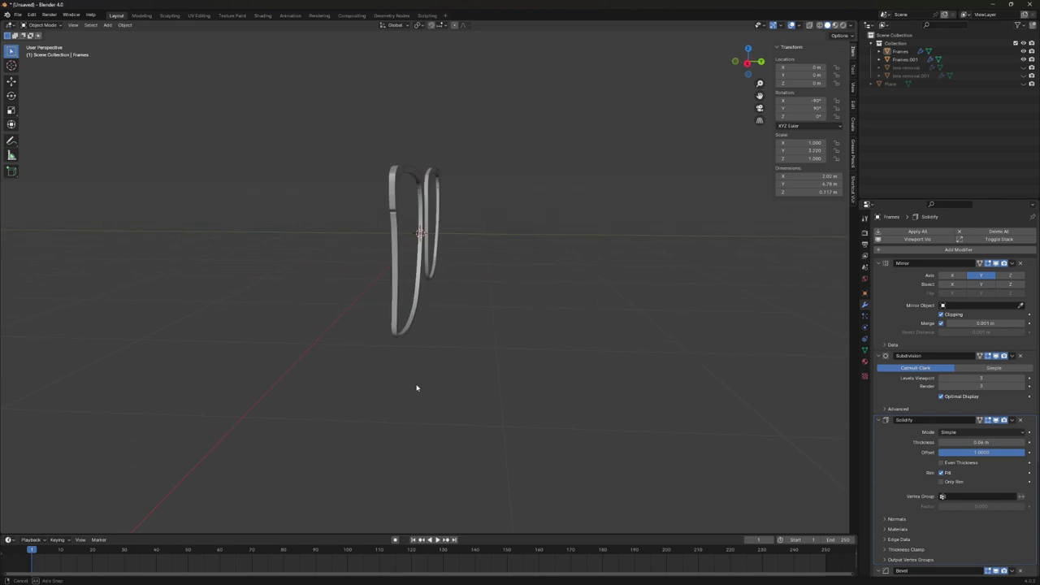
pyautogui.scroll(5, 416, 387)
pyautogui.scroll(4, 423, 284)
# Pull a rim vertex up and to the left in Edit Mode, then return to Object Mode.
pyautogui.press('Tab')
pyautogui.scroll(-3, 426, 176)
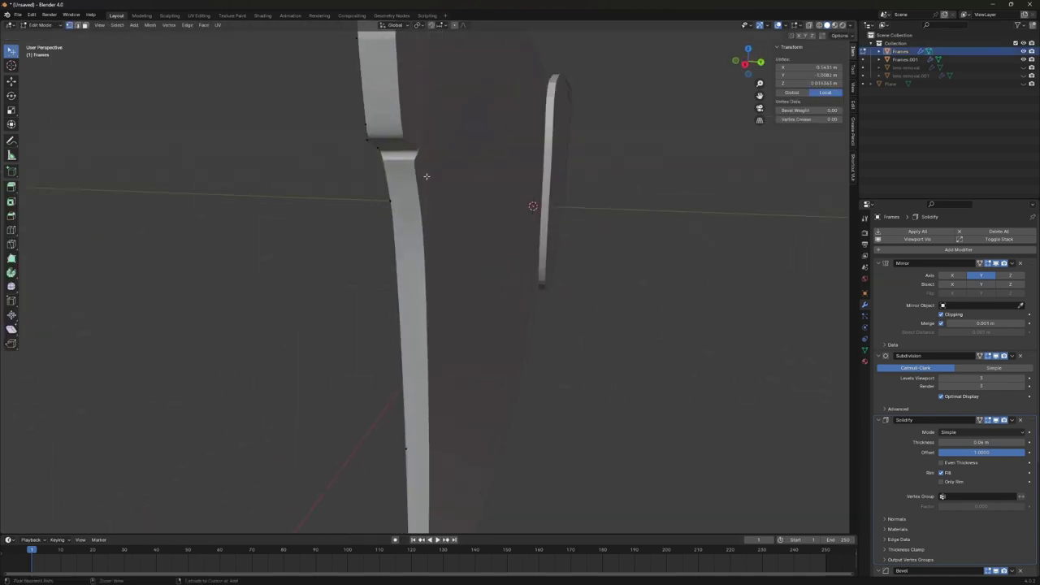
pyautogui.scroll(3, 661, 233)
pyautogui.moveTo(662, 232); pyautogui.dragTo(1034, 395, button='middle')
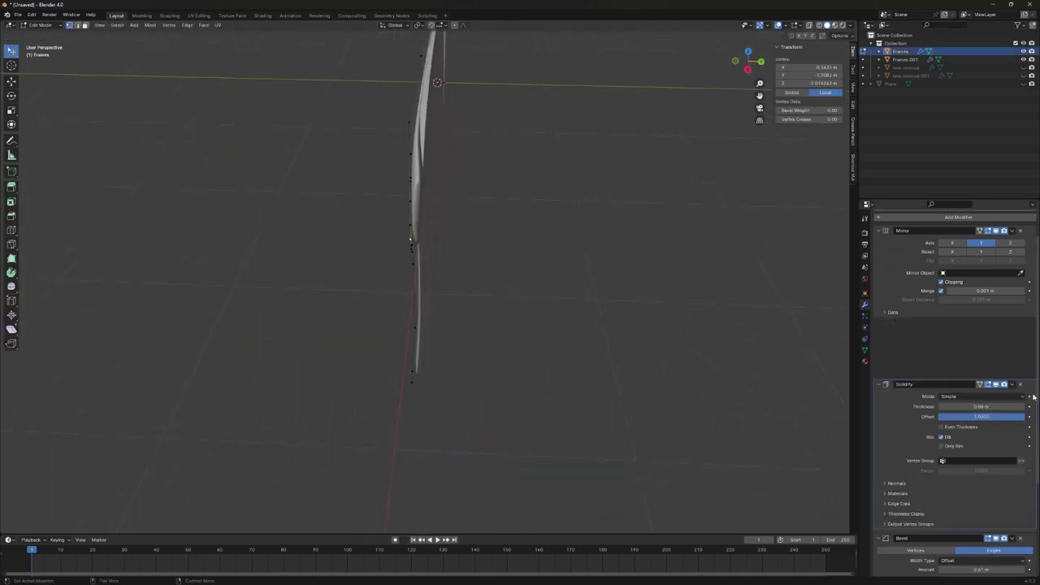
pyautogui.scroll(-3, 943, 349)
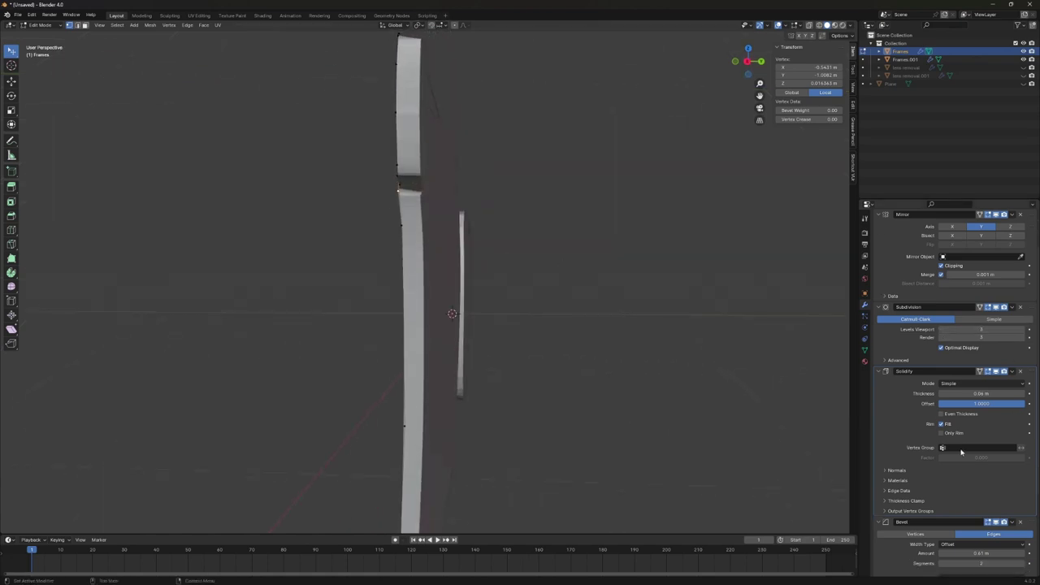
pyautogui.scroll(-1, 1003, 442)
pyautogui.scroll(5, 599, 320)
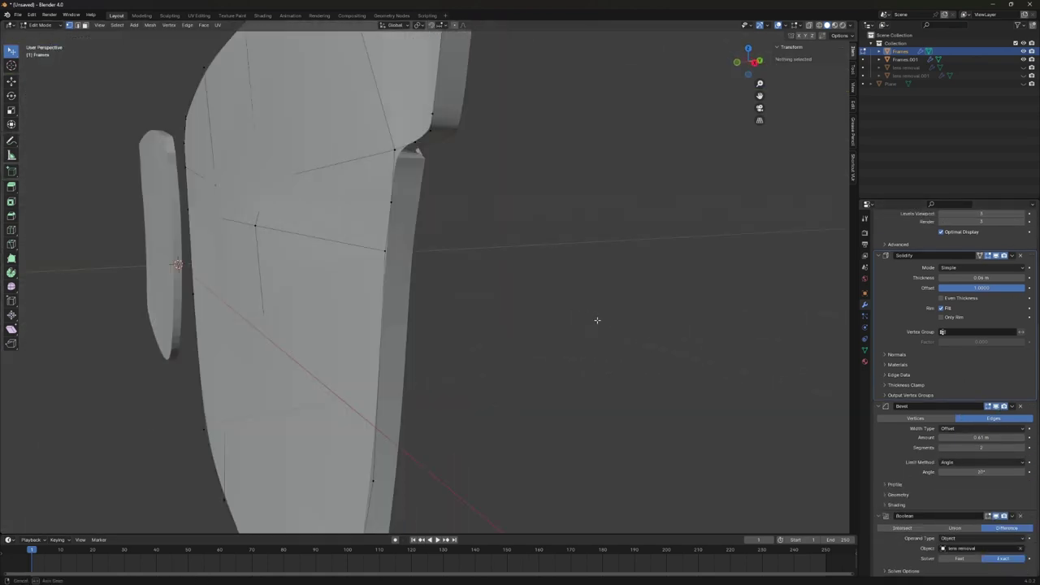
pyautogui.scroll(-5, 599, 321)
pyautogui.click(520, 243)
pyautogui.moveTo(388, 157); pyautogui.dragTo(362, 76)
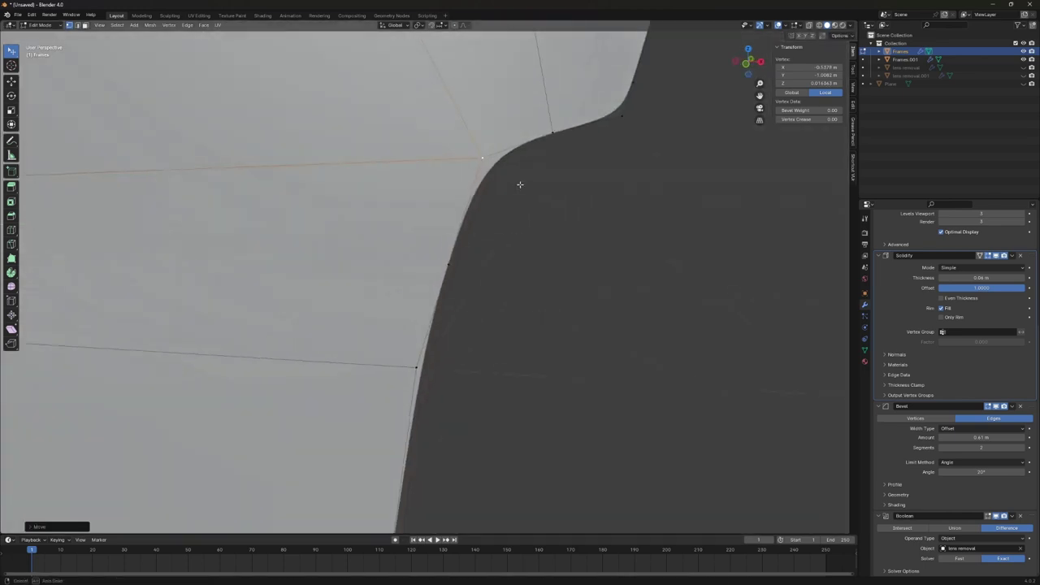
pyautogui.moveTo(372, 176)
pyautogui.mouseDown(button='middle')
pyautogui.moveTo(559, 222)
pyautogui.moveTo(344, 309)
pyautogui.moveTo(506, 225)
pyautogui.mouseUp(button='middle')
pyautogui.press('Tab')
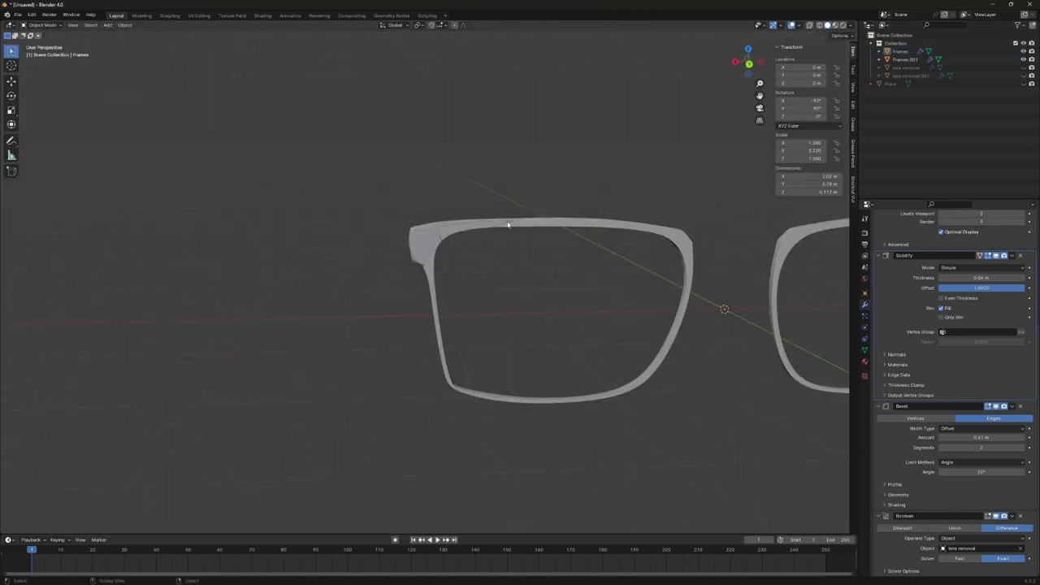
# Move Frames.001 along the Y axis.
pyautogui.click(506, 226)
pyautogui.press('g')
pyautogui.press('y')
pyautogui.click(581, 252)
pyautogui.scroll(5, 480, 243)
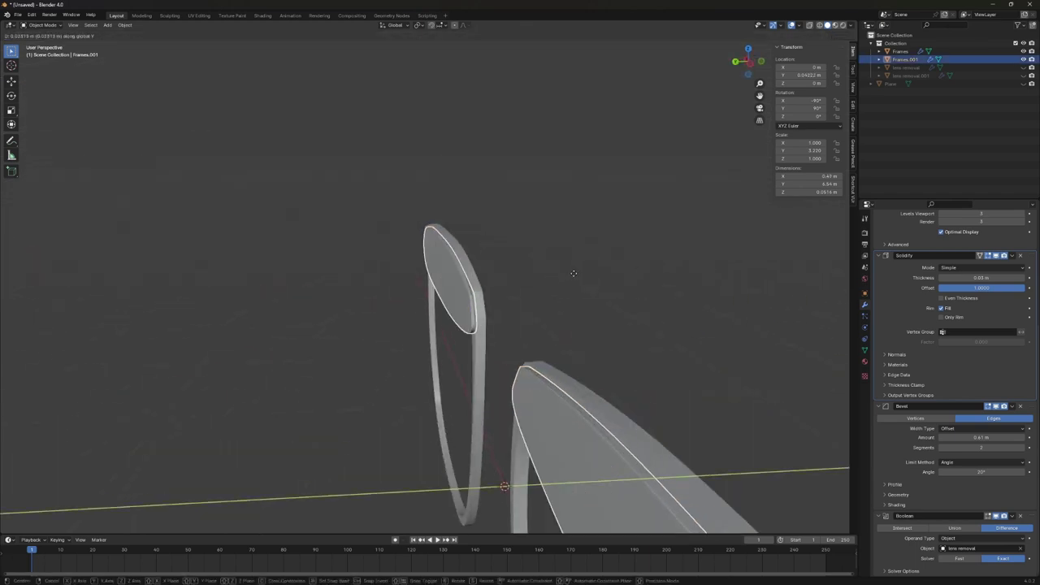
pyautogui.scroll(5, 590, 263)
# Scale the lens removal object along the Y axis.
pyautogui.click(752, 281)
pyautogui.moveTo(752, 281)
pyautogui.mouseDown(button='middle')
pyautogui.moveTo(697, 286)
pyautogui.moveTo(734, 290)
pyautogui.mouseUp(button='middle')
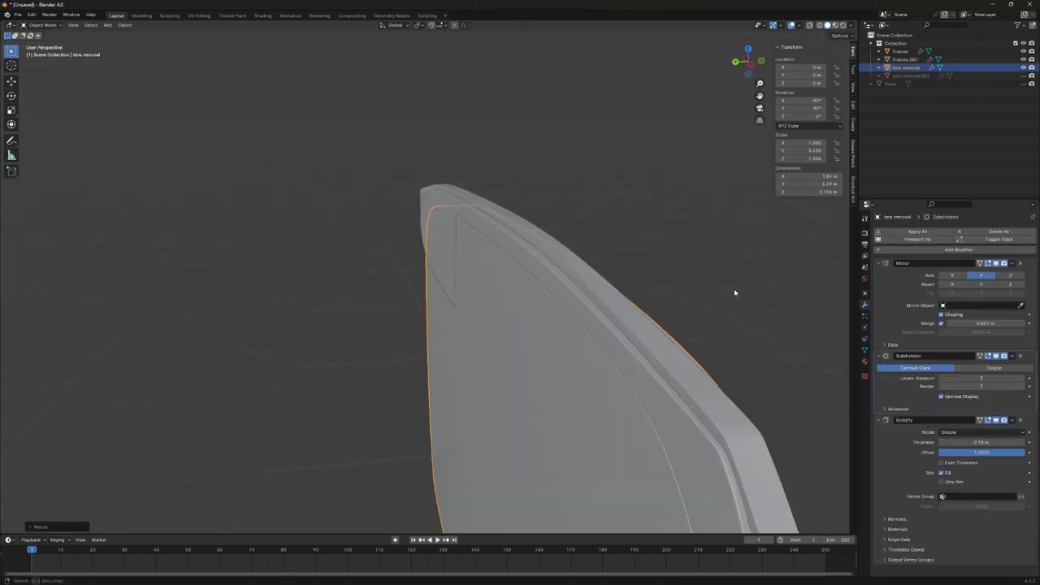
pyautogui.scroll(-5, 733, 290)
pyautogui.press('s')
pyautogui.press('y')
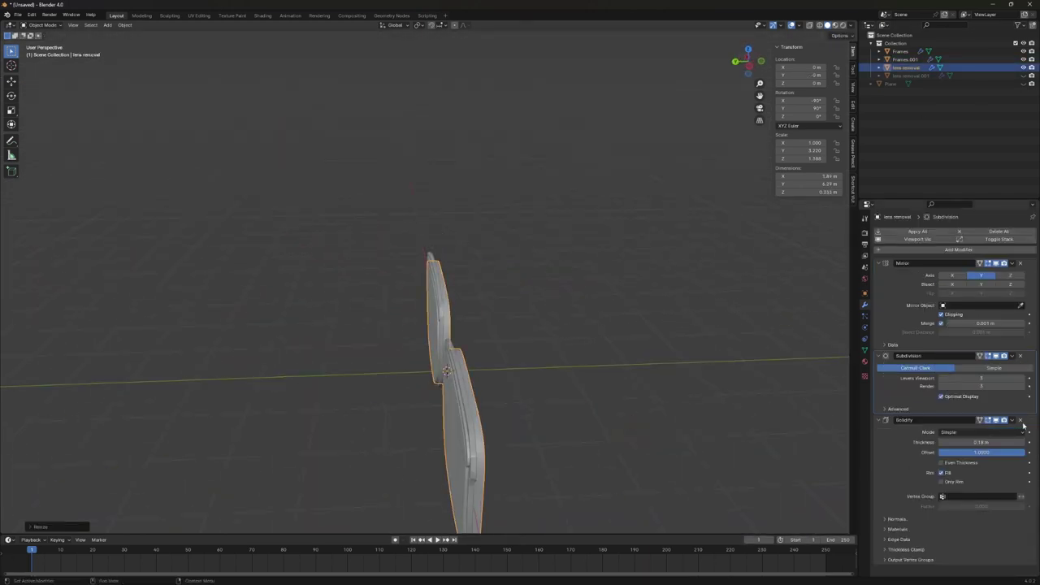
pyautogui.moveTo(602, 262)
pyautogui.mouseDown(button='middle')
pyautogui.moveTo(720, 298)
pyautogui.moveTo(708, 309)
pyautogui.moveTo(620, 287)
pyautogui.moveTo(743, 279)
pyautogui.moveTo(632, 283)
pyautogui.moveTo(569, 268)
pyautogui.moveTo(511, 281)
pyautogui.moveTo(591, 206)
pyautogui.moveTo(412, 228)
pyautogui.moveTo(422, 232)
pyautogui.mouseUp(button='middle')
pyautogui.press('Tab')
pyautogui.scroll(5, 608, 256)
pyautogui.press('Tab')
pyautogui.press('Tab')
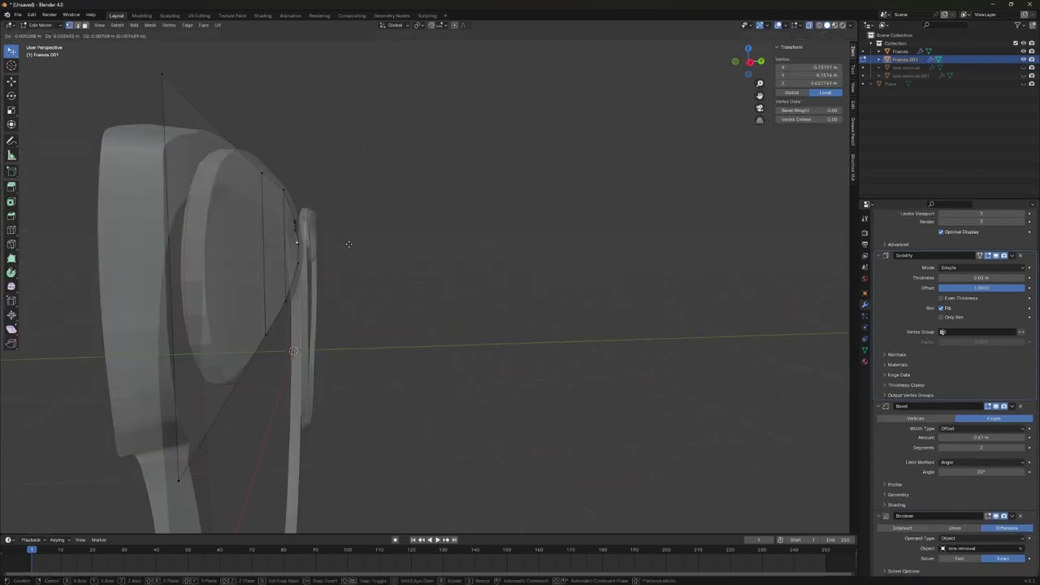
# Move several Frames.001 brow-bar vertices onto each rim's top edge, then return to Object Mode.
pyautogui.moveTo(569, 203)
pyautogui.mouseDown(button='middle')
pyautogui.moveTo(318, 239)
pyautogui.moveTo(596, 271)
pyautogui.moveTo(564, 277)
pyautogui.mouseUp(button='middle')
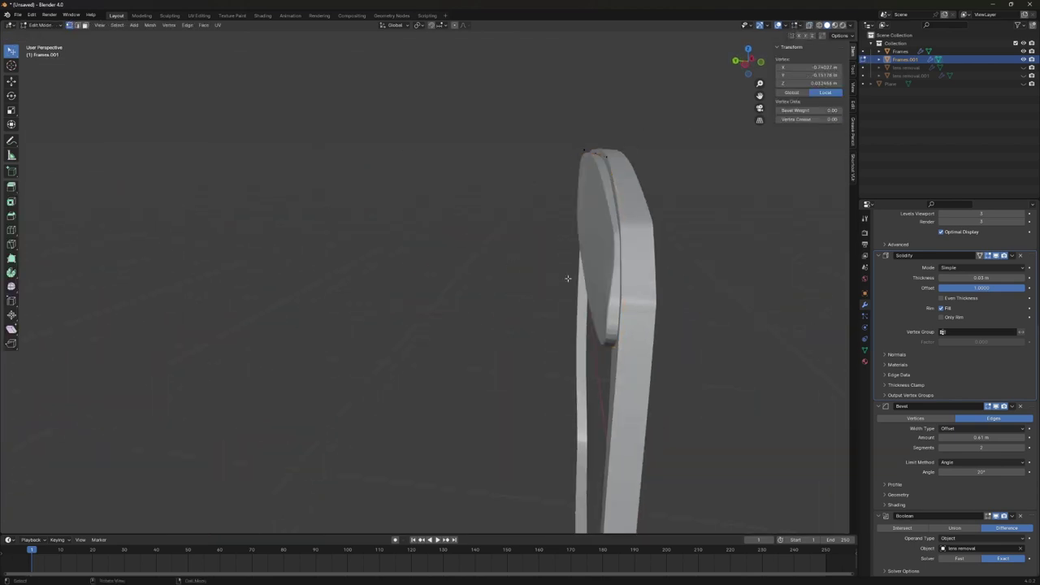
pyautogui.press('g')
pyautogui.moveTo(635, 247); pyautogui.dragTo(750, 239, button='middle')
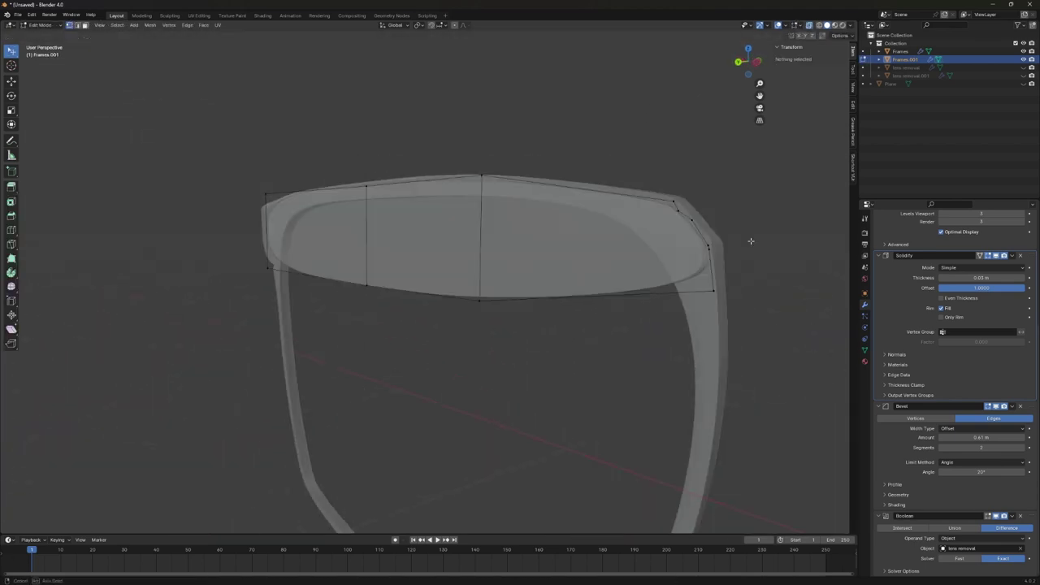
pyautogui.press('g')
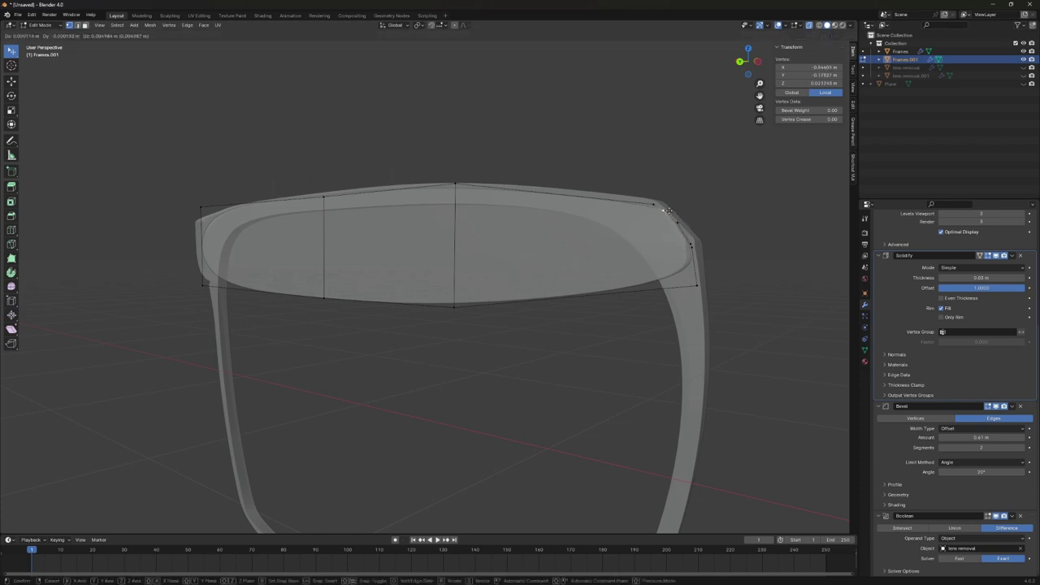
pyautogui.scroll(5, 714, 236)
pyautogui.moveTo(610, 271)
pyautogui.mouseDown(button='middle')
pyautogui.moveTo(781, 398)
pyautogui.moveTo(563, 327)
pyautogui.moveTo(505, 398)
pyautogui.moveTo(604, 372)
pyautogui.moveTo(539, 320)
pyautogui.moveTo(575, 307)
pyautogui.moveTo(539, 337)
pyautogui.mouseUp(button='middle')
pyautogui.press('g')
pyautogui.press('Escape')
pyautogui.hotkey('alt', 'a')
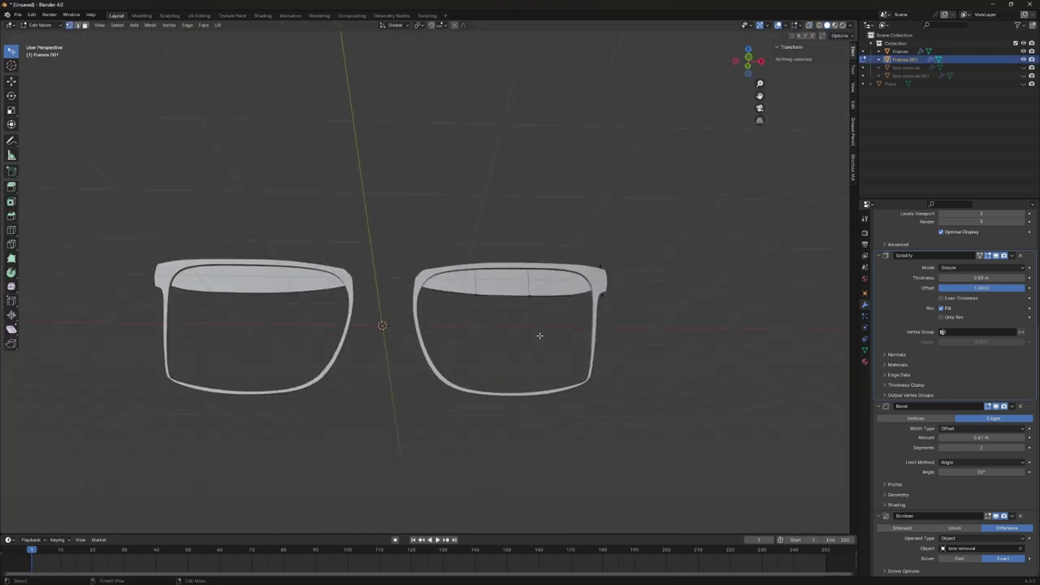
pyautogui.press('Tab')
pyautogui.scroll(-3, 625, 316)
pyautogui.scroll(6, 625, 316)
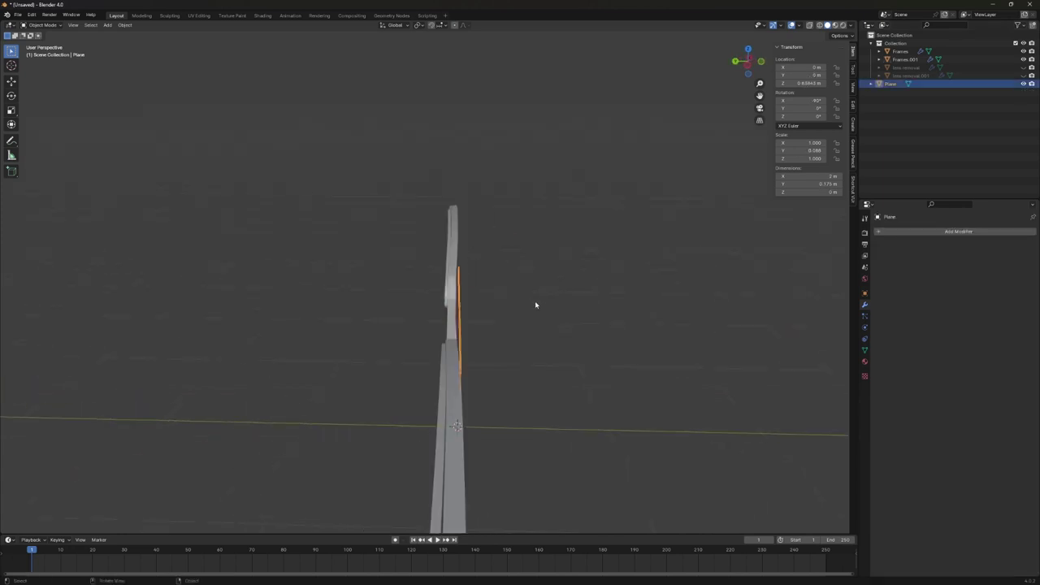
# Give the Plane bridge a Solidify modifier and start editing its vertices, zoomed in on the bridge.
pyautogui.click(959, 249)
pyautogui.click(952, 372)
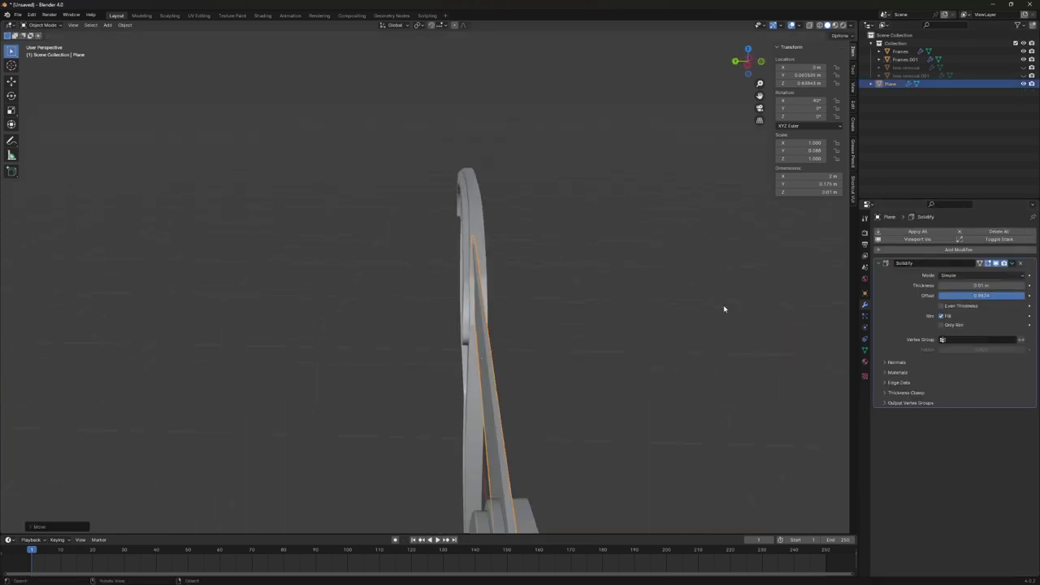
pyautogui.press('Tab')
pyautogui.moveTo(724, 309); pyautogui.dragTo(488, 325, button='middle')
pyautogui.scroll(3, 460, 321)
pyautogui.scroll(2, 461, 321)
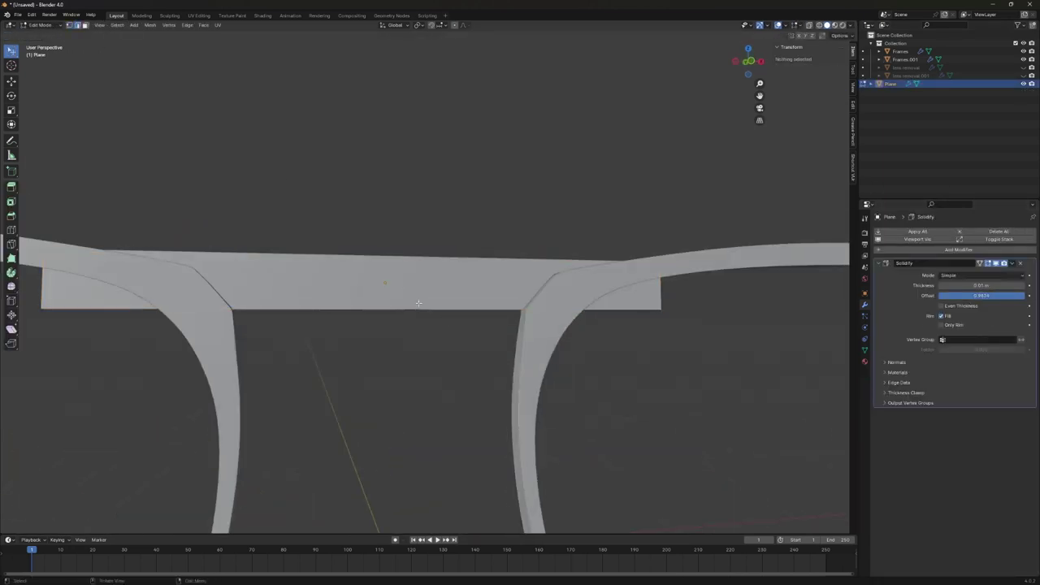
# Rotate the whole bridge mesh to 179° around Z.
pyautogui.press('a')
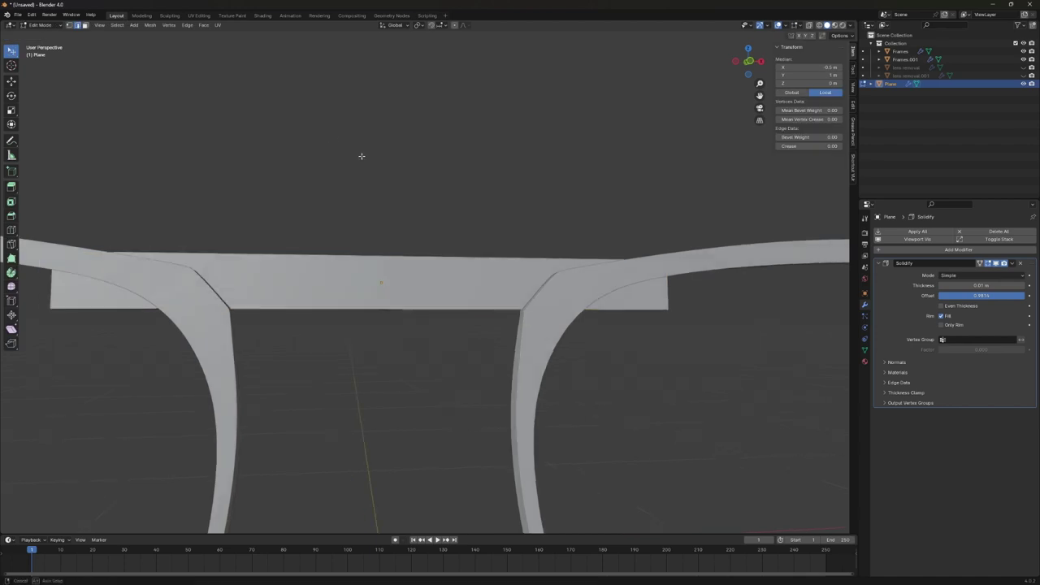
pyautogui.moveTo(360, 155)
pyautogui.mouseDown(button='middle')
pyautogui.moveTo(425, 341)
pyautogui.moveTo(572, 232)
pyautogui.mouseUp(button='middle')
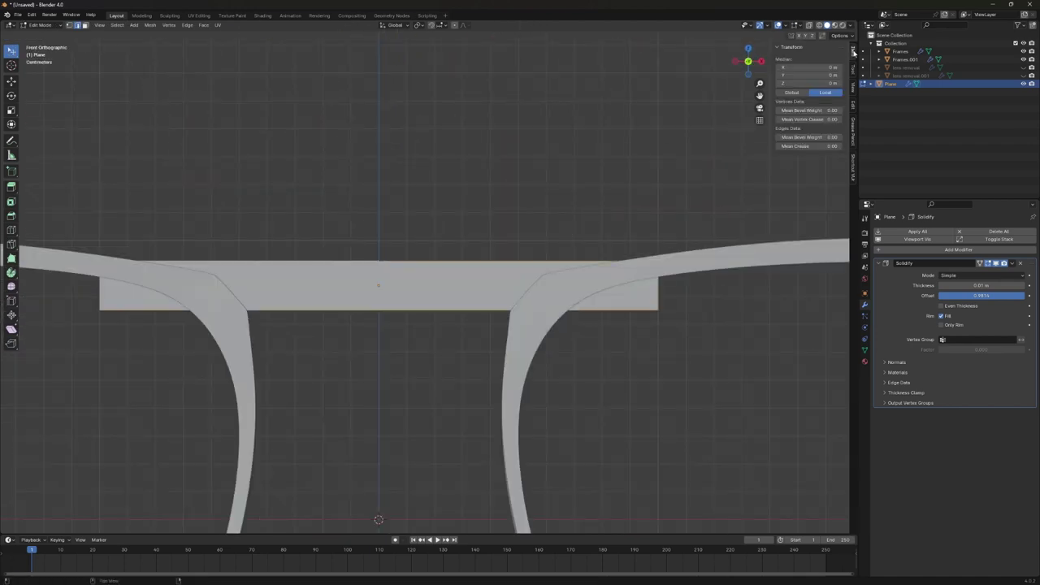
pyautogui.press('r')
pyautogui.press('Escape')
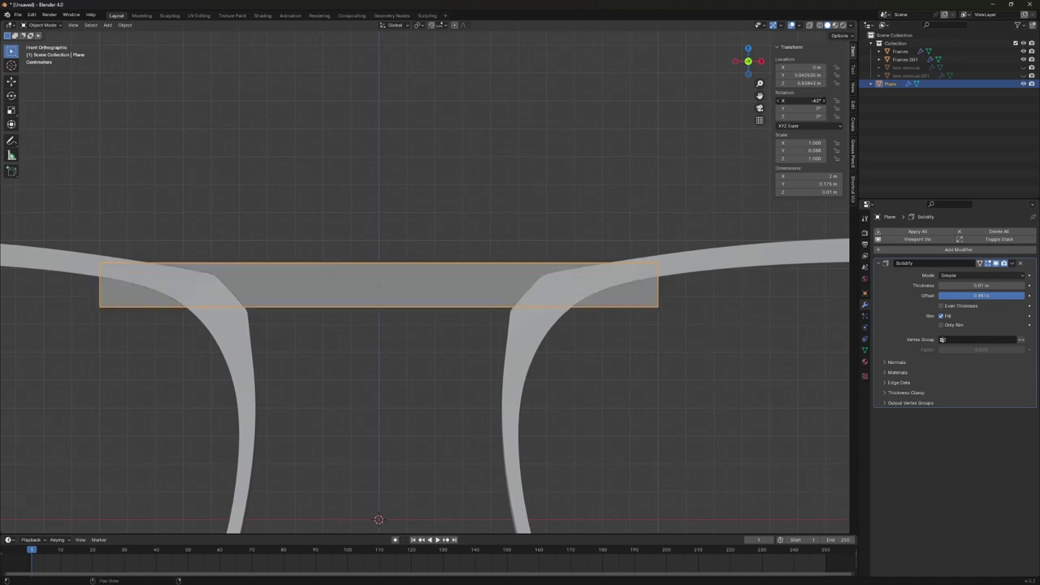
pyautogui.moveTo(578, 188)
pyautogui.mouseDown(button='middle')
pyautogui.moveTo(435, 284)
pyautogui.moveTo(691, 244)
pyautogui.mouseUp(button='middle')
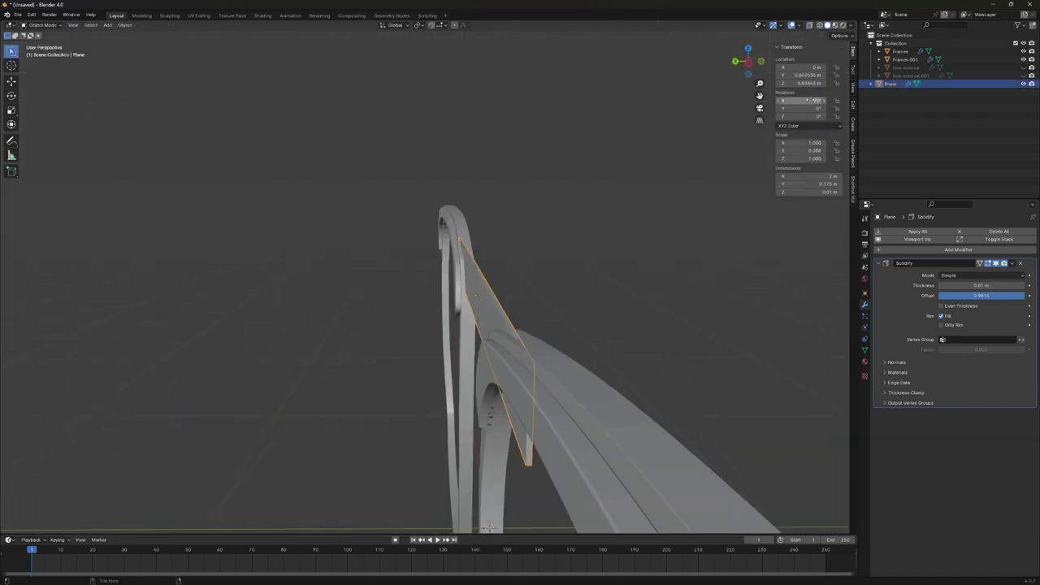
pyautogui.moveTo(824, 117); pyautogui.dragTo(845, 117)
pyautogui.write('18')
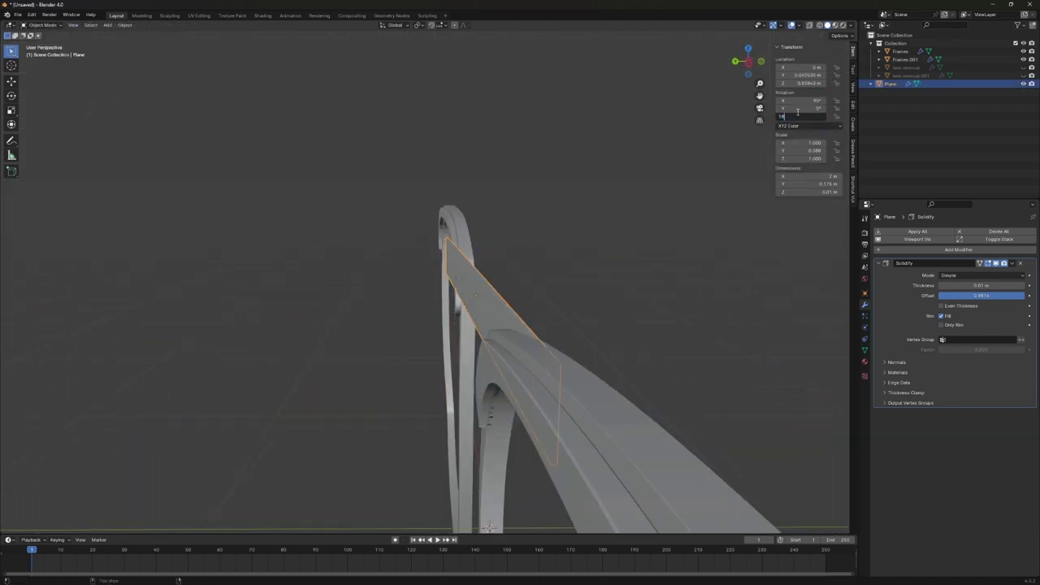
pyautogui.press('Return')
# From the front view, delete the left half of the bridge and add a Mirror modifier.
pyautogui.press('KP_1')
pyautogui.press('Tab')
pyautogui.press('x')
pyautogui.click(398, 236)
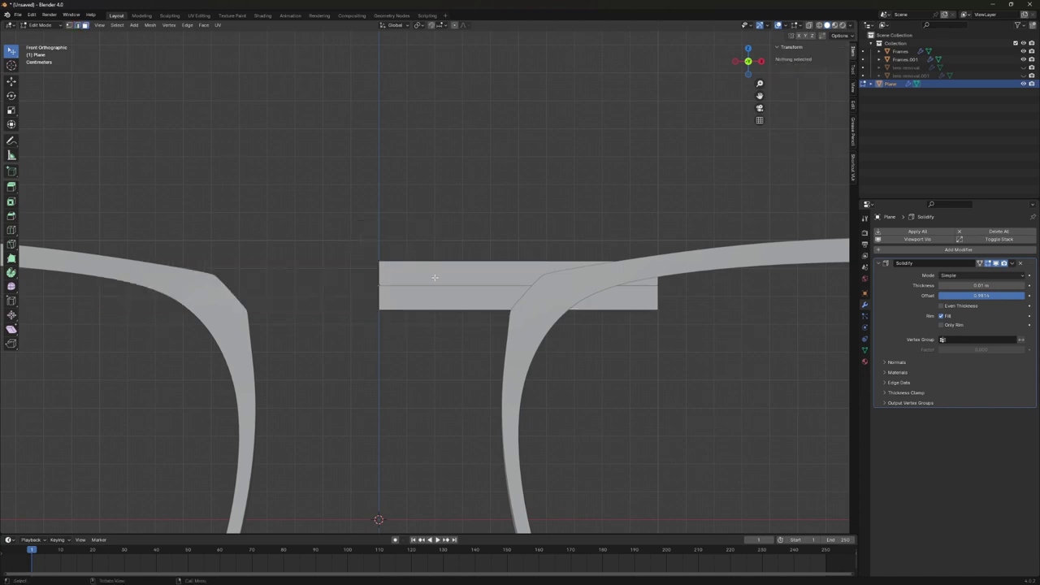
pyautogui.click(973, 306)
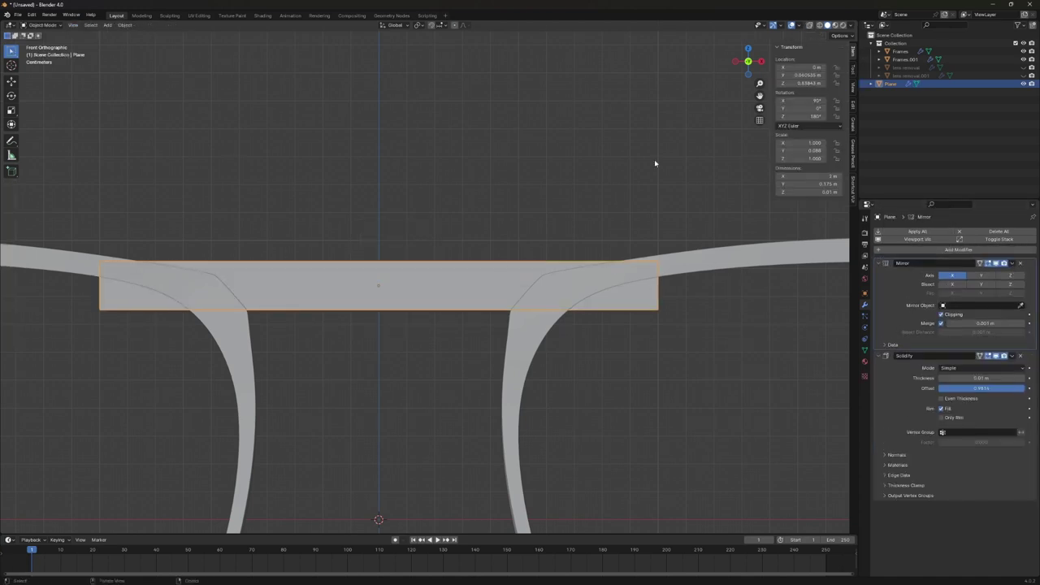
# Slide the bridge vertices sideways along X between the rims, then bring up the modifier list.
pyautogui.press('Tab')
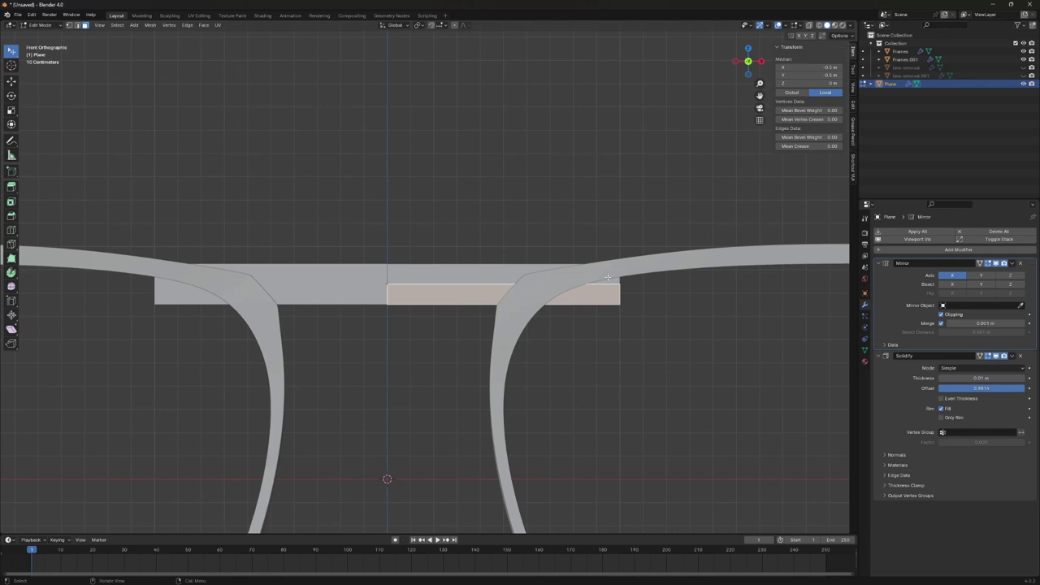
pyautogui.click(630, 285)
pyautogui.scroll(4, 525, 240)
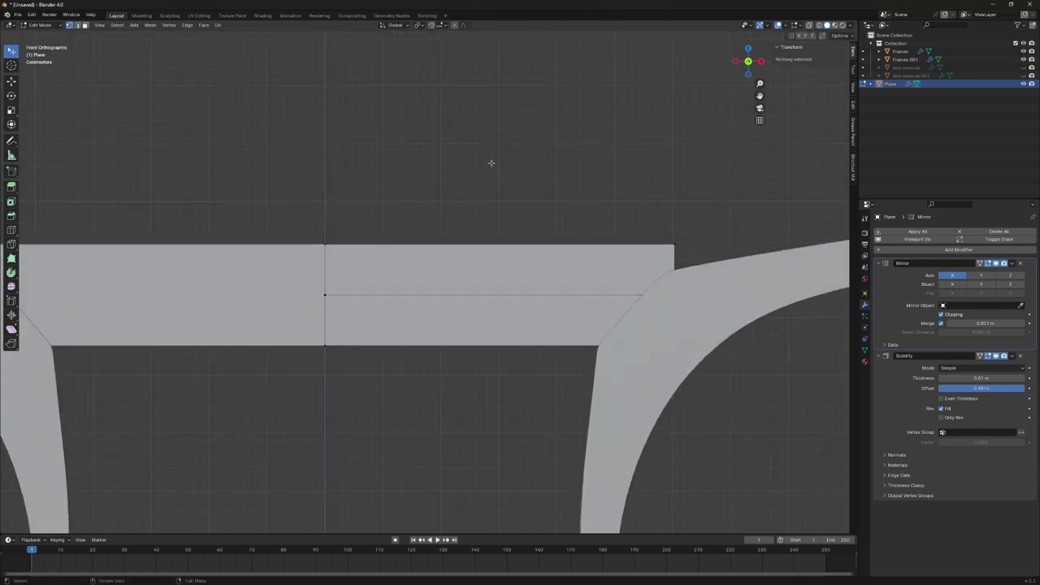
pyautogui.scroll(-4, 491, 163)
pyautogui.moveTo(491, 162)
pyautogui.mouseDown(button='middle')
pyautogui.moveTo(537, 329)
pyautogui.moveTo(731, 309)
pyautogui.mouseUp(button='middle')
pyautogui.press('g')
pyautogui.press('x')
pyautogui.click(959, 249)
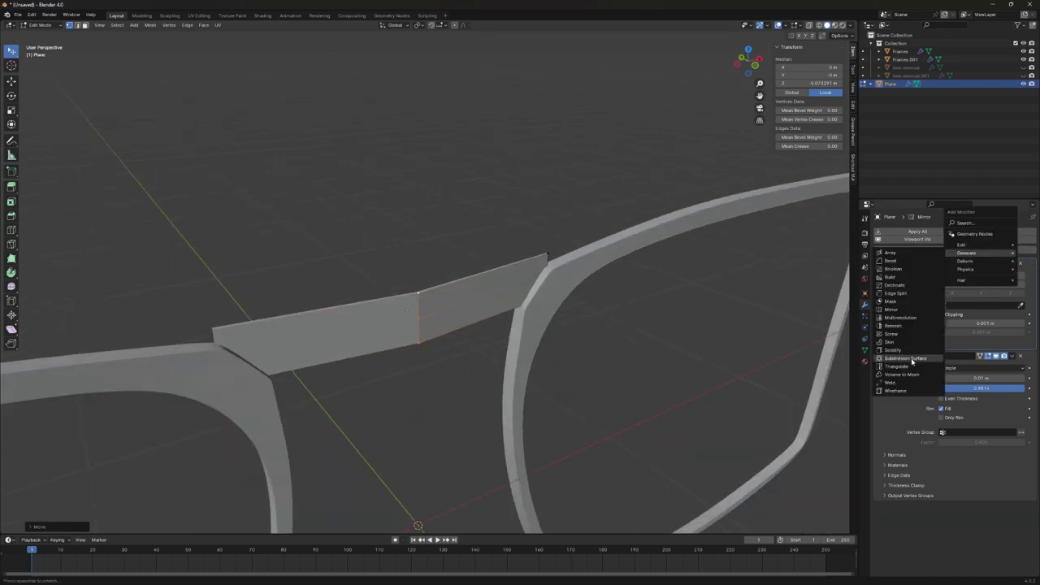
# Add a Subdivision Surface modifier to the bridge and shade it smooth.
pyautogui.click(911, 361)
pyautogui.press('Tab')
pyautogui.moveTo(569, 350); pyautogui.dragTo(696, 342, button='middle')
pyautogui.rightClick(423, 286)
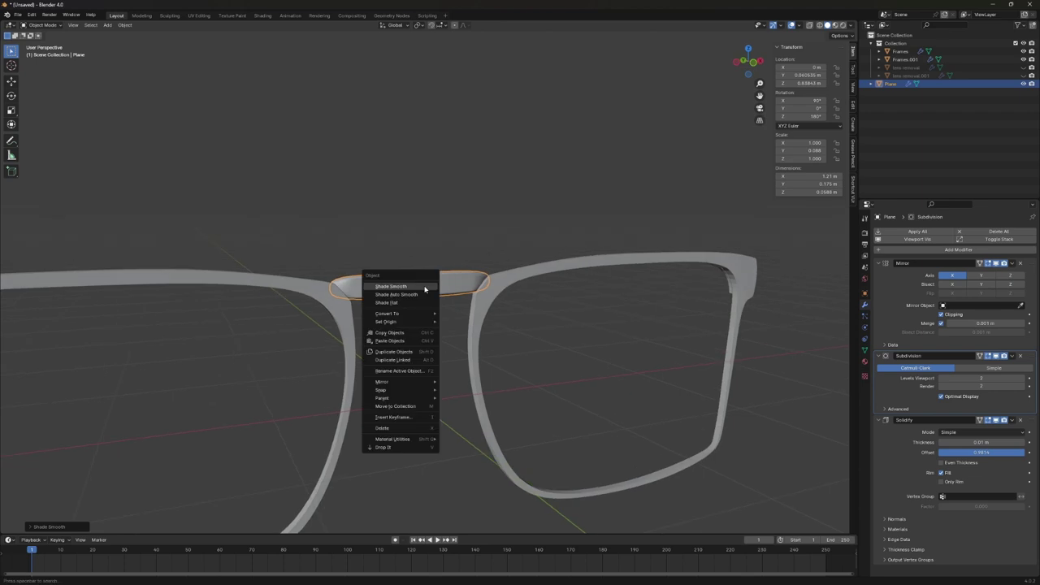
pyautogui.click(424, 290)
# Select the bridge from a straight-on front view and enter Edit Mode.
pyautogui.moveTo(609, 320)
pyautogui.mouseDown(button='middle')
pyautogui.moveTo(569, 301)
pyautogui.moveTo(708, 332)
pyautogui.mouseUp(button='middle')
pyautogui.press('KP_1')
pyautogui.click(520, 306)
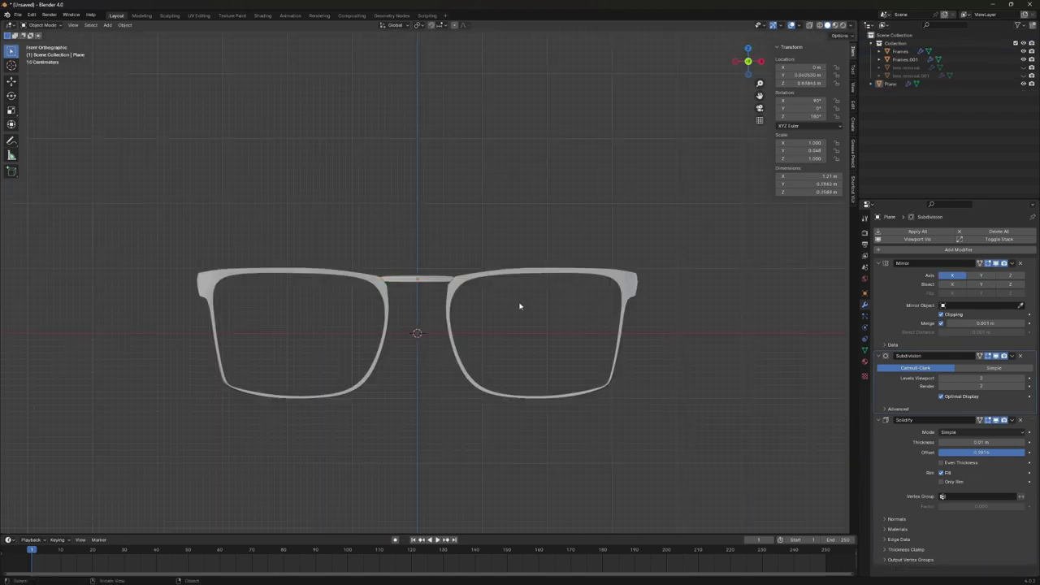
pyautogui.click(501, 283)
pyautogui.press('Tab')
pyautogui.scroll(5, 428, 277)
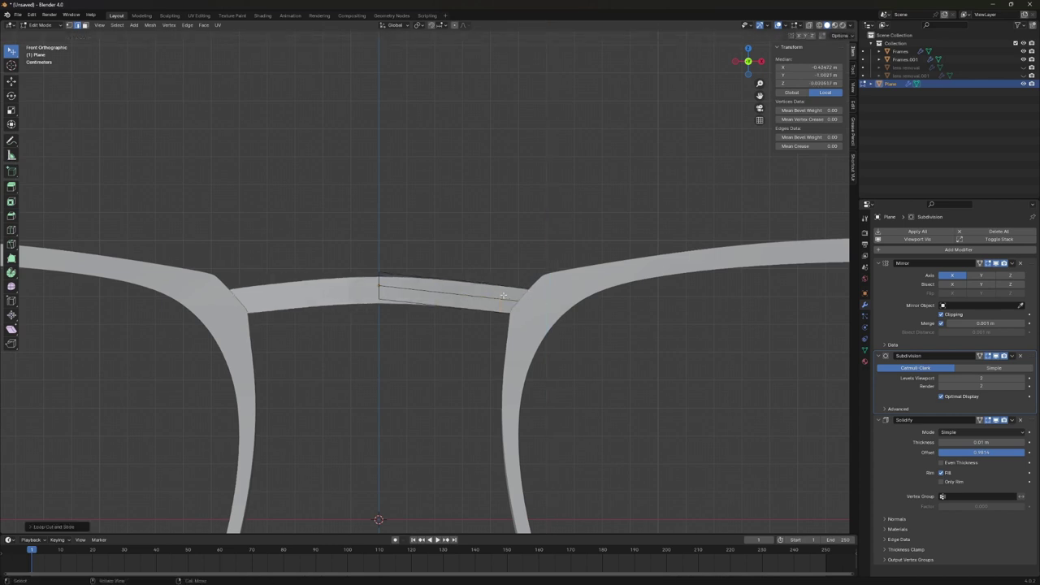
# View the bridge from the side and move its selection along the Y axis.
pyautogui.press('Tab')
pyautogui.scroll(-3, 416, 254)
pyautogui.moveTo(539, 304)
pyautogui.mouseDown(button='middle')
pyautogui.moveTo(318, 320)
pyautogui.moveTo(704, 130)
pyautogui.moveTo(251, 304)
pyautogui.moveTo(317, 344)
pyautogui.moveTo(351, 342)
pyautogui.moveTo(395, 360)
pyautogui.moveTo(413, 349)
pyautogui.moveTo(422, 367)
pyautogui.moveTo(374, 362)
pyautogui.moveTo(453, 379)
pyautogui.moveTo(413, 371)
pyautogui.moveTo(418, 333)
pyautogui.moveTo(342, 371)
pyautogui.moveTo(392, 372)
pyautogui.mouseUp(button='middle')
pyautogui.press('Tab')
pyautogui.press('Tab')
pyautogui.press('g')
pyautogui.press('y')
# Cut two edge loops across the bridge and push the middle loop forward along Y.
pyautogui.press('Tab')
pyautogui.hotkey('ctrl', 'r')
pyautogui.click(423, 367)
pyautogui.hotkey('ctrl', 'r')
pyautogui.click(317, 370)
pyautogui.press('g')
pyautogui.press('y')
pyautogui.press('Tab')
# Move the Solidify modifier above Subdivision Surface in the modifier stack.
pyautogui.scroll(5, 385, 420)
pyautogui.click(385, 421)
pyautogui.moveTo(386, 420); pyautogui.dragTo(423, 406, button='middle')
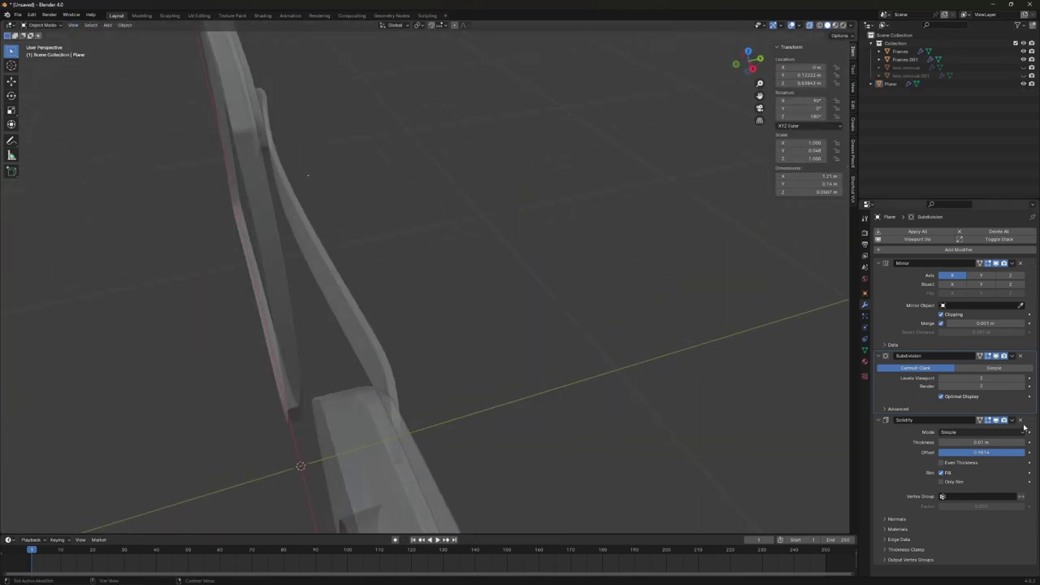
pyautogui.moveTo(1026, 421); pyautogui.dragTo(1026, 355)
pyautogui.moveTo(479, 325); pyautogui.dragTo(470, 320, button='middle')
# Raise the Solidify thickness of the bridge to 0.09 m.
pyautogui.moveTo(277, 212)
pyautogui.mouseDown(button='middle')
pyautogui.moveTo(534, 339)
pyautogui.moveTo(544, 304)
pyautogui.mouseUp(button='middle')
pyautogui.rightClick(439, 268)
pyautogui.click(458, 271)
pyautogui.scroll(-4, 544, 303)
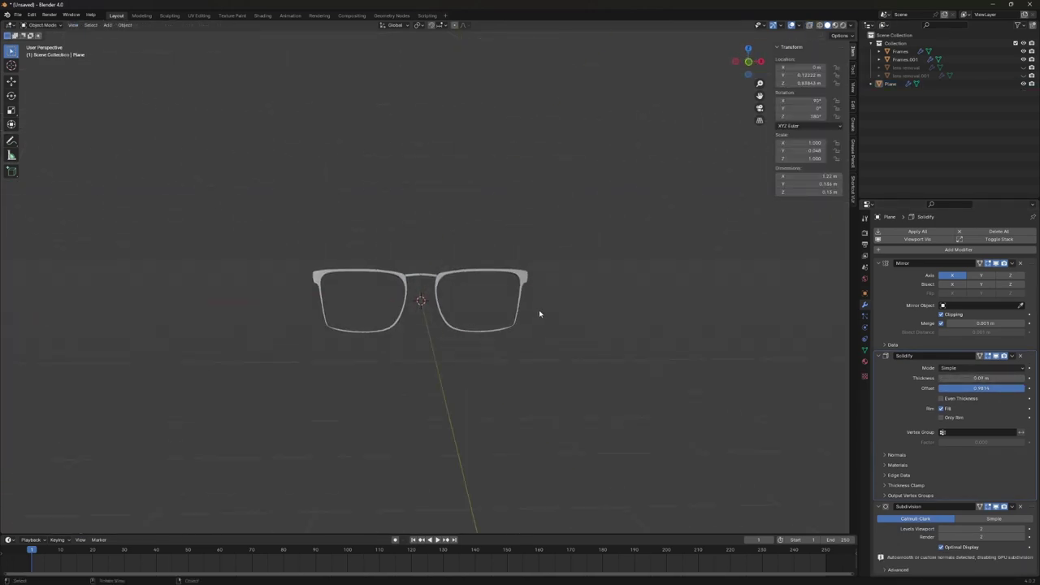
# Enter Edit Mode and zoom in close on the bridge end.
pyautogui.press('Tab')
pyautogui.scroll(5, 539, 314)
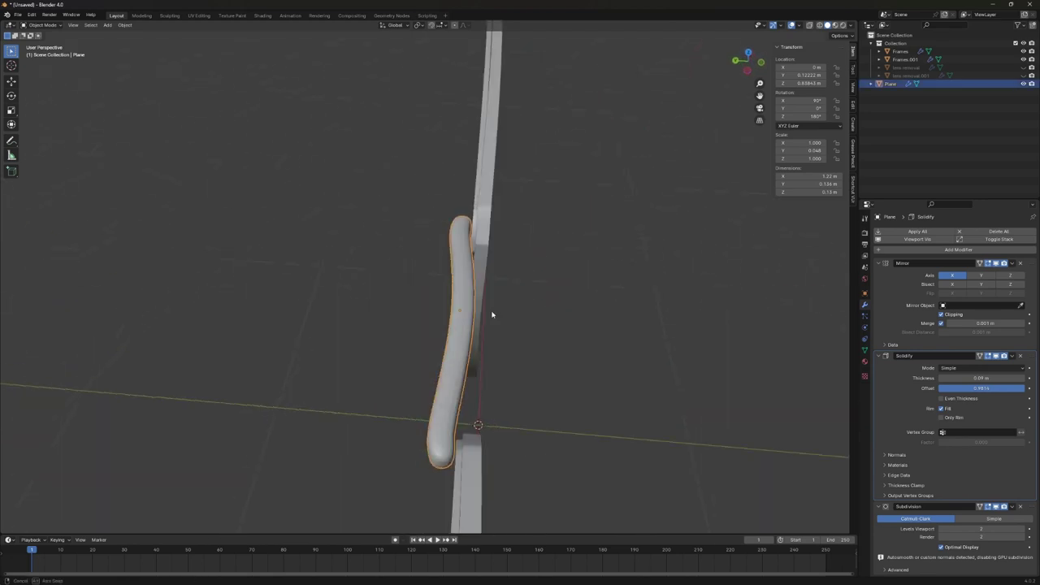
pyautogui.moveTo(539, 313)
pyautogui.mouseDown(button='middle')
pyautogui.moveTo(539, 367)
pyautogui.moveTo(100, 41)
pyautogui.mouseUp(button='middle')
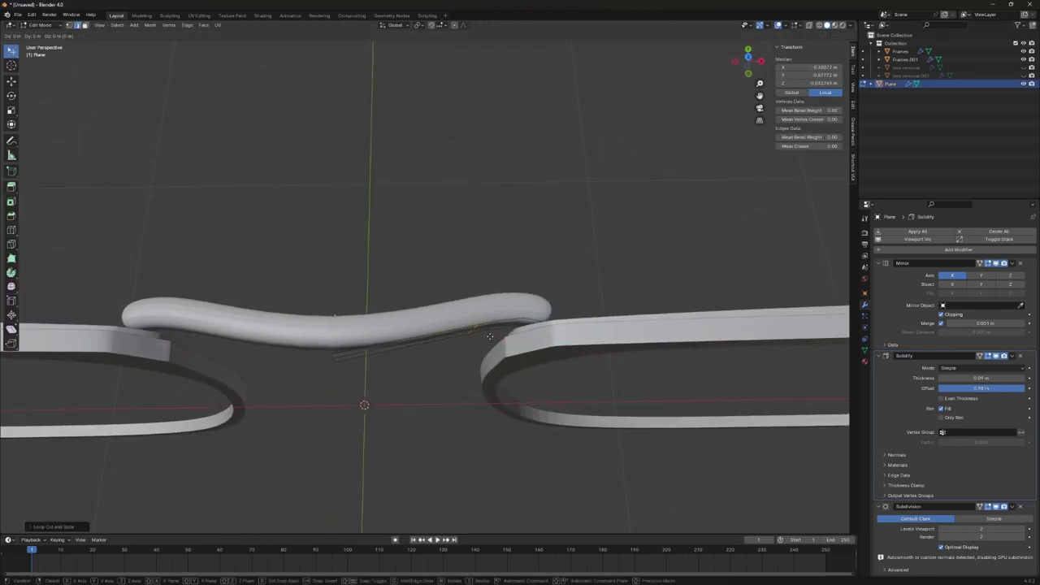
pyautogui.press('Tab')
pyautogui.scroll(4, 583, 364)
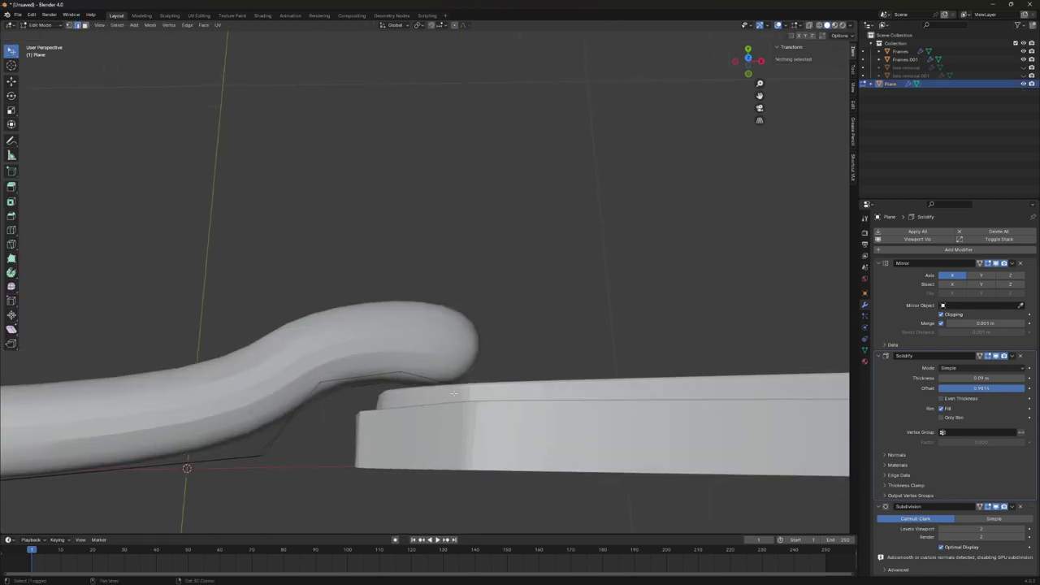
pyautogui.moveTo(584, 364); pyautogui.dragTo(520, 309, button='middle')
# Move an edge at the bridge end to reshape the arch near the rim.
pyautogui.click(497, 297)
pyautogui.press('g')
pyautogui.click(516, 305)
pyautogui.scroll(-4, 515, 304)
pyautogui.moveTo(574, 349); pyautogui.dragTo(533, 301, button='middle')
pyautogui.scroll(4, 417, 310)
pyautogui.press('Tab')
pyautogui.scroll(-2, 491, 254)
pyautogui.scroll(-3, 533, 300)
# In front view, raise the bridge tip vertices along Z to meet the rims.
pyautogui.press('KP_1')
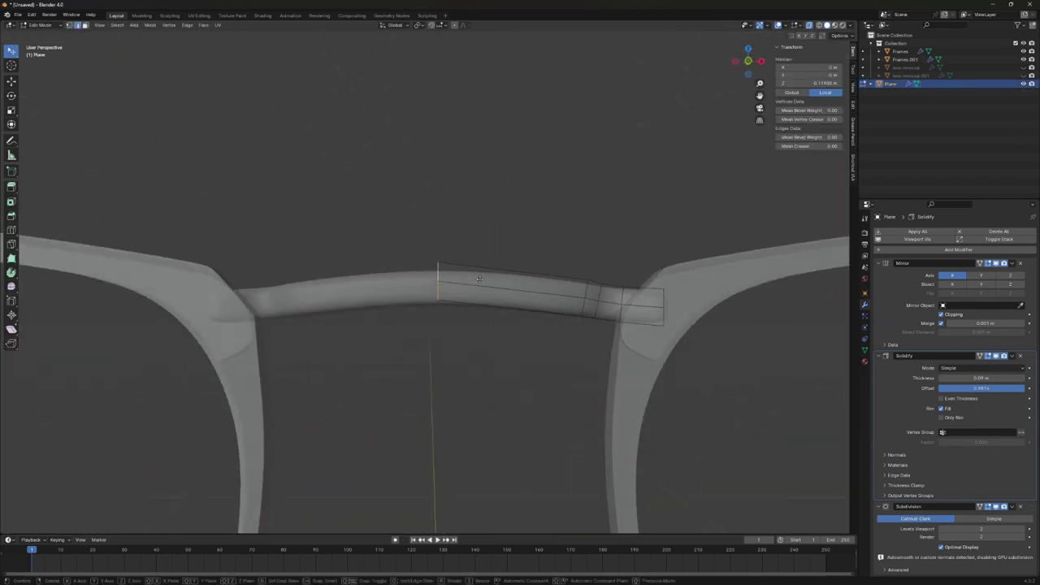
pyautogui.scroll(-3, 490, 255)
pyautogui.scroll(4, 448, 318)
pyautogui.scroll(-3, 448, 318)
pyautogui.press('Tab')
pyautogui.scroll(-6, 593, 337)
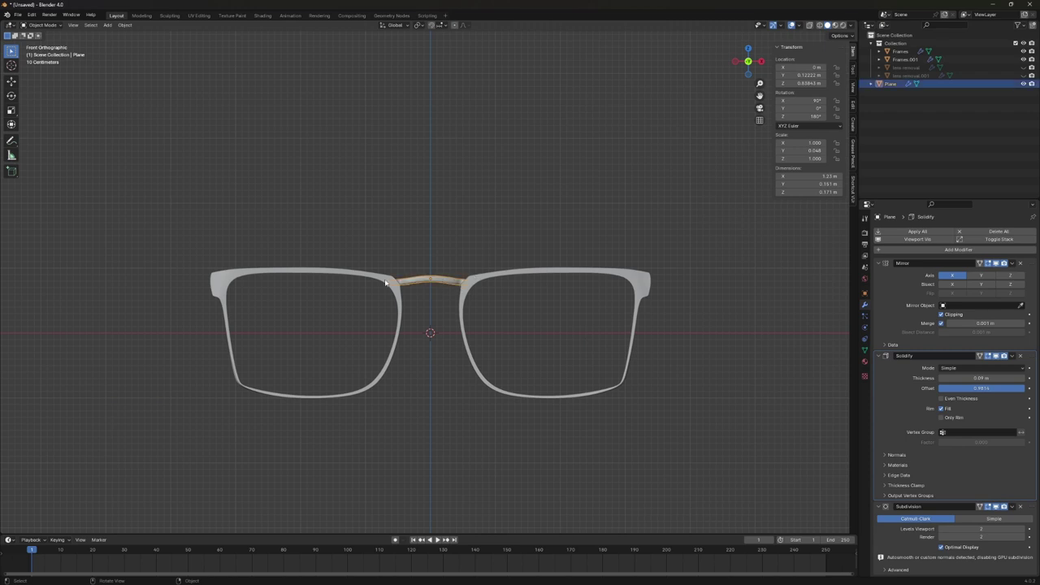
pyautogui.press('Tab')
pyautogui.scroll(5, 386, 282)
pyautogui.press('g')
pyautogui.press('z')
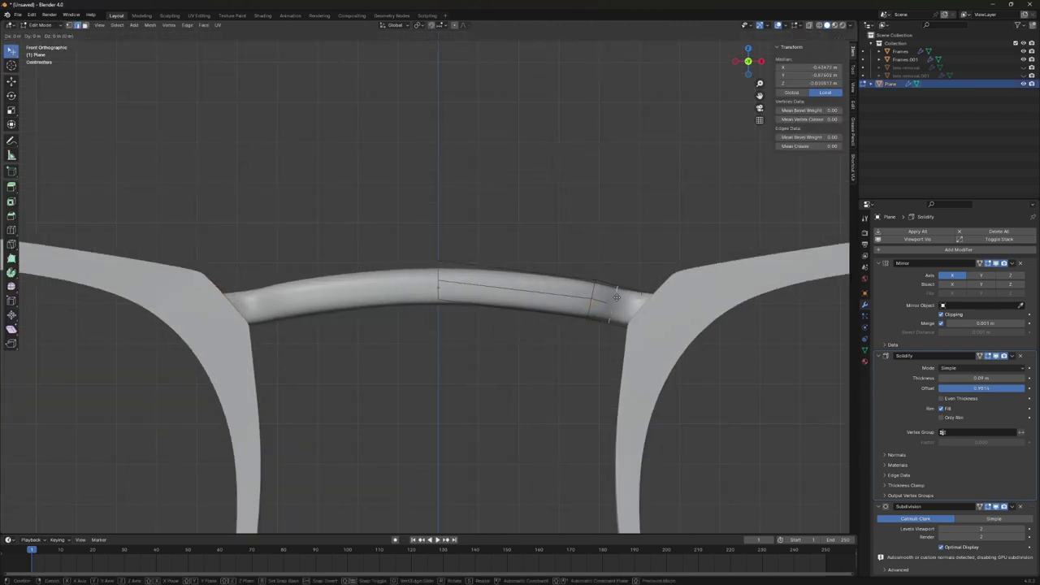
pyautogui.click(616, 293)
pyautogui.scroll(-4, 643, 342)
pyautogui.scroll(6, 423, 333)
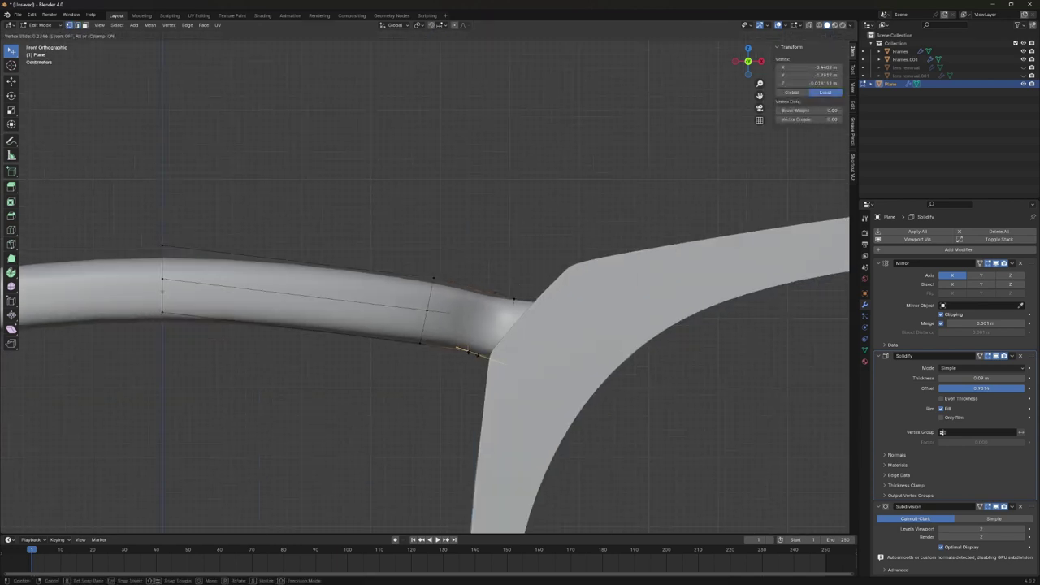
# Orbit around the glasses to check the curved bridge, then clear the vertex selection.
pyautogui.moveTo(467, 351); pyautogui.dragTo(448, 387, button='middle')
pyautogui.scroll(-5, 455, 382)
pyautogui.scroll(6, 449, 387)
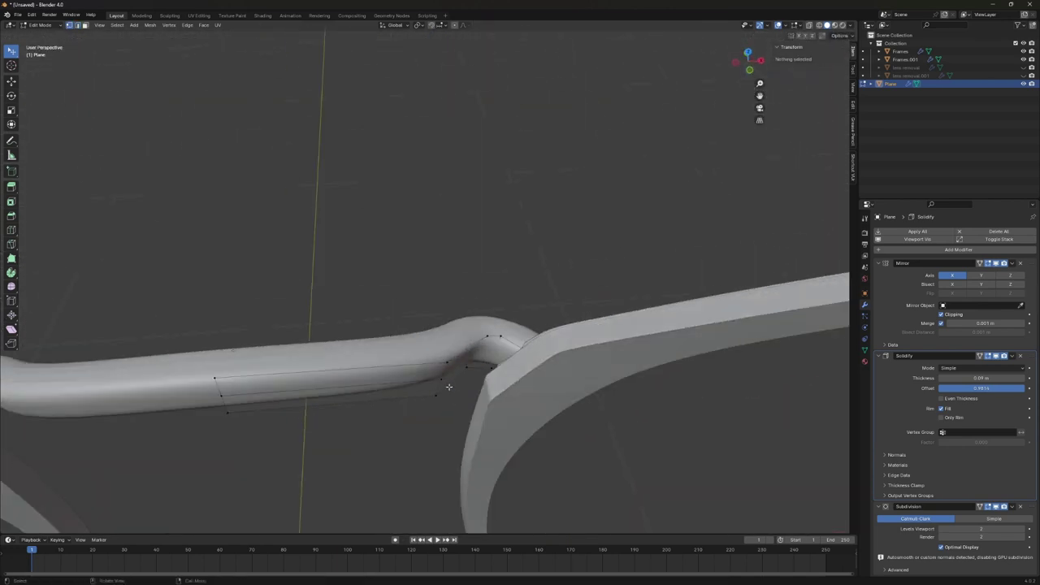
pyautogui.scroll(-4, 537, 406)
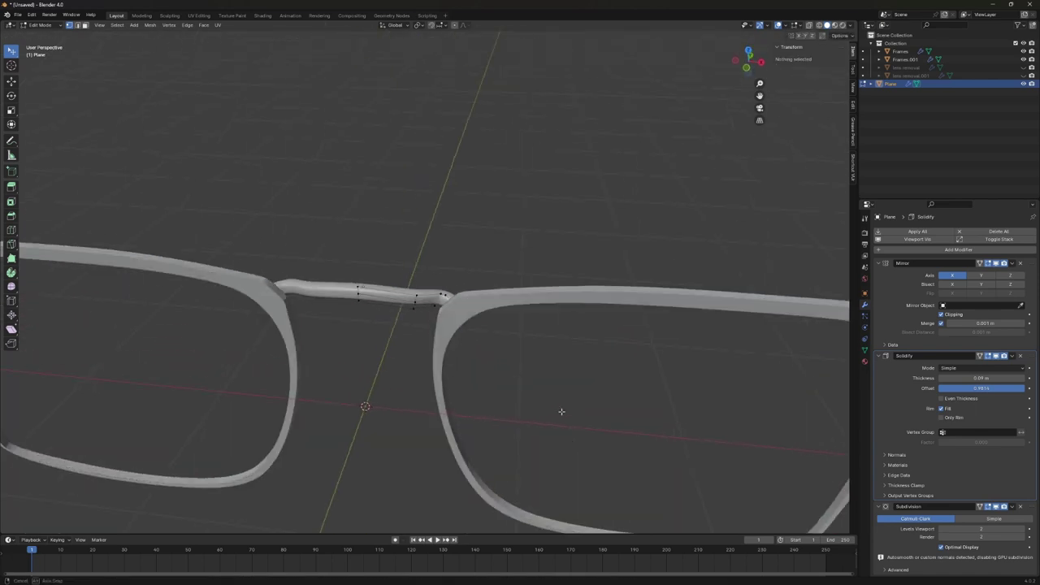
pyautogui.moveTo(537, 406)
pyautogui.mouseDown(button='middle')
pyautogui.moveTo(479, 390)
pyautogui.moveTo(423, 318)
pyautogui.mouseUp(button='middle')
pyautogui.scroll(3, 479, 390)
pyautogui.click(470, 384)
# Select the lens object and enter Edit Mode from a side view.
pyautogui.press('Tab')
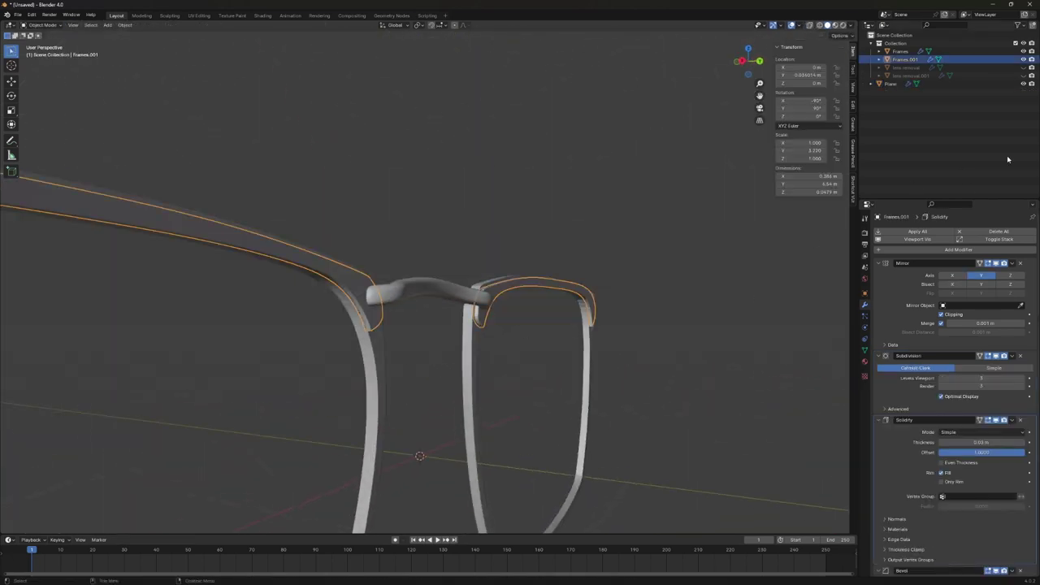
pyautogui.click(907, 67)
pyautogui.scroll(3, 659, 149)
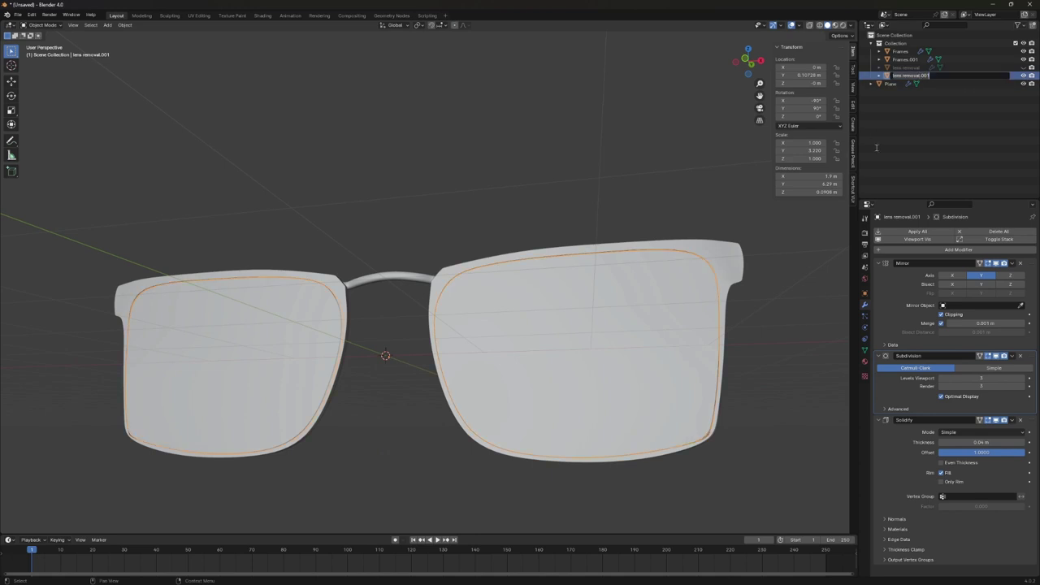
pyautogui.moveTo(625, 82)
pyautogui.mouseDown(button='middle')
pyautogui.moveTo(492, 344)
pyautogui.moveTo(489, 392)
pyautogui.moveTo(468, 418)
pyautogui.moveTo(607, 421)
pyautogui.moveTo(558, 425)
pyautogui.mouseUp(button='middle')
pyautogui.press('Tab')
pyautogui.press('Tab')
pyautogui.press('Tab')
pyautogui.scroll(5, 337, 272)
pyautogui.scroll(3, 466, 378)
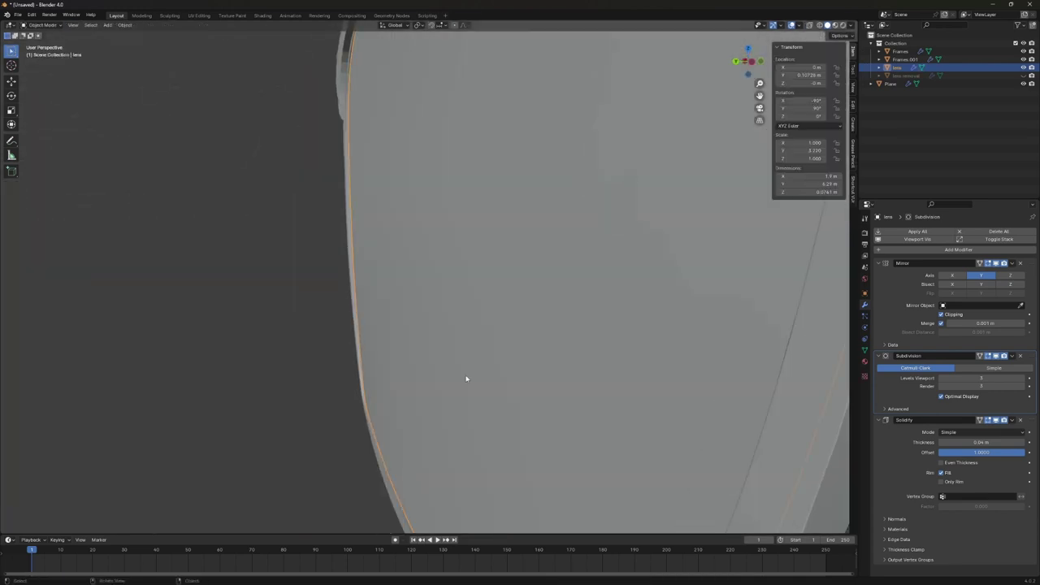
# Inspect the lens vertices from the side, selecting one, then return to Object Mode.
pyautogui.hotkey('alt', 'a')
pyautogui.scroll(-3, 65, 295)
pyautogui.scroll(-4, 536, 281)
pyautogui.click(537, 282)
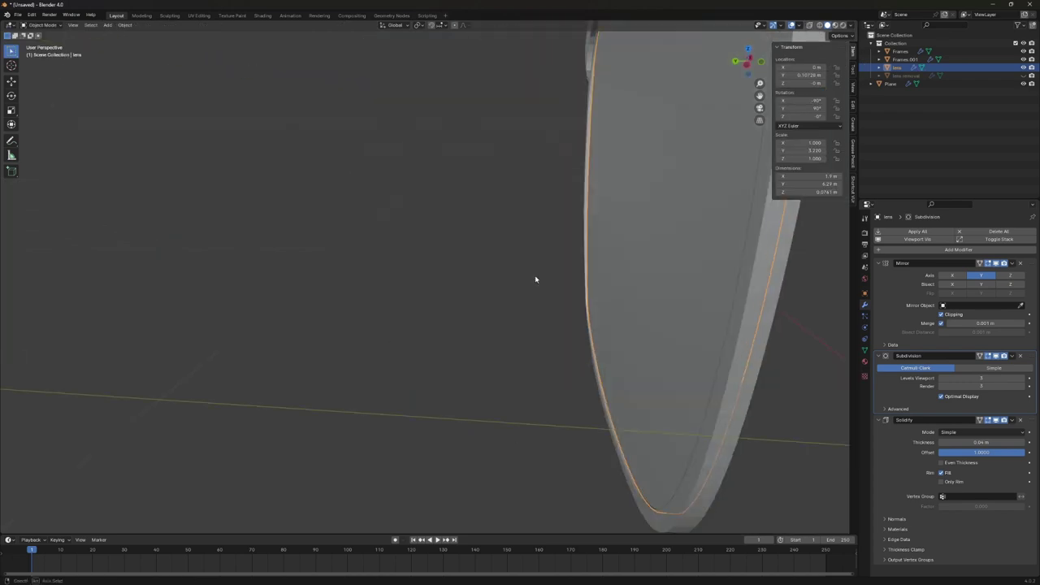
pyautogui.moveTo(536, 281)
pyautogui.mouseDown(button='middle')
pyautogui.moveTo(620, 240)
pyautogui.moveTo(557, 295)
pyautogui.moveTo(401, 323)
pyautogui.moveTo(448, 288)
pyautogui.moveTo(425, 250)
pyautogui.mouseUp(button='middle')
pyautogui.scroll(-6, 557, 295)
pyautogui.press('Tab')
pyautogui.scroll(6, 557, 295)
pyautogui.press('Tab')
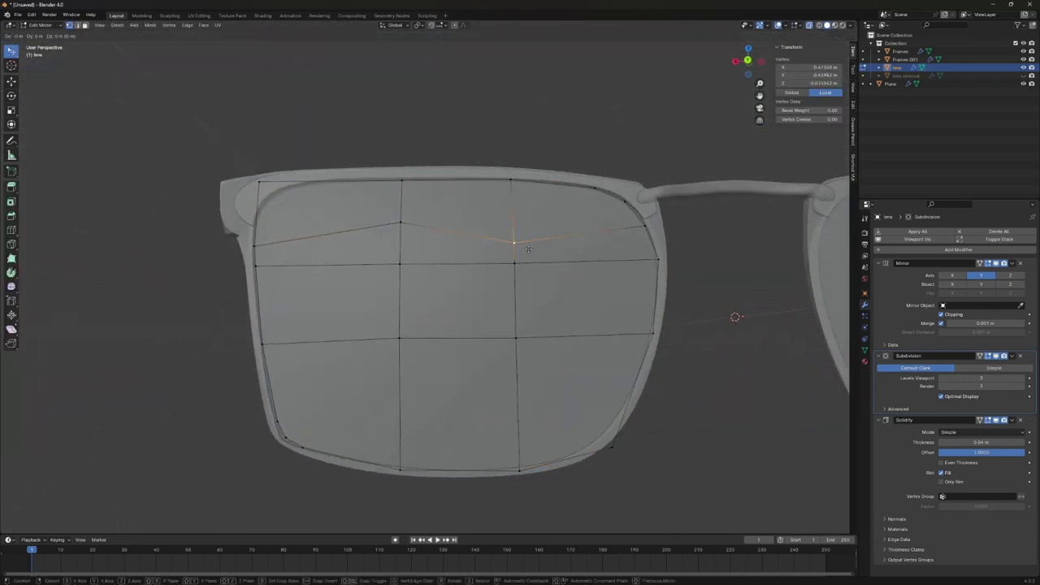
pyautogui.moveTo(550, 269)
pyautogui.mouseDown(button='middle')
pyautogui.moveTo(504, 298)
pyautogui.moveTo(487, 330)
pyautogui.moveTo(509, 318)
pyautogui.moveTo(402, 325)
pyautogui.moveTo(474, 304)
pyautogui.moveTo(407, 344)
pyautogui.moveTo(470, 379)
pyautogui.moveTo(441, 371)
pyautogui.mouseUp(button='middle')
pyautogui.click(401, 325)
pyautogui.press('Tab')
# Set the lens Z rotation to 180°, tilt it around X, then select the bridge.
pyautogui.scroll(-5, 557, 379)
pyautogui.moveTo(557, 379)
pyautogui.mouseDown(button='middle')
pyautogui.moveTo(515, 415)
pyautogui.moveTo(597, 460)
pyautogui.moveTo(595, 366)
pyautogui.mouseUp(button='middle')
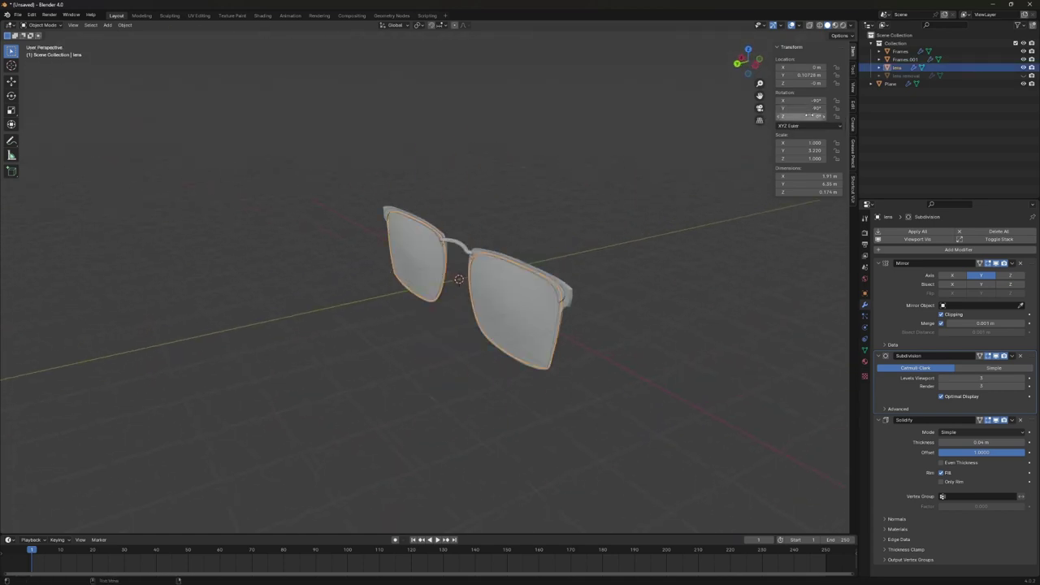
pyautogui.write('0')
pyautogui.press('Return')
pyautogui.moveTo(617, 260); pyautogui.dragTo(502, 343, button='middle')
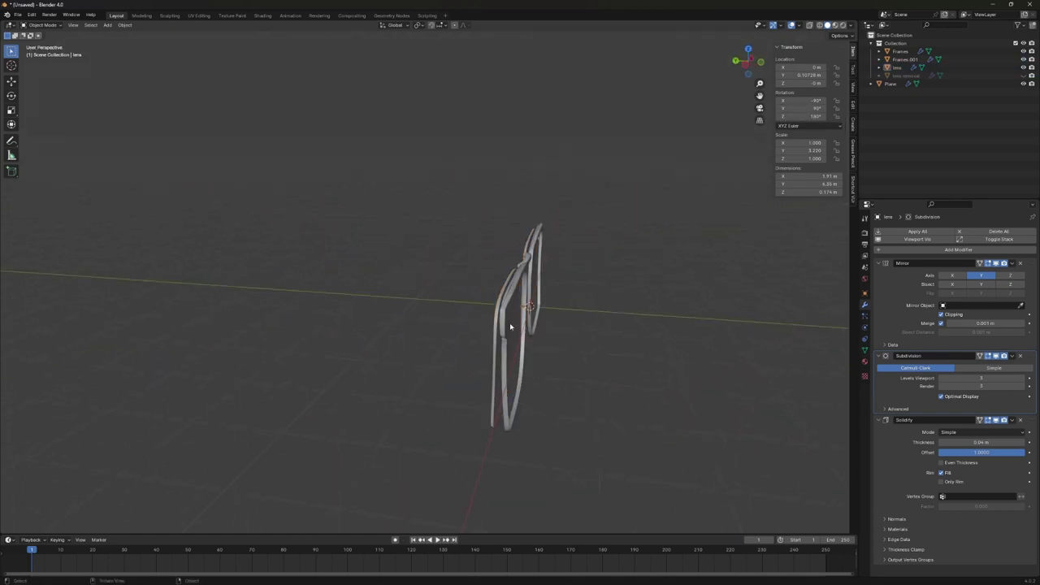
pyautogui.moveTo(807, 102); pyautogui.dragTo(772, 102)
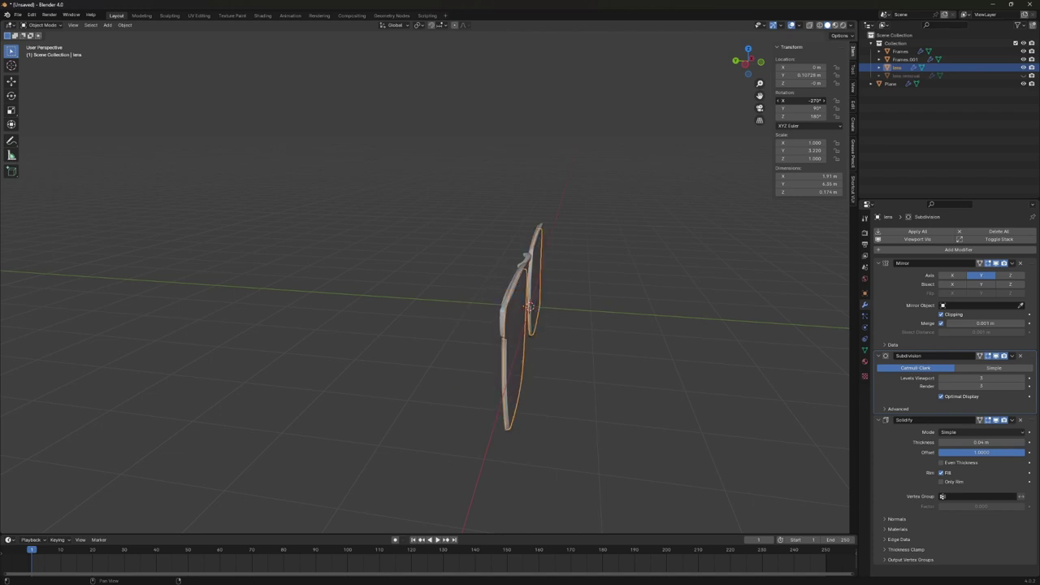
pyautogui.moveTo(531, 305)
pyautogui.mouseDown(button='middle')
pyautogui.moveTo(620, 378)
pyautogui.moveTo(514, 318)
pyautogui.moveTo(581, 363)
pyautogui.moveTo(531, 395)
pyautogui.moveTo(603, 351)
pyautogui.moveTo(639, 157)
pyautogui.mouseUp(button='middle')
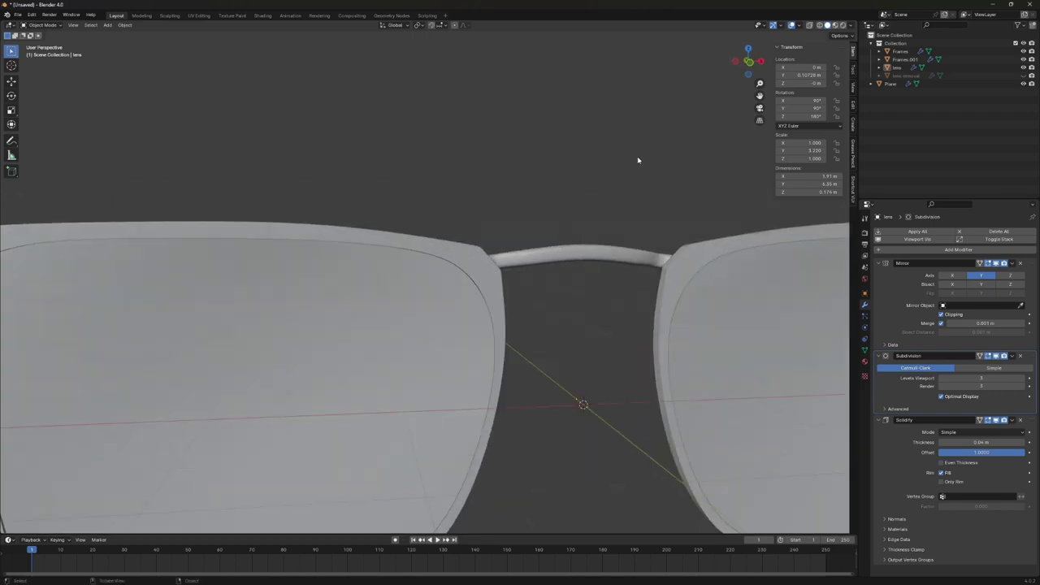
pyautogui.click(426, 232)
pyautogui.moveTo(466, 243)
pyautogui.mouseDown(button='middle')
pyautogui.moveTo(622, 376)
pyautogui.moveTo(691, 325)
pyautogui.mouseUp(button='middle')
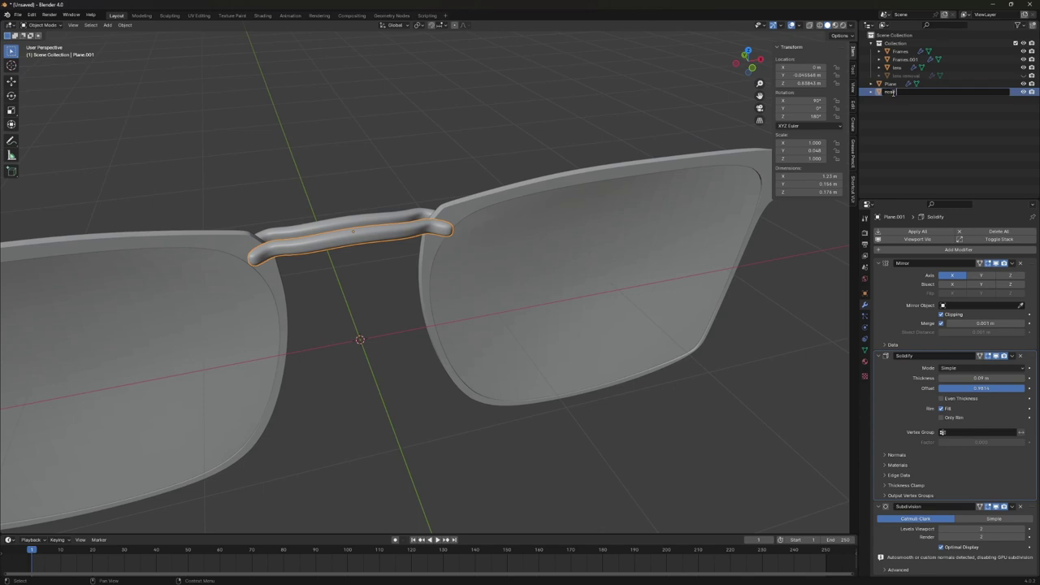
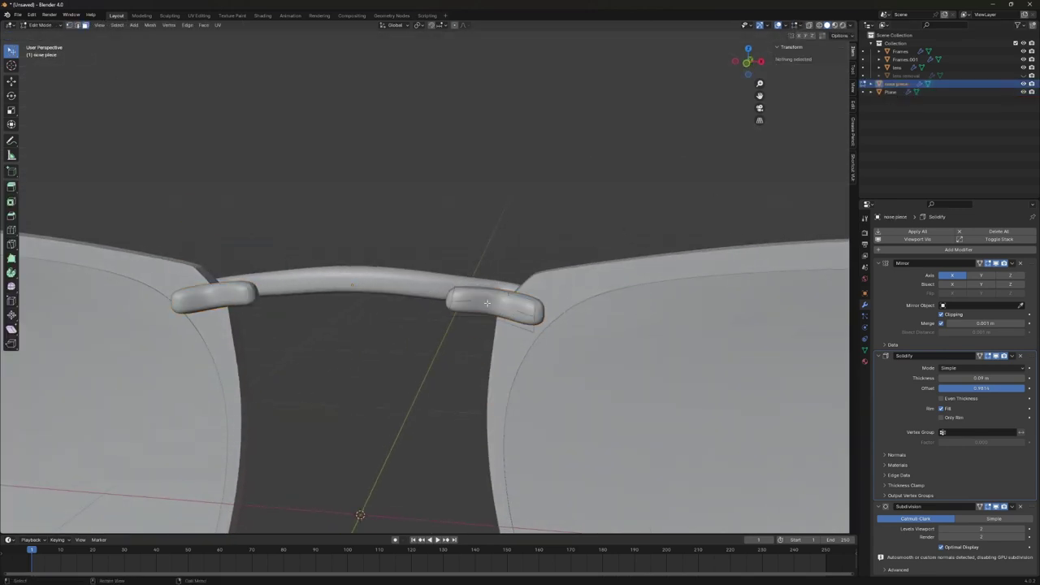
# Confirm the nose piece rotation, then undo the last nose pad reshaping.
pyautogui.click(536, 370)
pyautogui.scroll(-4, 536, 371)
pyautogui.moveTo(536, 370); pyautogui.dragTo(512, 210, button='middle')
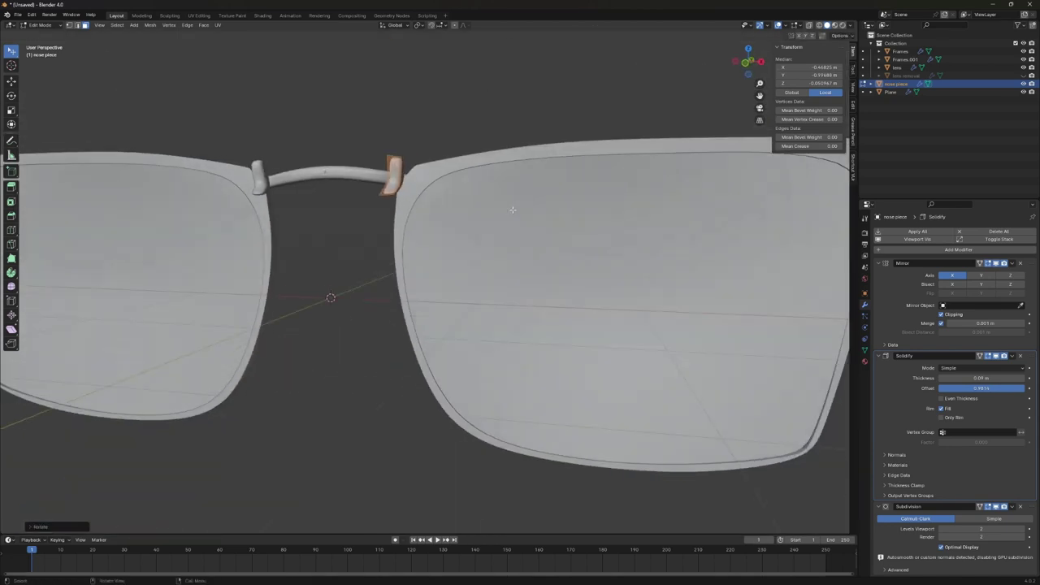
pyautogui.moveTo(394, 205); pyautogui.dragTo(441, 265, button='middle')
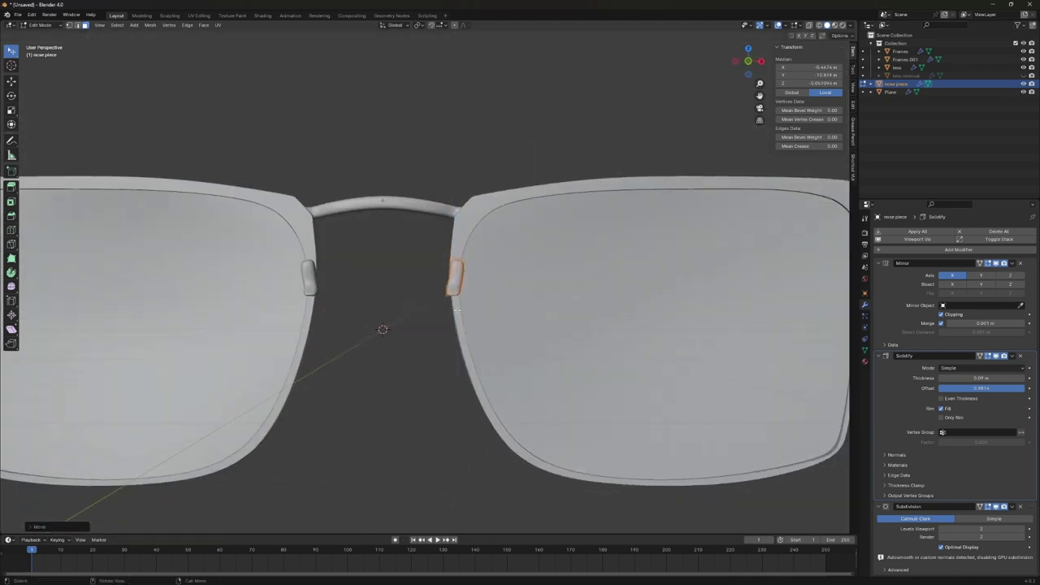
pyautogui.scroll(5, 442, 265)
pyautogui.hotkey('ctrl', 'z')
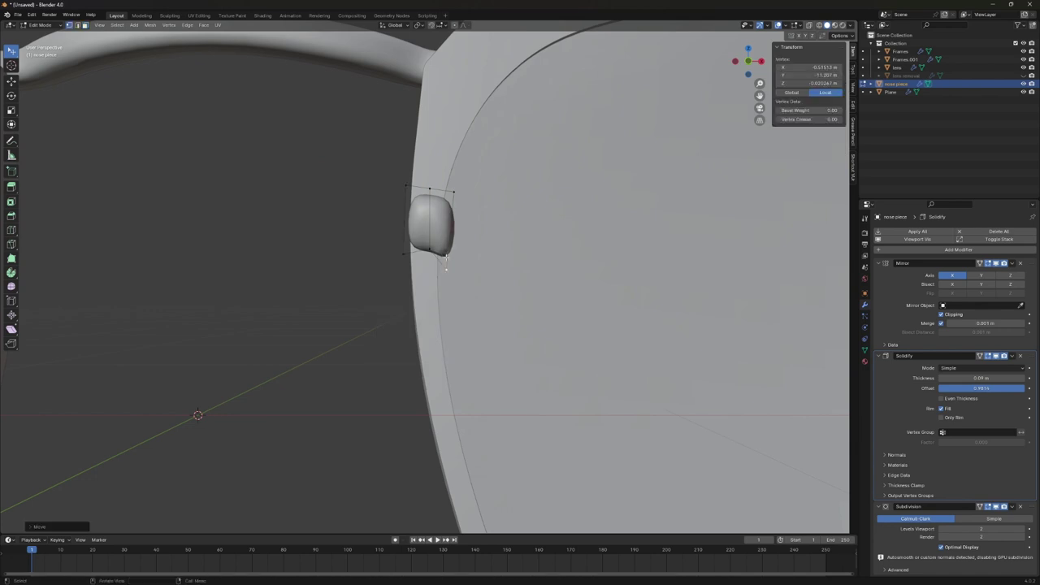
# Select a nose pad edge and stretch it along the Y axis.
pyautogui.moveTo(446, 258)
pyautogui.mouseDown(button='middle')
pyautogui.moveTo(655, 244)
pyautogui.moveTo(539, 255)
pyautogui.moveTo(546, 225)
pyautogui.moveTo(363, 274)
pyautogui.moveTo(417, 222)
pyautogui.mouseUp(button='middle')
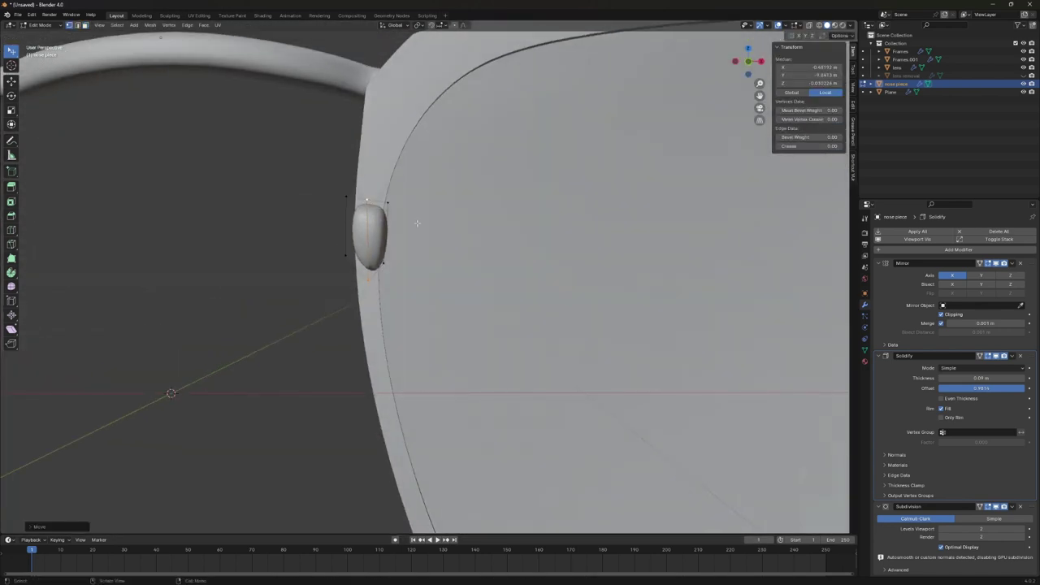
pyautogui.keyDown('shift'); pyautogui.click(349, 258); pyautogui.keyUp('shift')
pyautogui.moveTo(349, 257)
pyautogui.mouseDown(button='middle')
pyautogui.moveTo(476, 268)
pyautogui.moveTo(540, 233)
pyautogui.mouseUp(button='middle')
pyautogui.moveTo(469, 218); pyautogui.dragTo(486, 281, button='middle')
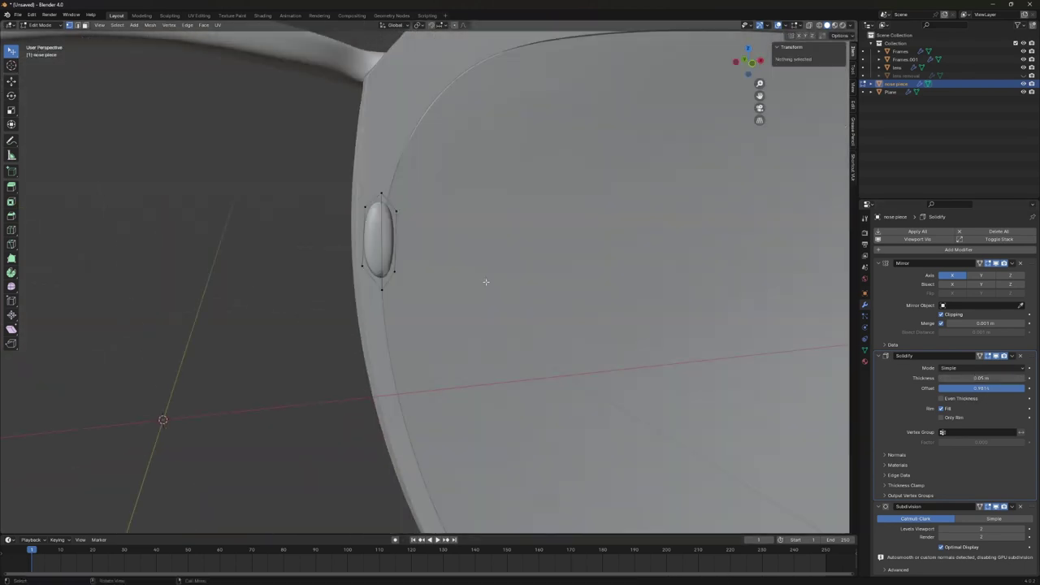
pyautogui.press('g')
pyautogui.press('y')
pyautogui.click(577, 296)
# Stretch the nose pad along Z into a tall slim oval.
pyautogui.moveTo(577, 296); pyautogui.dragTo(515, 266, button='middle')
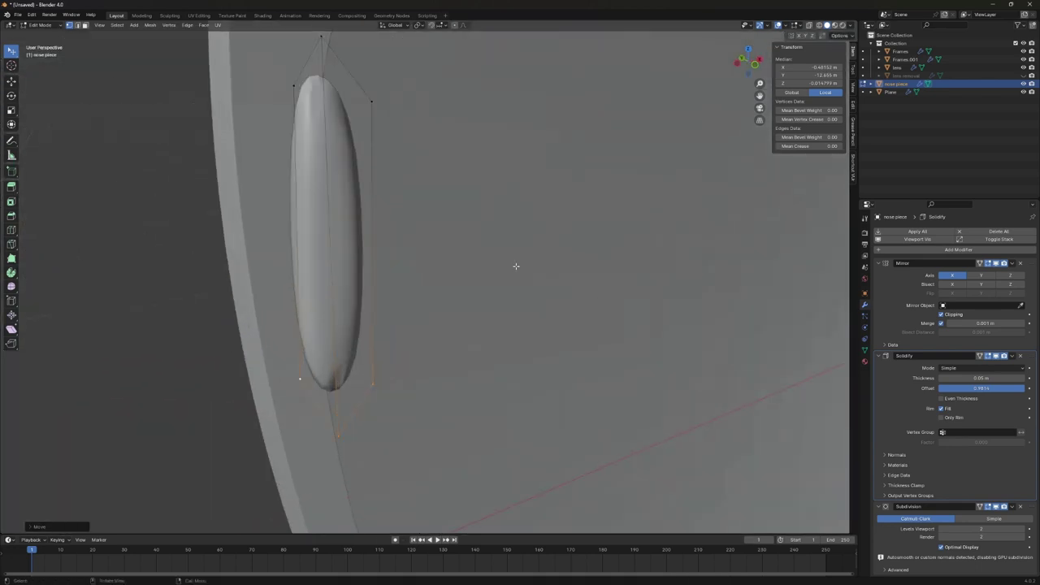
pyautogui.click(333, 94)
pyautogui.moveTo(334, 94); pyautogui.dragTo(351, 158, button='middle')
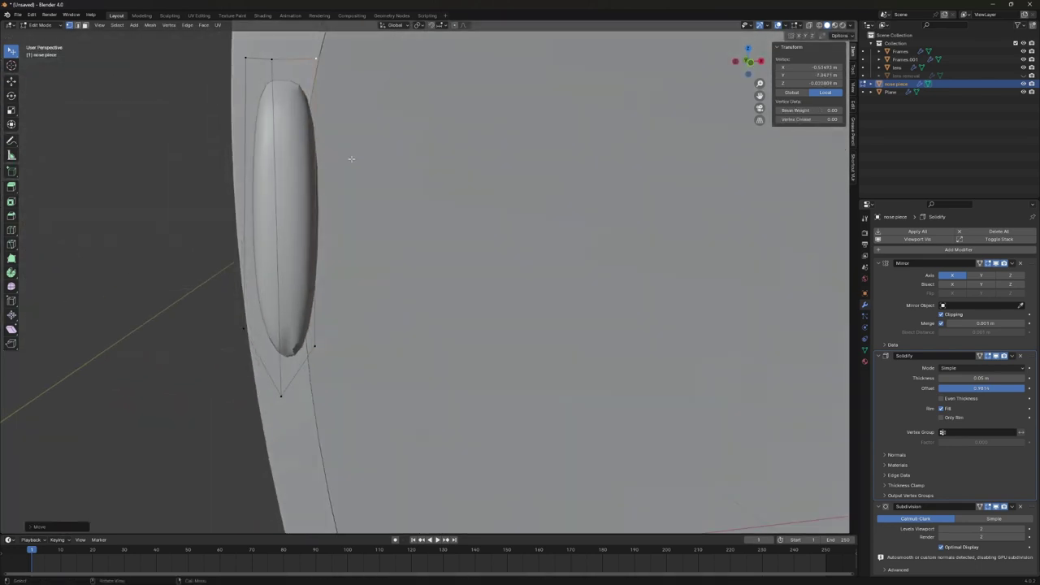
pyautogui.click(317, 347)
pyautogui.moveTo(317, 348)
pyautogui.mouseDown(button='middle')
pyautogui.moveTo(499, 295)
pyautogui.moveTo(481, 300)
pyautogui.moveTo(579, 368)
pyautogui.moveTo(622, 262)
pyautogui.mouseUp(button='middle')
# In Object Mode, move the whole nose piece along Y and X against the inner lens rim.
pyautogui.press('Tab')
pyautogui.scroll(-3, 553, 304)
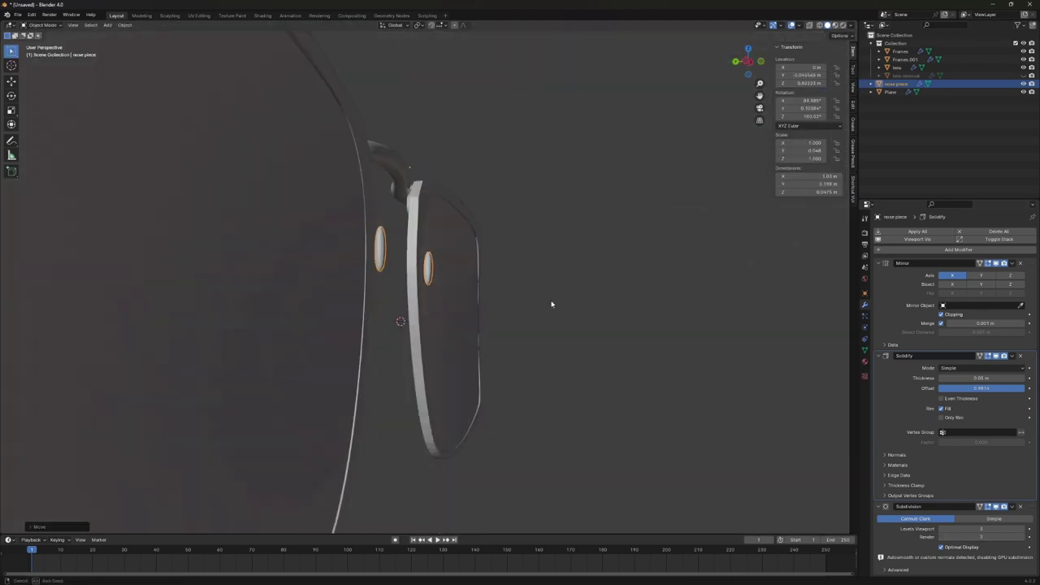
pyautogui.press('g')
pyautogui.press('y')
pyautogui.moveTo(551, 316)
pyautogui.mouseDown(button='middle')
pyautogui.moveTo(525, 272)
pyautogui.moveTo(395, 265)
pyautogui.moveTo(455, 292)
pyautogui.mouseUp(button='middle')
pyautogui.press('x')
pyautogui.scroll(-5, 455, 293)
# Switch to front view and check the lens and nose piece meshes.
pyautogui.press('Tab')
pyautogui.click(401, 313)
pyautogui.press('KP_1')
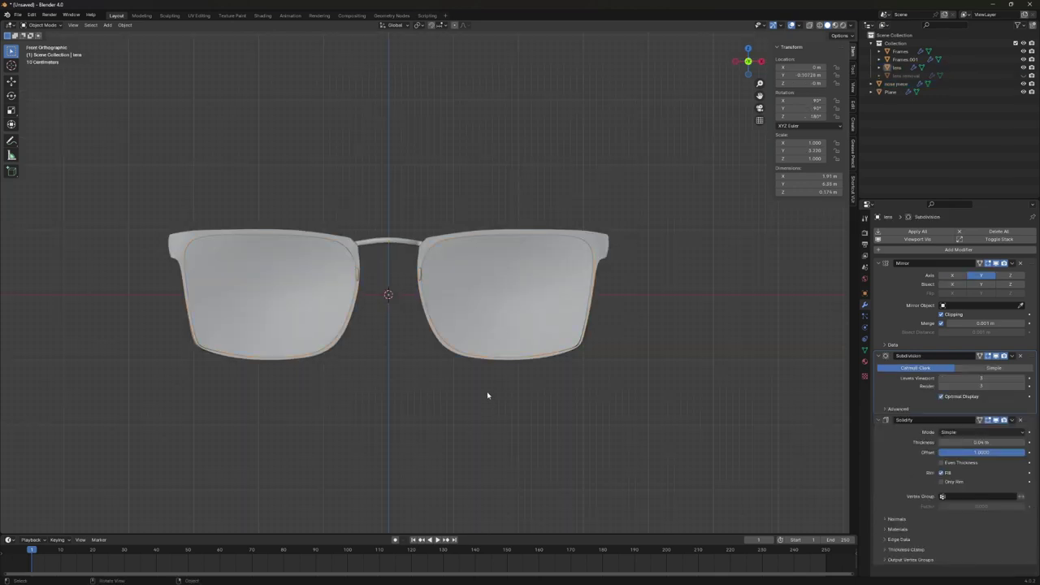
pyautogui.scroll(8, 427, 277)
pyautogui.click(388, 276)
pyautogui.press('Tab')
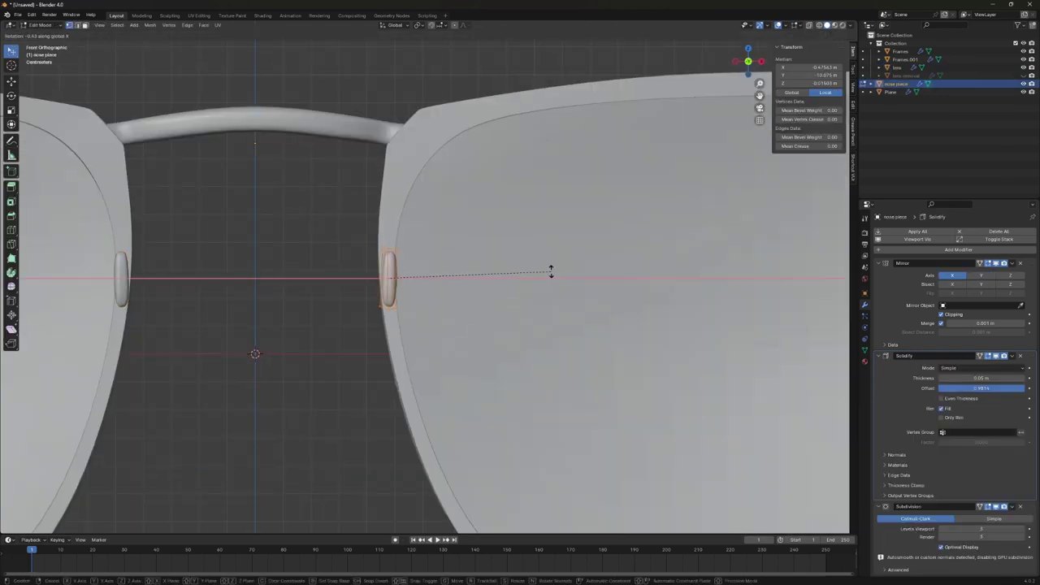
pyautogui.press('Tab')
# Check the Frames mesh in Edit Mode, then reselect the nose piece.
pyautogui.click(414, 290)
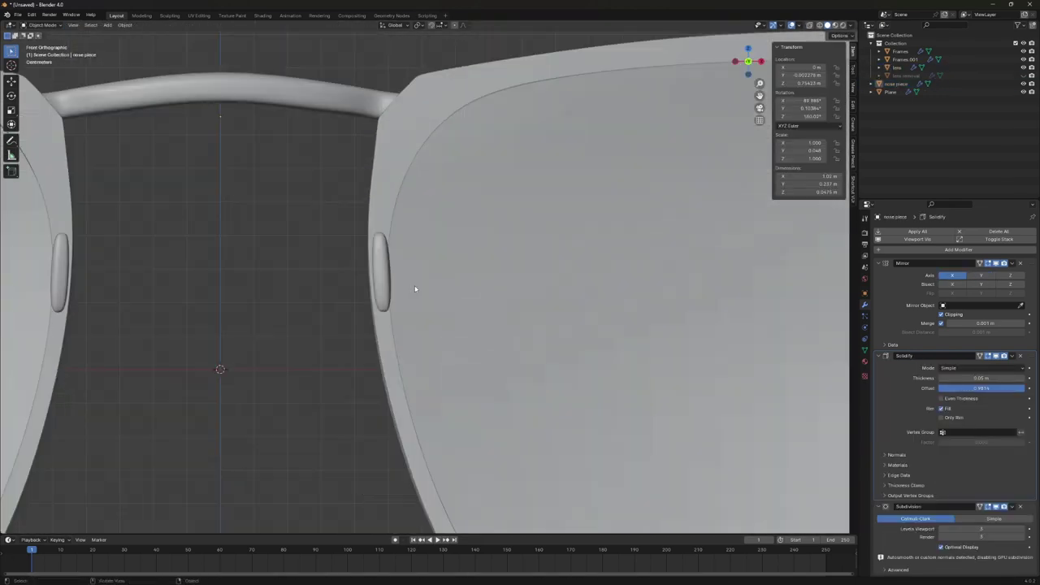
pyautogui.press('Tab')
pyautogui.scroll(3, 401, 263)
pyautogui.press('Tab')
pyautogui.click(410, 262)
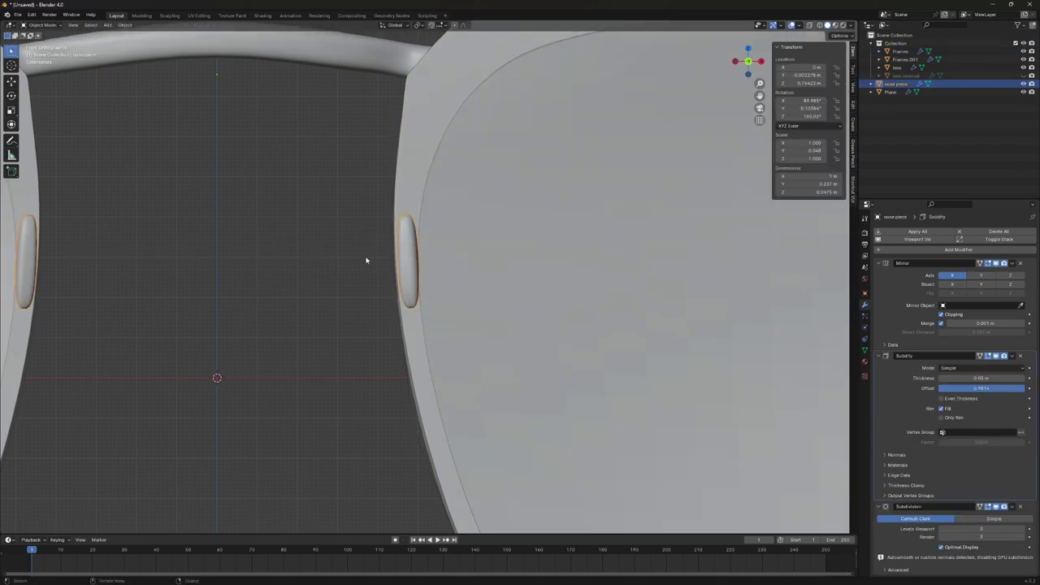
# Duplicate the nose piece as nose piece.001, frame it, and enter its Edit Mode.
pyautogui.moveTo(488, 268)
pyautogui.mouseDown(button='middle')
pyautogui.moveTo(521, 280)
pyautogui.moveTo(481, 206)
pyautogui.moveTo(959, 371)
pyautogui.mouseUp(button='middle')
pyautogui.press('Tab')
pyautogui.press('KP_Decimal')
pyautogui.press('Tab')
# Move all of the copy's vertices along Z and Y into a small flat pad.
pyautogui.moveTo(488, 284); pyautogui.dragTo(440, 217, button='middle')
pyautogui.press('a')
pyautogui.press('g')
pyautogui.press('z')
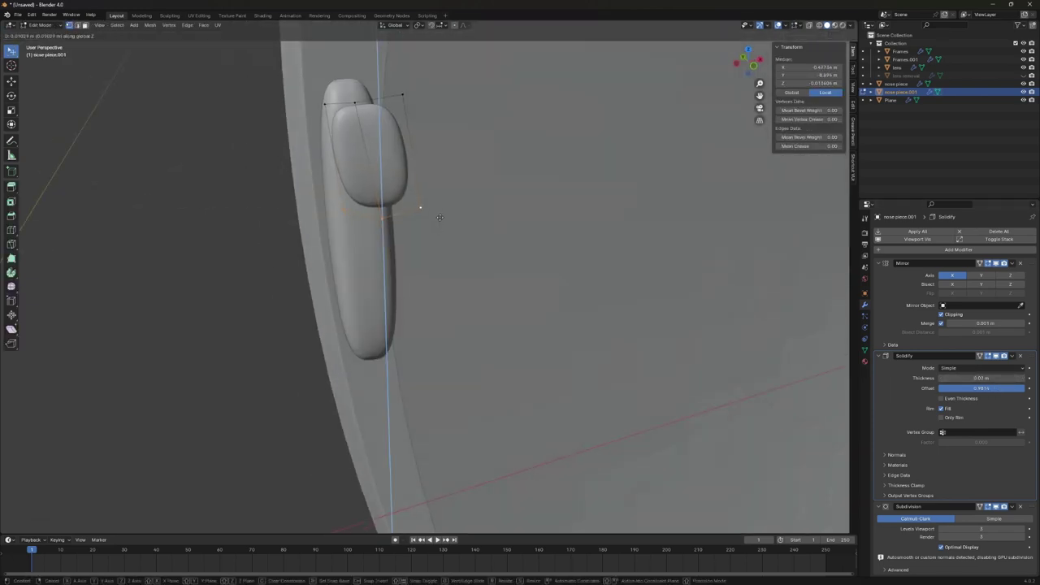
pyautogui.moveTo(415, 169)
pyautogui.mouseDown(button='middle')
pyautogui.moveTo(459, 160)
pyautogui.moveTo(406, 163)
pyautogui.moveTo(344, 140)
pyautogui.mouseUp(button='middle')
pyautogui.press('y')
pyautogui.click(406, 163)
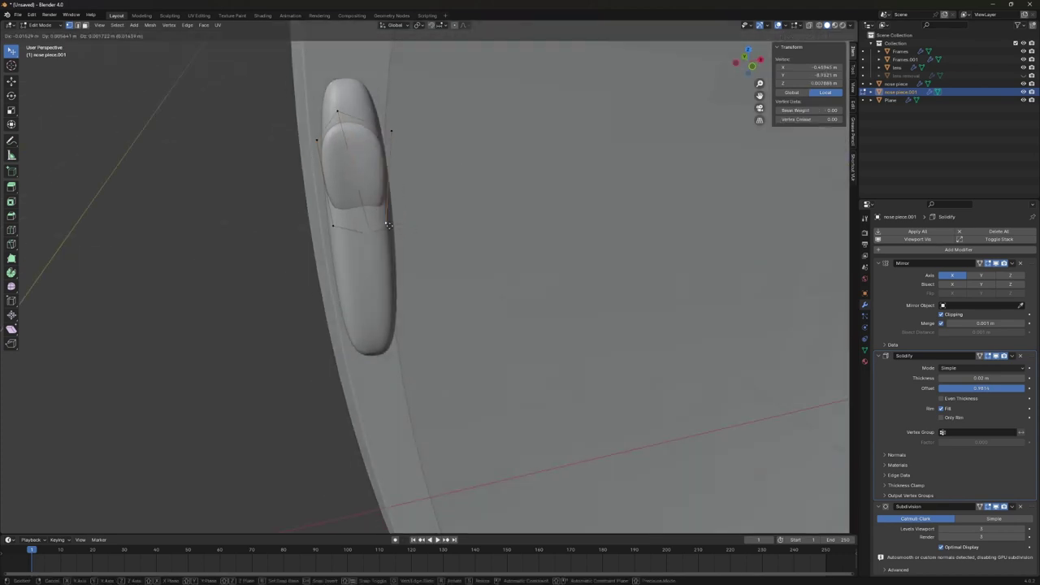
pyautogui.moveTo(388, 225); pyautogui.dragTo(366, 268, button='middle')
pyautogui.scroll(5, 334, 243)
pyautogui.hotkey('alt', 'a')
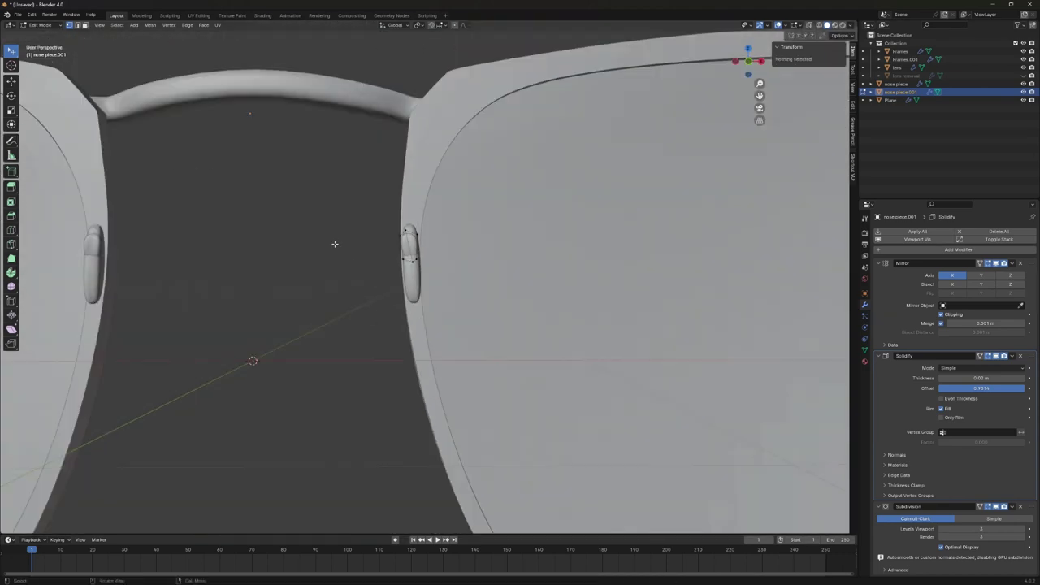
pyautogui.scroll(4, 387, 274)
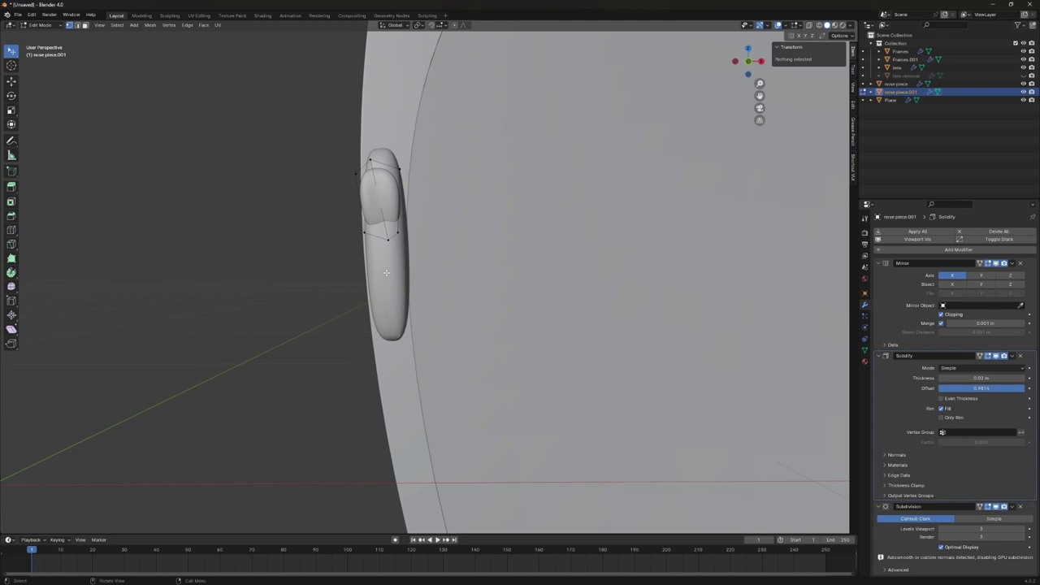
# Raise the copied pad along Z so it rests on the nose arm.
pyautogui.press('Tab')
pyautogui.press('g')
pyautogui.press('z')
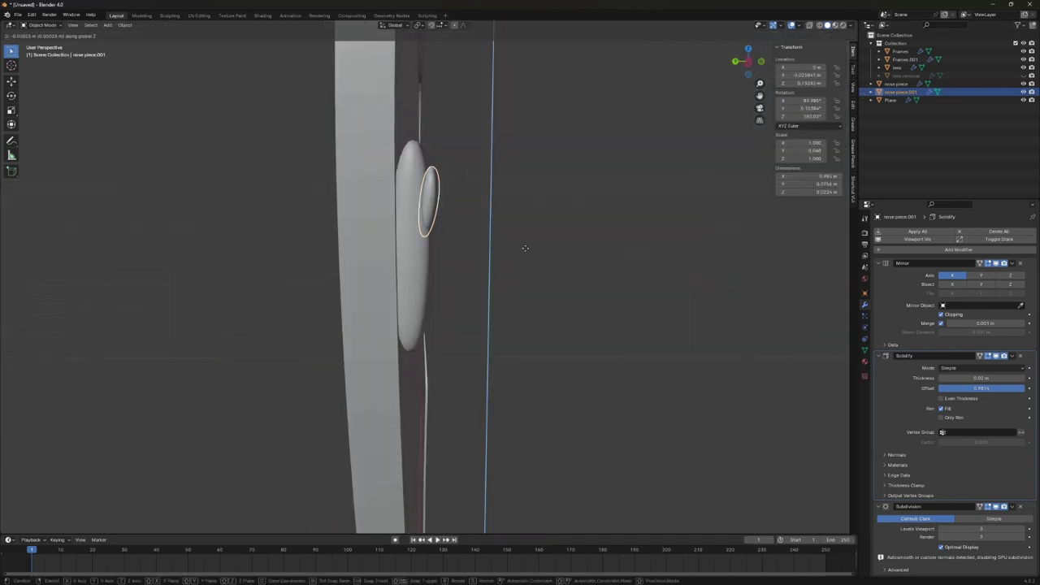
pyautogui.click(639, 265)
# In the nose piece mesh, extrude the arm's top upward along Z.
pyautogui.press('Tab')
pyautogui.moveTo(420, 163); pyautogui.dragTo(529, 151, button='middle')
pyautogui.scroll(-3, 529, 151)
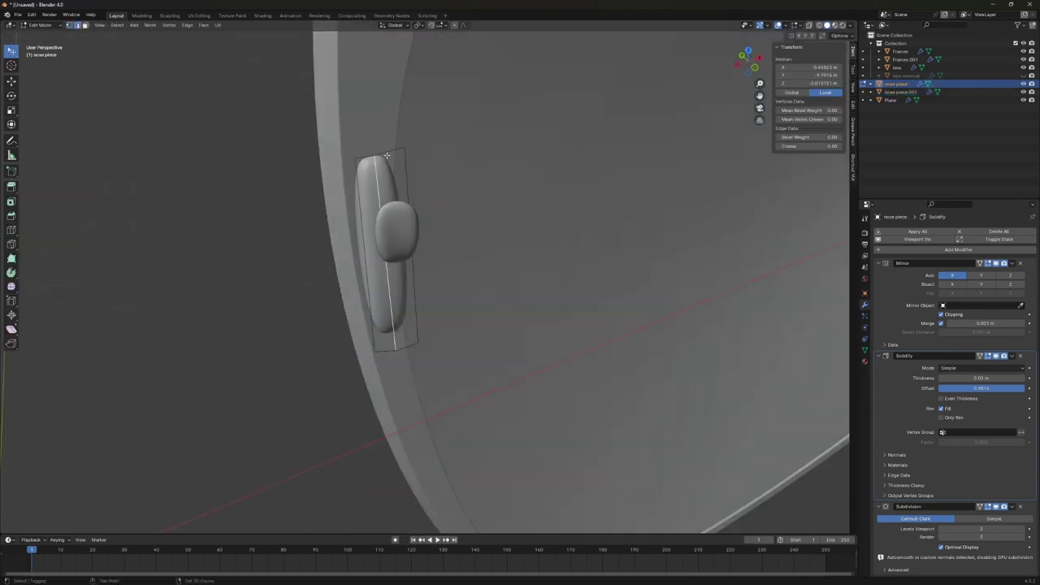
pyautogui.scroll(3, 512, 165)
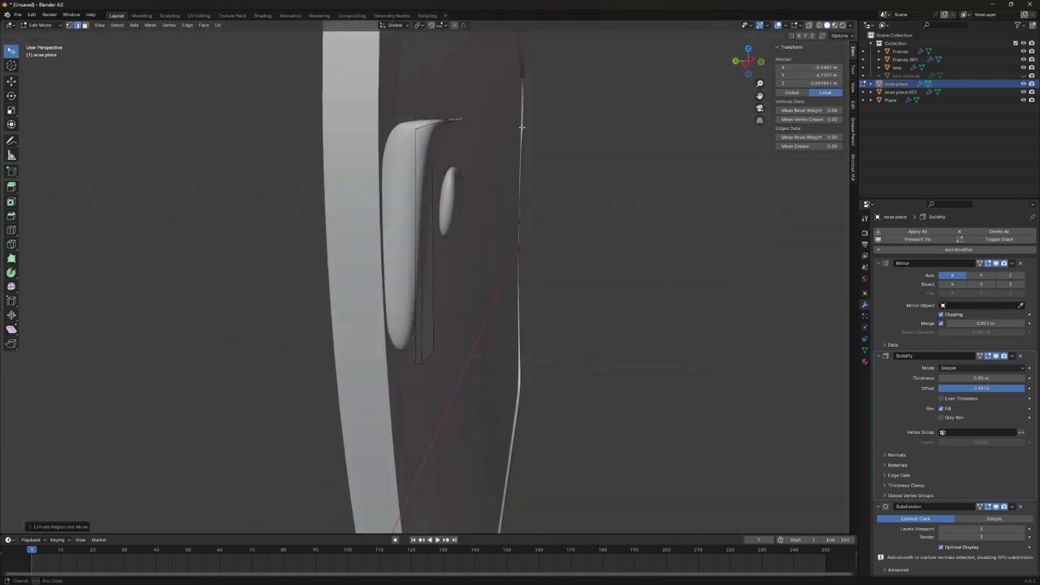
pyautogui.moveTo(548, 153)
pyautogui.mouseDown(button='middle')
pyautogui.moveTo(446, 215)
pyautogui.moveTo(378, 141)
pyautogui.moveTo(404, 160)
pyautogui.mouseUp(button='middle')
pyautogui.press('z')
pyautogui.hotkey('alt', 'a')
# Select the nose arm's top edge and shift it along X to curl it.
pyautogui.click(378, 142)
pyautogui.moveTo(288, 261); pyautogui.dragTo(453, 251, button='middle')
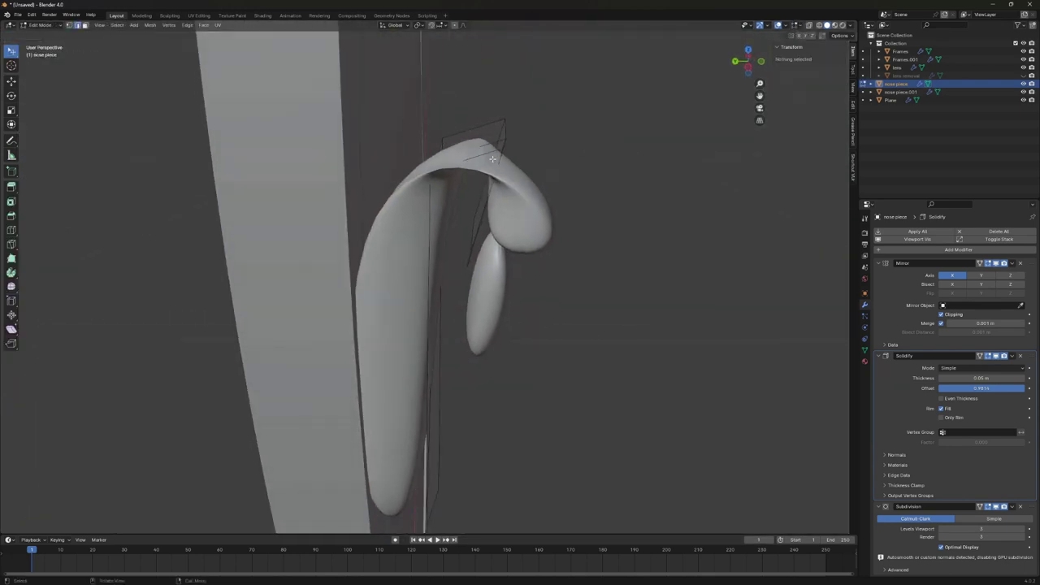
pyautogui.moveTo(493, 158); pyautogui.dragTo(136, 39, button='middle')
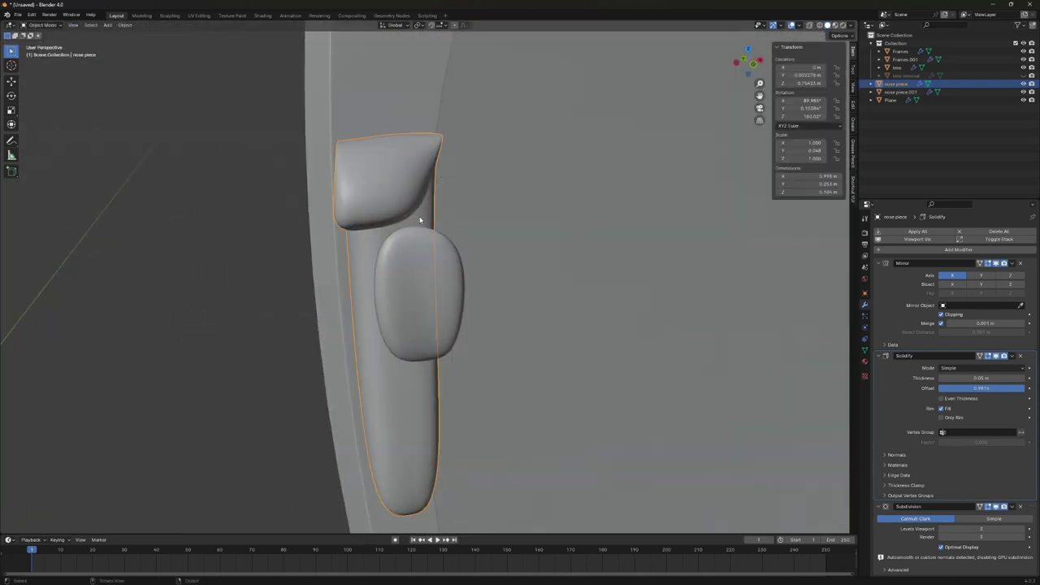
pyautogui.press('x')
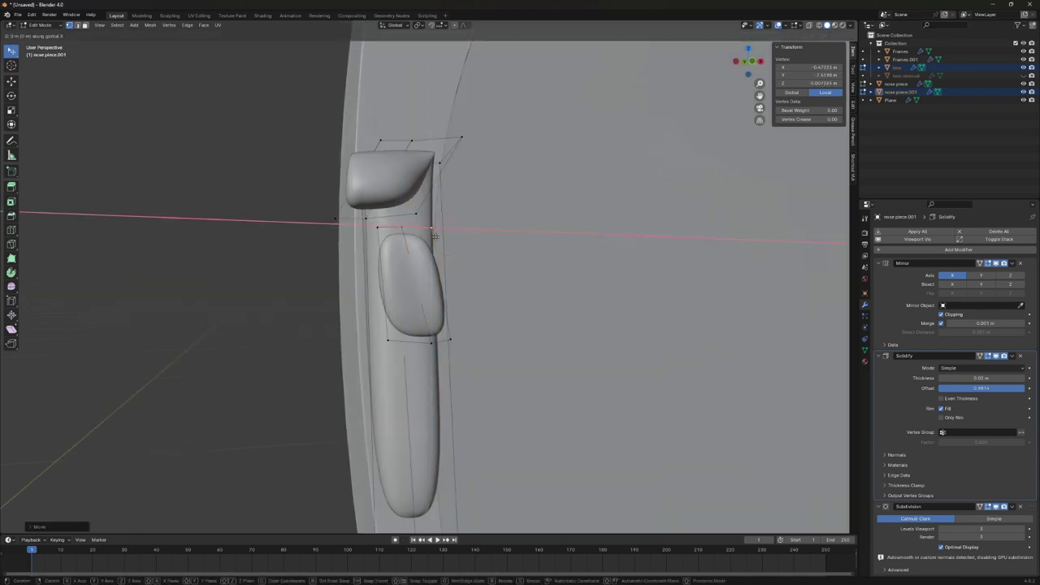
pyautogui.click(423, 340)
pyautogui.scroll(-5, 423, 339)
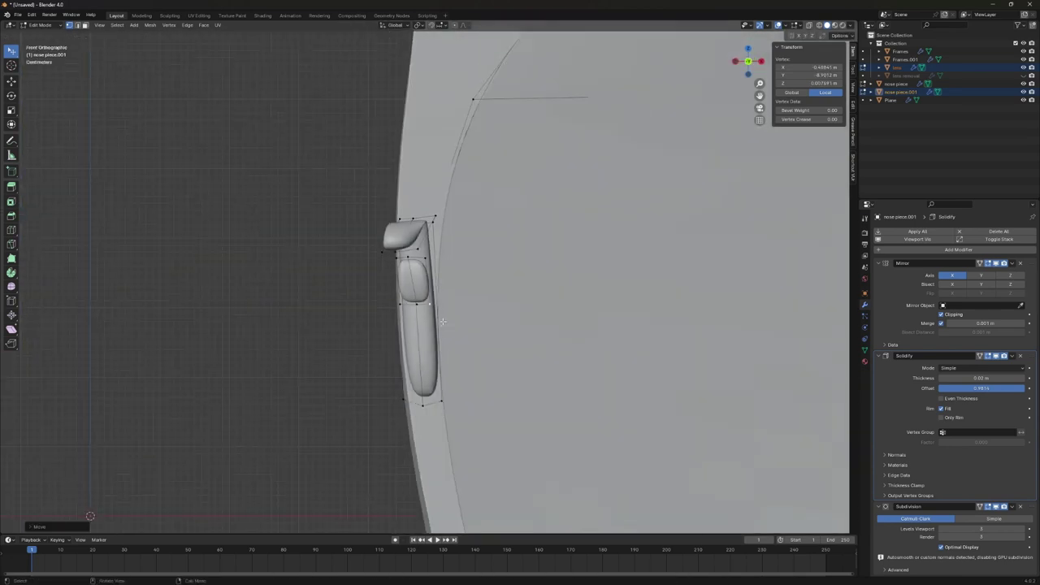
pyautogui.moveTo(423, 340); pyautogui.dragTo(568, 284, button='middle')
# Reorder the modifier stack so Subdivision comes before Solidify.
pyautogui.moveTo(1021, 357); pyautogui.dragTo(1021, 443)
pyautogui.press('Tab')
pyautogui.moveTo(531, 353); pyautogui.dragTo(561, 285, button='middle')
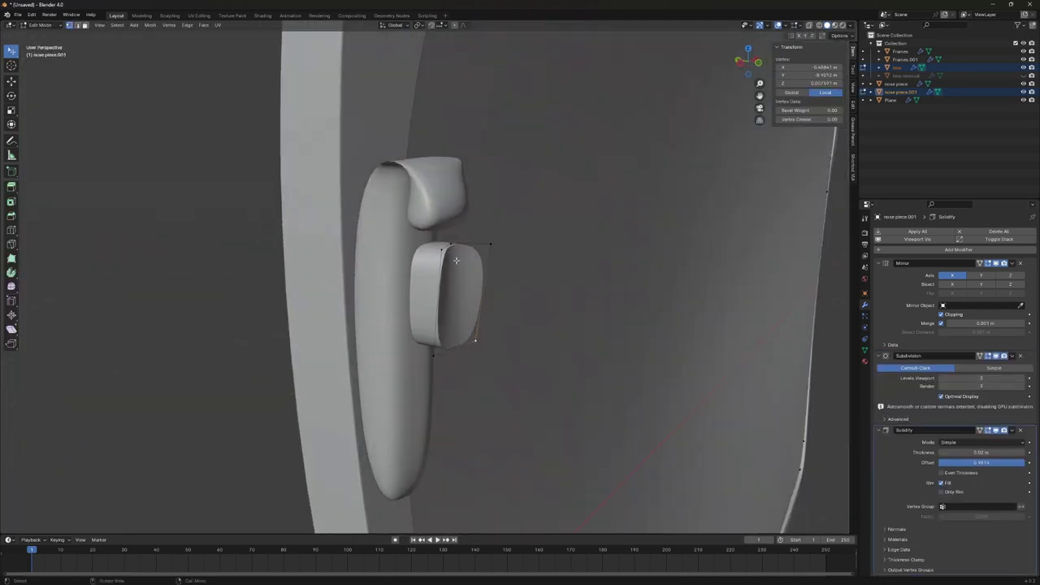
# Add a Bevel modifier to the pad.
pyautogui.click(959, 249)
pyautogui.click(821, 262)
pyautogui.scroll(-2, 951, 365)
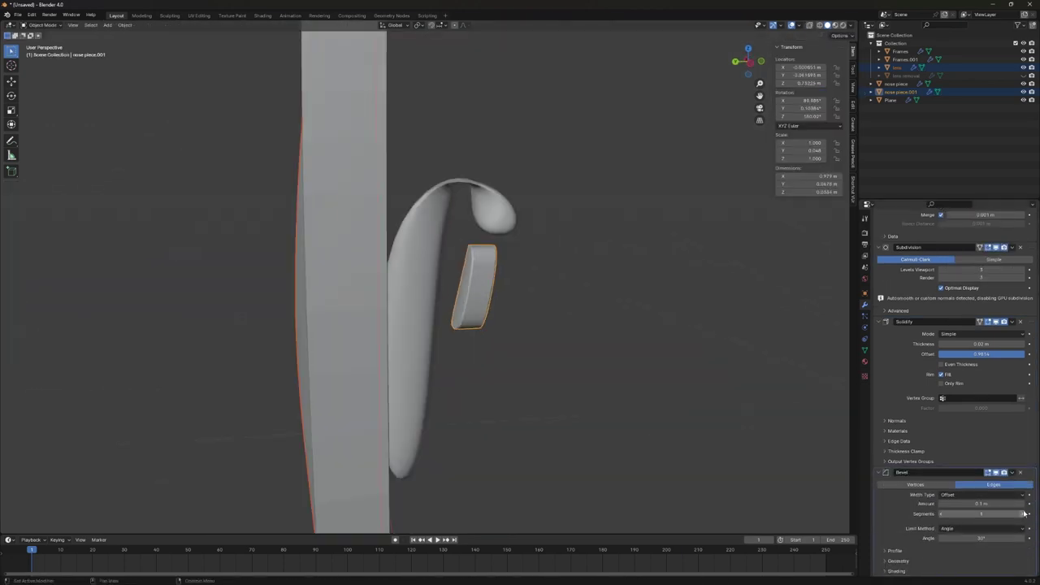
pyautogui.scroll(3, 711, 382)
# Apply Shade Smooth to the nose pad.
pyautogui.moveTo(634, 379); pyautogui.dragTo(735, 419, button='middle')
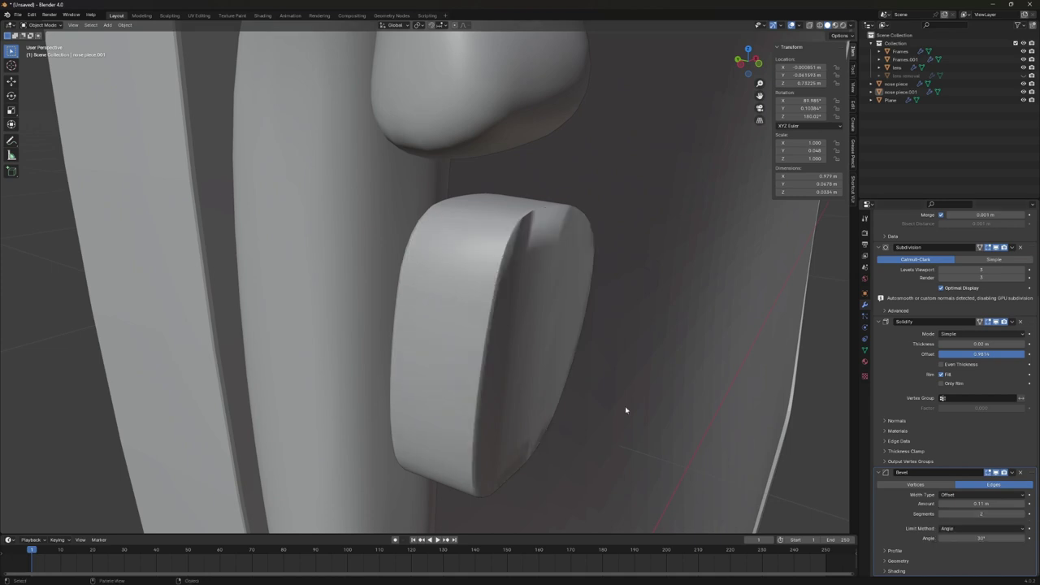
pyautogui.click(529, 382)
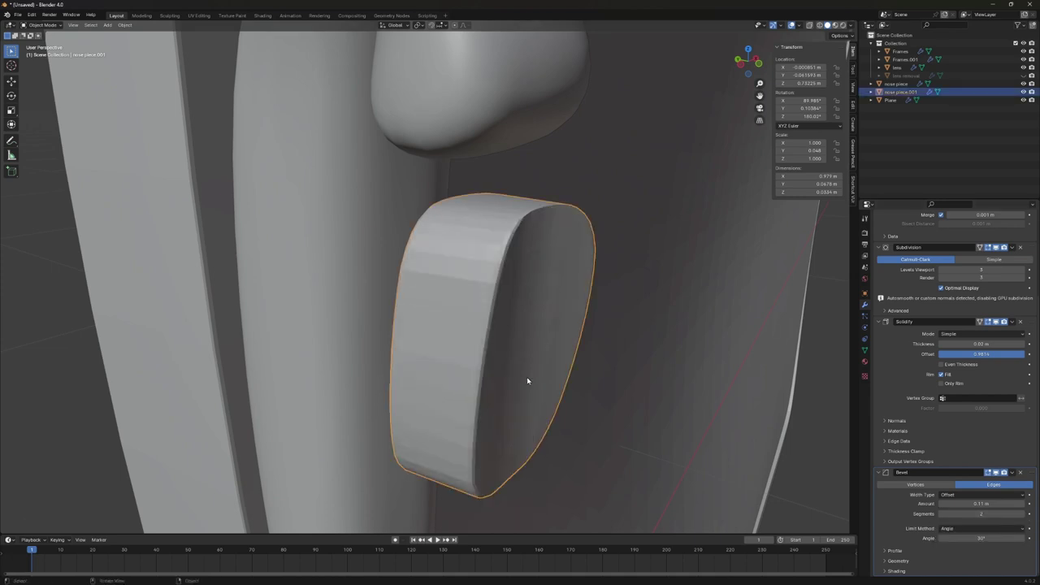
pyautogui.rightClick(529, 383)
pyautogui.press('Tab')
pyautogui.moveTo(525, 269); pyautogui.dragTo(531, 268, button='middle')
pyautogui.press('Tab')
pyautogui.scroll(-5, 531, 267)
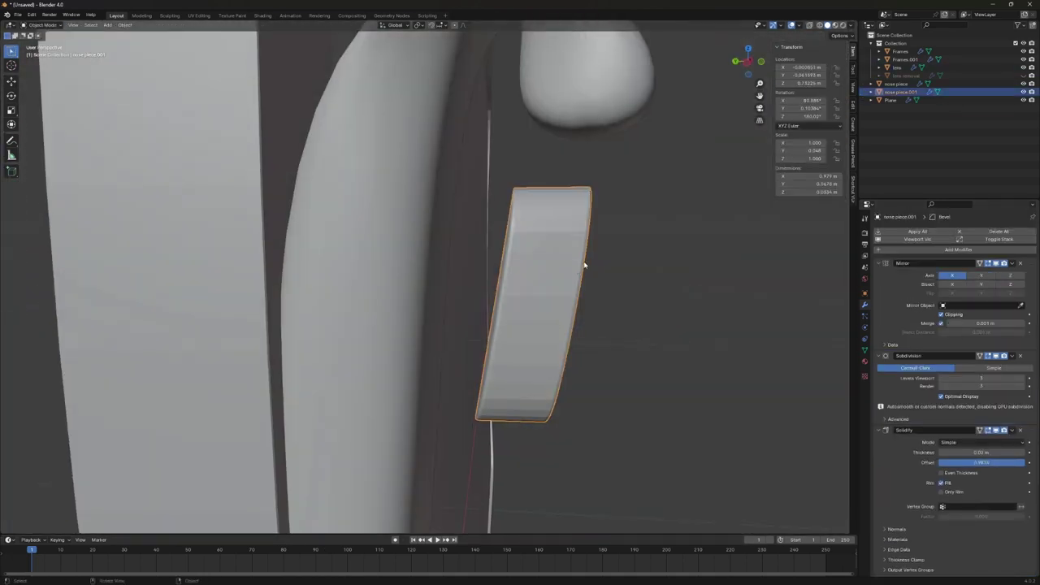
pyautogui.scroll(-3, 563, 291)
pyautogui.rightClick(427, 271)
pyautogui.click(452, 281)
pyautogui.scroll(-3, 986, 471)
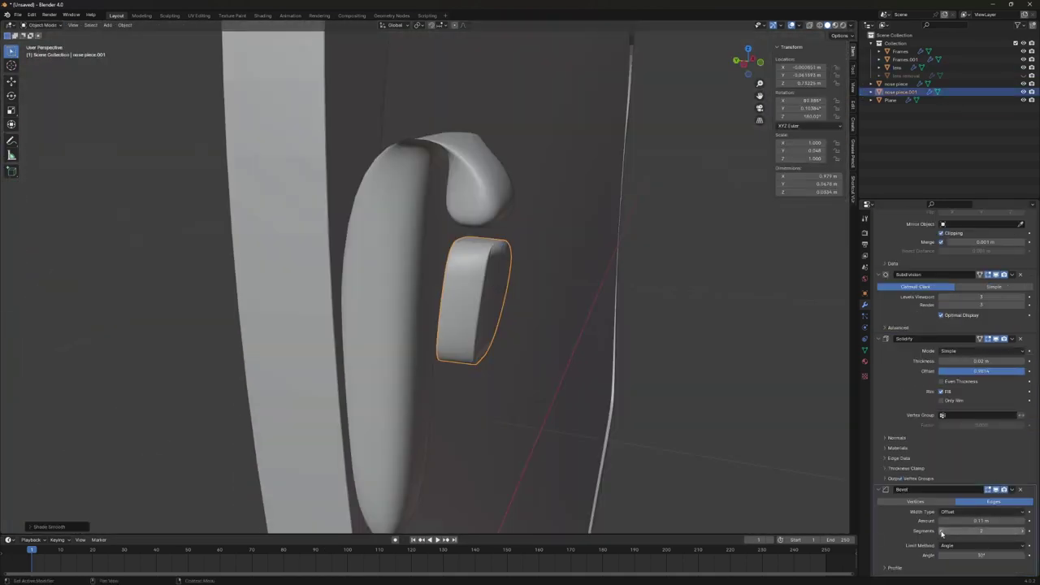
# Move the nose pad along the Y axis.
pyautogui.moveTo(723, 300)
pyautogui.mouseDown(button='middle')
pyautogui.moveTo(463, 252)
pyautogui.moveTo(488, 232)
pyautogui.moveTo(532, 240)
pyautogui.mouseUp(button='middle')
pyautogui.scroll(3, 464, 252)
pyautogui.press('g')
pyautogui.press('y')
pyautogui.press('Tab')
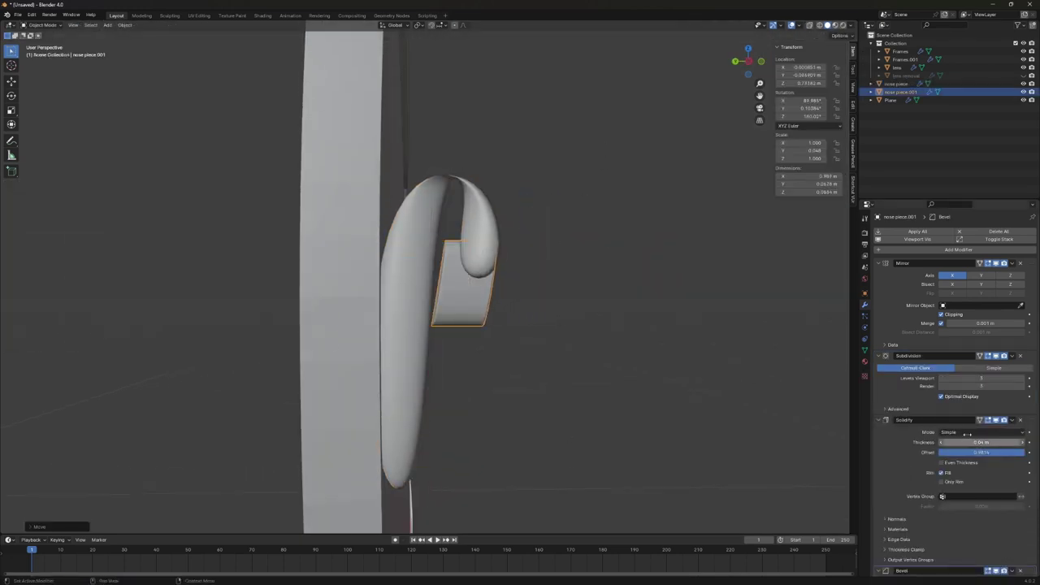
# Select nose piece.001 and clear its location to the origin via Object > Clear > Location.
pyautogui.moveTo(569, 269)
pyautogui.mouseDown(button='middle')
pyautogui.moveTo(543, 277)
pyautogui.moveTo(635, 302)
pyautogui.mouseUp(button='middle')
pyautogui.click(635, 302)
pyautogui.scroll(-4, 532, 302)
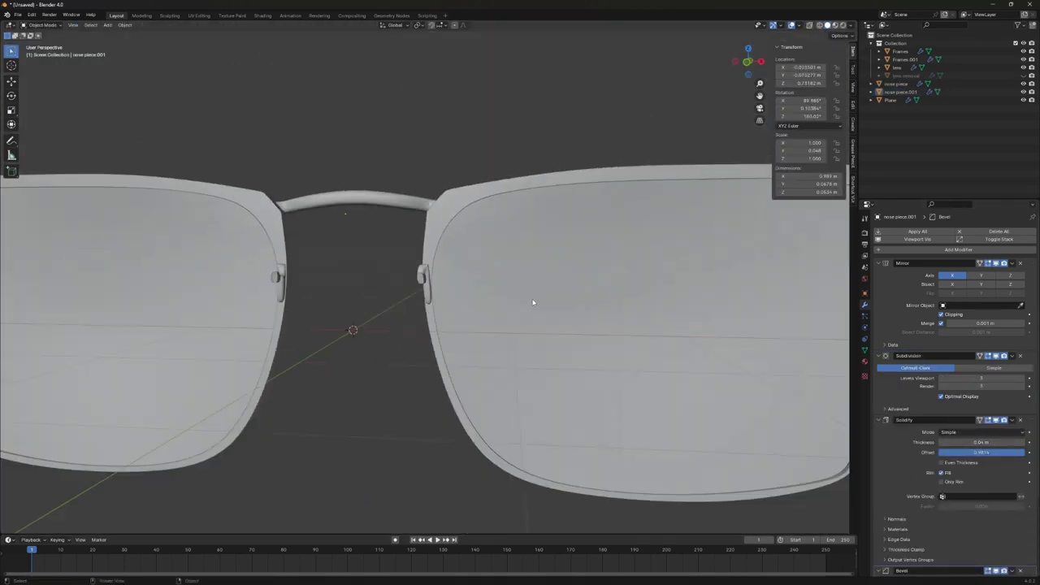
pyautogui.moveTo(532, 302); pyautogui.dragTo(481, 292, button='middle')
pyautogui.scroll(3, 420, 372)
pyautogui.moveTo(420, 372)
pyautogui.mouseDown(button='middle')
pyautogui.moveTo(532, 309)
pyautogui.moveTo(549, 248)
pyautogui.mouseUp(button='middle')
pyautogui.scroll(-3, 549, 248)
pyautogui.click(549, 248)
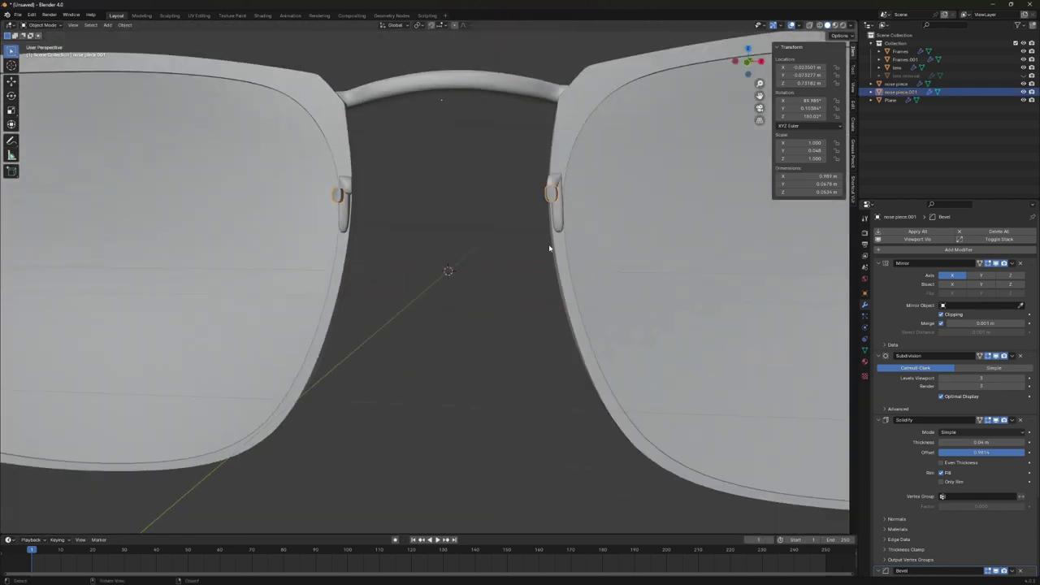
pyautogui.scroll(-2, 550, 248)
pyautogui.click(124, 25)
pyautogui.click(236, 82)
pyautogui.scroll(4, 509, 207)
# Slide a corner vertex of the pad along X so it sits against the frame.
pyautogui.moveTo(509, 207)
pyautogui.mouseDown(button='middle')
pyautogui.moveTo(321, 348)
pyautogui.moveTo(485, 290)
pyautogui.mouseUp(button='middle')
pyautogui.press('Tab')
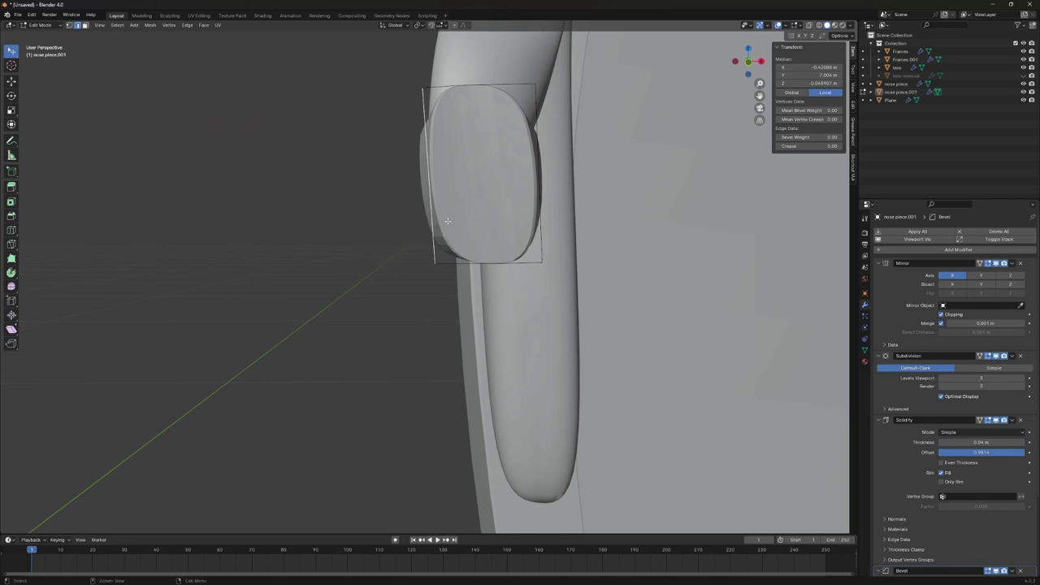
pyautogui.click(118, 25)
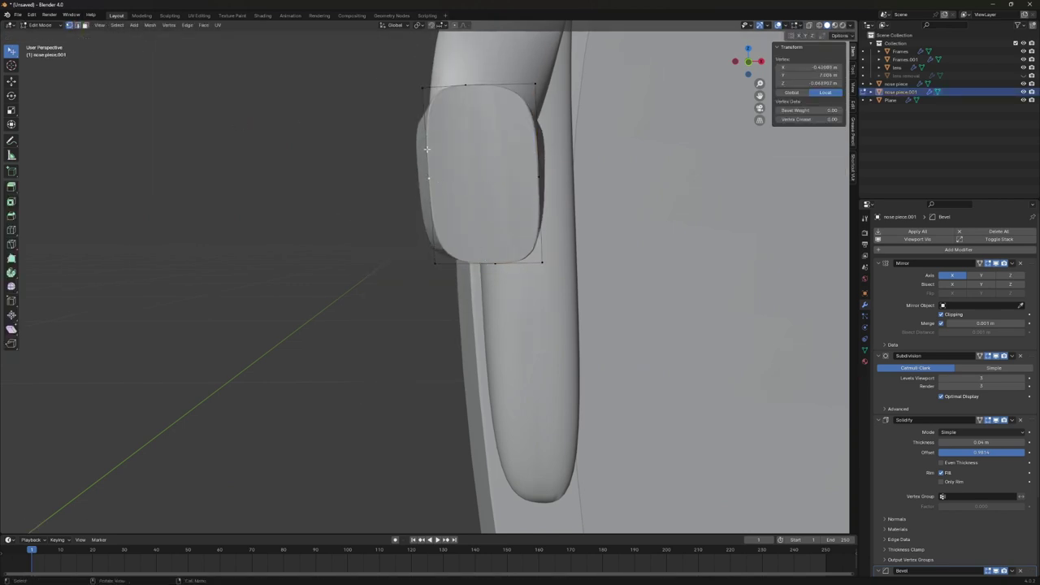
pyautogui.moveTo(543, 86); pyautogui.dragTo(541, 151, button='middle')
pyautogui.click(457, 182)
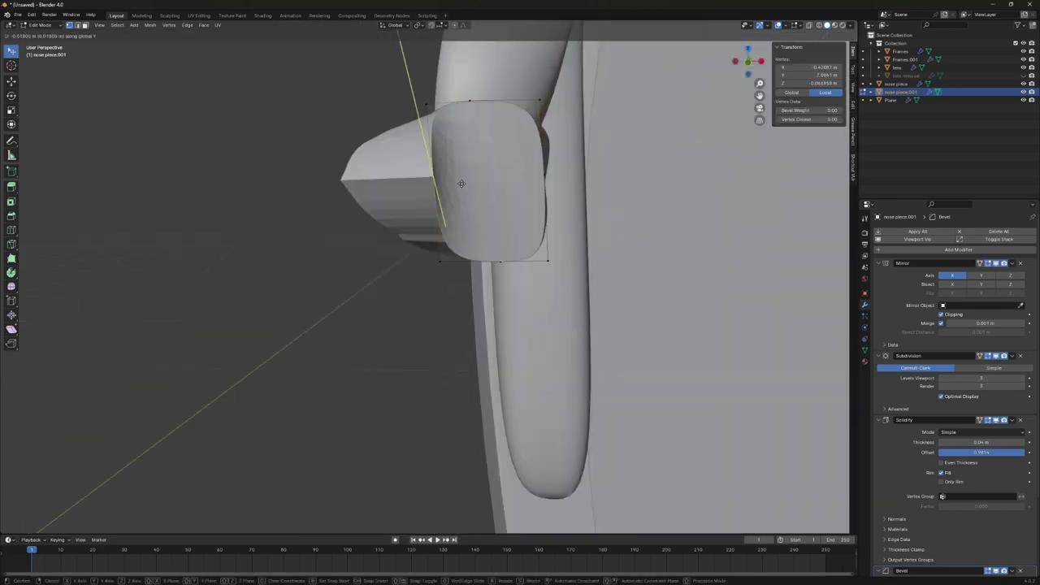
pyautogui.press('g')
pyautogui.press('x')
pyautogui.click(480, 182)
pyautogui.moveTo(481, 181)
pyautogui.mouseDown(button='middle')
pyautogui.moveTo(584, 209)
pyautogui.moveTo(548, 170)
pyautogui.moveTo(462, 165)
pyautogui.moveTo(488, 176)
pyautogui.moveTo(495, 163)
pyautogui.mouseUp(button='middle')
pyautogui.press('Tab')
# Reframe the view to face the glasses and bring up the Add menu.
pyautogui.scroll(-4, 529, 195)
pyautogui.moveTo(567, 225); pyautogui.dragTo(360, 227, button='middle')
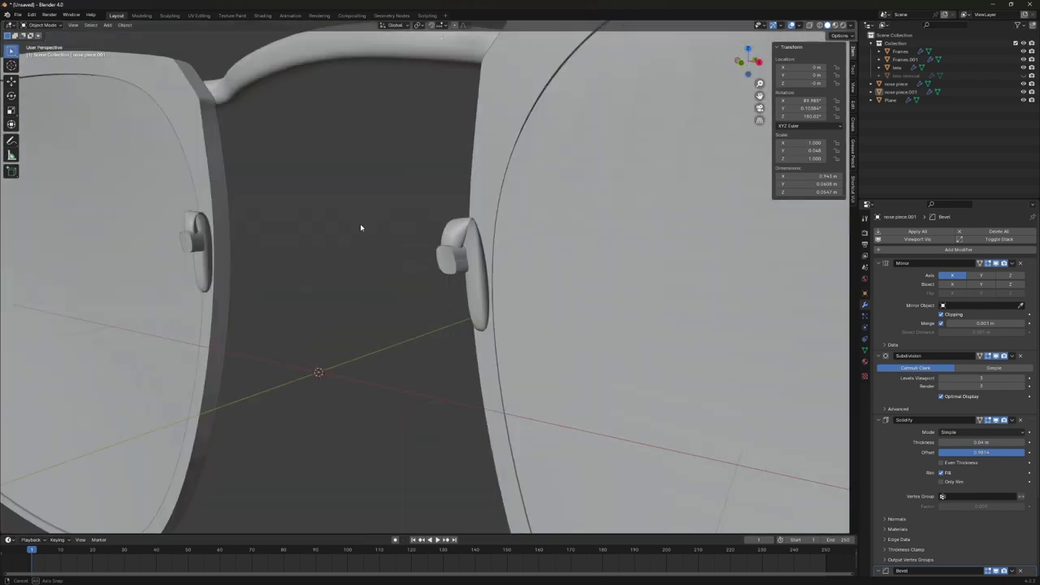
pyautogui.scroll(-5, 360, 244)
pyautogui.scroll(6, 360, 290)
pyautogui.hotkey('shift', 'a')
pyautogui.moveTo(340, 313)
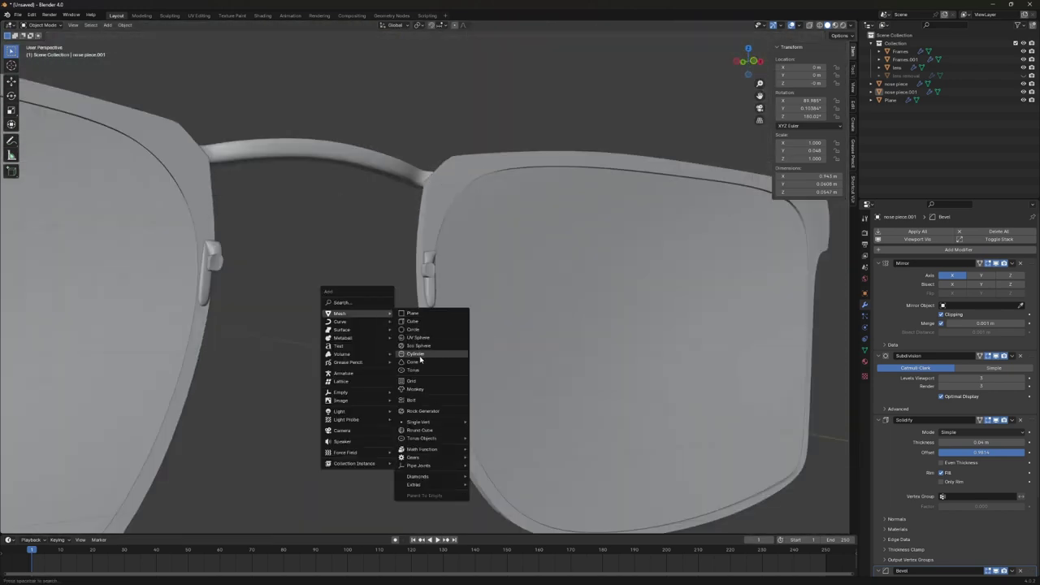
# Duplicate the nose piece's pad geometry in Edit Mode and place the copy along Z and Y.
pyautogui.press('Escape')
pyautogui.moveTo(325, 349); pyautogui.dragTo(488, 325, button='middle')
pyautogui.click(427, 277)
pyautogui.press('Tab')
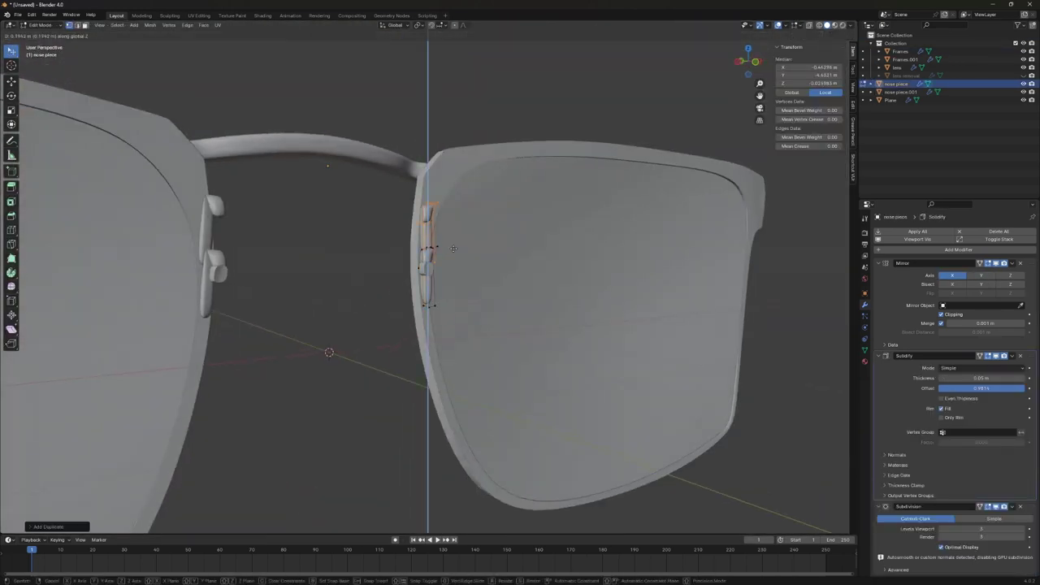
pyautogui.click(453, 248)
pyautogui.moveTo(453, 248); pyautogui.dragTo(505, 249, button='middle')
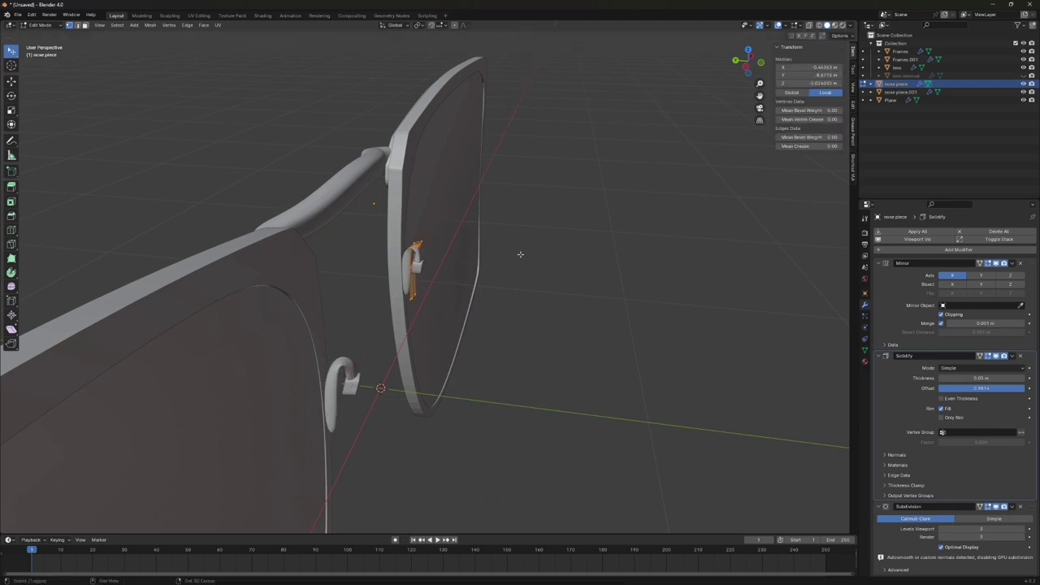
pyautogui.click(530, 255)
# Inspect the nose piece, briefly trying Simple subdivision before restoring Catmull-Clark.
pyautogui.press('KP_Decimal')
pyautogui.moveTo(455, 260); pyautogui.dragTo(472, 265, button='middle')
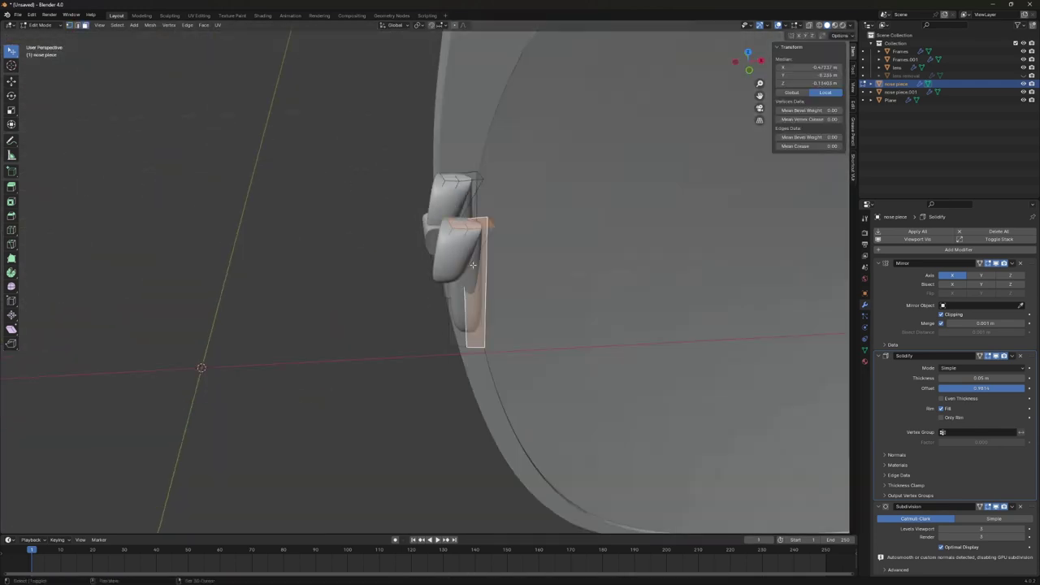
pyautogui.moveTo(477, 223); pyautogui.dragTo(456, 268, button='middle')
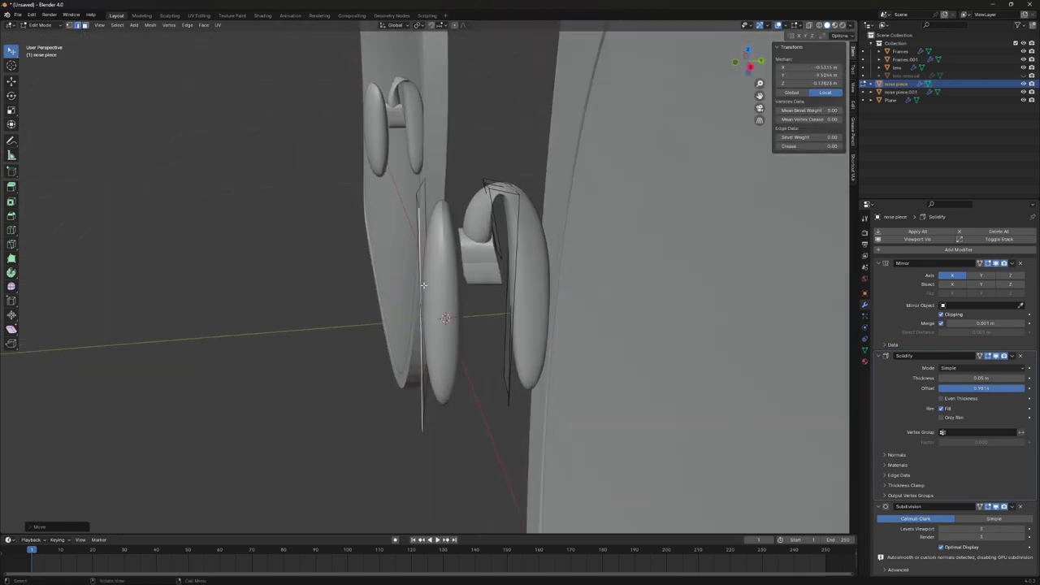
pyautogui.click(994, 519)
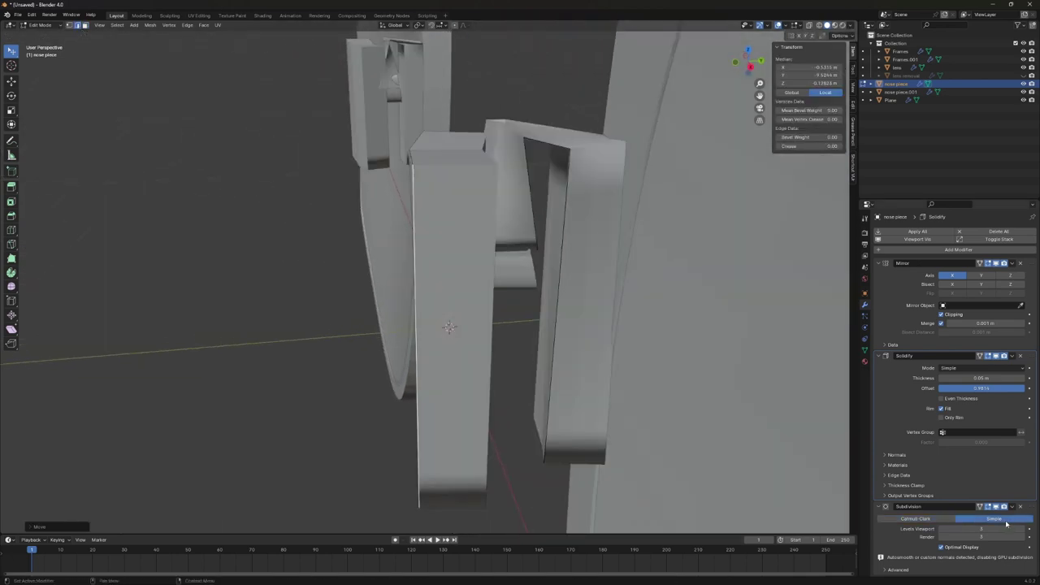
pyautogui.click(916, 519)
pyautogui.moveTo(445, 238); pyautogui.dragTo(423, 244, button='middle')
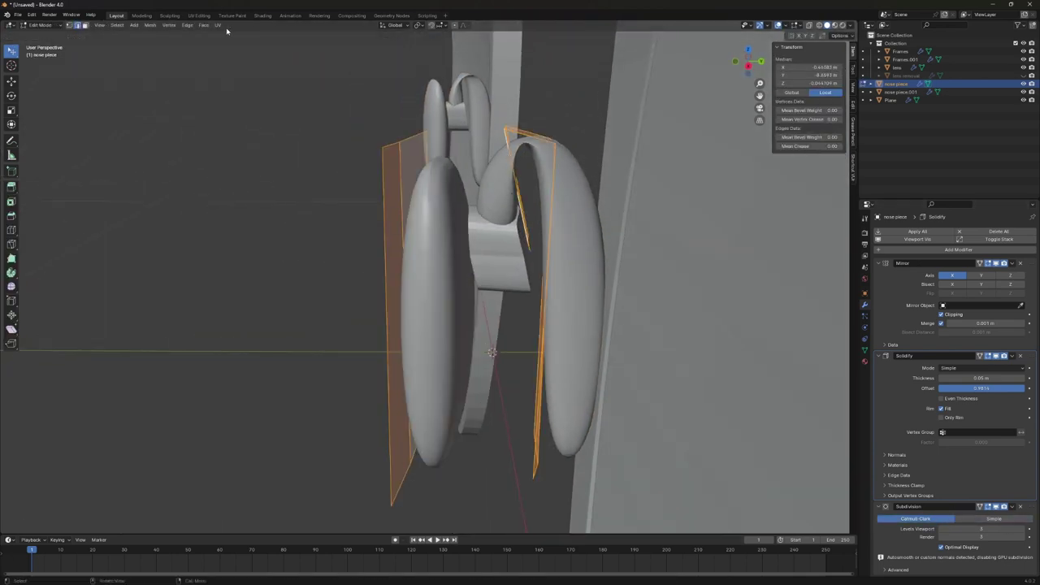
# Separate the nose piece's loose parts into individual objects.
pyautogui.click(149, 25)
pyautogui.press('p')
pyautogui.click(547, 256)
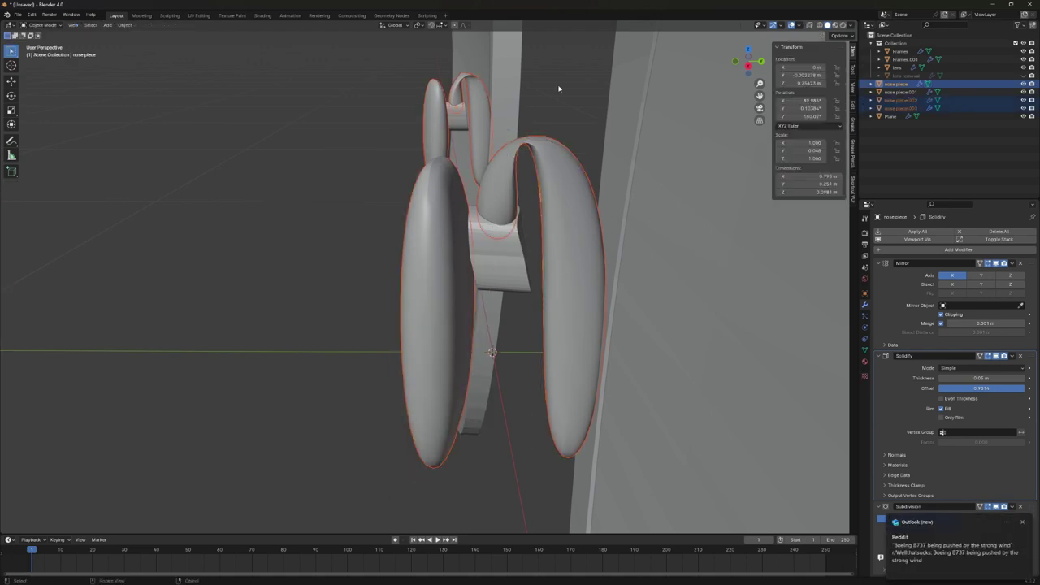
pyautogui.moveTo(558, 88); pyautogui.dragTo(674, 216, button='middle')
# On nose piece.003, move Subdivision above Solidify and add a second Subdivision modifier.
pyautogui.click(902, 108)
pyautogui.press('KP_Decimal')
pyautogui.moveTo(728, 249)
pyautogui.mouseDown(button='middle')
pyautogui.moveTo(539, 219)
pyautogui.moveTo(569, 244)
pyautogui.mouseUp(button='middle')
pyautogui.moveTo(1029, 507); pyautogui.dragTo(1029, 357)
pyautogui.press('KP_Decimal')
pyautogui.moveTo(548, 269)
pyautogui.mouseDown(button='middle')
pyautogui.moveTo(766, 404)
pyautogui.moveTo(568, 325)
pyautogui.moveTo(401, 210)
pyautogui.moveTo(422, 203)
pyautogui.mouseUp(button='middle')
pyautogui.click(959, 248)
pyautogui.click(890, 360)
# Delete the unneeded nose piece copy and select the remaining nose piece.
pyautogui.press('Delete')
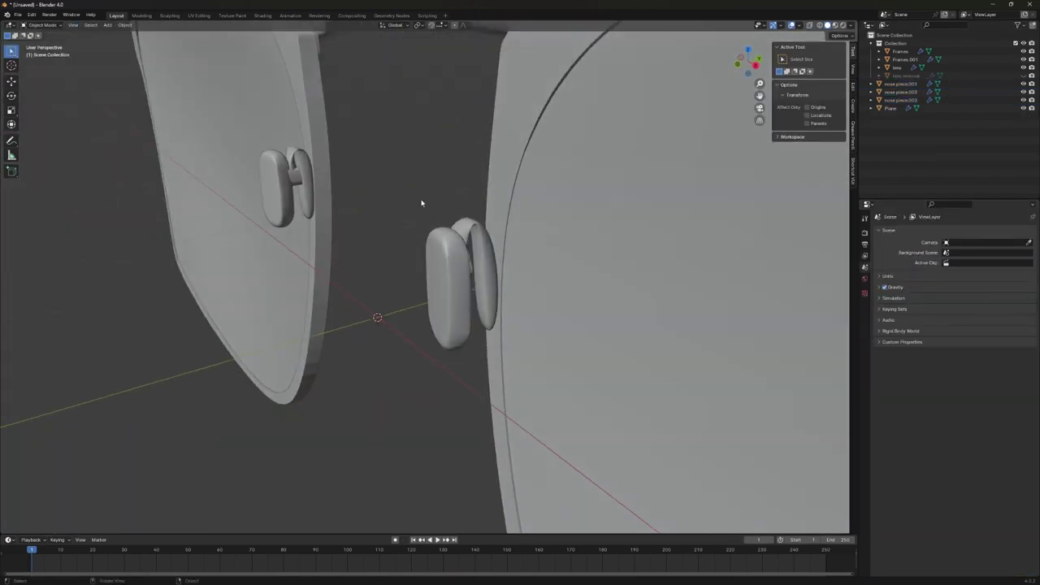
pyautogui.click(443, 268)
pyautogui.moveTo(443, 268)
pyautogui.mouseDown(button='middle')
pyautogui.moveTo(418, 255)
pyautogui.moveTo(476, 263)
pyautogui.moveTo(441, 216)
pyautogui.moveTo(488, 244)
pyautogui.mouseUp(button='middle')
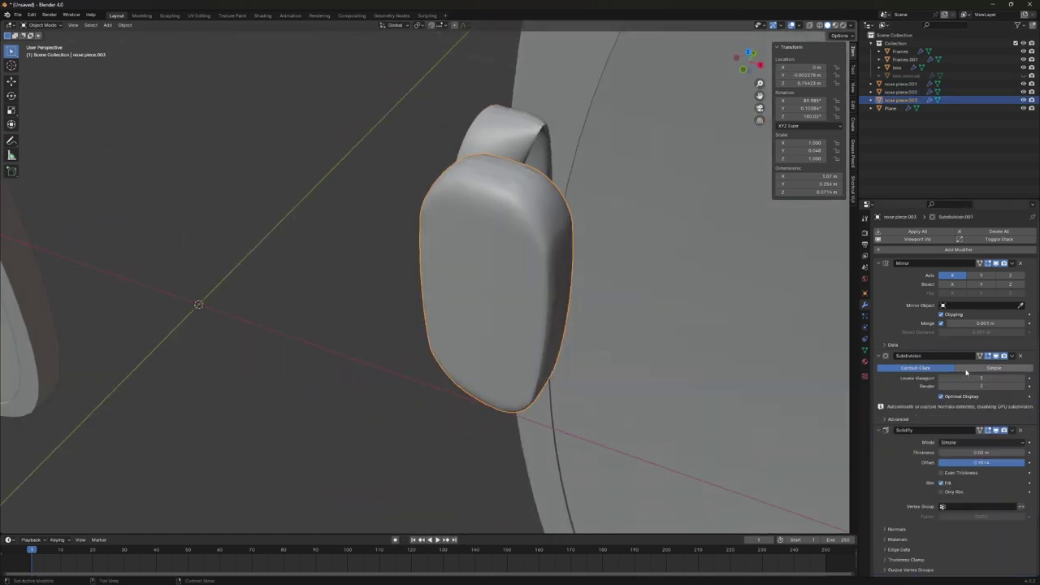
pyautogui.scroll(-1, 964, 406)
pyautogui.moveTo(423, 276); pyautogui.dragTo(487, 268, button='middle')
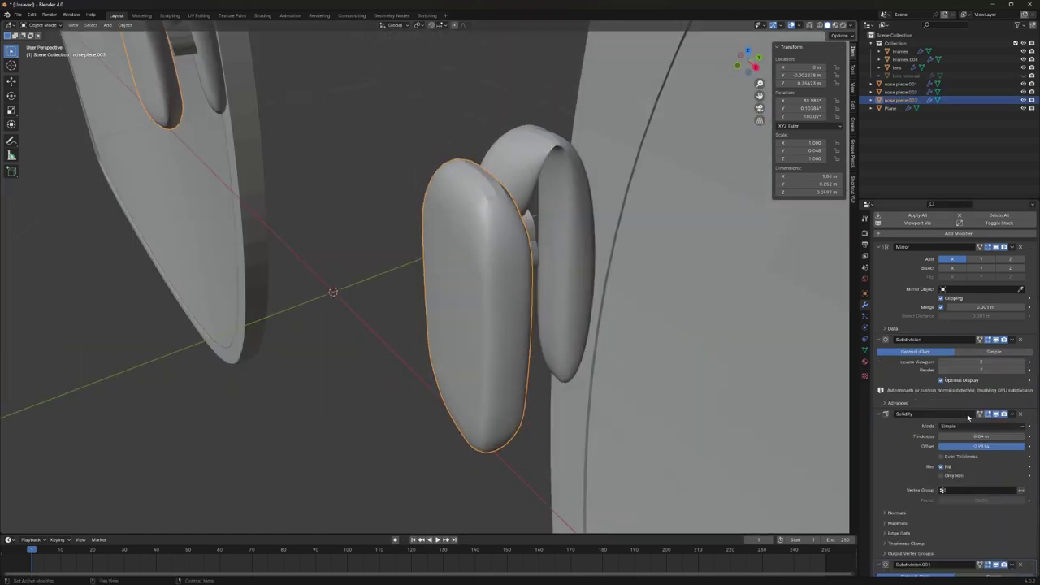
pyautogui.scroll(-3, 967, 417)
pyautogui.moveTo(560, 244); pyautogui.dragTo(593, 195, button='middle')
# Move the nose piece's pad geometry along Y, then check it in front view.
pyautogui.press('Tab')
pyautogui.moveTo(572, 286)
pyautogui.mouseDown(button='middle')
pyautogui.moveTo(304, 365)
pyautogui.moveTo(390, 244)
pyautogui.moveTo(457, 213)
pyautogui.moveTo(611, 225)
pyautogui.moveTo(577, 243)
pyautogui.mouseUp(button='middle')
pyautogui.press('g')
pyautogui.press('y')
pyautogui.press('Tab')
pyautogui.press('KP_1')
pyautogui.scroll(-5, 527, 235)
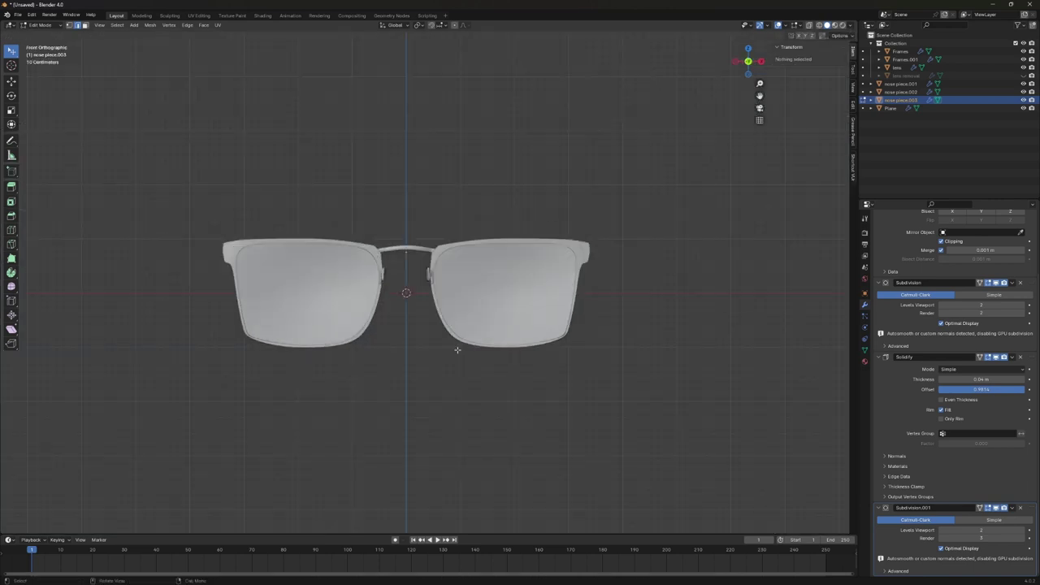
pyautogui.scroll(4, 488, 349)
pyautogui.moveTo(439, 366)
pyautogui.mouseDown(button='middle')
pyautogui.moveTo(529, 390)
pyautogui.moveTo(414, 381)
pyautogui.moveTo(455, 268)
pyautogui.mouseUp(button='middle')
# Move nose piece.001's pad along X to sit against the frame.
pyautogui.click(443, 253)
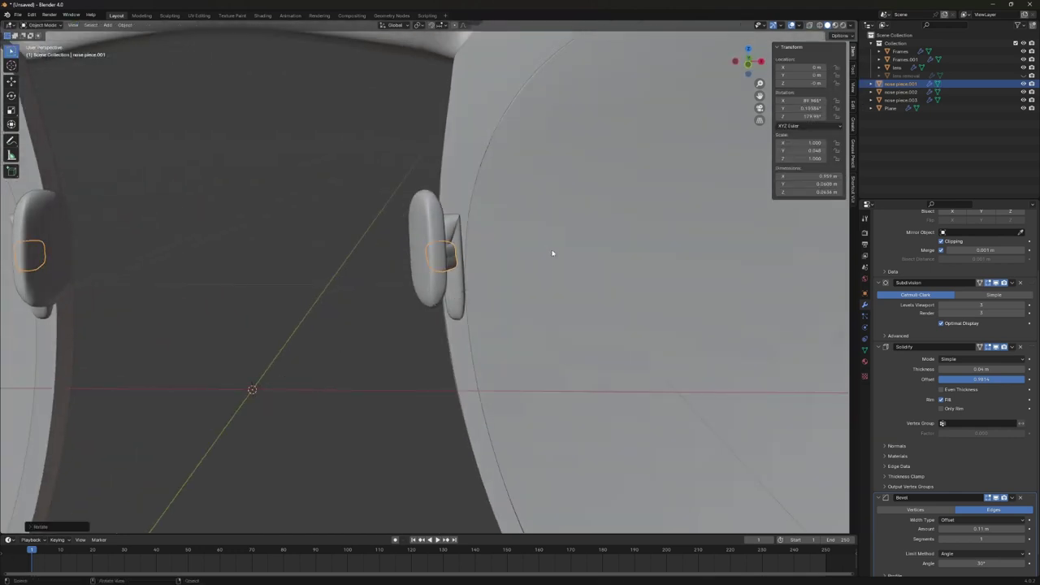
pyautogui.press('Tab')
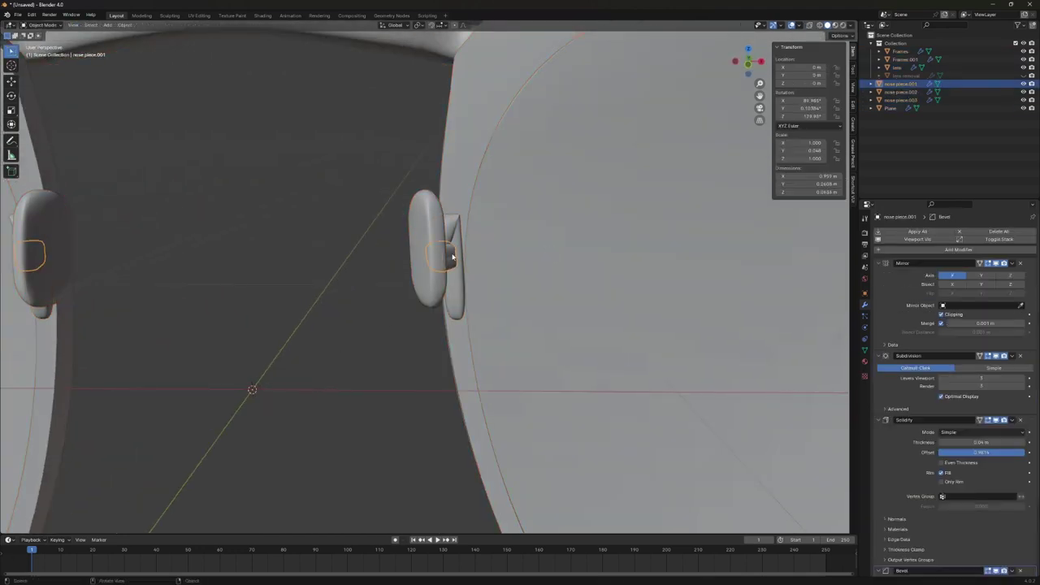
pyautogui.press('g')
pyautogui.press('x')
pyautogui.press('Tab')
# Raise the left pad, nose piece.003, along Z and check it in front view.
pyautogui.moveTo(392, 322); pyautogui.dragTo(661, 342, button='middle')
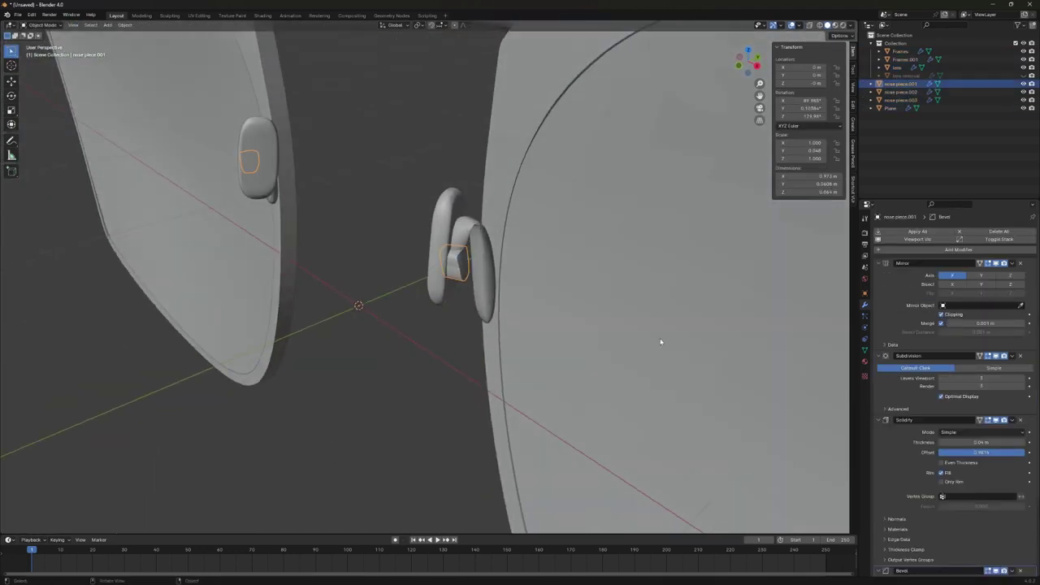
pyautogui.click(254, 159)
pyautogui.press('KP_Decimal')
pyautogui.press('Tab')
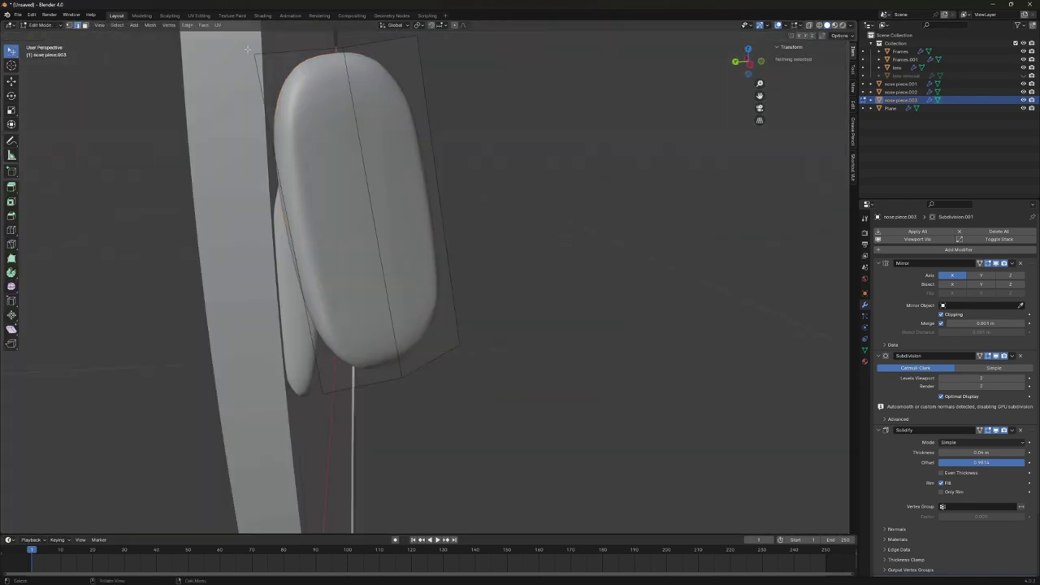
pyautogui.press('g')
pyautogui.press('z')
pyautogui.click(458, 332)
pyautogui.press('Tab')
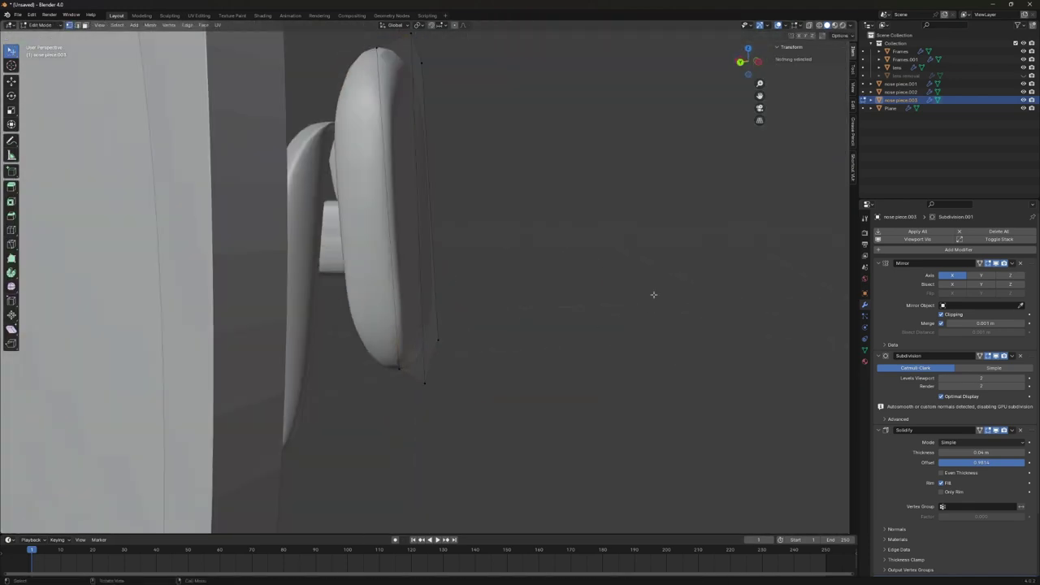
pyautogui.press('KP_1')
pyautogui.scroll(-5, 502, 365)
pyautogui.scroll(8, 398, 280)
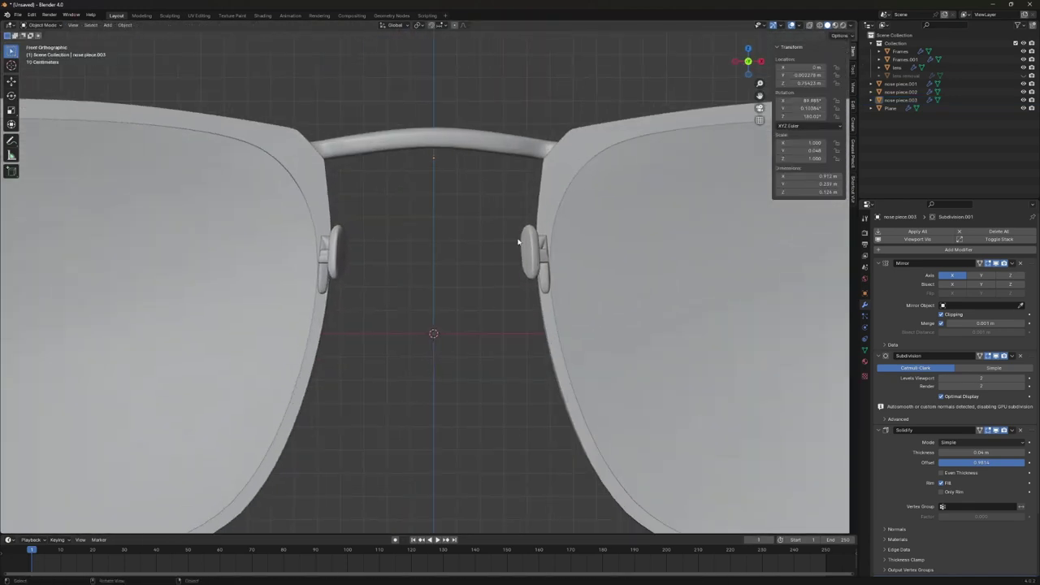
# Select the Frames object and enter its mesh editing.
pyautogui.click(563, 186)
pyautogui.click(565, 153)
pyautogui.scroll(-5, 569, 179)
pyautogui.moveTo(569, 179)
pyautogui.mouseDown(button='middle')
pyautogui.moveTo(584, 223)
pyautogui.moveTo(527, 239)
pyautogui.moveTo(485, 297)
pyautogui.moveTo(426, 300)
pyautogui.moveTo(504, 285)
pyautogui.moveTo(571, 255)
pyautogui.mouseUp(button='middle')
pyautogui.press('Tab')
# Leave Frames editing and switch between front and right orthographic views.
pyautogui.scroll(4, 485, 233)
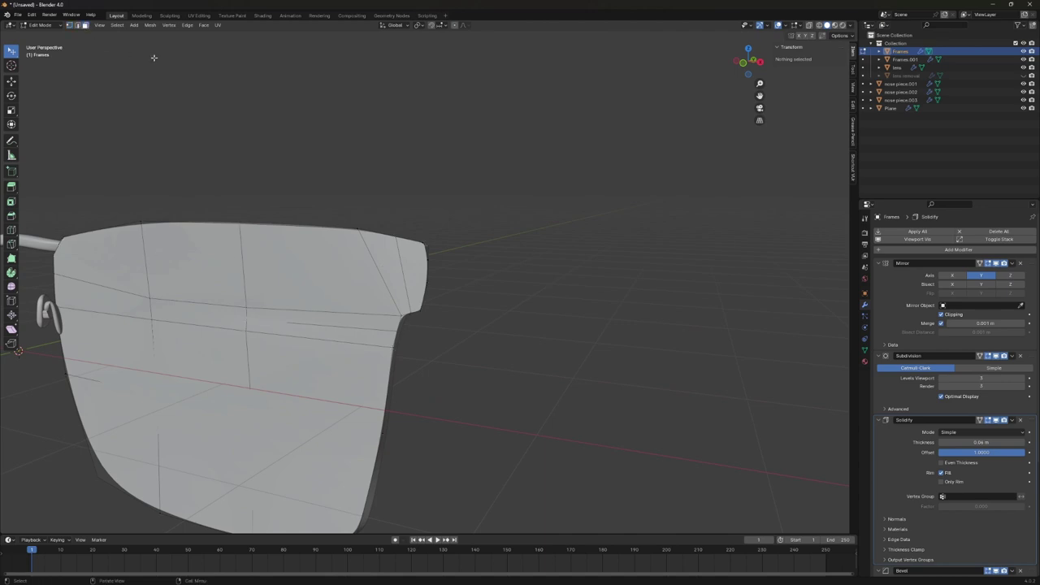
pyautogui.press('Tab')
pyautogui.moveTo(154, 57)
pyautogui.mouseDown(button='middle')
pyautogui.moveTo(437, 220)
pyautogui.moveTo(685, 233)
pyautogui.mouseUp(button='middle')
pyautogui.press('KP_1')
pyautogui.rightClick(425, 225)
pyautogui.press('Escape')
pyautogui.press('KP_3')
pyautogui.rightClick(485, 191)
# Add a plane for the temple arm, rotate it 90° about Y and scale it along Z.
pyautogui.click(107, 25)
pyautogui.click(195, 35)
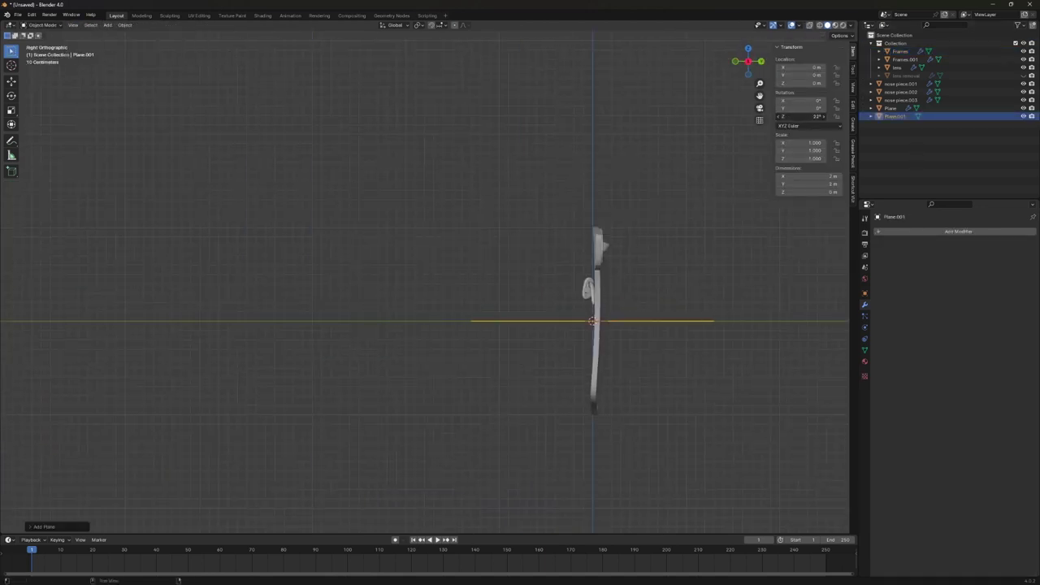
pyautogui.press('Return')
pyautogui.press('s')
pyautogui.press('z')
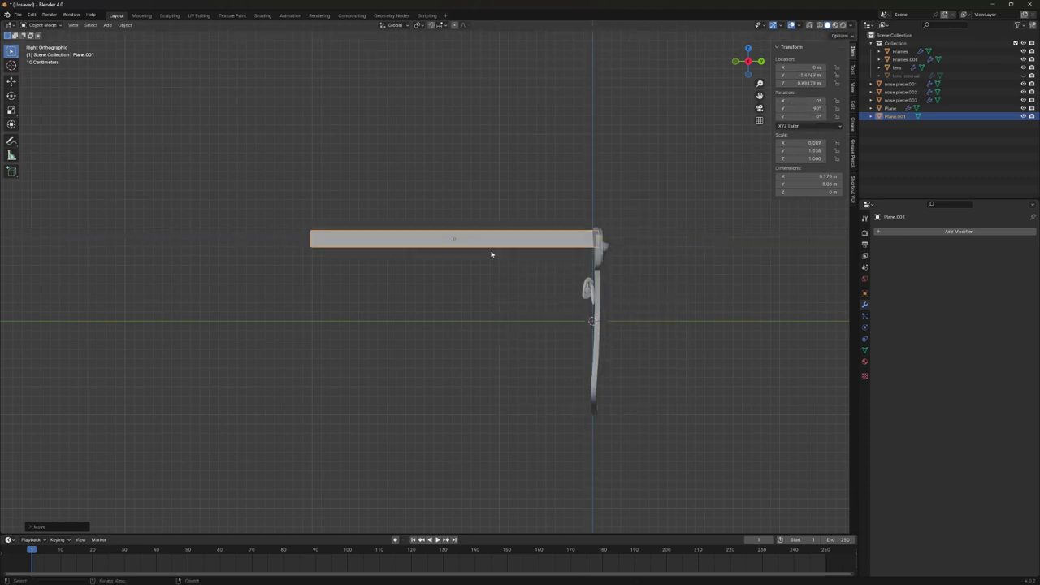
pyautogui.moveTo(491, 255); pyautogui.dragTo(507, 237, button='middle')
pyautogui.click(576, 236)
# Set the temple-arm plane's origin to world centre and mirror it across Z.
pyautogui.click(509, 285)
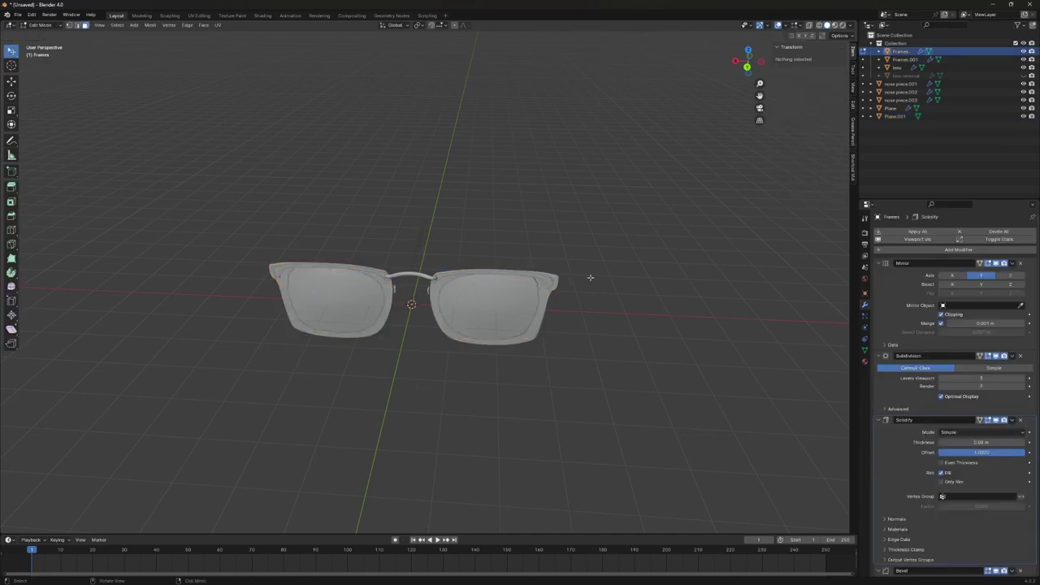
pyautogui.scroll(3, 589, 273)
pyautogui.moveTo(635, 293); pyautogui.dragTo(610, 290, button='middle')
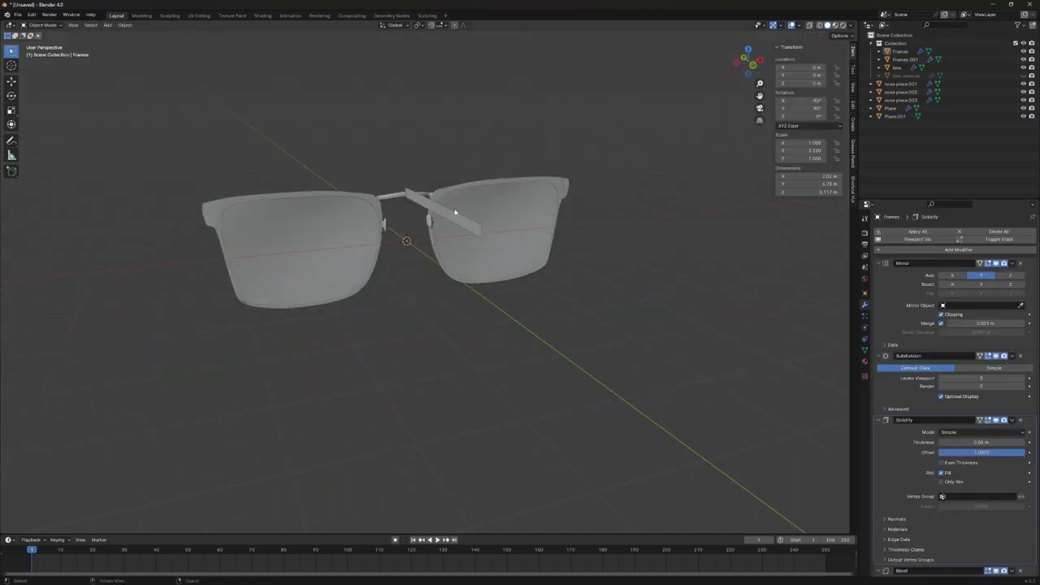
pyautogui.click(666, 213)
pyautogui.moveTo(667, 213); pyautogui.dragTo(480, 297, button='middle')
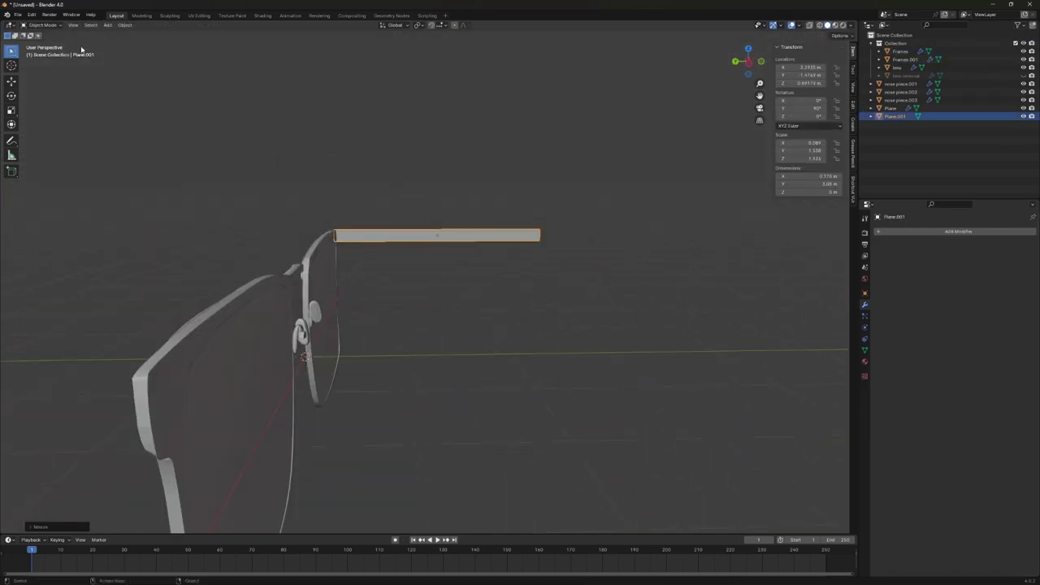
pyautogui.click(861, 290)
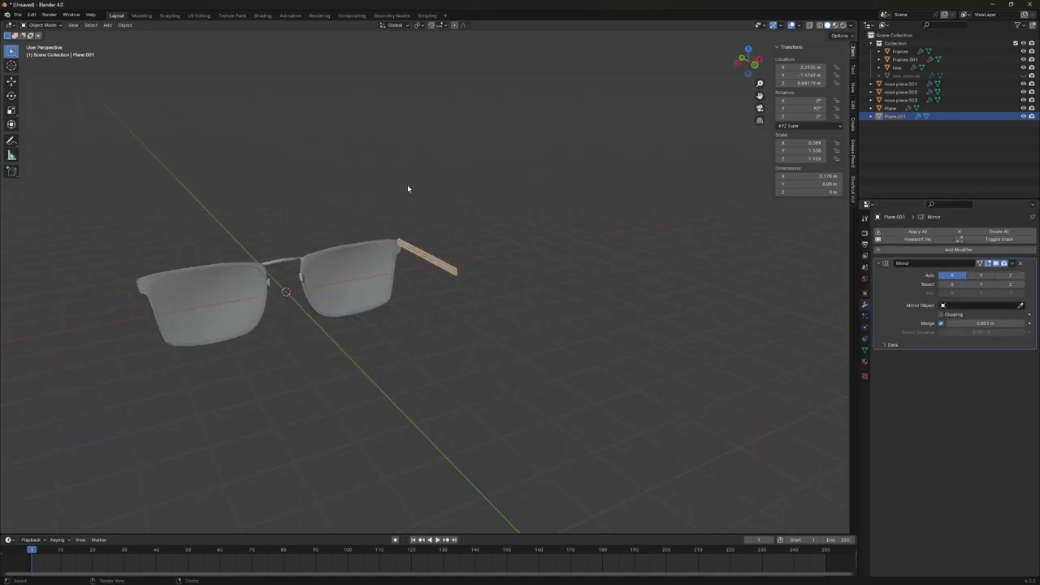
pyautogui.click(124, 25)
pyautogui.click(244, 59)
pyautogui.click(1009, 277)
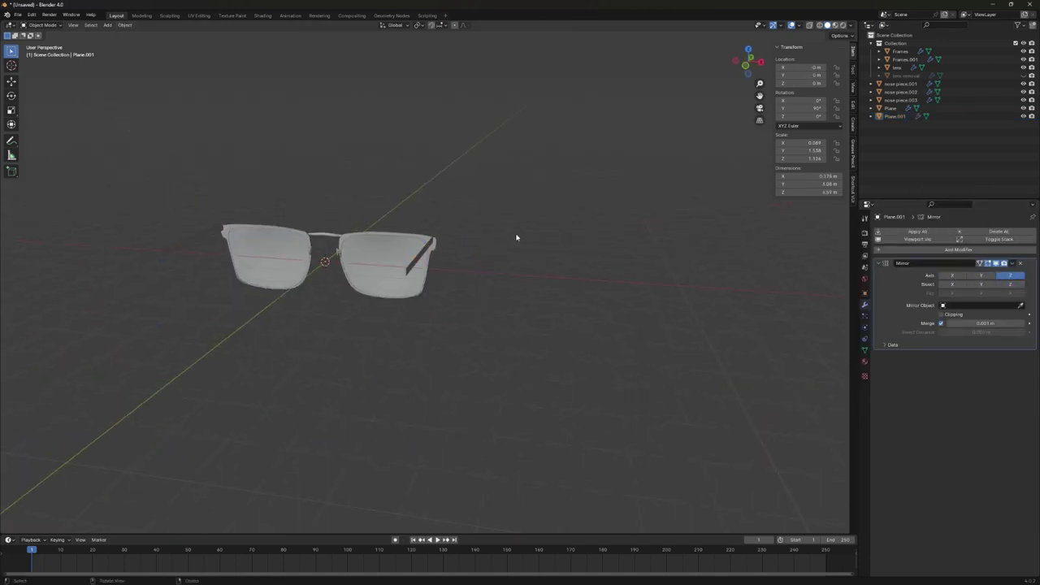
pyautogui.moveTo(516, 235)
pyautogui.mouseDown(button='middle')
pyautogui.moveTo(560, 248)
pyautogui.moveTo(618, 210)
pyautogui.mouseUp(button='middle')
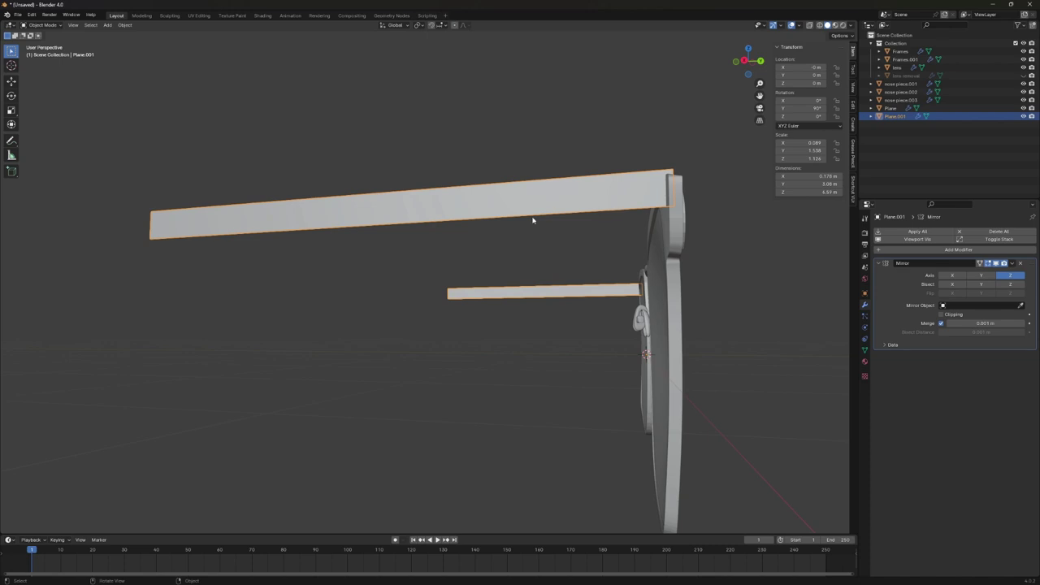
pyautogui.moveTo(533, 220)
pyautogui.mouseDown(button='middle')
pyautogui.moveTo(622, 249)
pyautogui.moveTo(611, 281)
pyautogui.moveTo(517, 262)
pyautogui.moveTo(569, 244)
pyautogui.moveTo(617, 252)
pyautogui.moveTo(599, 257)
pyautogui.moveTo(578, 244)
pyautogui.mouseUp(button='middle')
# Hide the temple arms and extrude the Frames' lens boundary edge loop.
pyautogui.press('h')
pyautogui.click(540, 248)
pyautogui.press('Tab')
pyautogui.scroll(3, 599, 257)
pyautogui.hotkey('alt', 'a')
pyautogui.scroll(4, 578, 244)
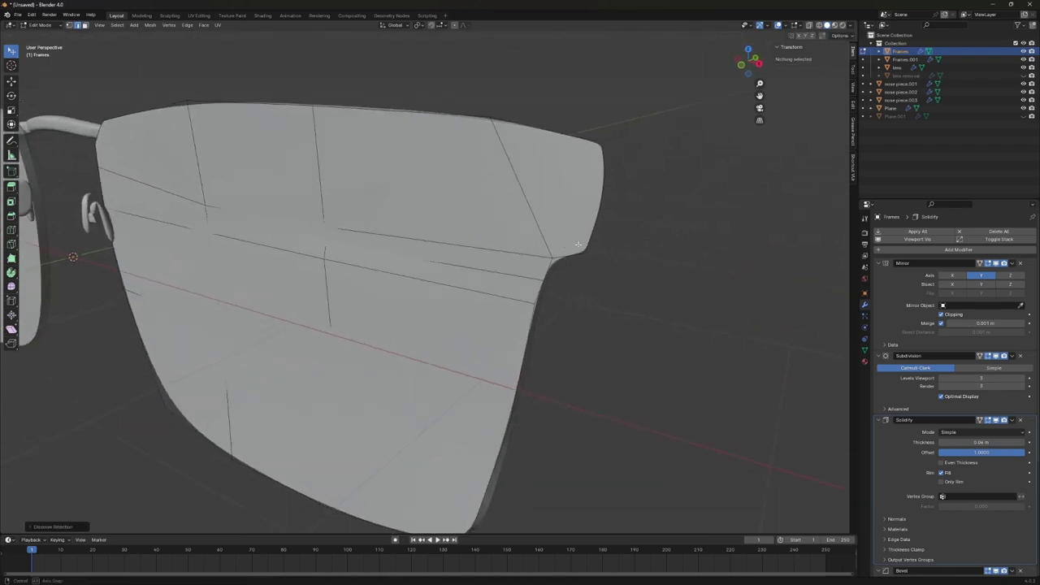
pyautogui.keyDown('alt'); pyautogui.click(603, 196); pyautogui.keyUp('alt')
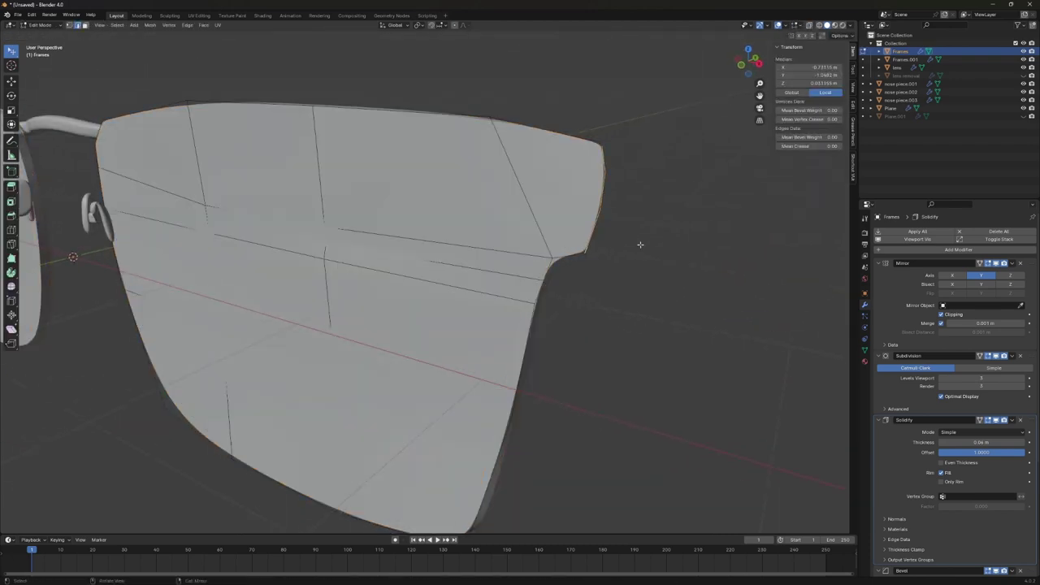
pyautogui.press('e')
pyautogui.moveTo(639, 244)
pyautogui.mouseDown(button='middle')
pyautogui.moveTo(606, 216)
pyautogui.moveTo(404, 247)
pyautogui.moveTo(373, 348)
pyautogui.mouseUp(button='middle')
pyautogui.scroll(-3, 488, 236)
pyautogui.press('Tab')
# Apply Shade Smooth to the Frames object.
pyautogui.scroll(4, 374, 348)
pyautogui.click(898, 68)
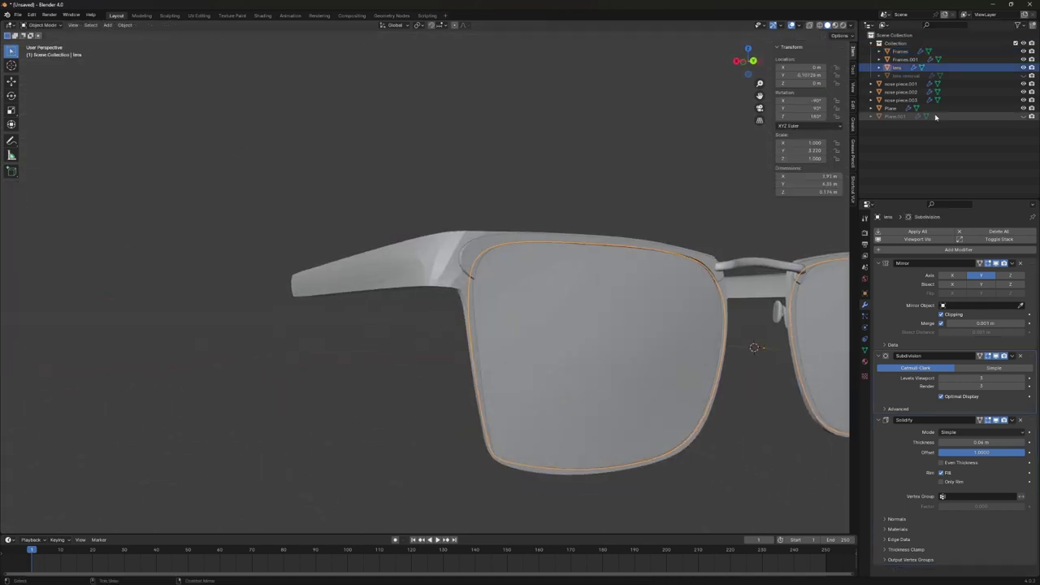
pyautogui.scroll(-3, 586, 203)
pyautogui.scroll(3, 585, 204)
pyautogui.click(585, 204)
pyautogui.rightClick(399, 242)
pyautogui.click(399, 242)
pyautogui.moveTo(399, 242)
pyautogui.mouseDown(button='middle')
pyautogui.moveTo(502, 250)
pyautogui.moveTo(446, 295)
pyautogui.moveTo(442, 207)
pyautogui.mouseUp(button='middle')
# Select the temple-arm object Plane.001 to rename it 'ear piece'.
pyautogui.scroll(5, 501, 250)
pyautogui.press('Tab')
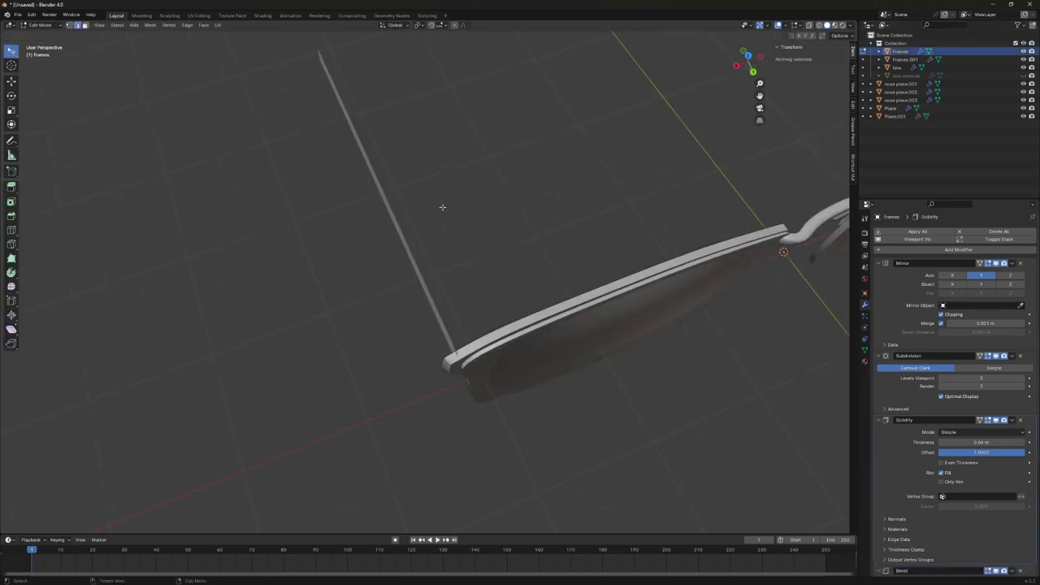
pyautogui.click(897, 116)
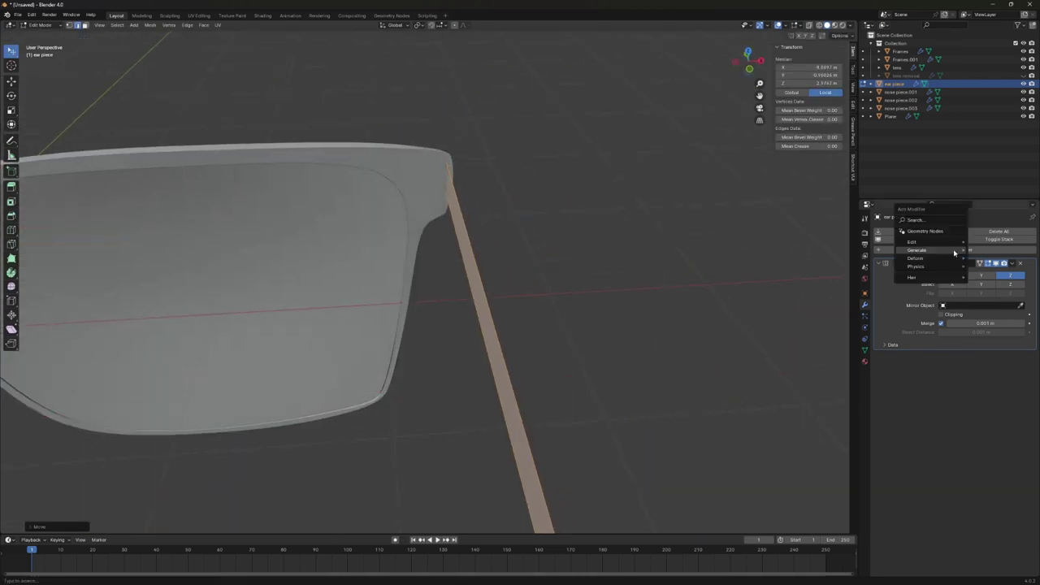
# Add Subdivision Surface and Solidify (0.05 m thickness) modifiers to the ear piece.
pyautogui.click(851, 349)
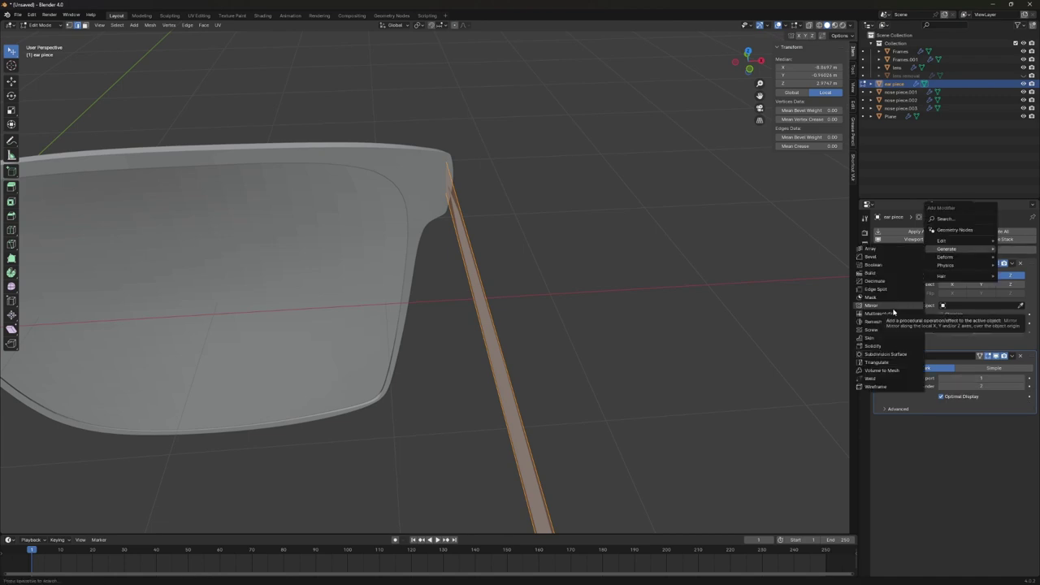
pyautogui.click(873, 345)
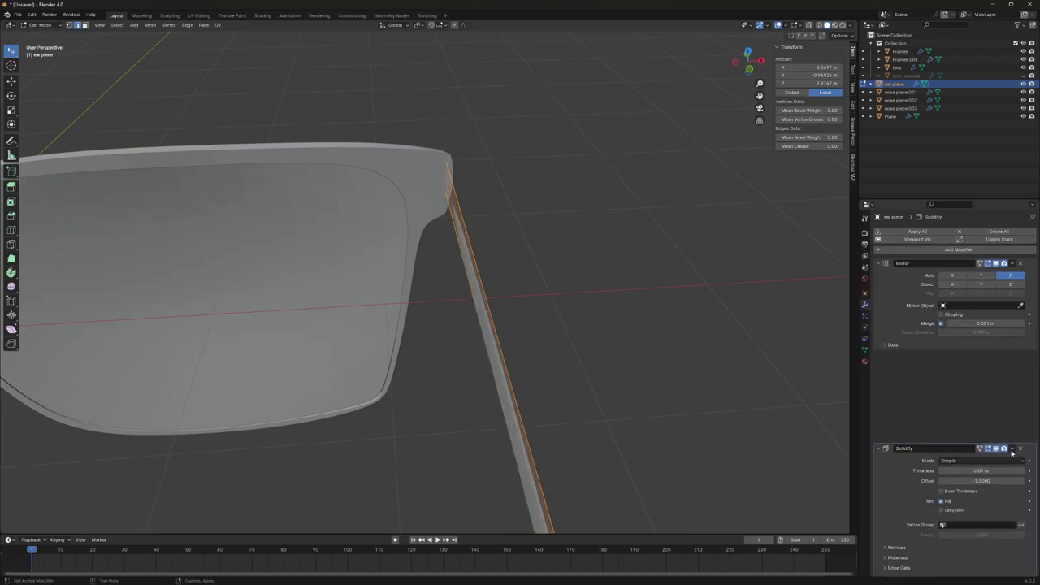
pyautogui.moveTo(659, 343); pyautogui.dragTo(507, 253, button='middle')
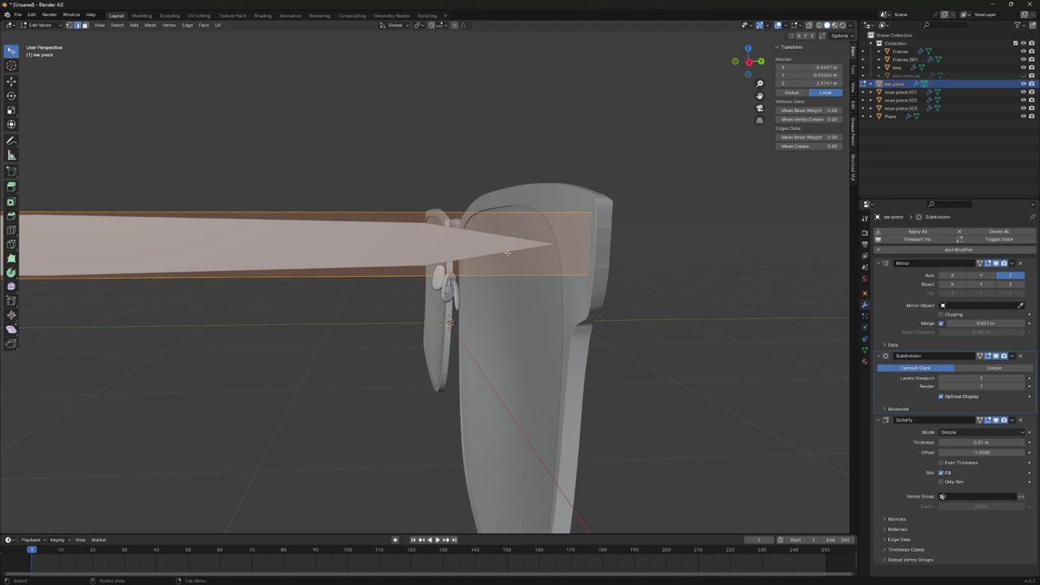
pyautogui.hotkey('alt', 'a')
# Select the ear piece's edges at the frame's corner.
pyautogui.moveTo(731, 325); pyautogui.dragTo(628, 306, button='middle')
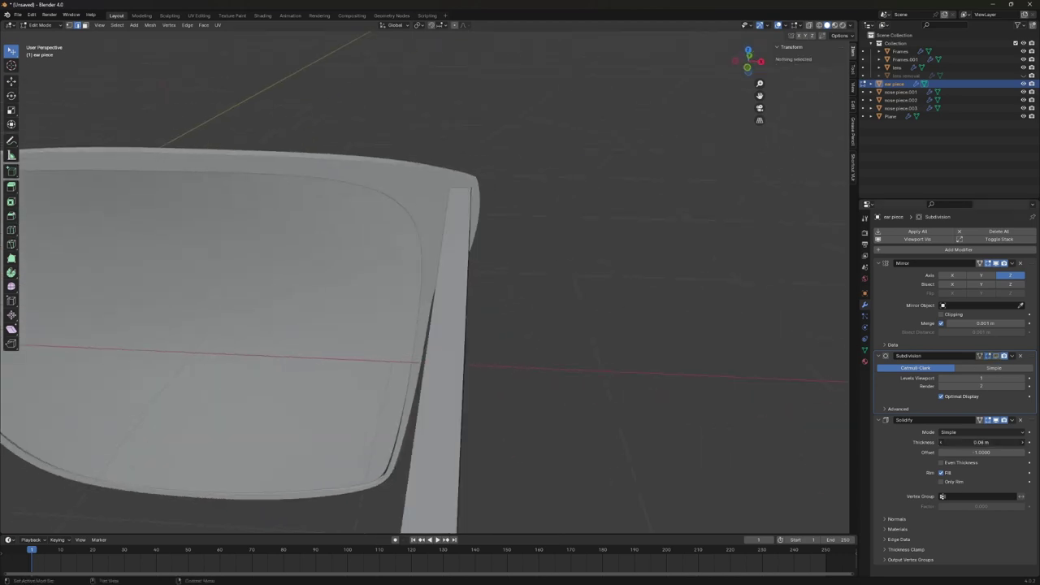
pyautogui.scroll(-5, 575, 336)
pyautogui.moveTo(575, 337)
pyautogui.mouseDown(button='middle')
pyautogui.moveTo(618, 341)
pyautogui.moveTo(585, 336)
pyautogui.mouseUp(button='middle')
pyautogui.scroll(5, 710, 327)
pyautogui.moveTo(710, 327); pyautogui.dragTo(609, 292, button='middle')
pyautogui.press('KP_1')
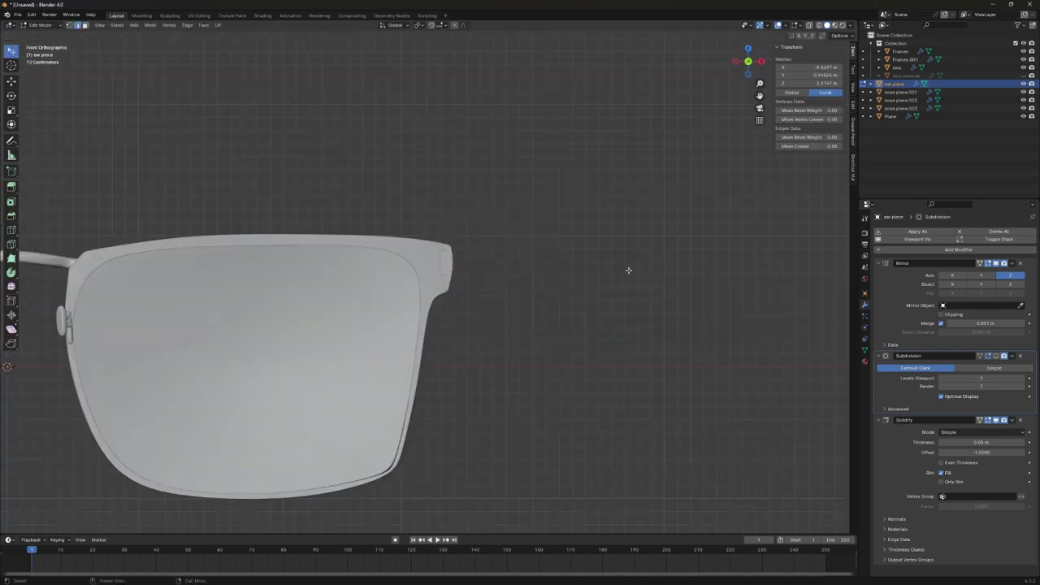
pyautogui.scroll(3, 520, 230)
pyautogui.scroll(3, 473, 270)
pyautogui.rightClick(473, 270)
pyautogui.moveTo(473, 269); pyautogui.dragTo(455, 281, button='middle')
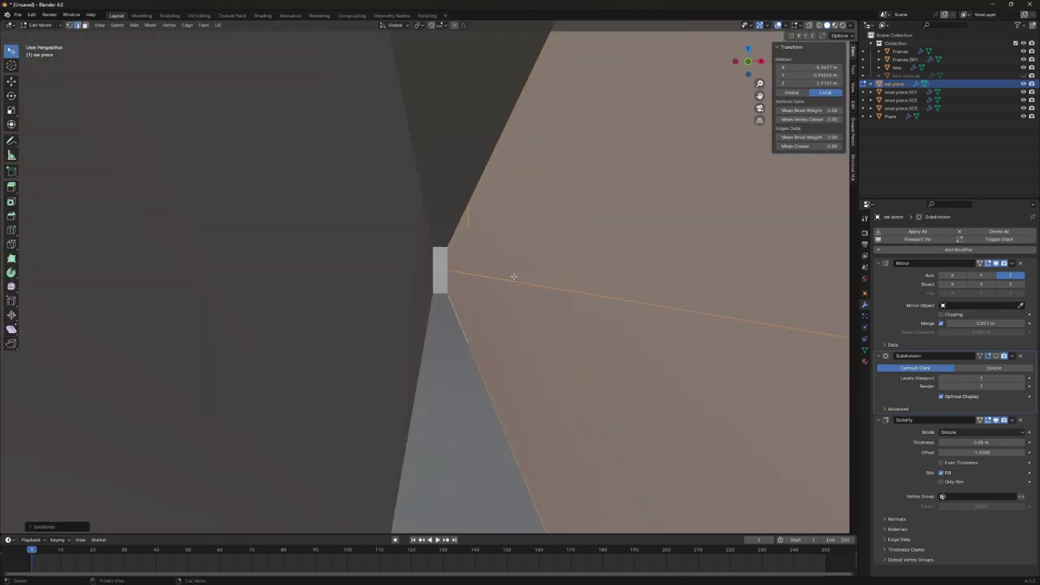
pyautogui.scroll(-4, 455, 280)
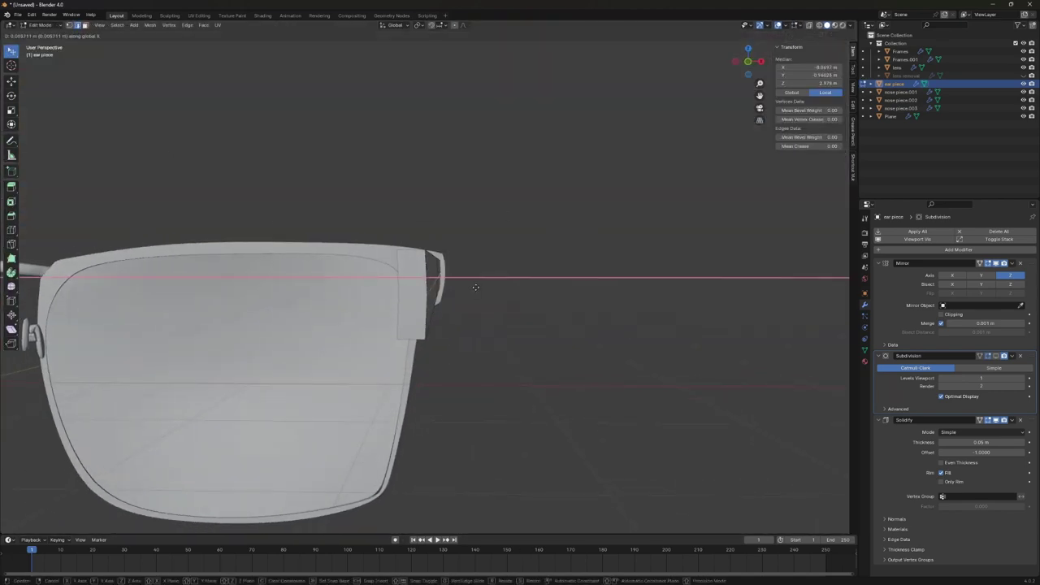
pyautogui.keyDown('alt'); pyautogui.click(431, 276); pyautogui.keyUp('alt')
pyautogui.scroll(3, 469, 353)
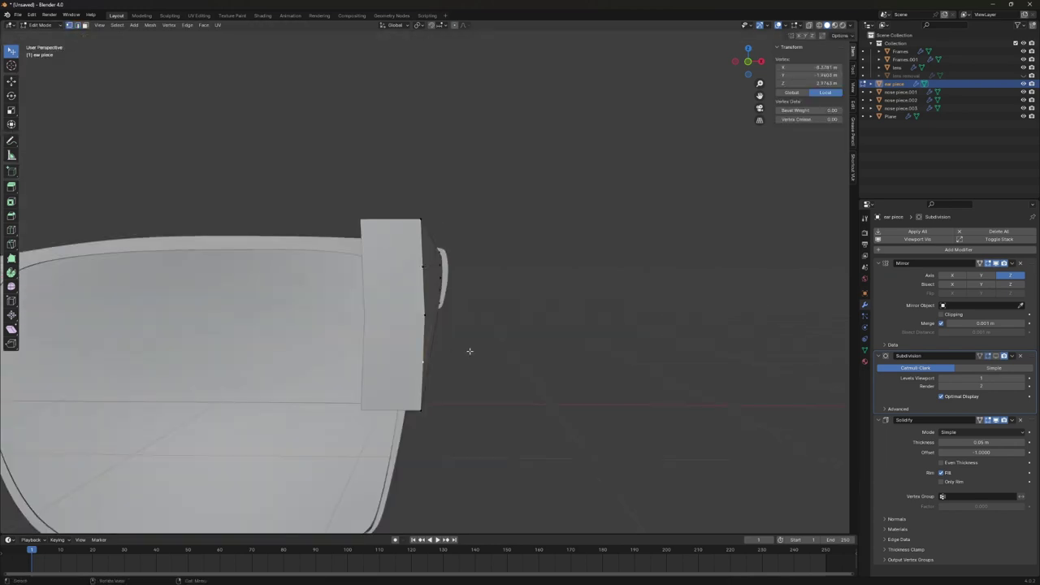
pyautogui.scroll(-3, 469, 352)
# Move the selected edges vertically (G+Z) to line up with the frame corner.
pyautogui.press('g')
pyautogui.press('z')
pyautogui.click(499, 328)
pyautogui.moveTo(499, 328); pyautogui.dragTo(466, 293, button='middle')
pyautogui.scroll(4, 480, 309)
# Slide the edges along X to meet the frame's outer corner and leave Edit Mode.
pyautogui.press('g')
pyautogui.press('x')
pyautogui.moveTo(470, 342)
pyautogui.mouseDown(button='middle')
pyautogui.moveTo(537, 330)
pyautogui.moveTo(689, 342)
pyautogui.mouseUp(button='middle')
pyautogui.click(483, 343)
pyautogui.press('Tab')
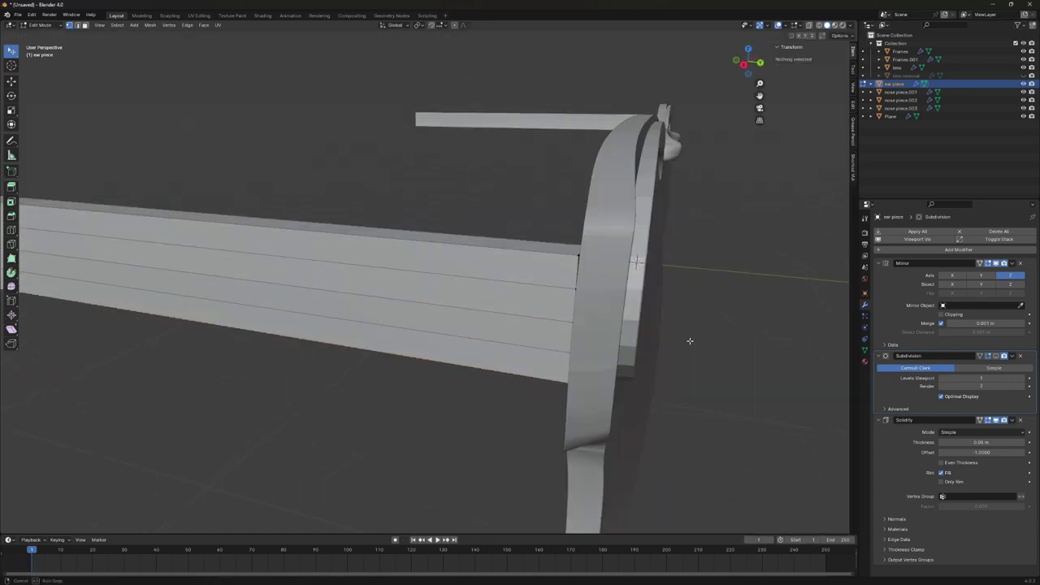
pyautogui.scroll(4, 614, 270)
pyautogui.moveTo(613, 270); pyautogui.dragTo(569, 276, button='middle')
pyautogui.scroll(-4, 569, 276)
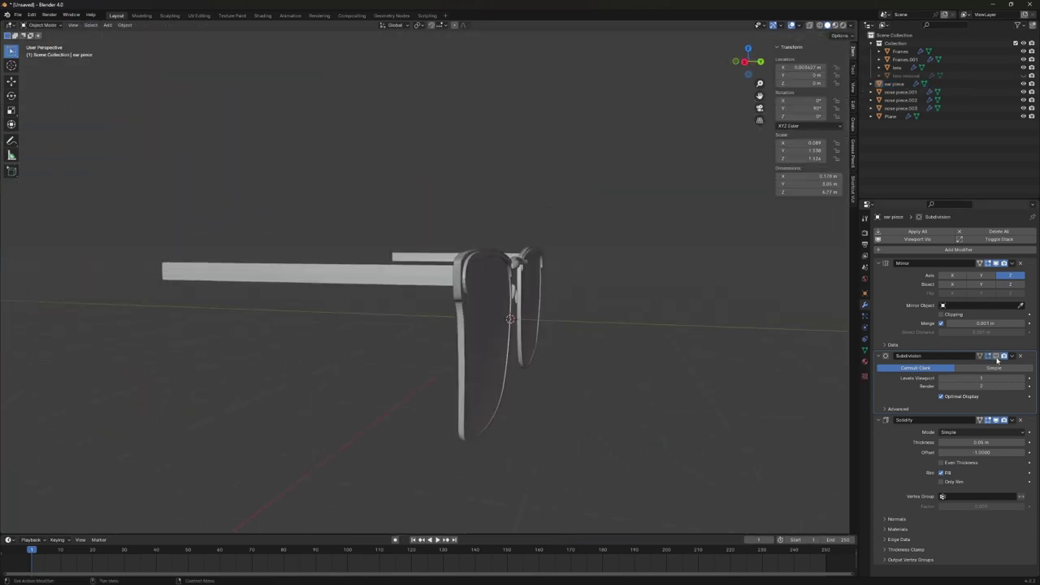
# Scale the ear piece's geometry in Edit Mode.
pyautogui.moveTo(320, 276)
pyautogui.mouseDown(button='middle')
pyautogui.moveTo(358, 295)
pyautogui.moveTo(390, 284)
pyautogui.mouseUp(button='middle')
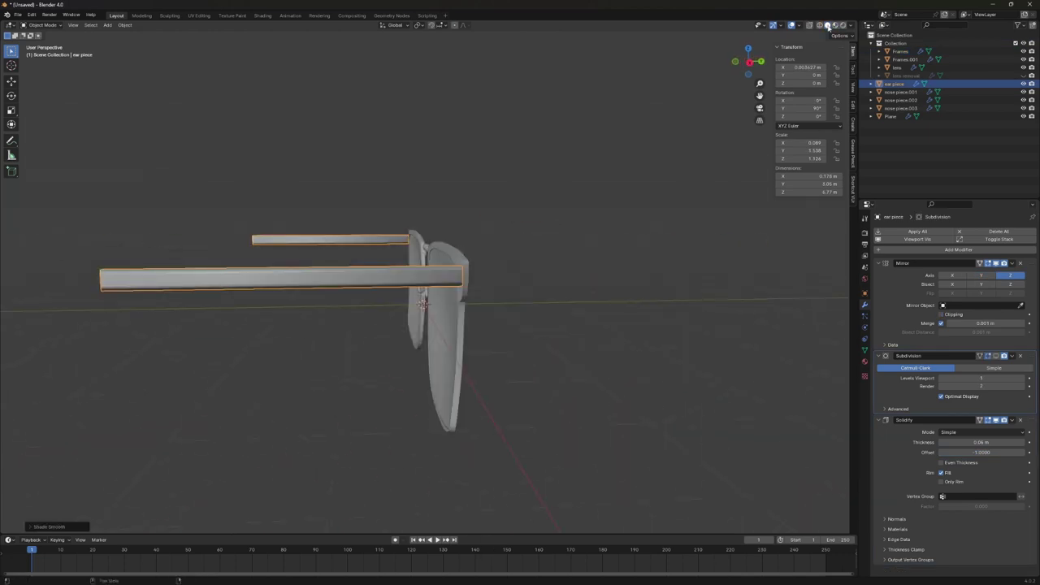
pyautogui.moveTo(325, 313)
pyautogui.mouseDown(button='middle')
pyautogui.moveTo(243, 317)
pyautogui.moveTo(339, 315)
pyautogui.moveTo(238, 258)
pyautogui.moveTo(317, 281)
pyautogui.moveTo(398, 283)
pyautogui.mouseUp(button='middle')
pyautogui.press('Tab')
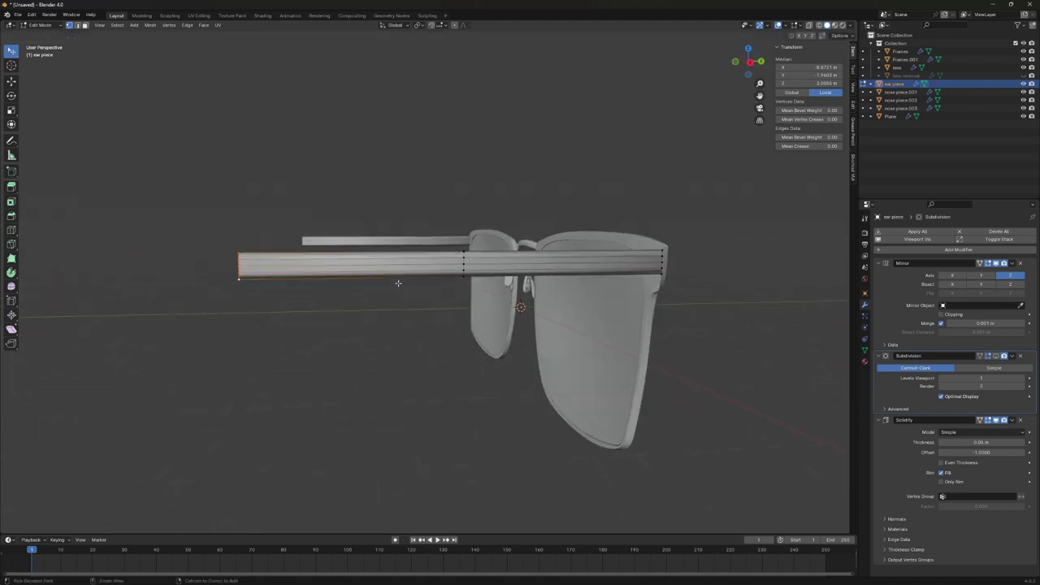
pyautogui.click(456, 313)
pyautogui.press('Tab')
pyautogui.moveTo(457, 313)
pyautogui.mouseDown(button='middle')
pyautogui.moveTo(427, 304)
pyautogui.moveTo(399, 336)
pyautogui.mouseUp(button='middle')
# Reshape the temple's far end by moving and selecting its end vertices.
pyautogui.press('Tab')
pyautogui.scroll(5, 537, 356)
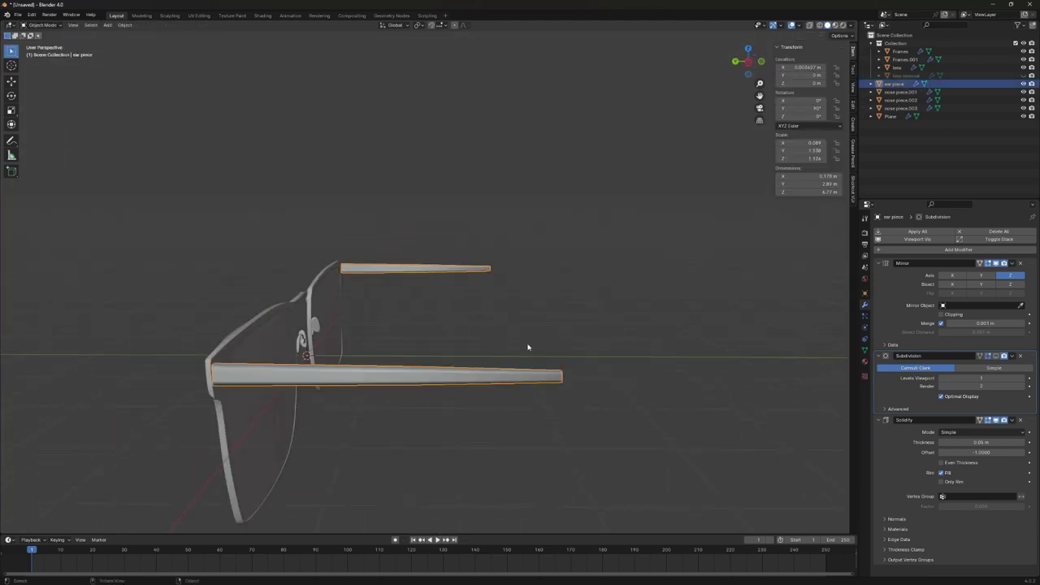
pyautogui.moveTo(529, 348); pyautogui.dragTo(419, 271, button='middle')
pyautogui.moveTo(390, 262); pyautogui.dragTo(382, 261)
pyautogui.scroll(4, 382, 262)
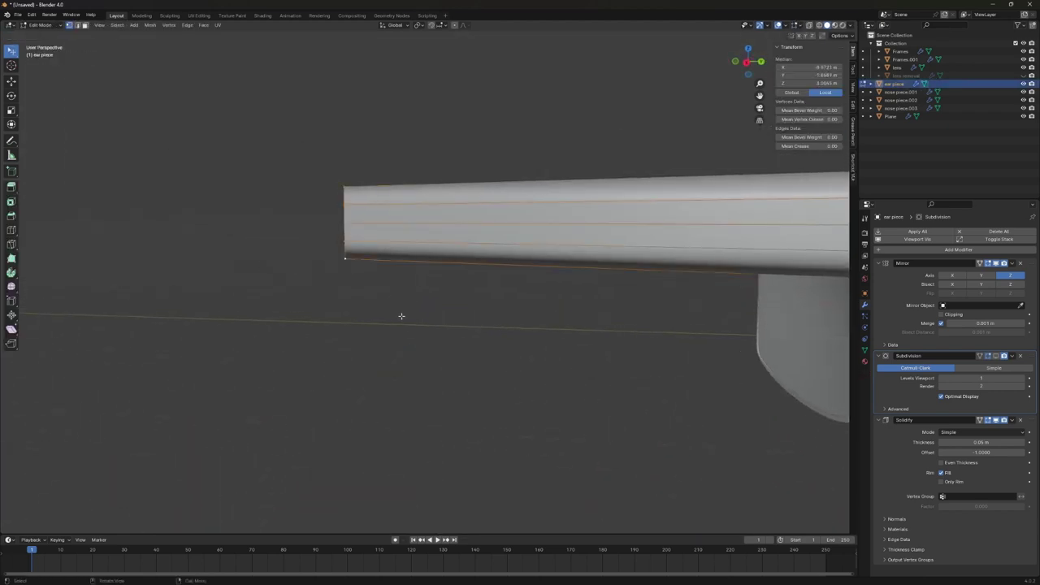
pyautogui.scroll(-8, 382, 262)
pyautogui.scroll(2, 455, 284)
pyautogui.scroll(1, 480, 295)
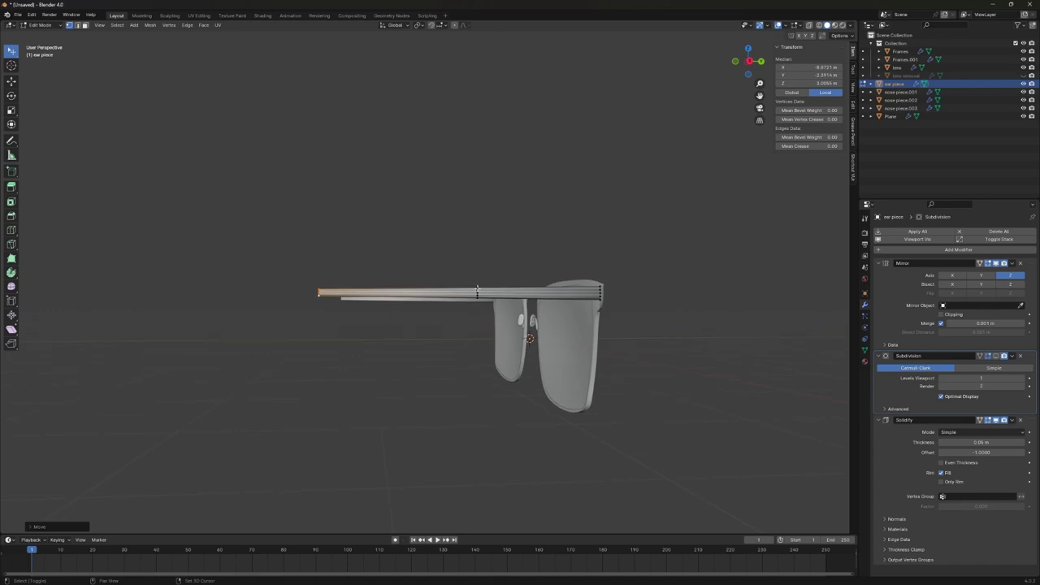
pyautogui.keyDown('shift'); pyautogui.click(477, 291); pyautogui.keyUp('shift')
pyautogui.scroll(3, 477, 291)
pyautogui.scroll(-3, 477, 291)
# Select the front temple section with Ctrl+L, duplicate it and shift the copy along Y.
pyautogui.moveTo(520, 309)
pyautogui.mouseDown(button='middle')
pyautogui.moveTo(582, 325)
pyautogui.moveTo(422, 342)
pyautogui.moveTo(418, 302)
pyautogui.mouseUp(button='middle')
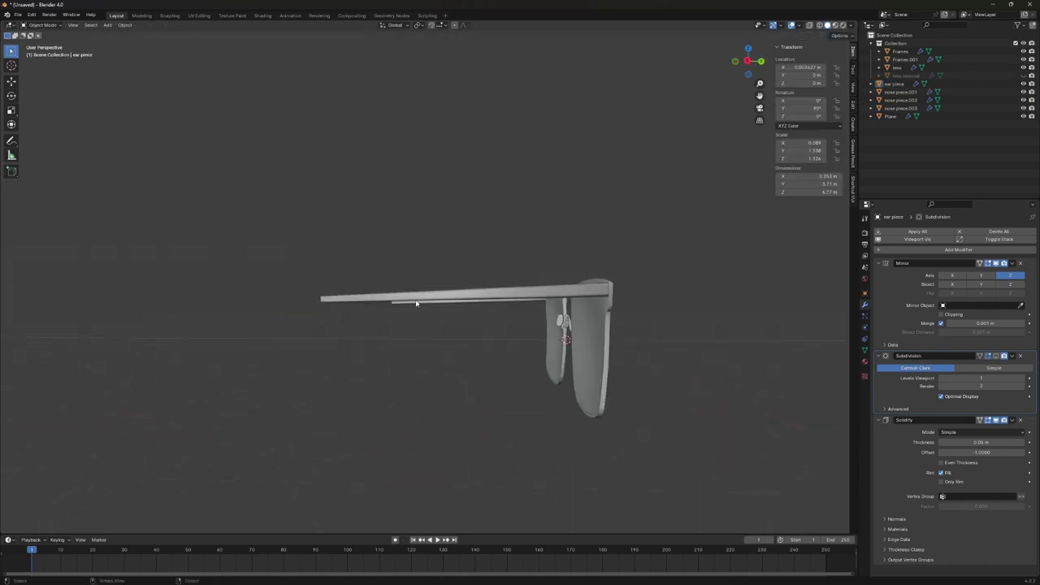
pyautogui.scroll(3, 246, 309)
pyautogui.scroll(-4, 246, 310)
pyautogui.scroll(-2, 425, 344)
pyautogui.scroll(-1, 399, 341)
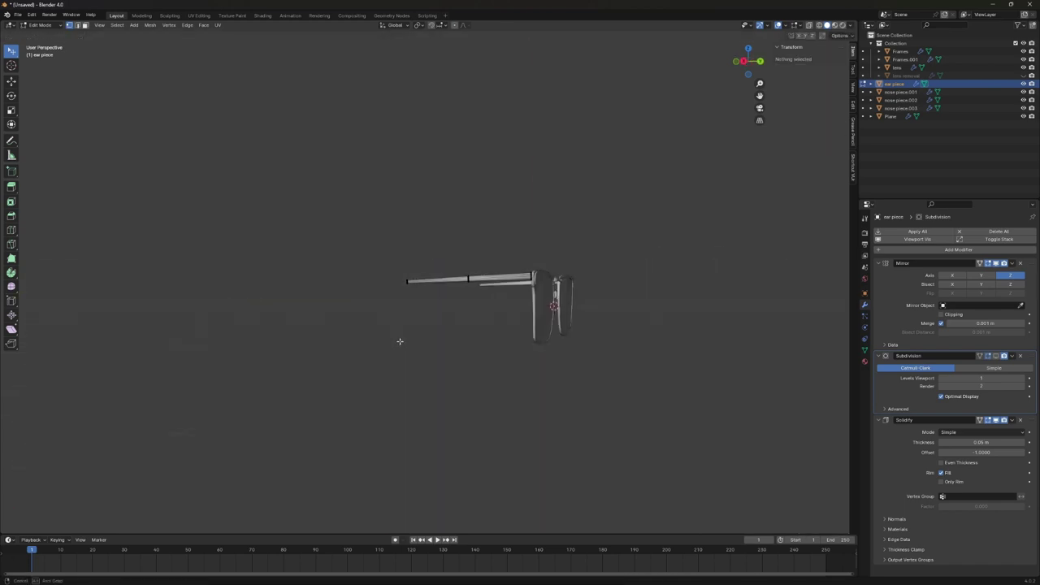
pyautogui.scroll(5, 436, 332)
pyautogui.hotkey('ctrl', 'l')
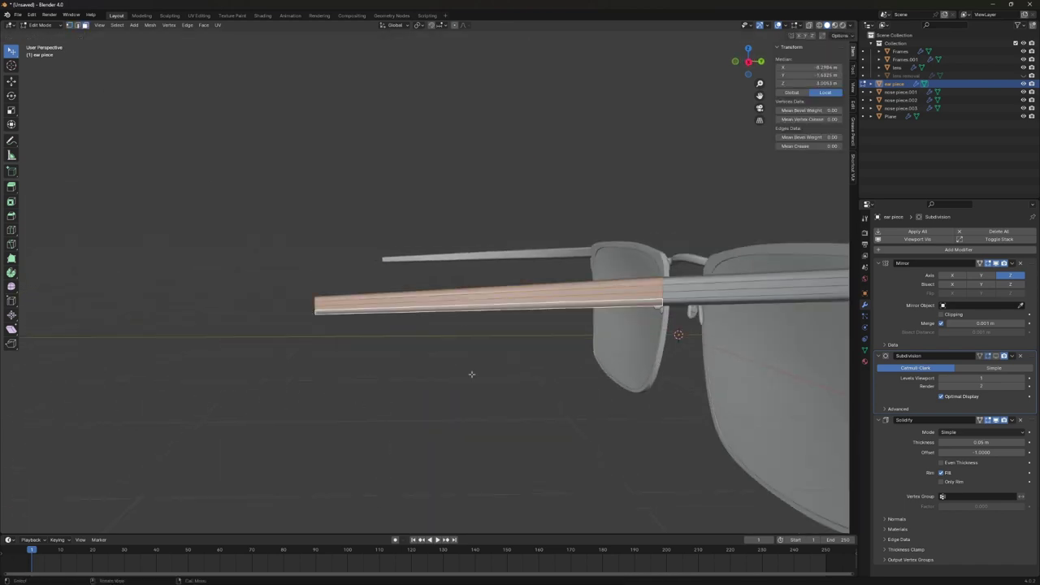
pyautogui.scroll(-2, 473, 374)
pyautogui.hotkey('shift', 'd')
pyautogui.press('Escape')
pyautogui.click(474, 349)
pyautogui.moveTo(474, 350)
pyautogui.mouseDown(button='middle')
pyautogui.moveTo(525, 385)
pyautogui.moveTo(569, 374)
pyautogui.moveTo(647, 383)
pyautogui.mouseUp(button='middle')
# Separate the copied piece into its own object, ear piece.001, and resize it.
pyautogui.click(529, 359)
pyautogui.press('Tab')
pyautogui.press('s')
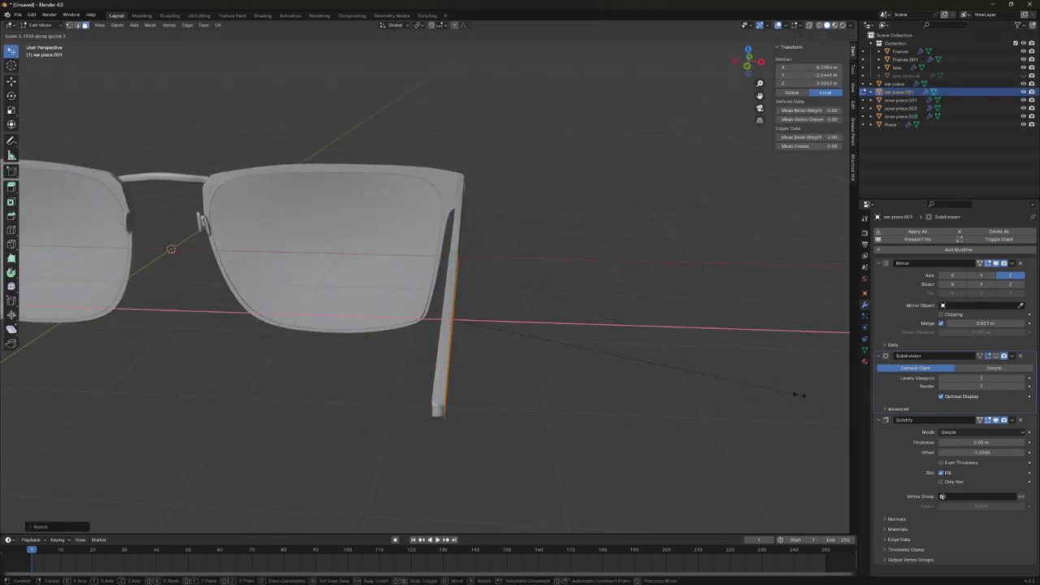
pyautogui.press('Tab')
pyautogui.moveTo(504, 325); pyautogui.dragTo(517, 333, button='middle')
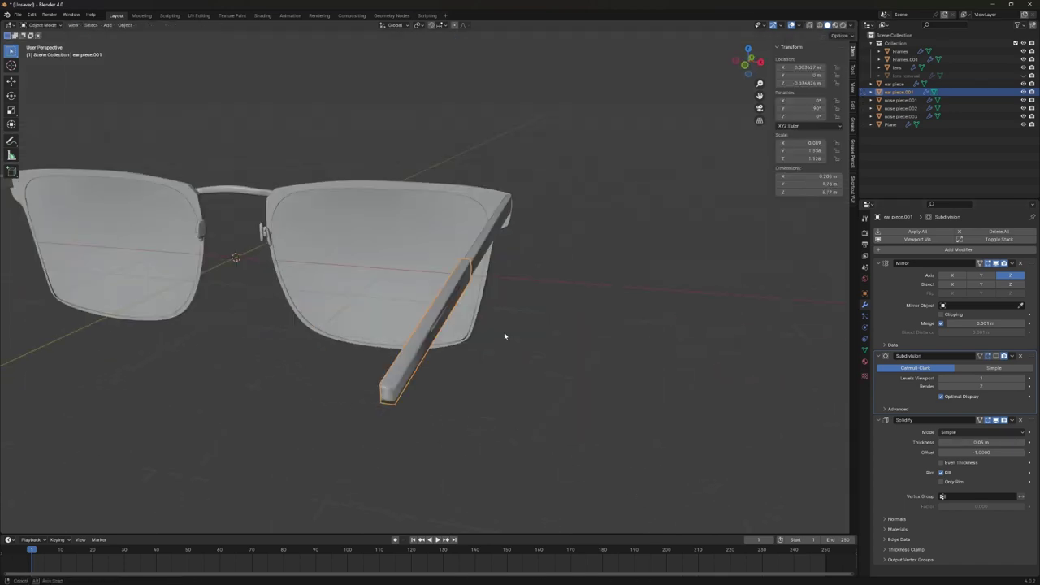
pyautogui.moveTo(456, 297)
pyautogui.mouseDown(button='middle')
pyautogui.moveTo(529, 306)
pyautogui.moveTo(513, 342)
pyautogui.moveTo(625, 345)
pyautogui.mouseUp(button='middle')
pyautogui.scroll(-5, 529, 306)
pyautogui.click(625, 345)
# In see-through view, select the arm's end loop and scale it down.
pyautogui.press('Tab')
pyautogui.moveTo(431, 319)
pyautogui.mouseDown(button='middle')
pyautogui.moveTo(588, 353)
pyautogui.moveTo(548, 339)
pyautogui.moveTo(634, 248)
pyautogui.moveTo(464, 418)
pyautogui.moveTo(525, 439)
pyautogui.mouseUp(button='middle')
pyautogui.hotkey('alt', 'z')
pyautogui.scroll(-4, 464, 418)
pyautogui.scroll(2, 525, 438)
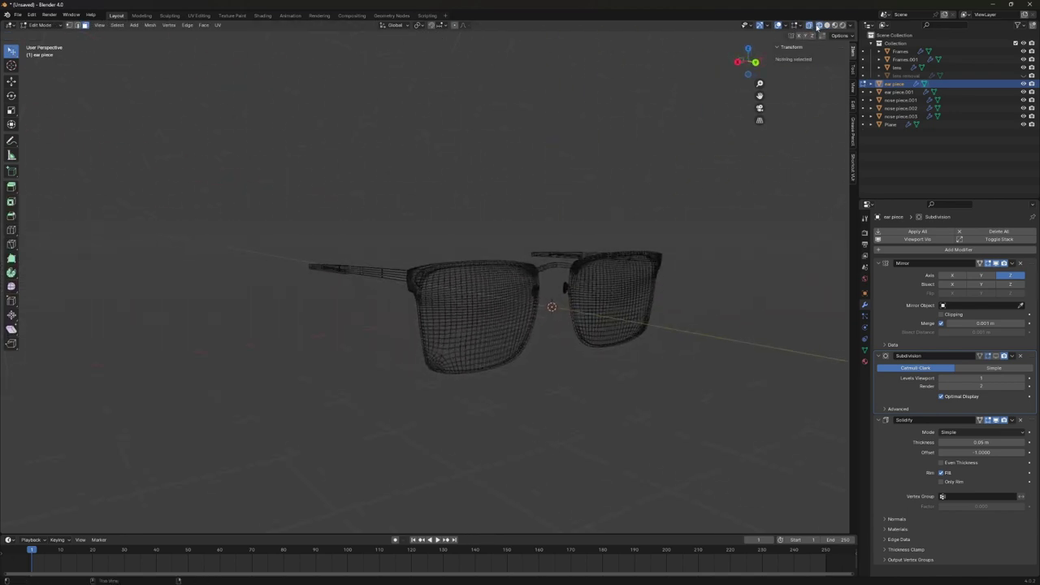
pyautogui.click(827, 26)
pyautogui.press('1')
pyautogui.moveTo(185, 76); pyautogui.dragTo(650, 336, button='middle')
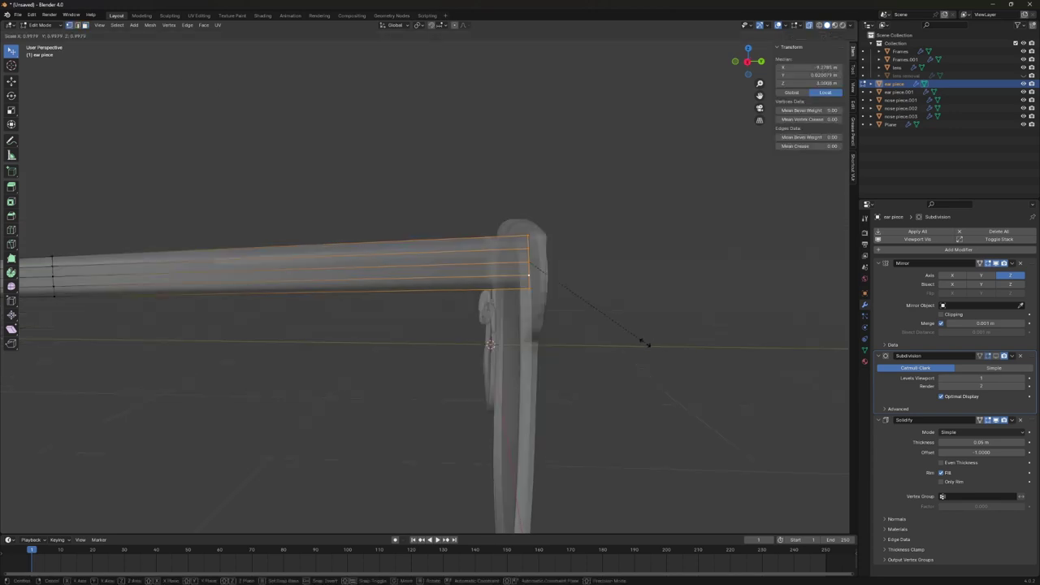
pyautogui.press('Escape')
# Move an edge loop across the arm vertically and scale it along Z to taper the end.
pyautogui.moveTo(740, 337); pyautogui.dragTo(406, 317, button='middle')
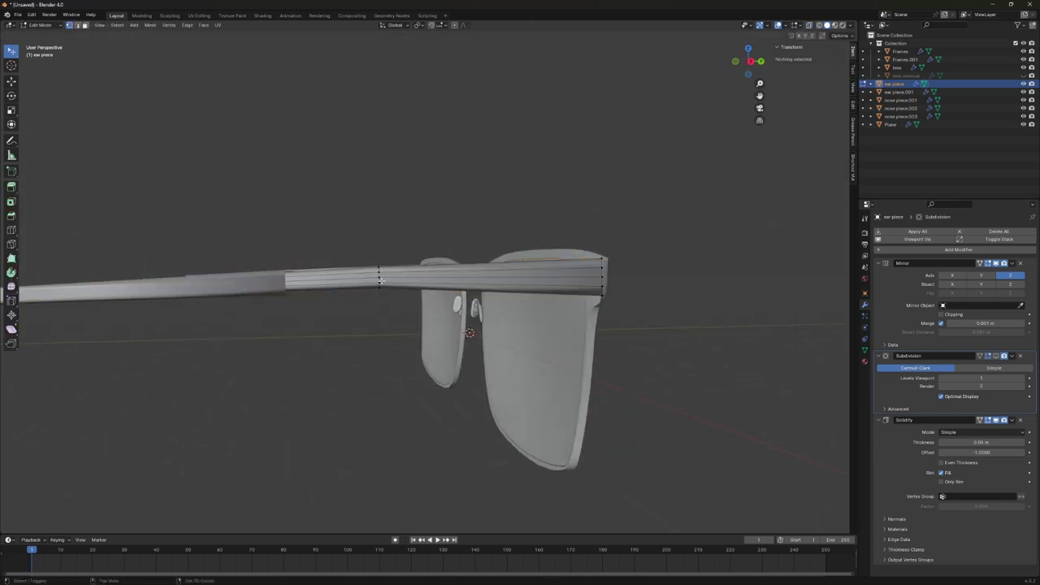
pyautogui.scroll(4, 373, 310)
pyautogui.hotkey('alt', 'a')
pyautogui.keyDown('alt'); pyautogui.click(374, 311); pyautogui.keyUp('alt')
pyautogui.scroll(-3, 374, 310)
pyautogui.scroll(-2, 480, 348)
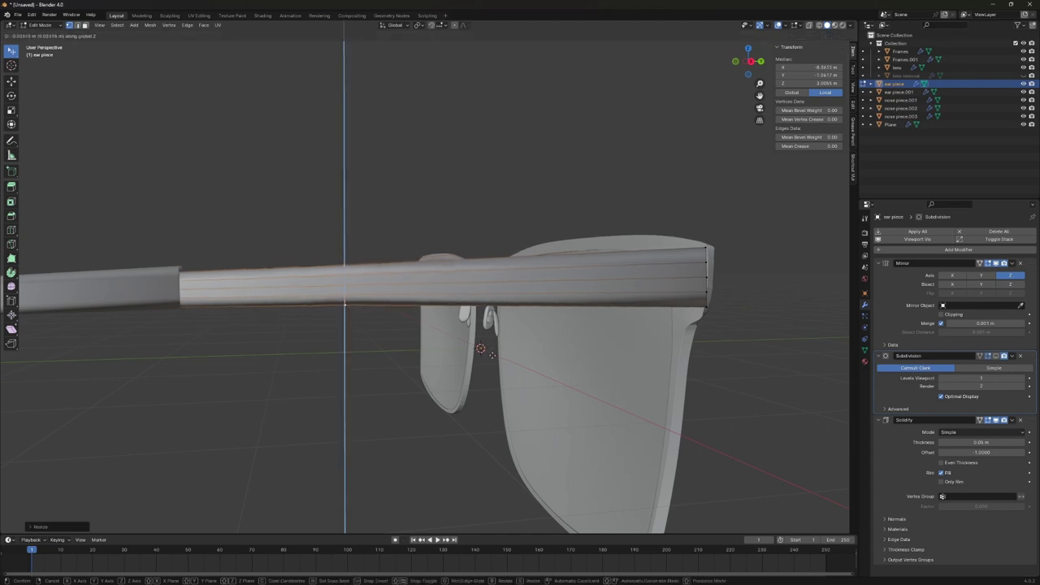
pyautogui.click(492, 356)
pyautogui.moveTo(492, 355); pyautogui.dragTo(627, 174, button='middle')
pyautogui.hotkey('alt', 'z')
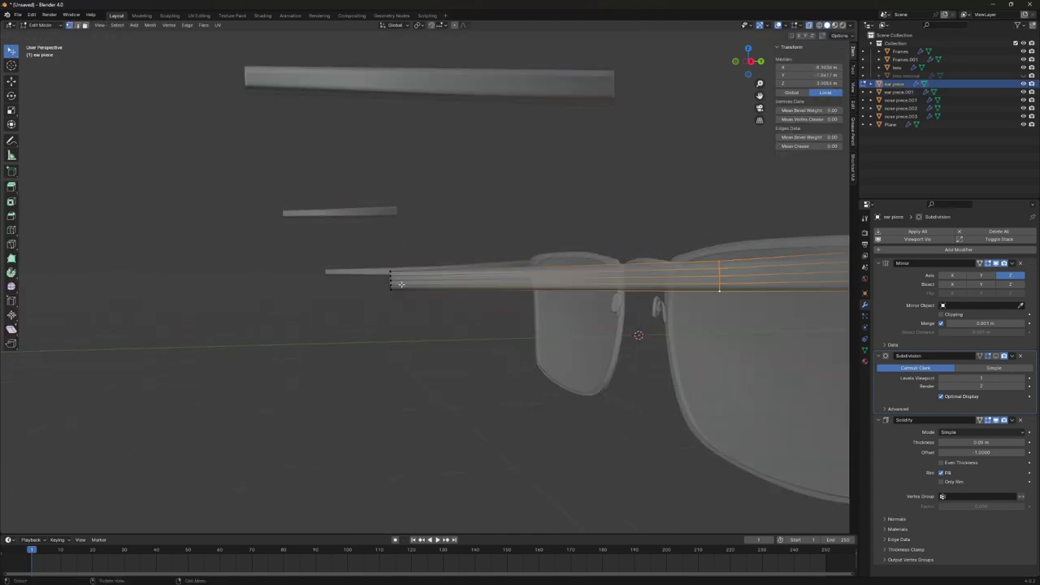
pyautogui.scroll(-4, 391, 277)
pyautogui.press('s')
pyautogui.press('z')
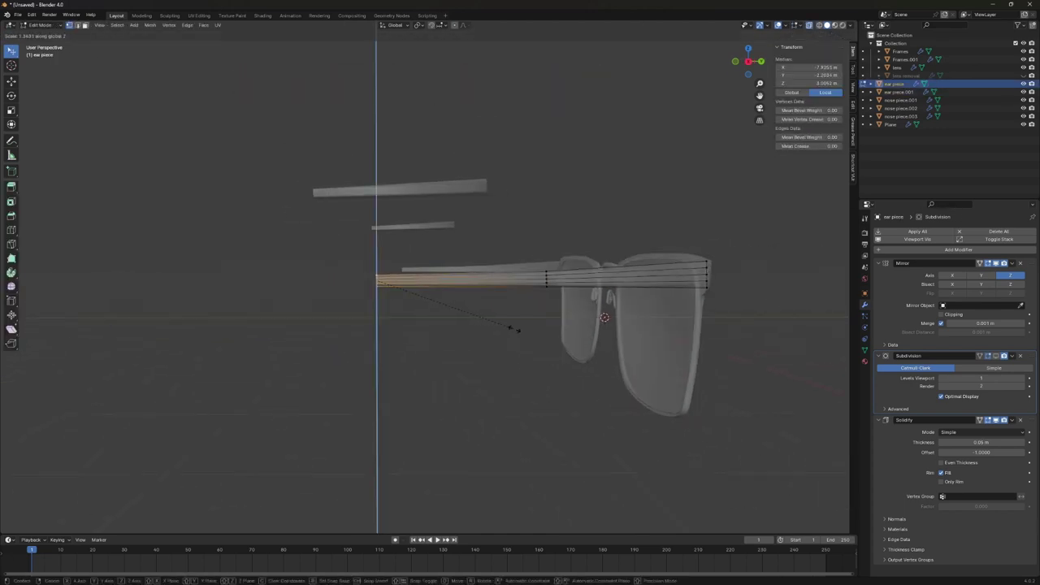
pyautogui.press('Tab')
# Move ear piece.001 vertically (G+Z) into line with the frame.
pyautogui.moveTo(545, 353); pyautogui.dragTo(561, 371, button='middle')
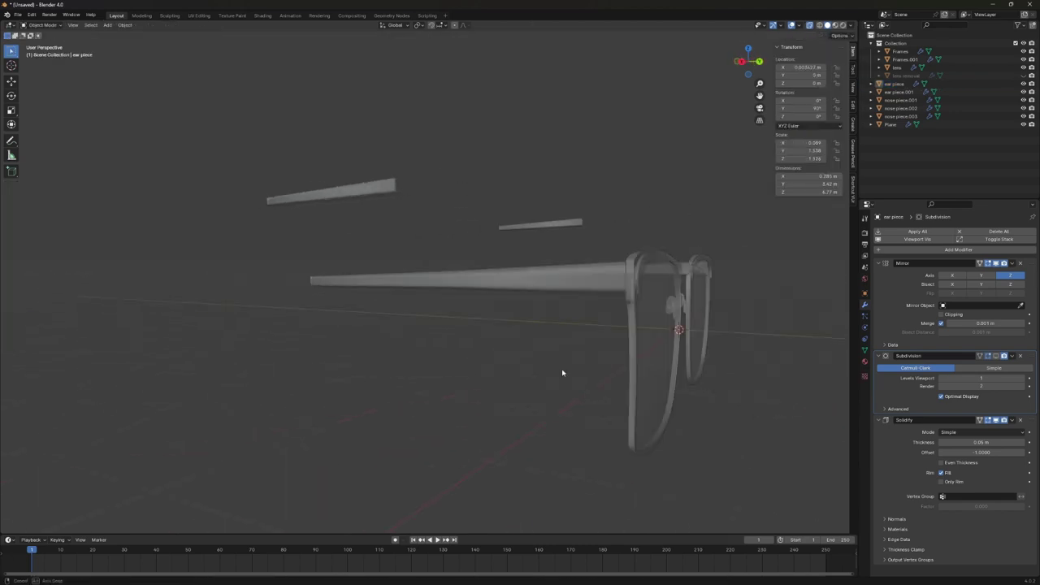
pyautogui.click(487, 268)
pyautogui.press('g')
pyautogui.press('z')
pyautogui.click(488, 268)
pyautogui.hotkey('alt', 'z')
pyautogui.moveTo(460, 376); pyautogui.dragTo(572, 392, button='middle')
pyautogui.press('Tab')
pyautogui.hotkey('alt', 'a')
pyautogui.press('Tab')
pyautogui.scroll(5, 572, 392)
# Rotate the temple arm's mesh in Edit Mode so it lies horizontal.
pyautogui.moveTo(682, 399); pyautogui.dragTo(637, 297, button='middle')
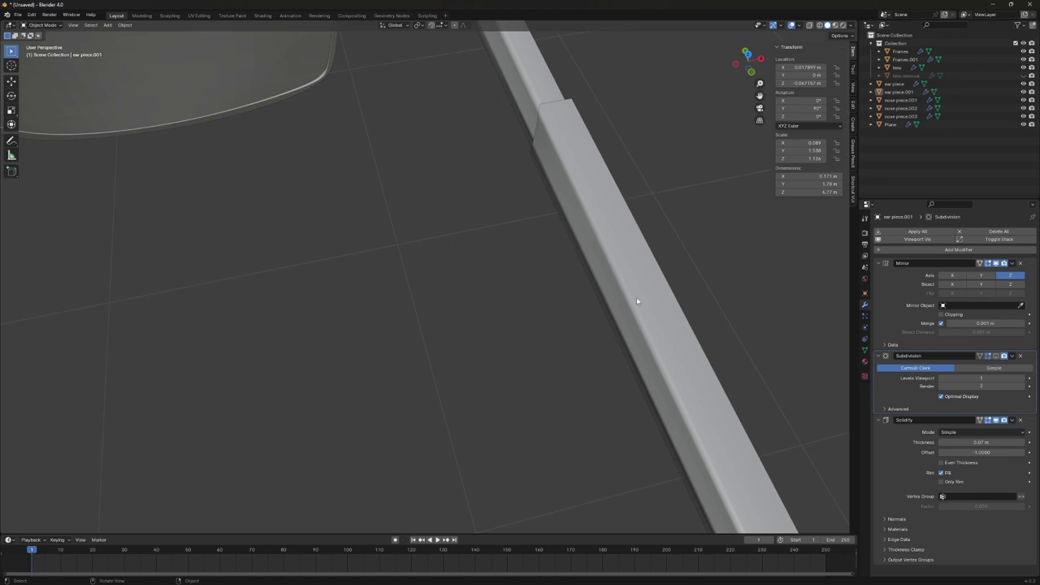
pyautogui.moveTo(661, 343); pyautogui.dragTo(538, 309, button='middle')
pyautogui.press('Tab')
pyautogui.scroll(3, 538, 309)
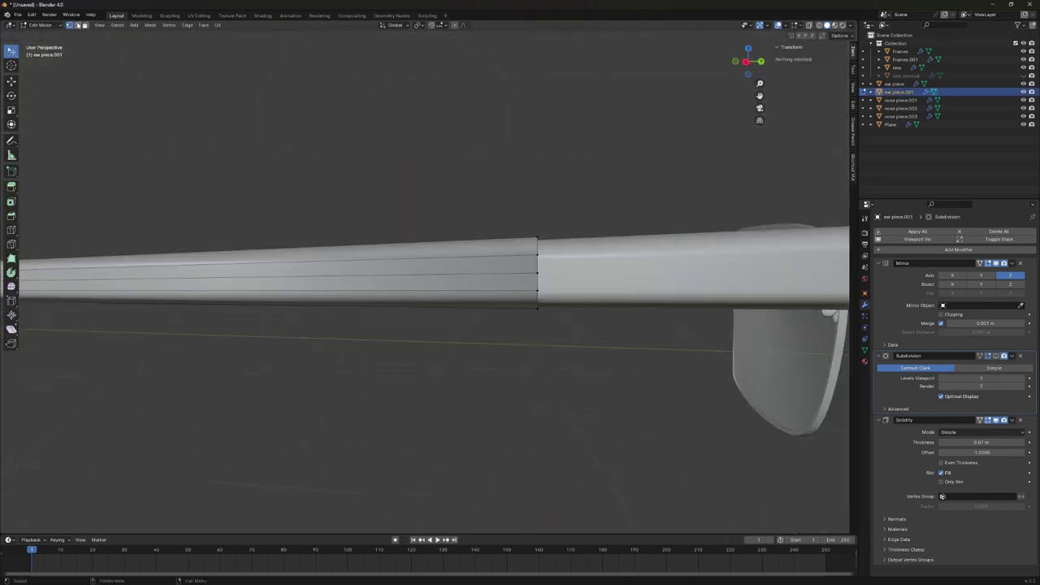
pyautogui.click(658, 309)
pyautogui.press('Tab')
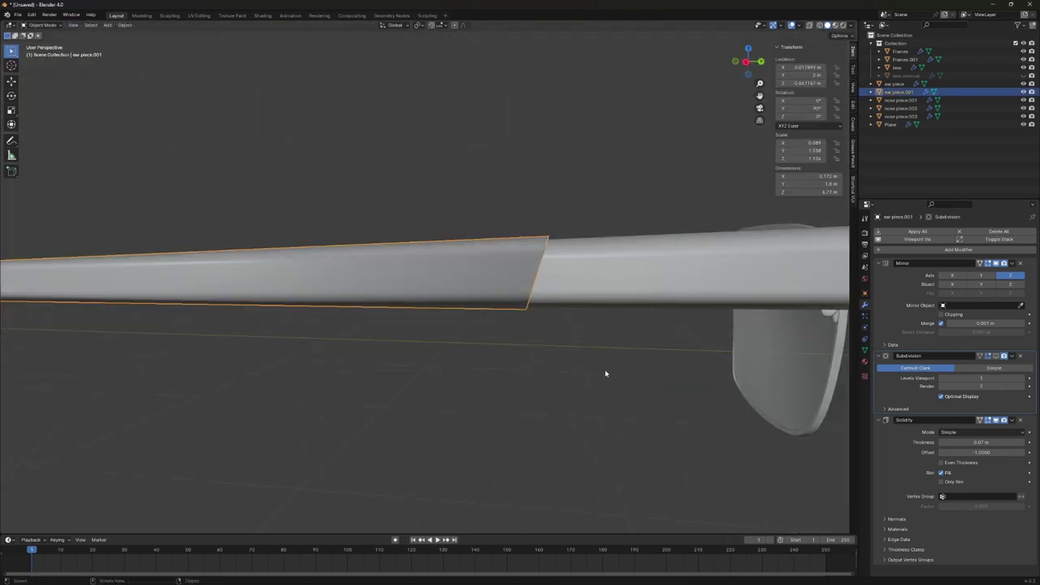
# Apply Shade Auto Smooth to the arm and pull its end vertices in to shorten it.
pyautogui.moveTo(606, 374)
pyautogui.mouseDown(button='middle')
pyautogui.moveTo(553, 379)
pyautogui.moveTo(480, 213)
pyautogui.moveTo(277, 278)
pyautogui.moveTo(468, 223)
pyautogui.moveTo(325, 304)
pyautogui.moveTo(340, 296)
pyautogui.mouseUp(button='middle')
pyautogui.rightClick(276, 278)
pyautogui.click(276, 278)
pyautogui.press('Tab')
pyautogui.moveTo(309, 209)
pyautogui.mouseDown()
pyautogui.moveTo(491, 305)
pyautogui.moveTo(390, 290)
pyautogui.mouseUp()
pyautogui.moveTo(390, 290)
pyautogui.mouseDown(button='middle')
pyautogui.moveTo(273, 262)
pyautogui.moveTo(437, 341)
pyautogui.moveTo(458, 333)
pyautogui.moveTo(418, 308)
pyautogui.moveTo(126, 276)
pyautogui.mouseUp(button='middle')
pyautogui.press('Tab')
# Add several Ctrl+R loop cuts along the arm.
pyautogui.scroll(2, 458, 332)
pyautogui.scroll(-3, 452, 328)
pyautogui.press('Tab')
pyautogui.hotkey('ctrl', 'r')
pyautogui.click(293, 281)
pyautogui.click(378, 289)
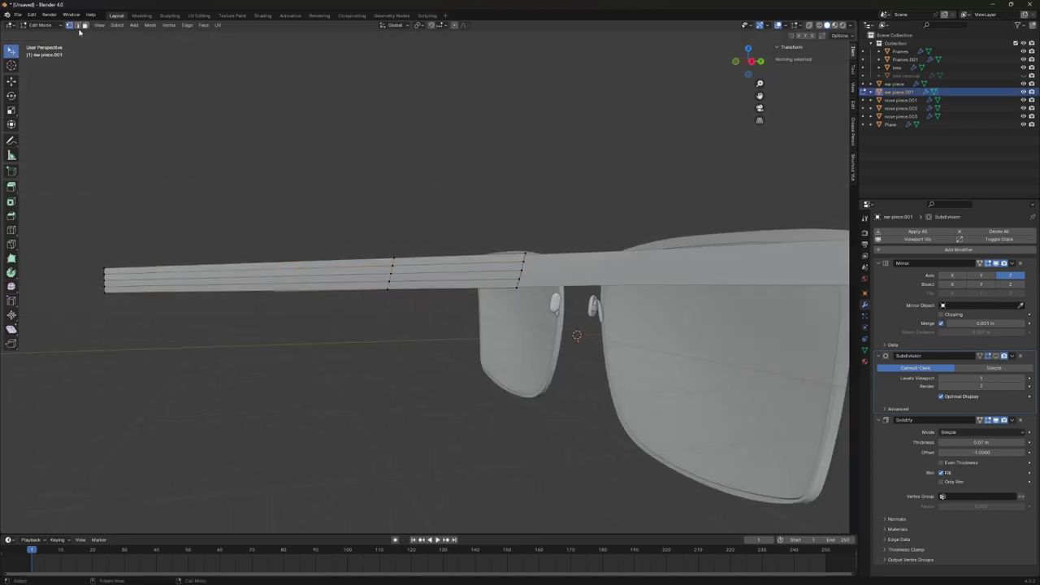
pyautogui.click(396, 345)
pyautogui.moveTo(396, 345); pyautogui.dragTo(410, 280, button='middle')
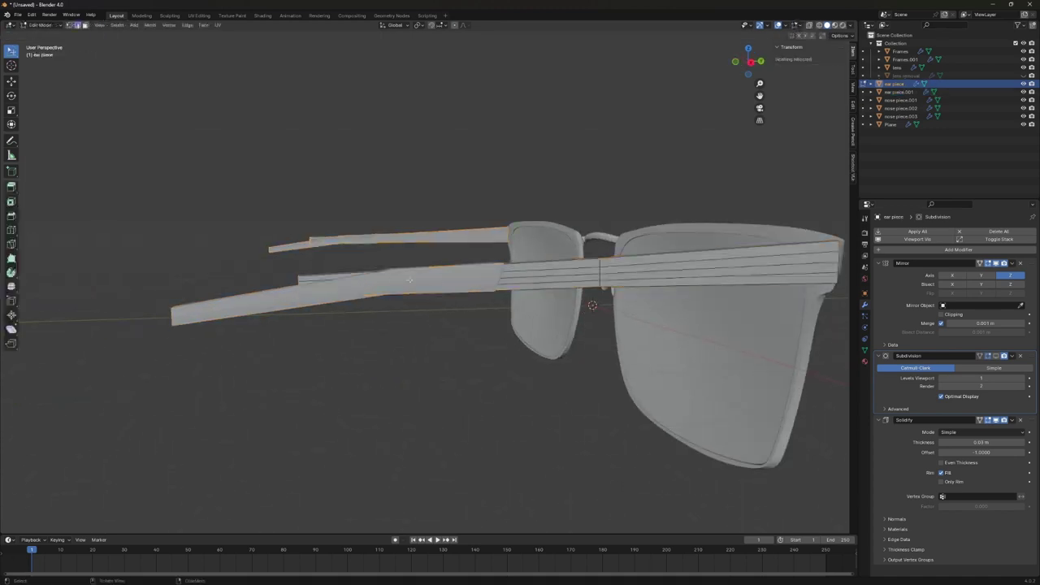
pyautogui.click(810, 25)
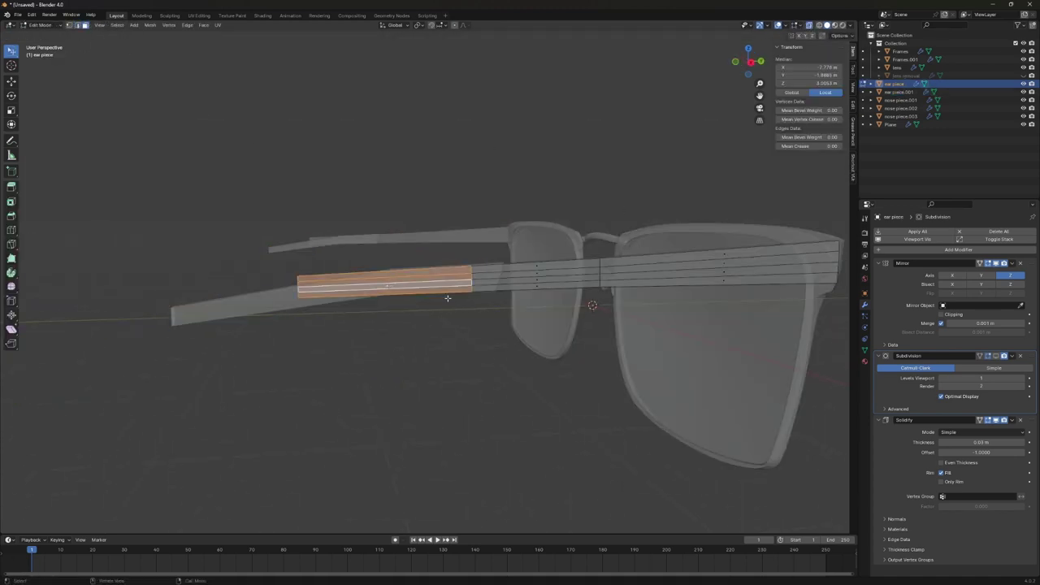
pyautogui.press('Tab')
# Move ear piece.001's rear section into place over the arm's end.
pyautogui.click(492, 302)
pyautogui.moveTo(493, 301); pyautogui.dragTo(434, 377, button='middle')
pyautogui.scroll(-4, 549, 369)
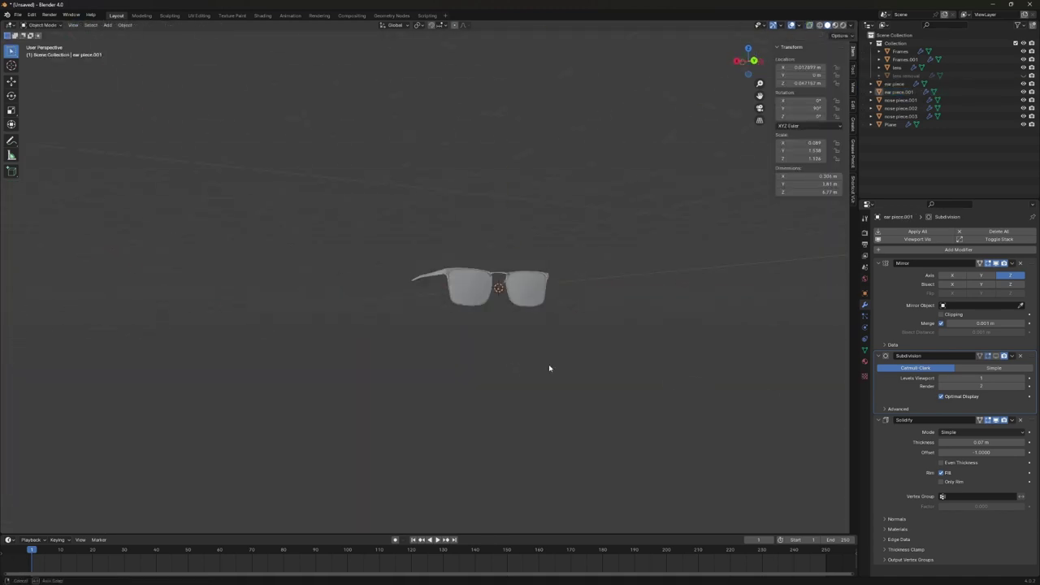
pyautogui.scroll(5, 548, 368)
pyautogui.moveTo(549, 368)
pyautogui.mouseDown(button='middle')
pyautogui.moveTo(381, 298)
pyautogui.moveTo(510, 381)
pyautogui.mouseUp(button='middle')
pyautogui.press('Tab')
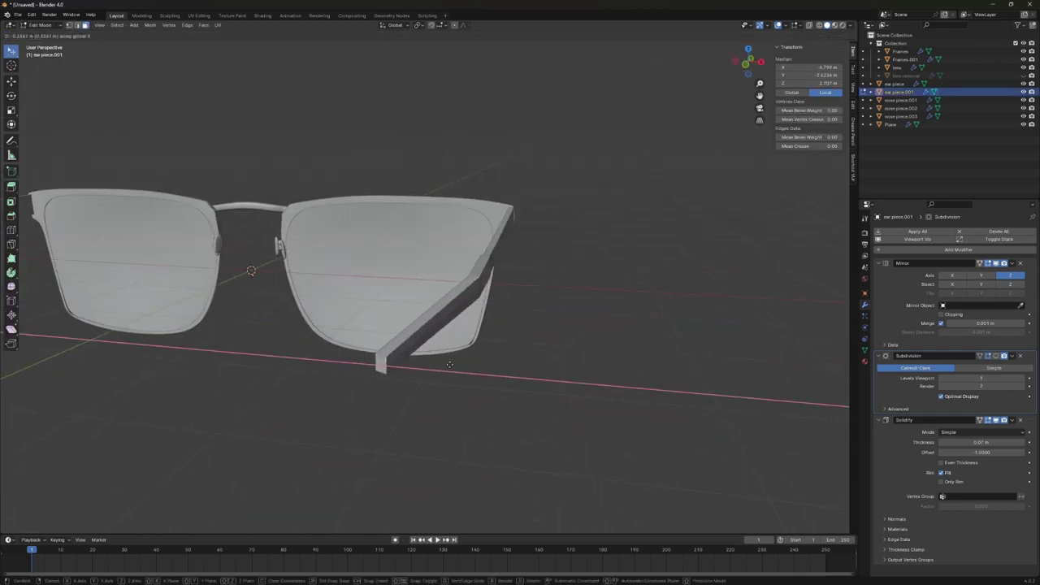
pyautogui.moveTo(531, 311)
pyautogui.mouseDown(button='middle')
pyautogui.moveTo(541, 336)
pyautogui.moveTo(497, 377)
pyautogui.mouseUp(button='middle')
pyautogui.press('Tab')
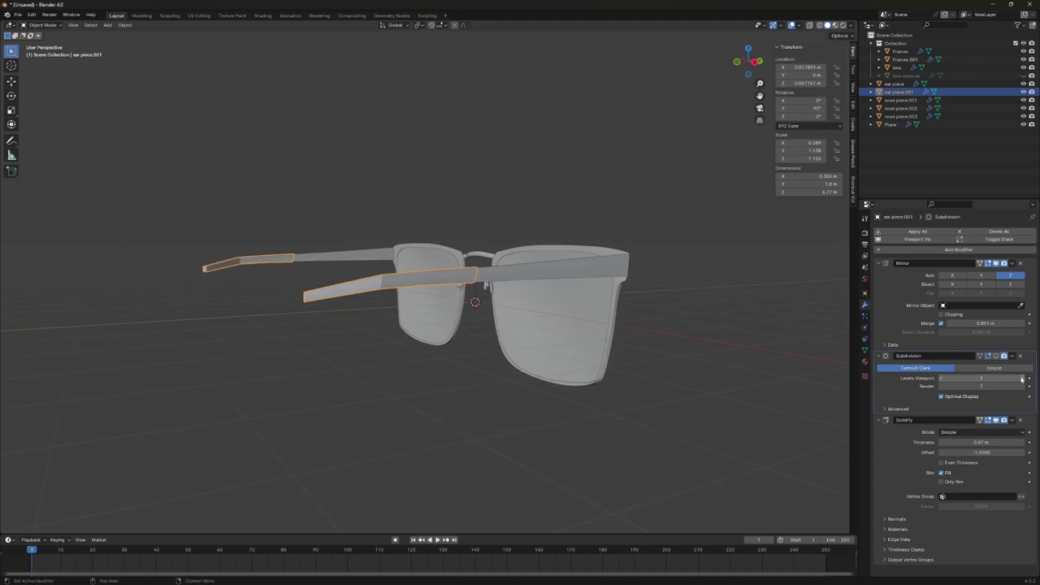
# Raise the Subdivision viewport level to 2 and add a second Subdivision Surface modifier.
pyautogui.click(1023, 379)
pyautogui.click(959, 249)
pyautogui.click(927, 365)
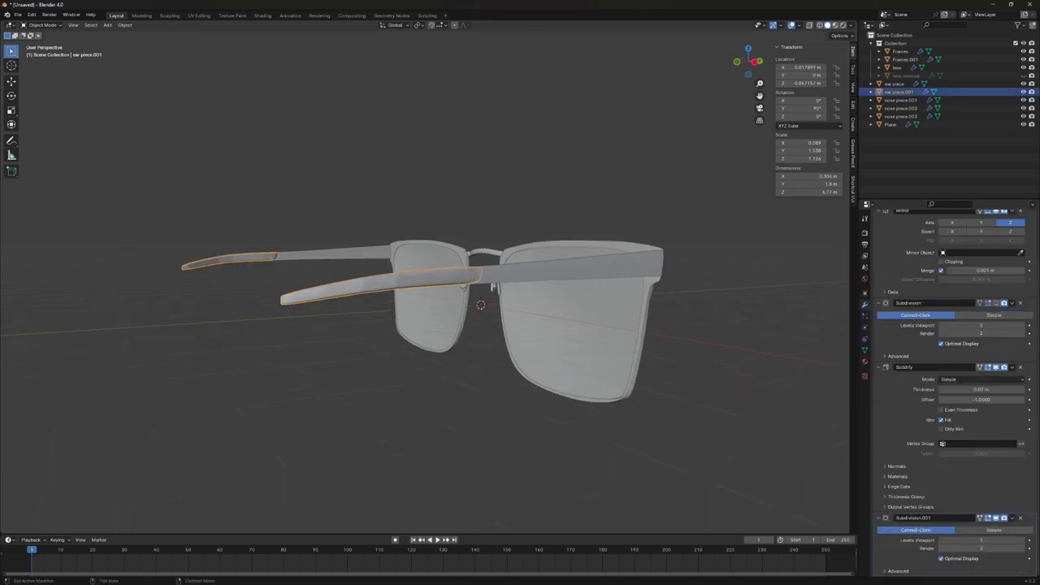
# Toggle the ear piece in and out of Edit Mode to check its smoothed shape.
pyautogui.moveTo(608, 460)
pyautogui.mouseDown(button='middle')
pyautogui.moveTo(626, 301)
pyautogui.moveTo(536, 360)
pyautogui.moveTo(983, 387)
pyautogui.mouseUp(button='middle')
pyautogui.press('Tab')
pyautogui.press('Tab')
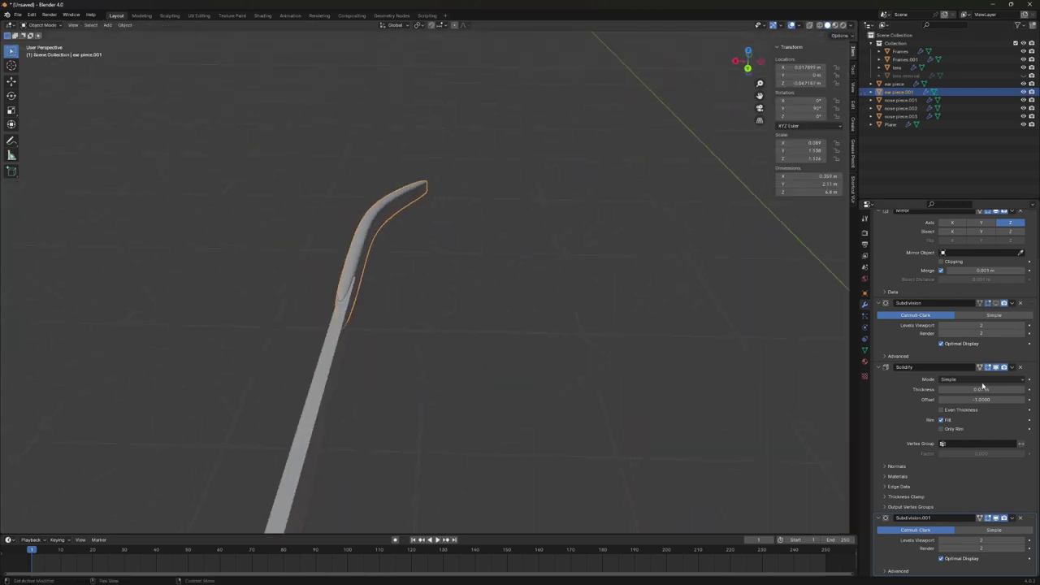
pyautogui.moveTo(566, 353)
pyautogui.mouseDown(button='middle')
pyautogui.moveTo(545, 307)
pyautogui.moveTo(501, 309)
pyautogui.mouseUp(button='middle')
pyautogui.press('Tab')
pyautogui.press('Tab')
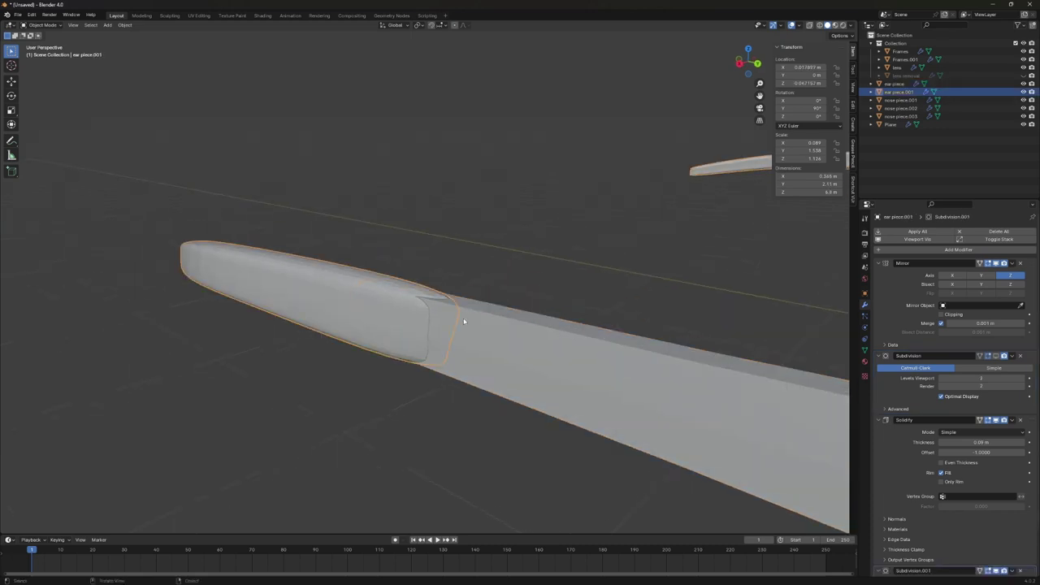
pyautogui.press('Tab')
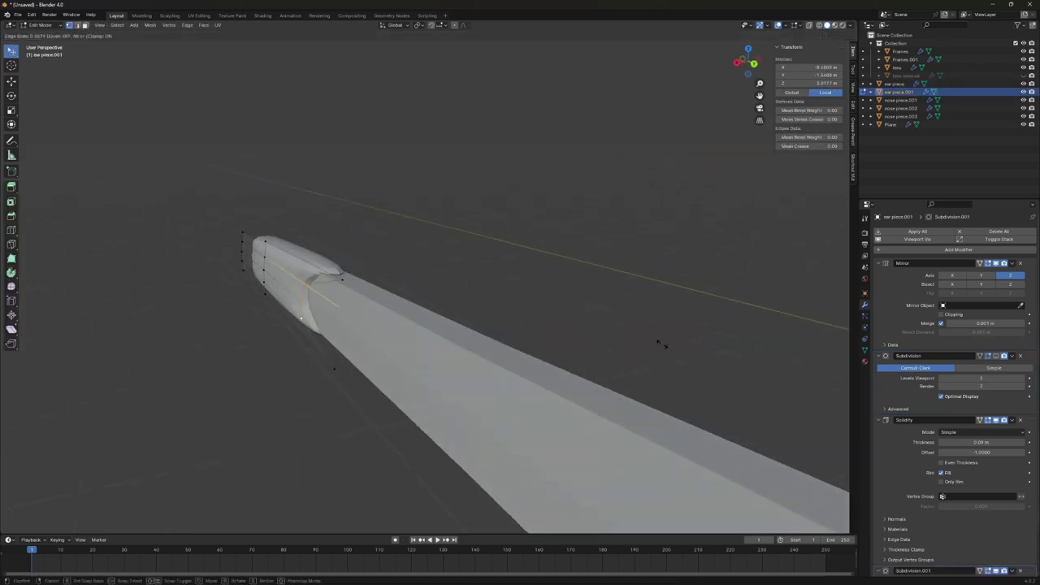
pyautogui.moveTo(639, 348); pyautogui.dragTo(590, 275, button='middle')
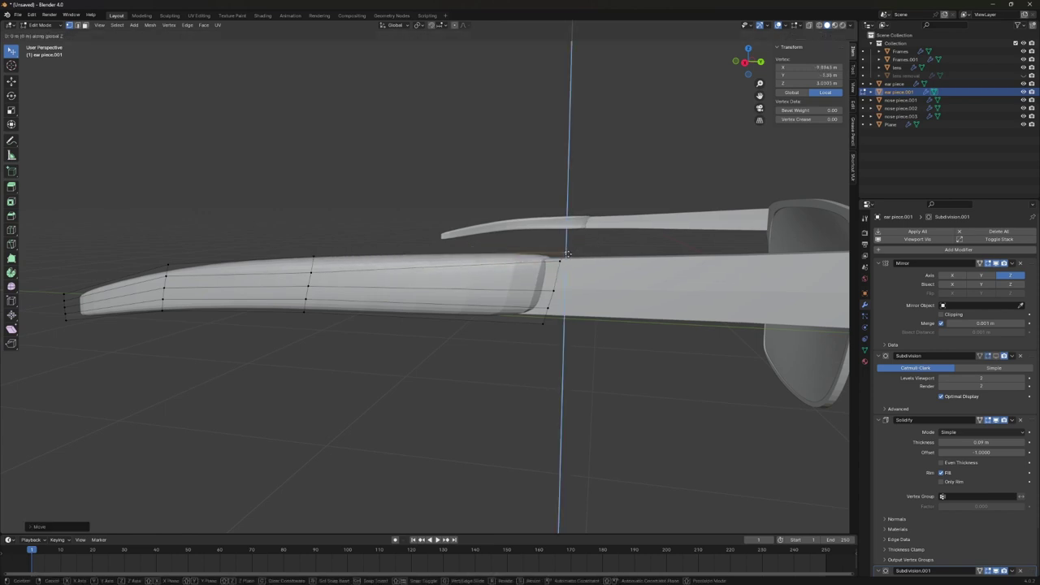
# Start moving the temple arm's rear tip vertices to round off its end.
pyautogui.scroll(5, 559, 257)
pyautogui.scroll(2, 702, 295)
pyautogui.scroll(-2, 646, 290)
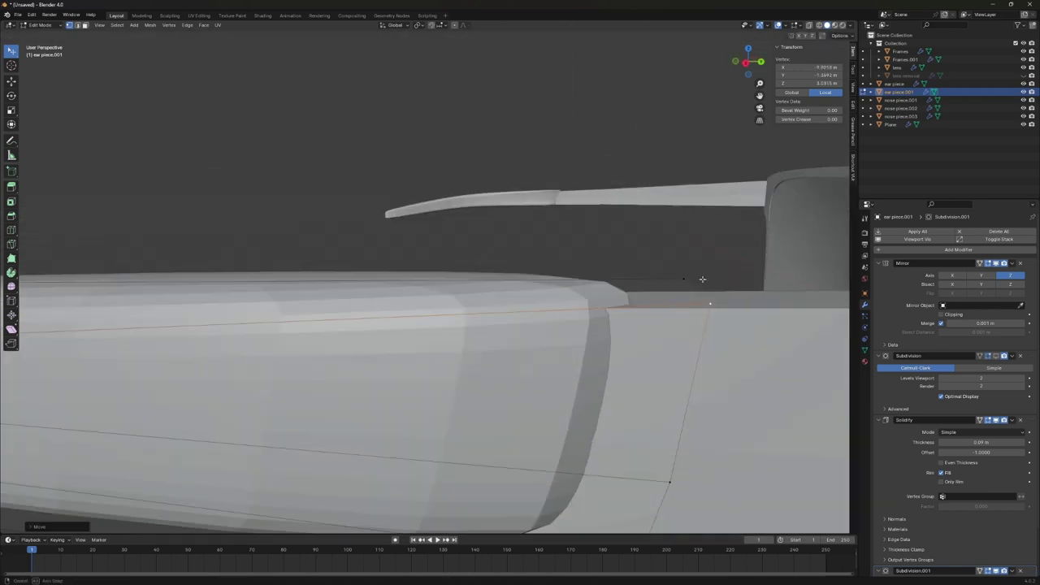
pyautogui.keyDown('shift'); pyautogui.moveTo(720, 282); pyautogui.dragTo(540, 290, button='middle'); pyautogui.keyUp('shift')
pyautogui.press('g')
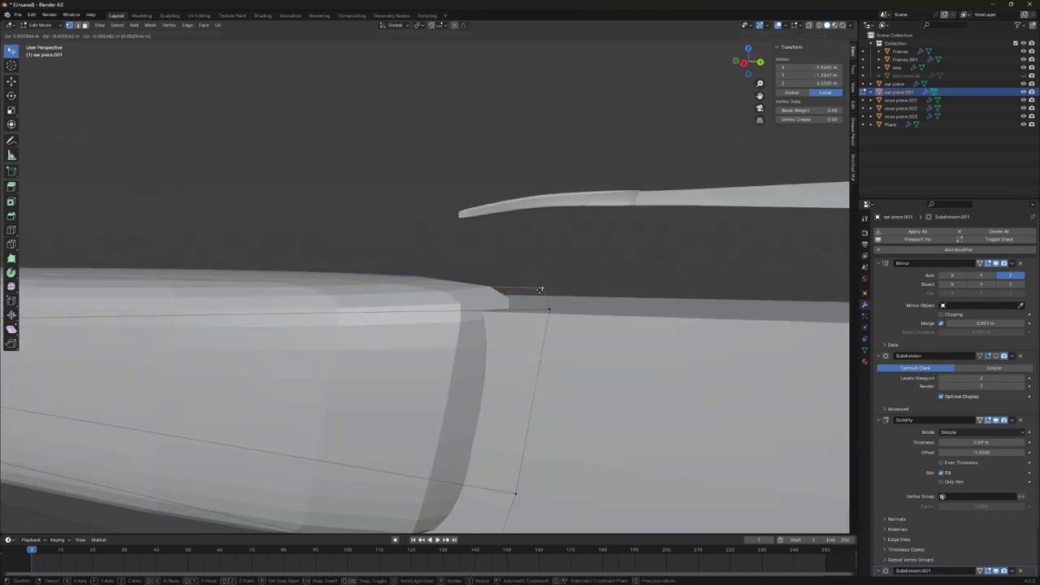
pyautogui.scroll(-2, 562, 299)
pyautogui.scroll(-2, 552, 301)
# Finish the vertical (Z) move of the first arm's tip and return to Object Mode.
pyautogui.press('z')
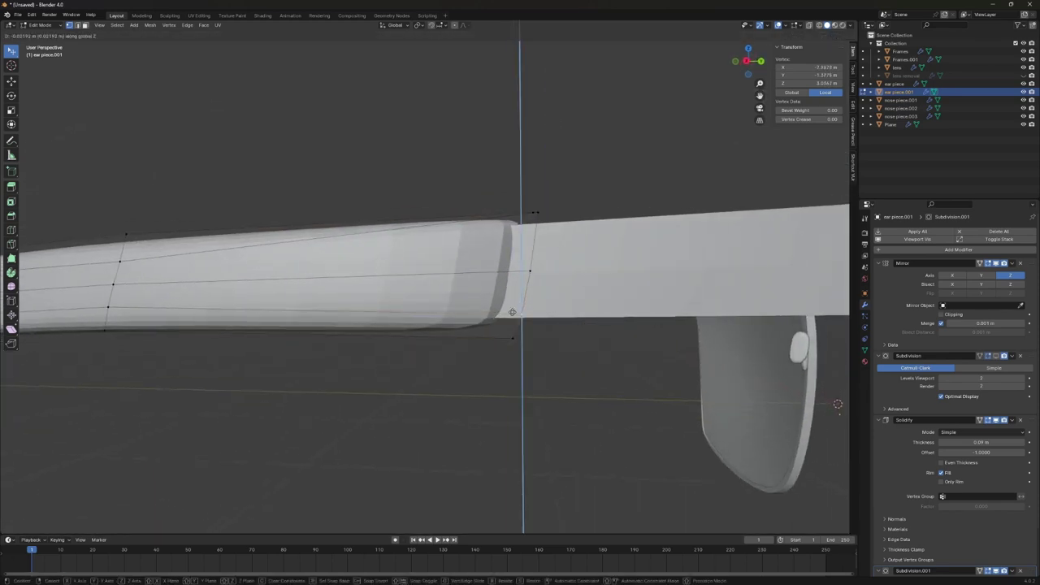
pyautogui.rightClick(422, 240)
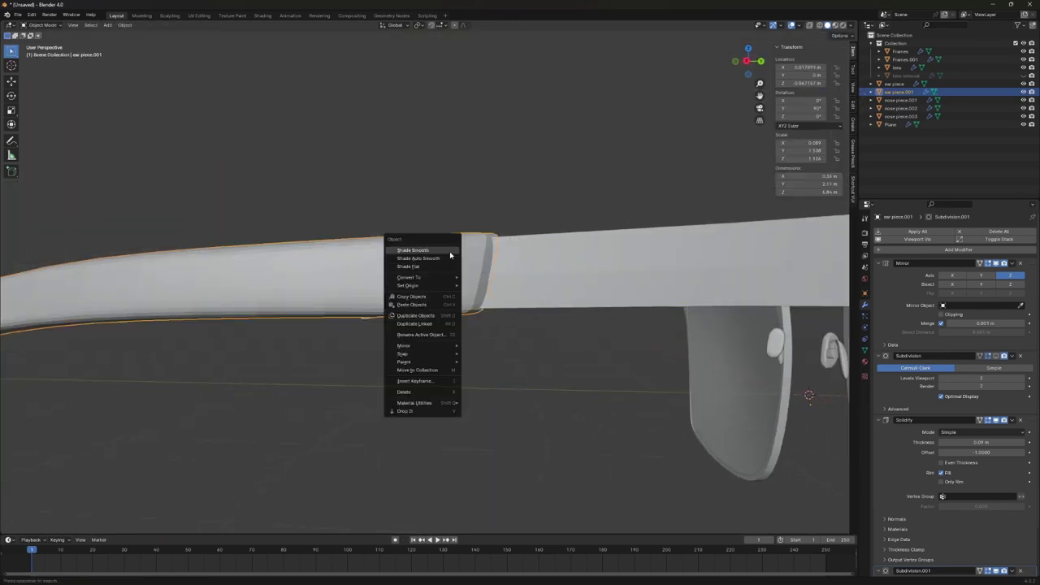
pyautogui.press('Tab')
pyautogui.scroll(-6, 371, 302)
pyautogui.moveTo(372, 301)
pyautogui.mouseDown(button='middle')
pyautogui.moveTo(451, 375)
pyautogui.moveTo(508, 303)
pyautogui.moveTo(482, 320)
pyautogui.mouseUp(button='middle')
# Select an edge on the first ear piece in Edge mode, then clear it and exit Edit Mode.
pyautogui.press('Tab')
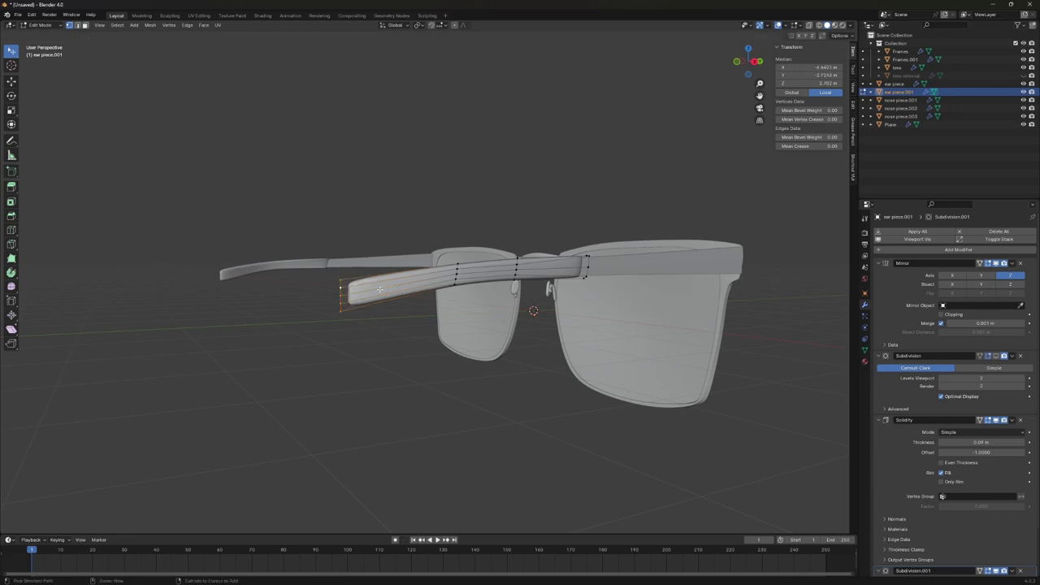
pyautogui.click(80, 26)
pyautogui.scroll(3, 513, 290)
pyautogui.click(512, 290)
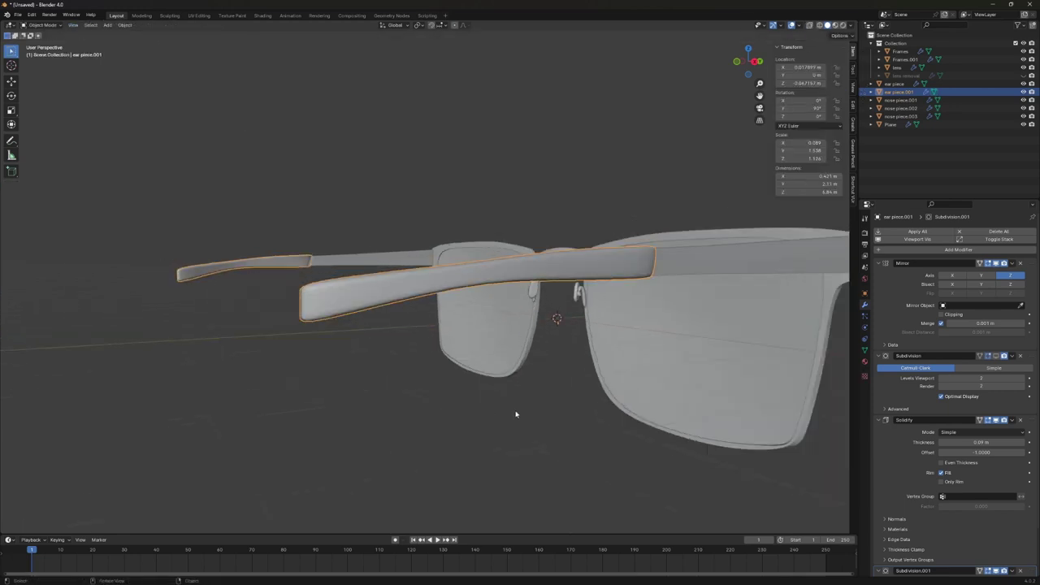
pyautogui.moveTo(560, 313)
pyautogui.mouseDown(button='middle')
pyautogui.moveTo(476, 396)
pyautogui.moveTo(647, 313)
pyautogui.mouseUp(button='middle')
pyautogui.scroll(-3, 476, 396)
pyautogui.scroll(3, 648, 313)
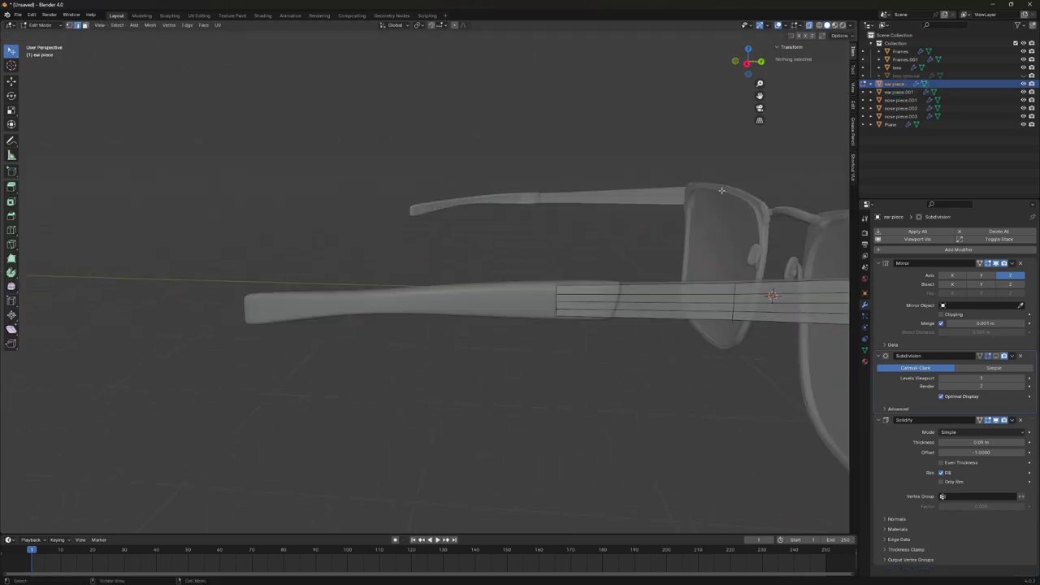
pyautogui.moveTo(788, 296); pyautogui.dragTo(544, 336, button='middle')
pyautogui.click(545, 337)
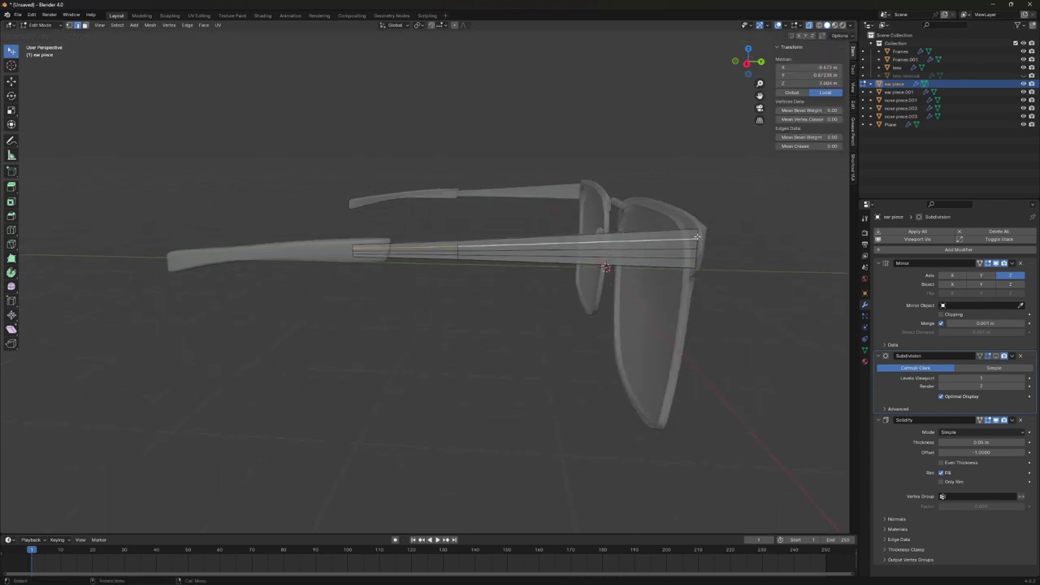
pyautogui.press('Tab')
pyautogui.moveTo(776, 285)
pyautogui.mouseDown(button='middle')
pyautogui.moveTo(771, 252)
pyautogui.moveTo(760, 270)
pyautogui.mouseUp(button='middle')
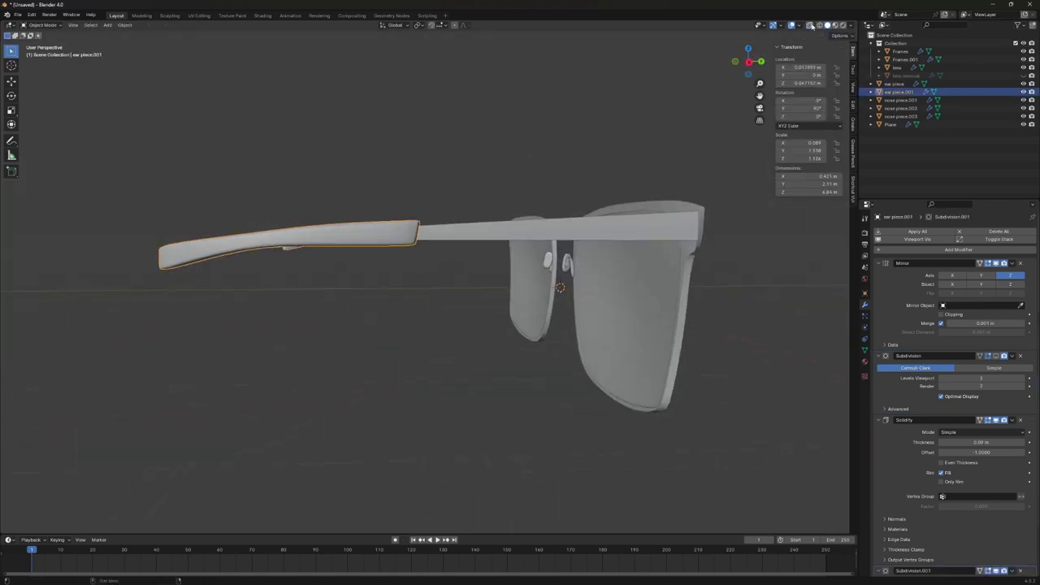
# Bend the second ear piece's rear vertex down along Z and turn off X-ray.
pyautogui.click(812, 26)
pyautogui.press('Tab')
pyautogui.scroll(3, 499, 294)
pyautogui.moveTo(499, 276)
pyautogui.mouseDown(button='middle')
pyautogui.moveTo(499, 294)
pyautogui.moveTo(561, 305)
pyautogui.moveTo(394, 279)
pyautogui.mouseUp(button='middle')
pyautogui.click(478, 314)
pyautogui.press('g')
pyautogui.press('z')
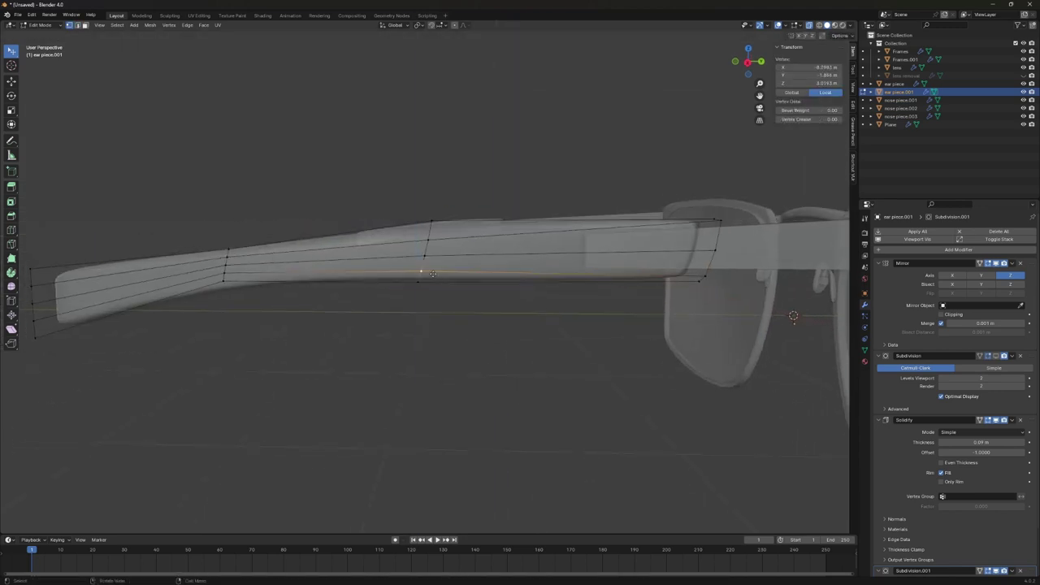
pyautogui.press('Tab')
pyautogui.hotkey('alt', 'z')
pyautogui.moveTo(439, 195)
pyautogui.mouseDown(button='middle')
pyautogui.moveTo(466, 323)
pyautogui.moveTo(541, 304)
pyautogui.moveTo(643, 378)
pyautogui.moveTo(727, 298)
pyautogui.moveTo(564, 304)
pyautogui.moveTo(251, 367)
pyautogui.moveTo(412, 340)
pyautogui.mouseUp(button='middle')
# Reselect the second ear piece and inspect its rear end in Edit Mode.
pyautogui.scroll(-5, 512, 304)
pyautogui.scroll(3, 490, 317)
pyautogui.scroll(-2, 490, 316)
pyautogui.click(124, 24)
pyautogui.click(244, 61)
pyautogui.click(321, 266)
pyautogui.press('Tab')
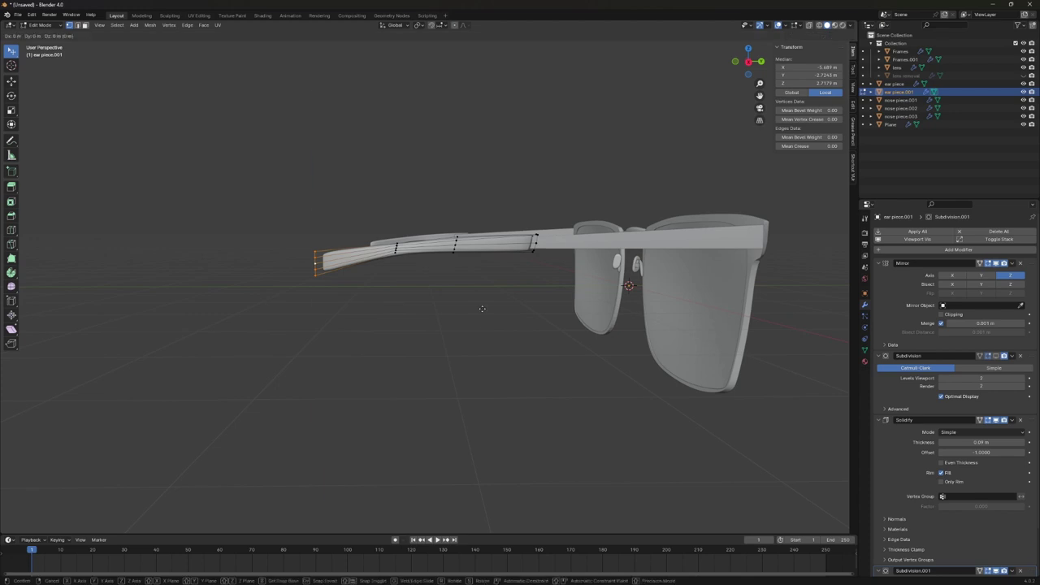
pyautogui.scroll(4, 458, 320)
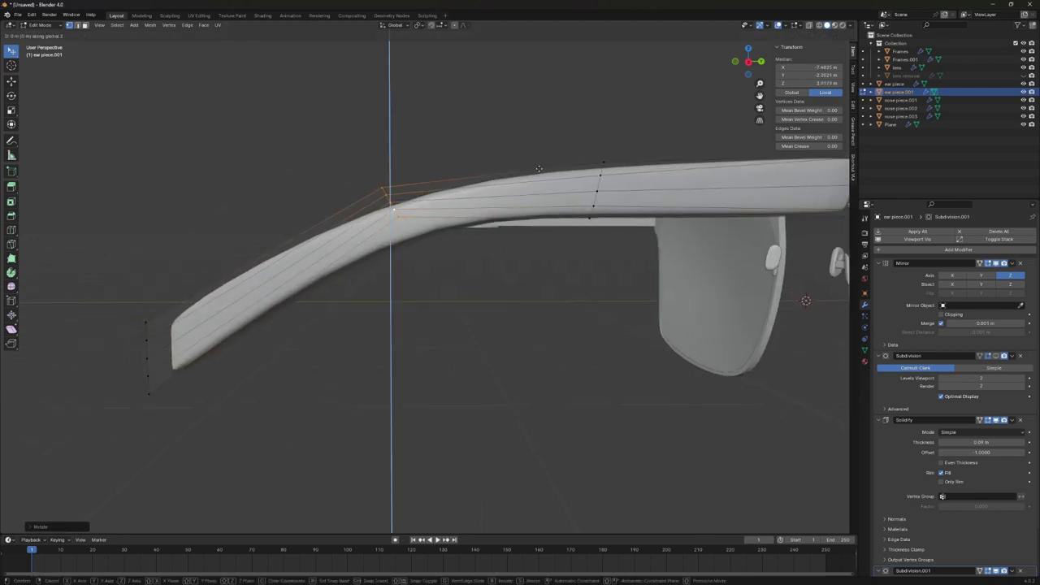
pyautogui.press('Tab')
pyautogui.scroll(-2, 504, 390)
pyautogui.moveTo(504, 391)
pyautogui.mouseDown(button='middle')
pyautogui.moveTo(655, 418)
pyautogui.moveTo(488, 379)
pyautogui.mouseUp(button='middle')
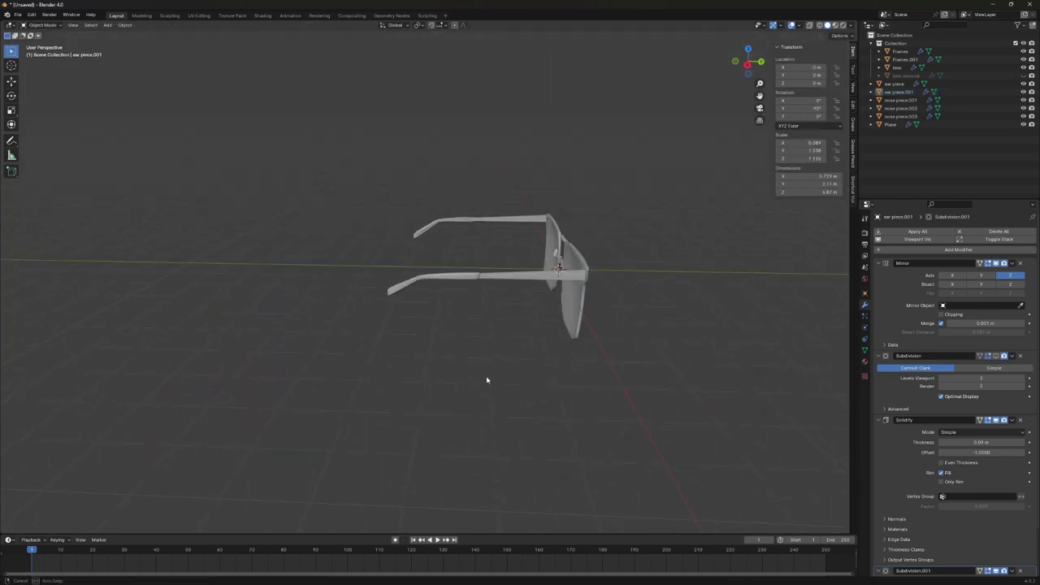
# Move the ear piece along X to realign it with the frame.
pyautogui.scroll(3, 466, 268)
pyautogui.press('g')
pyautogui.press('x')
pyautogui.click(411, 267)
pyautogui.click(569, 276)
pyautogui.press('Tab')
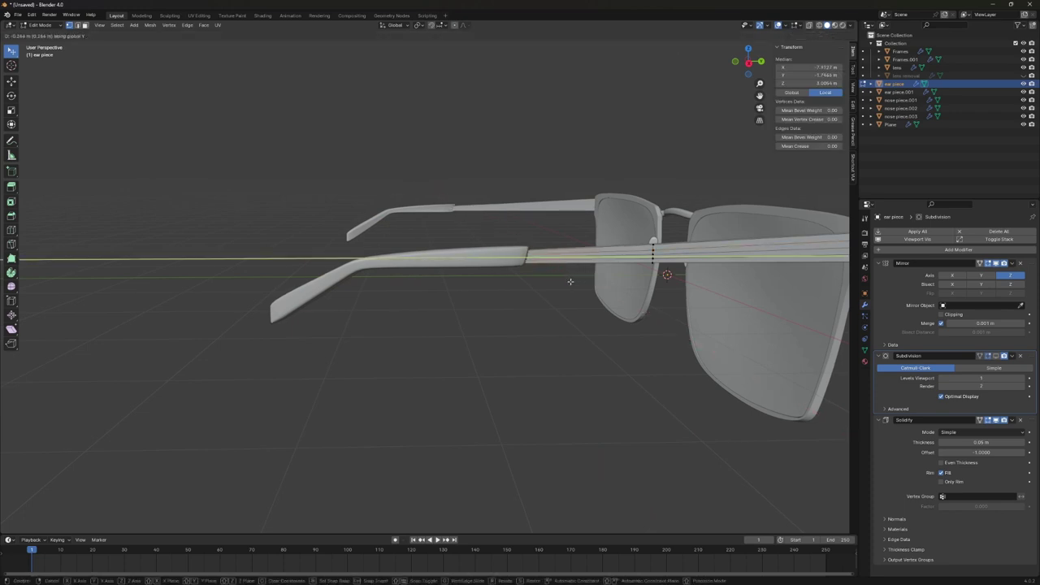
pyautogui.click(570, 281)
pyautogui.press('Tab')
# Enter Edit Mode on the ear piece from the other side and start moving its vertices.
pyautogui.scroll(-4, 509, 368)
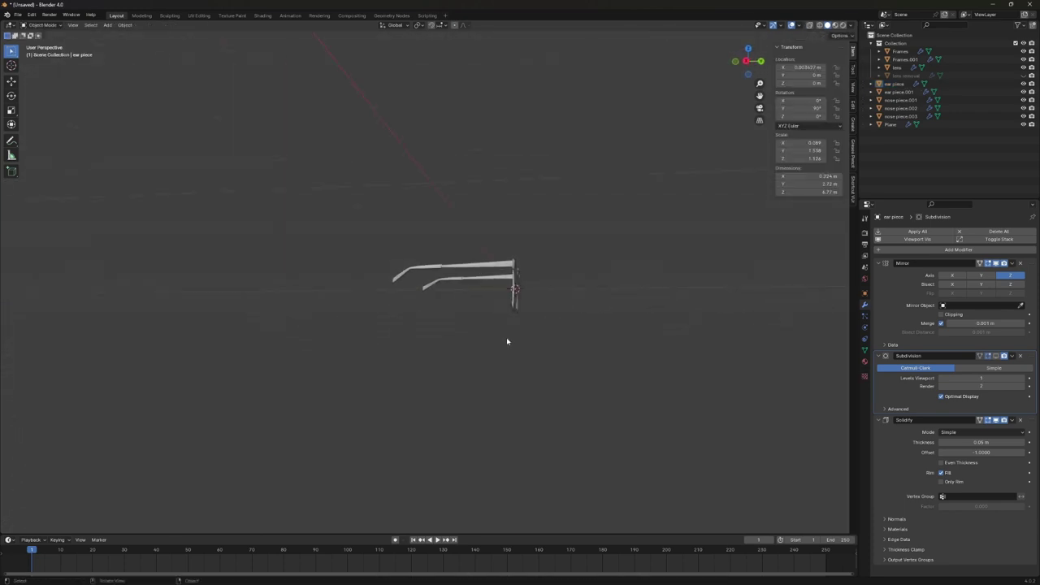
pyautogui.moveTo(507, 340); pyautogui.dragTo(664, 344, button='middle')
pyautogui.scroll(5, 665, 348)
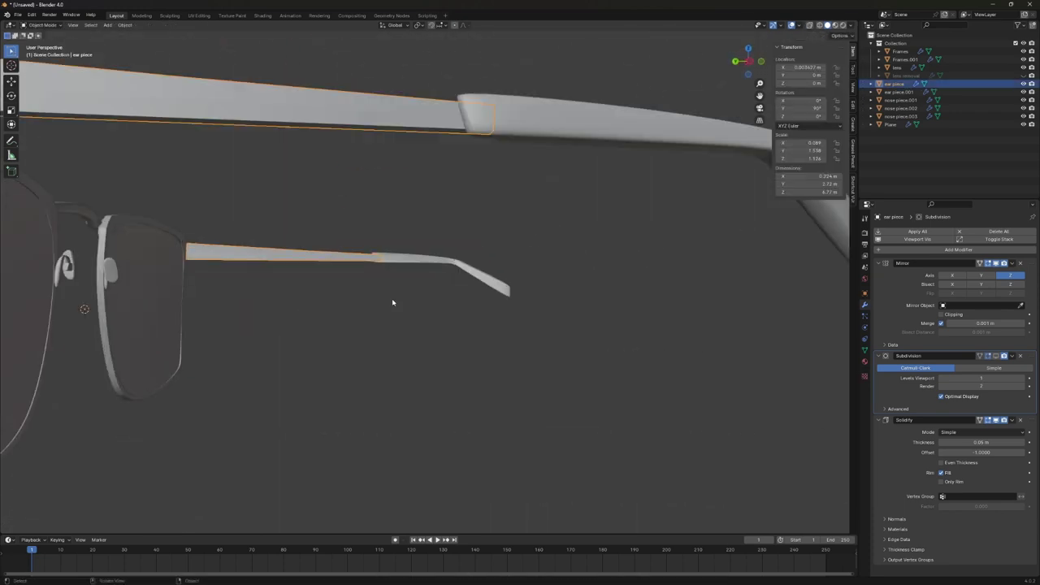
pyautogui.press('Tab')
pyautogui.moveTo(395, 302)
pyautogui.mouseDown(button='middle')
pyautogui.moveTo(328, 225)
pyautogui.moveTo(712, 275)
pyautogui.mouseUp(button='middle')
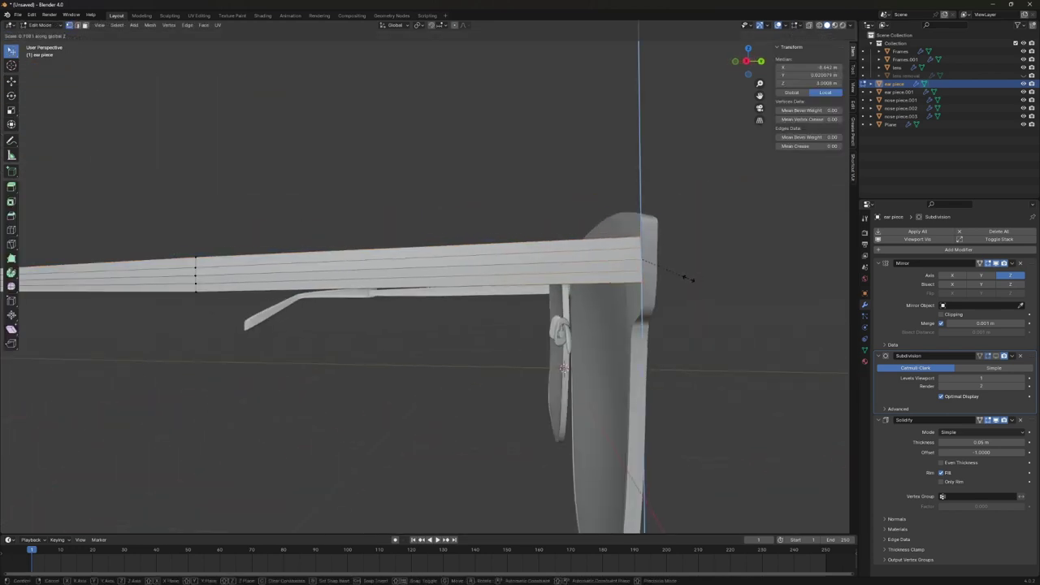
pyautogui.scroll(-5, 689, 279)
pyautogui.scroll(3, 488, 281)
pyautogui.press('g')
pyautogui.hotkey('alt', 'q')
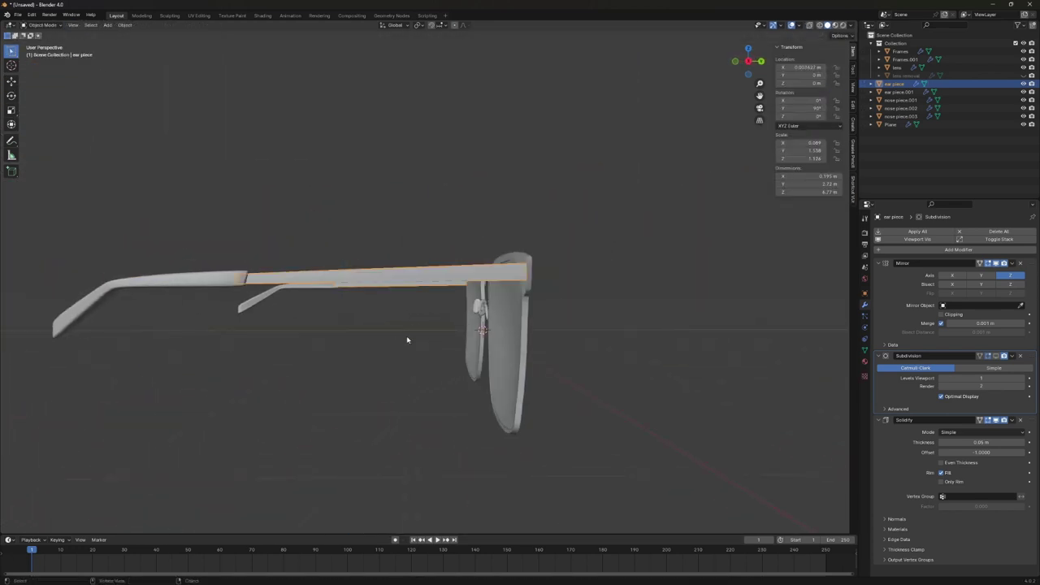
# Move the vertices at the arm joint vertically along Z.
pyautogui.scroll(5, 406, 336)
pyautogui.moveTo(406, 336)
pyautogui.mouseDown(button='middle')
pyautogui.moveTo(437, 374)
pyautogui.moveTo(486, 372)
pyautogui.mouseUp(button='middle')
pyautogui.click(438, 374)
pyautogui.press('z')
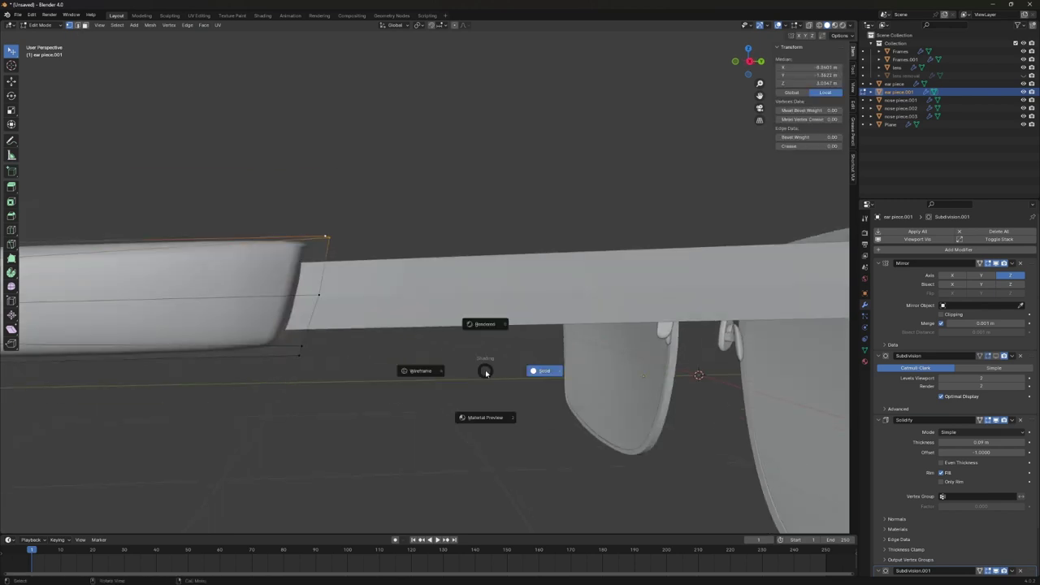
pyautogui.moveTo(299, 349); pyautogui.dragTo(623, 344, button='middle')
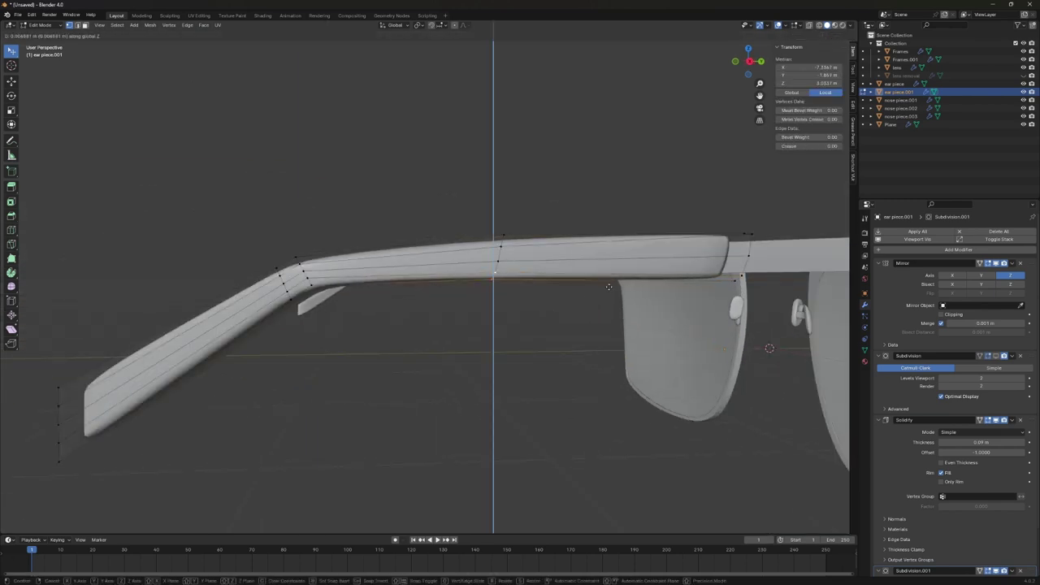
pyautogui.click(504, 241)
# Move the other arm's vertices along Z, then select the first ear piece again.
pyautogui.scroll(-5, 508, 353)
pyautogui.moveTo(508, 353)
pyautogui.mouseDown(button='middle')
pyautogui.moveTo(411, 388)
pyautogui.moveTo(349, 325)
pyautogui.moveTo(398, 265)
pyautogui.moveTo(371, 260)
pyautogui.moveTo(379, 246)
pyautogui.moveTo(286, 192)
pyautogui.mouseUp(button='middle')
pyautogui.scroll(4, 348, 325)
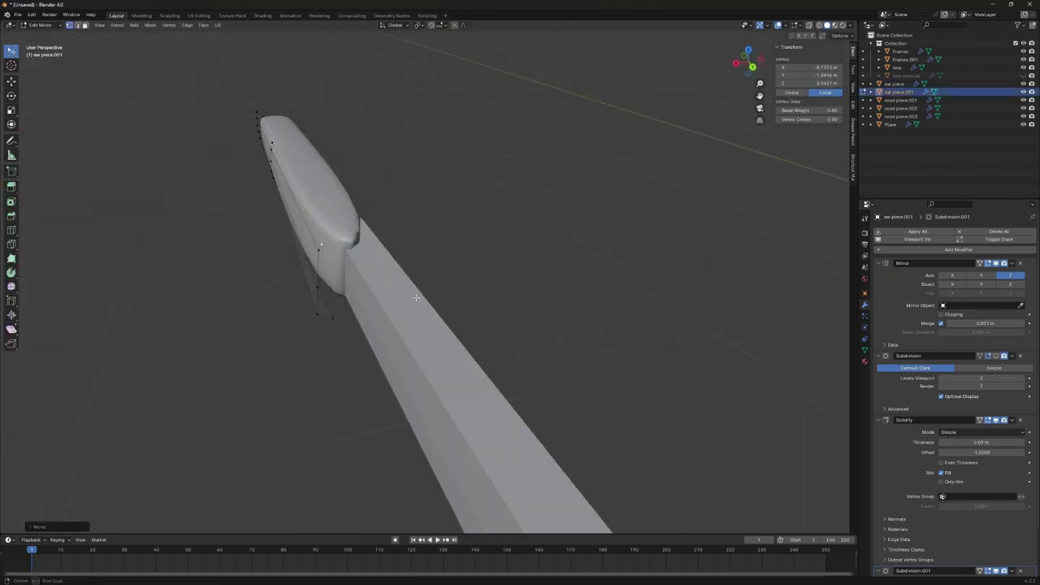
pyautogui.press('z')
pyautogui.click(285, 192)
pyautogui.press('Tab')
pyautogui.click(253, 279)
pyautogui.moveTo(253, 279); pyautogui.dragTo(604, 367, button='middle')
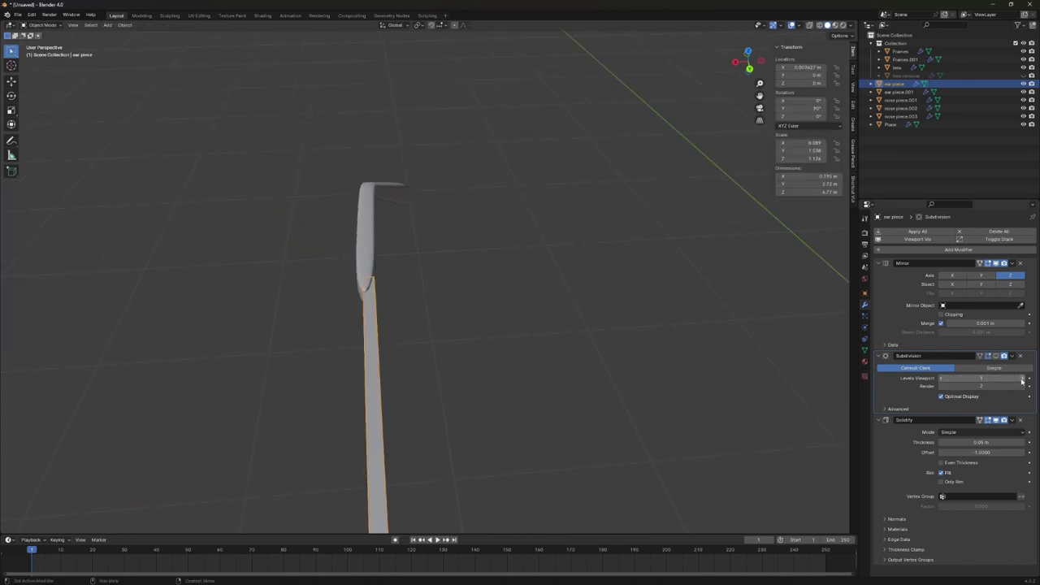
pyautogui.click(577, 262)
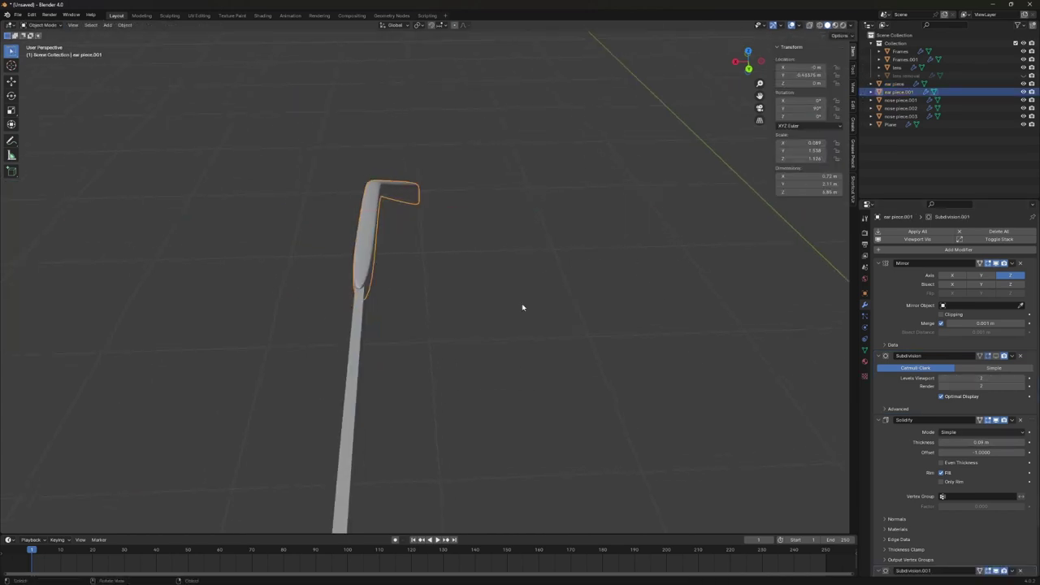
pyautogui.press('Tab')
pyautogui.moveTo(523, 307)
pyautogui.mouseDown(button='middle')
pyautogui.moveTo(597, 301)
pyautogui.moveTo(531, 323)
pyautogui.moveTo(490, 365)
pyautogui.mouseUp(button='middle')
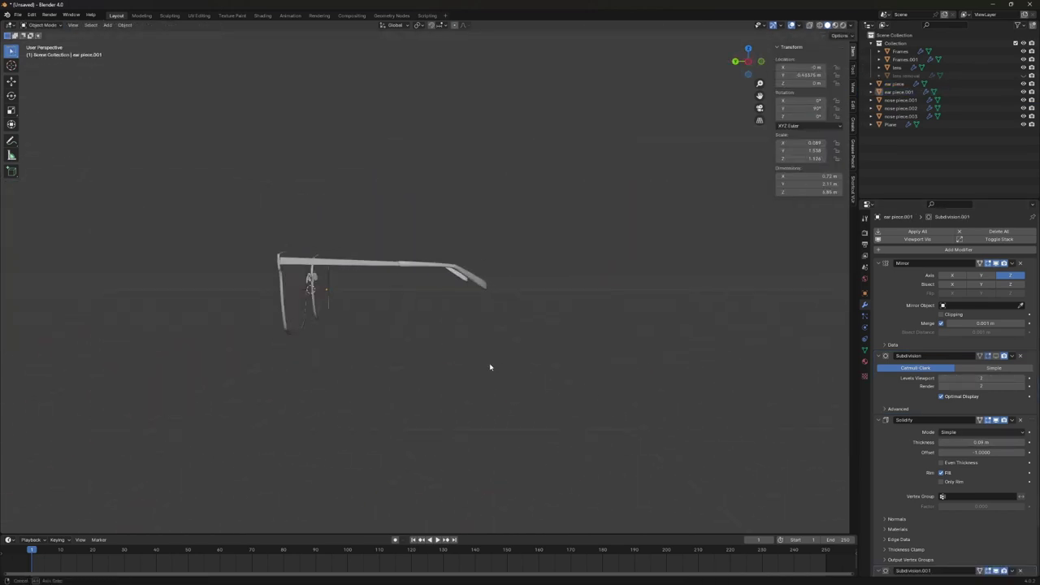
# Inspect the second ear piece's arm and lens from behind in Edit Mode.
pyautogui.scroll(5, 490, 365)
pyautogui.click(453, 290)
pyautogui.press('Tab')
pyautogui.moveTo(453, 290); pyautogui.dragTo(369, 233, button='middle')
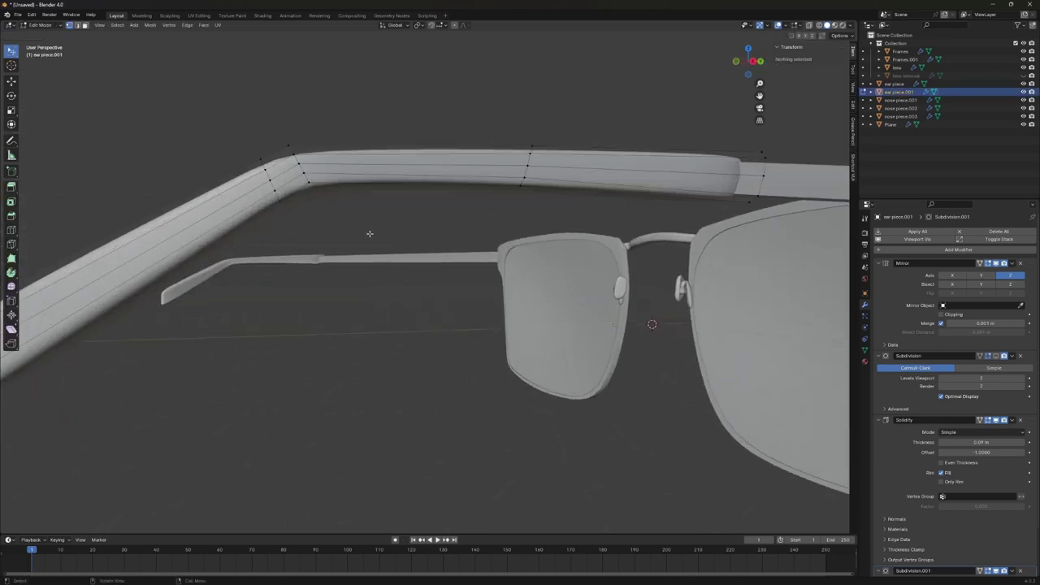
pyautogui.press('Tab')
pyautogui.moveTo(291, 137)
pyautogui.mouseDown(button='middle')
pyautogui.moveTo(428, 311)
pyautogui.moveTo(412, 320)
pyautogui.moveTo(388, 305)
pyautogui.mouseUp(button='middle')
pyautogui.click(407, 314)
# Reshape the ear piece's rear tip vertices into a rounded end in Edit Mode.
pyautogui.click(349, 268)
pyautogui.press('Tab')
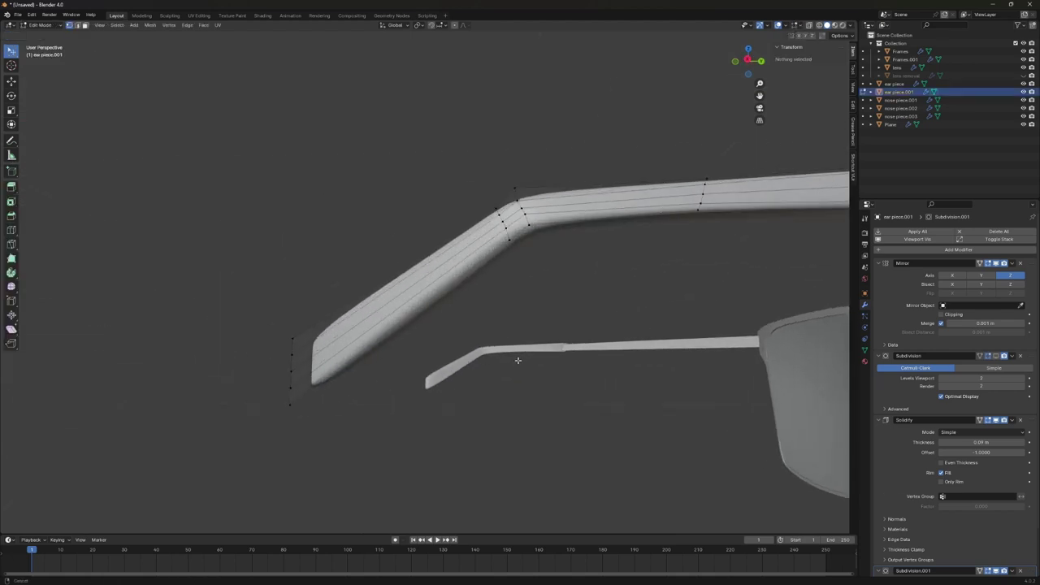
pyautogui.moveTo(516, 360); pyautogui.dragTo(368, 372, button='middle')
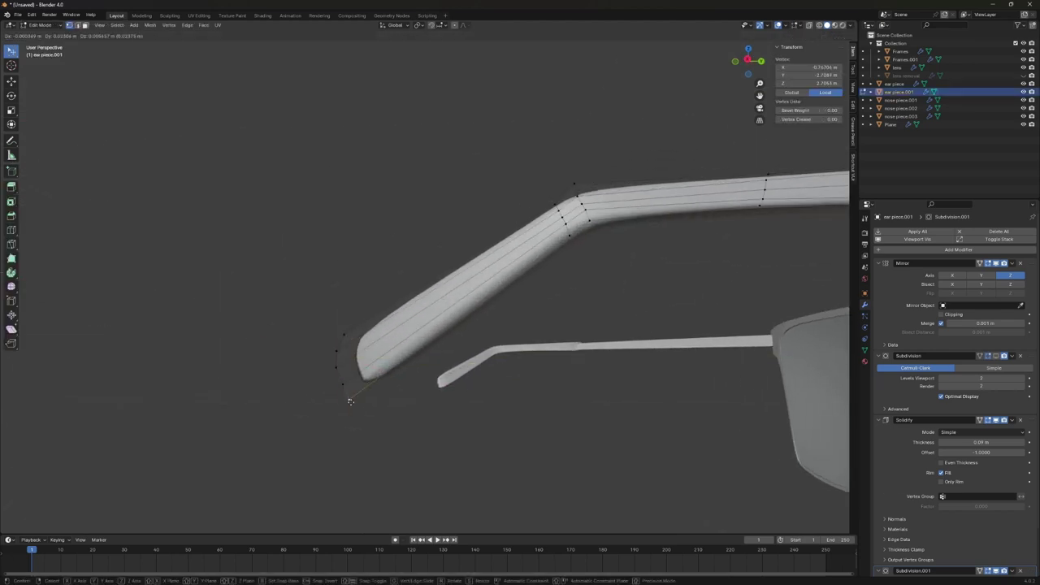
pyautogui.moveTo(339, 335)
pyautogui.mouseDown(button='middle')
pyautogui.moveTo(641, 353)
pyautogui.moveTo(699, 382)
pyautogui.mouseUp(button='middle')
pyautogui.scroll(-2, 1023, 547)
pyautogui.moveTo(520, 390)
pyautogui.mouseDown(button='middle')
pyautogui.moveTo(464, 413)
pyautogui.moveTo(426, 465)
pyautogui.mouseUp(button='middle')
pyautogui.press('Tab')
pyautogui.click(612, 372)
pyautogui.moveTo(612, 372)
pyautogui.mouseDown(button='middle')
pyautogui.moveTo(372, 409)
pyautogui.moveTo(499, 404)
pyautogui.moveTo(580, 373)
pyautogui.mouseUp(button='middle')
# Split the 3D view into two side-by-side views and resize the nose pad.
pyautogui.moveTo(3, 22); pyautogui.dragTo(290, 50)
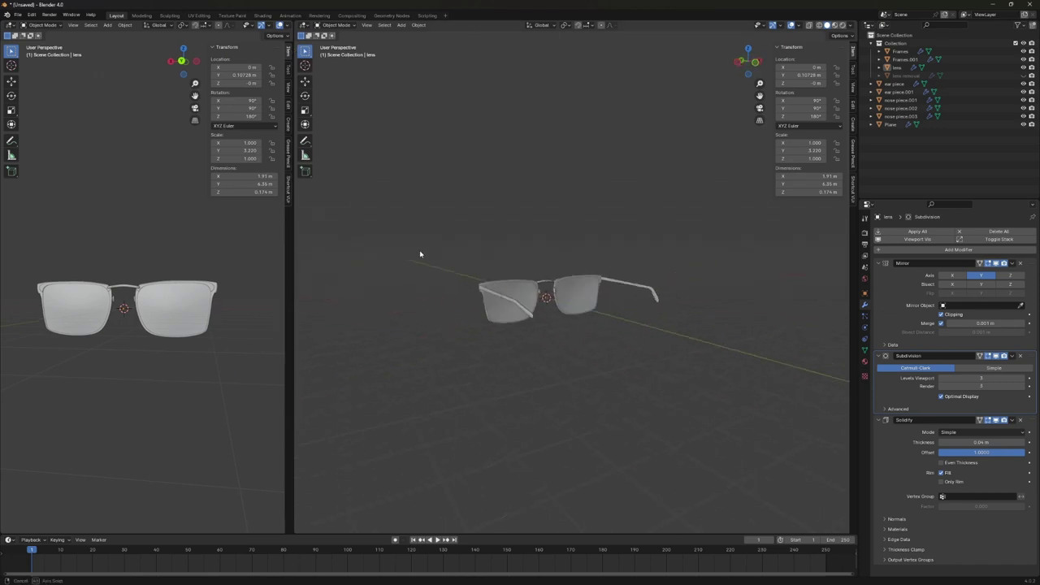
pyautogui.scroll(5, 574, 346)
pyautogui.click(523, 329)
pyautogui.press('Tab')
pyautogui.press('Escape')
pyautogui.moveTo(622, 311); pyautogui.dragTo(707, 366, button='middle')
pyautogui.press('Tab')
# Reposition the nose bridge piece vertically against the frame.
pyautogui.scroll(-4, 712, 367)
pyautogui.scroll(2, 712, 368)
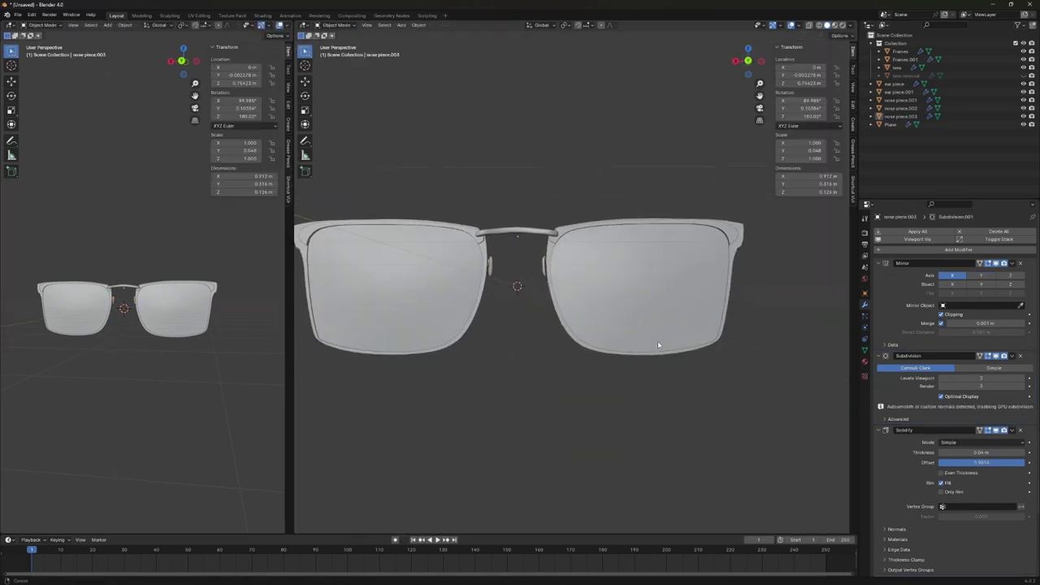
pyautogui.moveTo(658, 341)
pyautogui.mouseDown(button='middle')
pyautogui.moveTo(658, 387)
pyautogui.moveTo(610, 399)
pyautogui.moveTo(672, 348)
pyautogui.mouseUp(button='middle')
pyautogui.scroll(4, 672, 349)
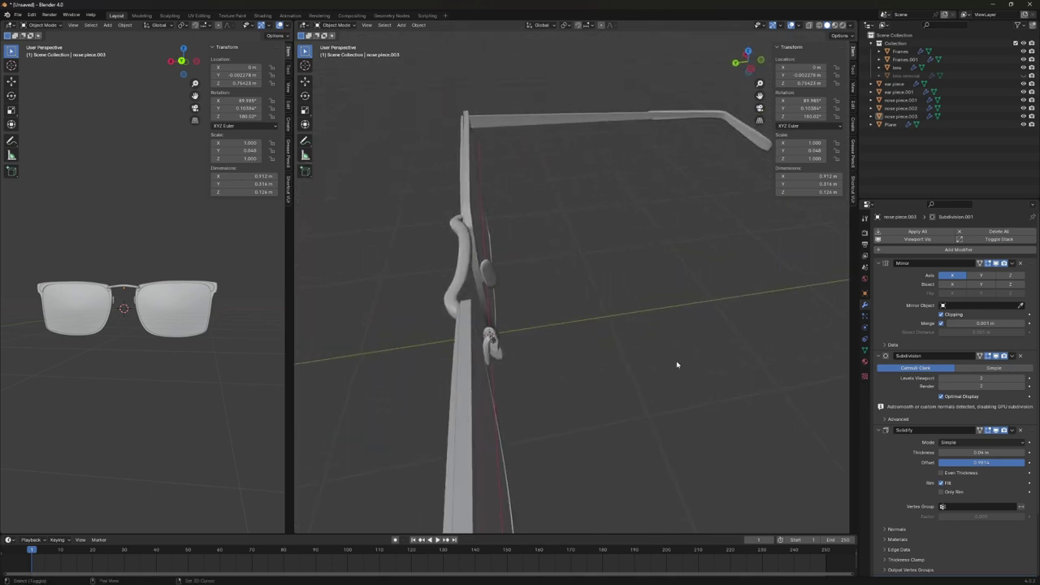
pyautogui.click(465, 260)
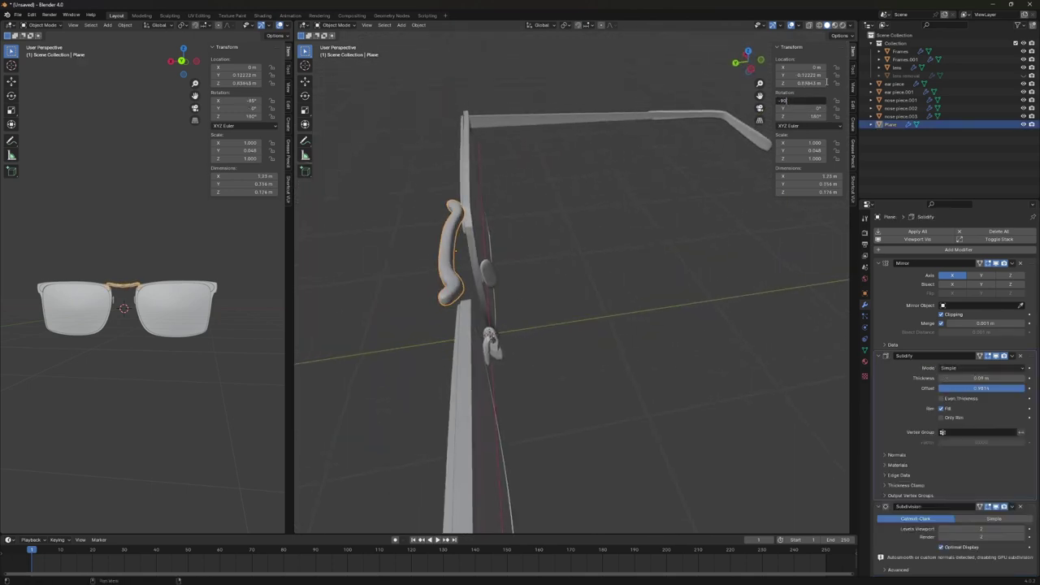
pyautogui.click(445, 206)
pyautogui.moveTo(444, 206)
pyautogui.mouseDown(button='middle')
pyautogui.moveTo(590, 174)
pyautogui.moveTo(569, 244)
pyautogui.moveTo(627, 331)
pyautogui.moveTo(568, 360)
pyautogui.mouseUp(button='middle')
pyautogui.scroll(-3, 569, 244)
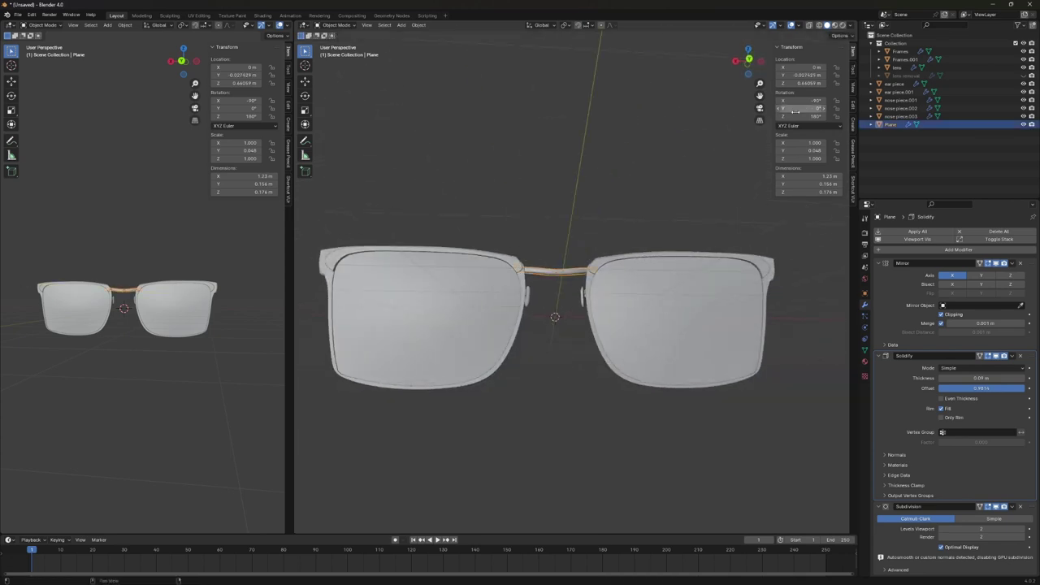
pyautogui.click(655, 238)
# Move Frames.001 along Y to about -0.040 m and select all its vertices.
pyautogui.moveTo(656, 238)
pyautogui.mouseDown(button='middle')
pyautogui.moveTo(756, 371)
pyautogui.moveTo(558, 352)
pyautogui.mouseUp(button='middle')
pyautogui.scroll(-4, 590, 375)
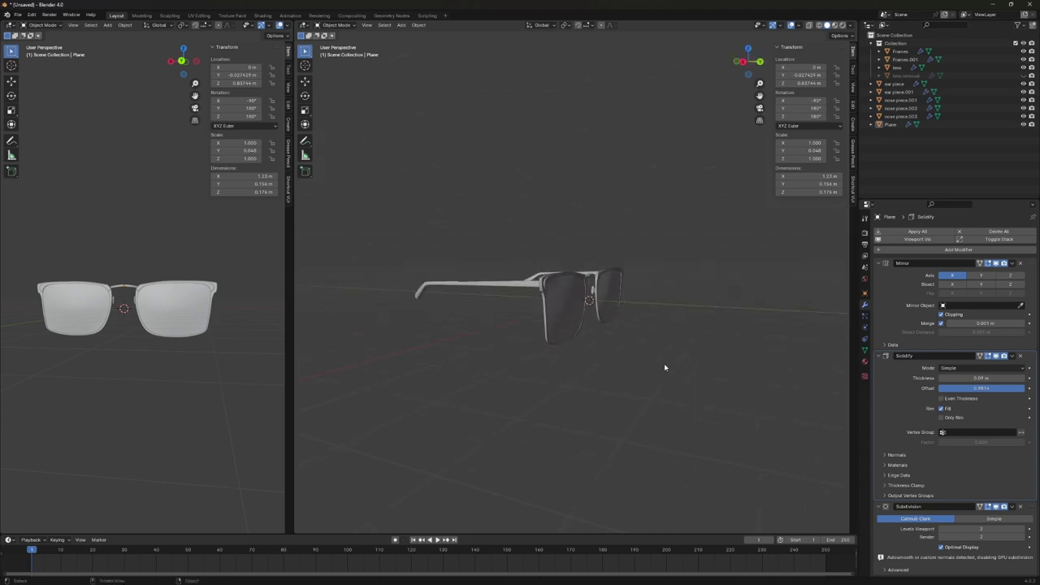
pyautogui.scroll(5, 658, 325)
pyautogui.moveTo(655, 302)
pyautogui.mouseDown(button='middle')
pyautogui.moveTo(545, 301)
pyautogui.moveTo(638, 290)
pyautogui.moveTo(632, 306)
pyautogui.moveTo(638, 274)
pyautogui.moveTo(694, 309)
pyautogui.moveTo(667, 325)
pyautogui.moveTo(651, 309)
pyautogui.moveTo(690, 291)
pyautogui.moveTo(724, 307)
pyautogui.moveTo(669, 322)
pyautogui.moveTo(561, 268)
pyautogui.moveTo(796, 290)
pyautogui.moveTo(813, 301)
pyautogui.moveTo(673, 318)
pyautogui.mouseUp(button='middle')
pyautogui.click(639, 290)
pyautogui.click(638, 273)
pyautogui.press('Tab')
pyautogui.press('a')
pyautogui.press('Tab')
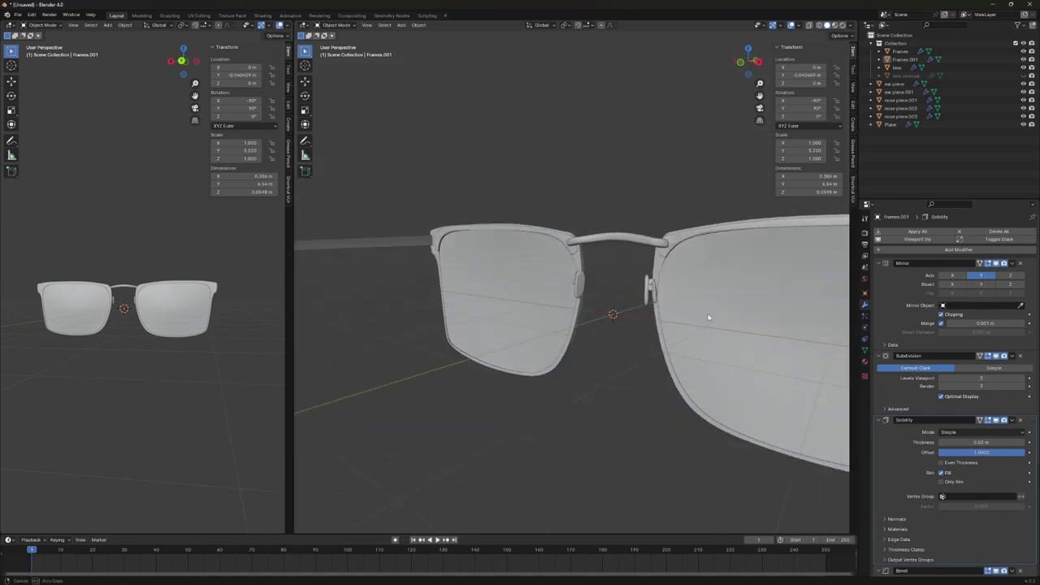
# From a side view, select the second ear piece, cancelling a started vertical move.
pyautogui.scroll(-3, 674, 318)
pyautogui.click(596, 378)
pyautogui.moveTo(596, 377)
pyautogui.mouseDown(button='middle')
pyautogui.moveTo(509, 342)
pyautogui.moveTo(681, 328)
pyautogui.moveTo(651, 301)
pyautogui.moveTo(691, 295)
pyautogui.mouseUp(button='middle')
pyautogui.click(614, 293)
pyautogui.press('g')
pyautogui.press('z')
pyautogui.rightClick(657, 297)
# Select the frame and open its object context menu for shading options.
pyautogui.rightClick(618, 217)
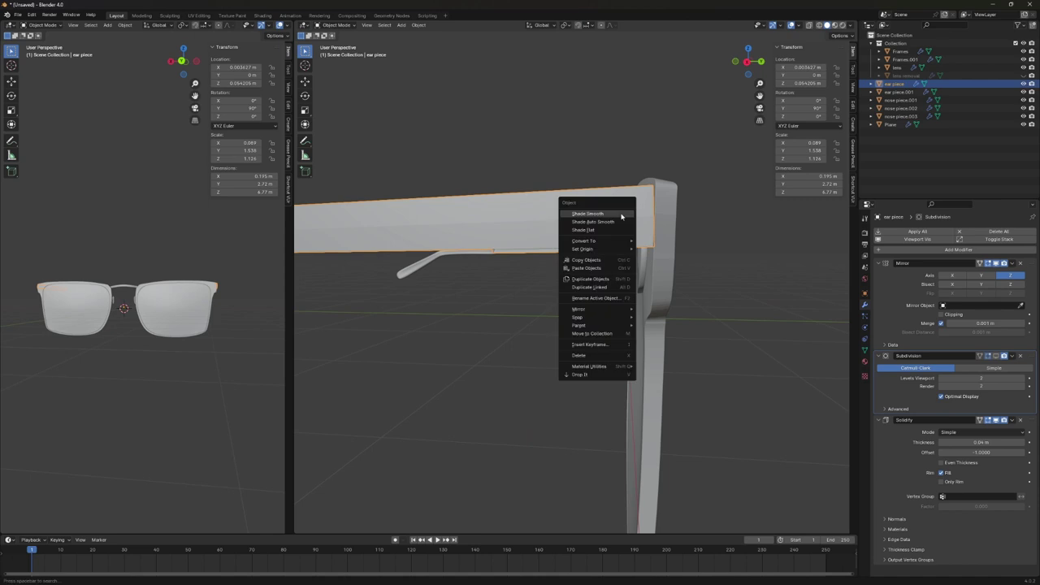
pyautogui.click(662, 219)
pyautogui.rightClick(663, 219)
pyautogui.click(663, 220)
pyautogui.rightClick(536, 260)
pyautogui.press('Escape')
# Select the nose pad, lens, then the ear piece.001 object from a rear view.
pyautogui.moveTo(536, 260)
pyautogui.mouseDown(button='middle')
pyautogui.moveTo(642, 300)
pyautogui.moveTo(510, 294)
pyautogui.mouseUp(button='middle')
pyautogui.click(642, 299)
pyautogui.click(511, 295)
pyautogui.rightClick(510, 294)
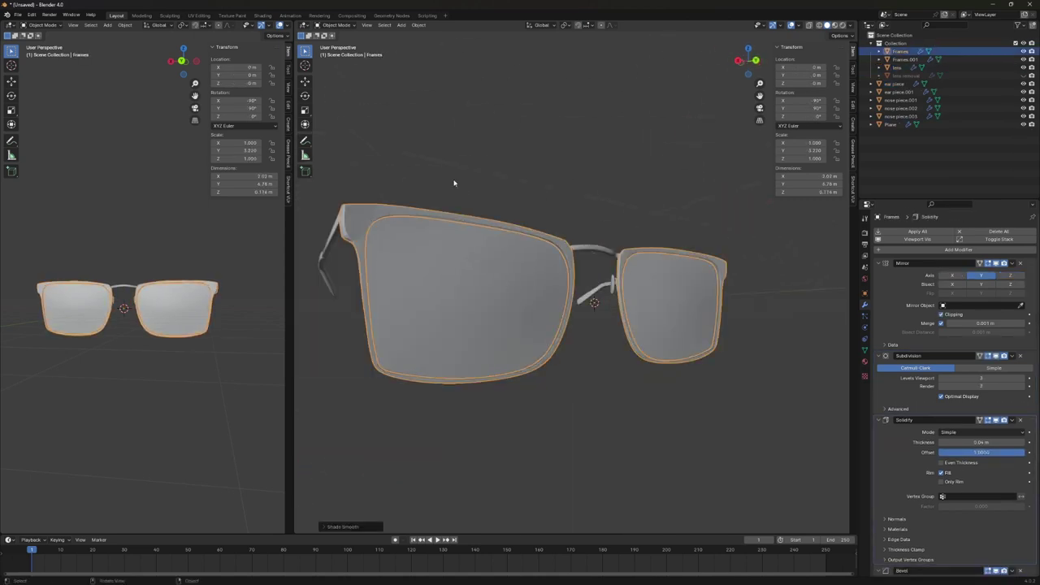
pyautogui.moveTo(454, 183); pyautogui.dragTo(574, 303, button='middle')
pyautogui.click(574, 303)
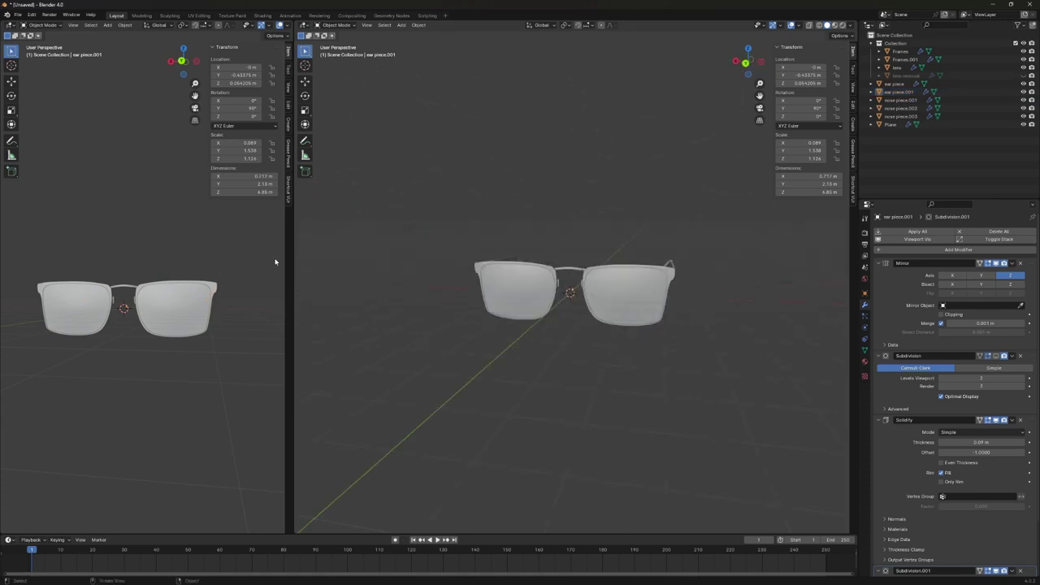
pyautogui.keyDown('ctrl'); pyautogui.scroll(7, 865, 297); pyautogui.keyUp('ctrl')
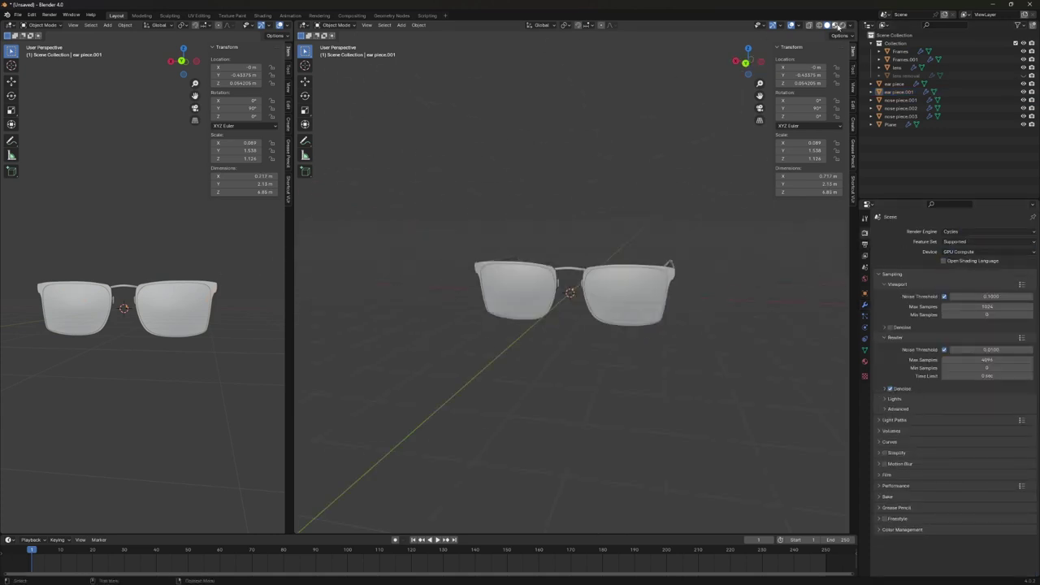
# Put the lens in edit mode and turn the widened left pane into the Shader Editor.
pyautogui.moveTo(297, 279); pyautogui.dragTo(431, 279)
pyautogui.click(865, 361)
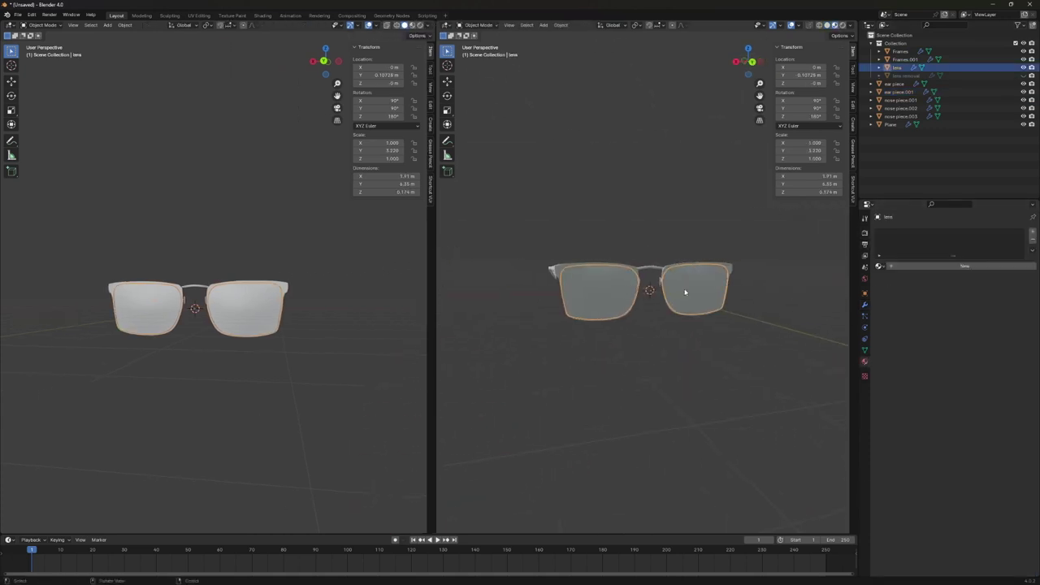
pyautogui.press('Tab')
pyautogui.press('Tab')
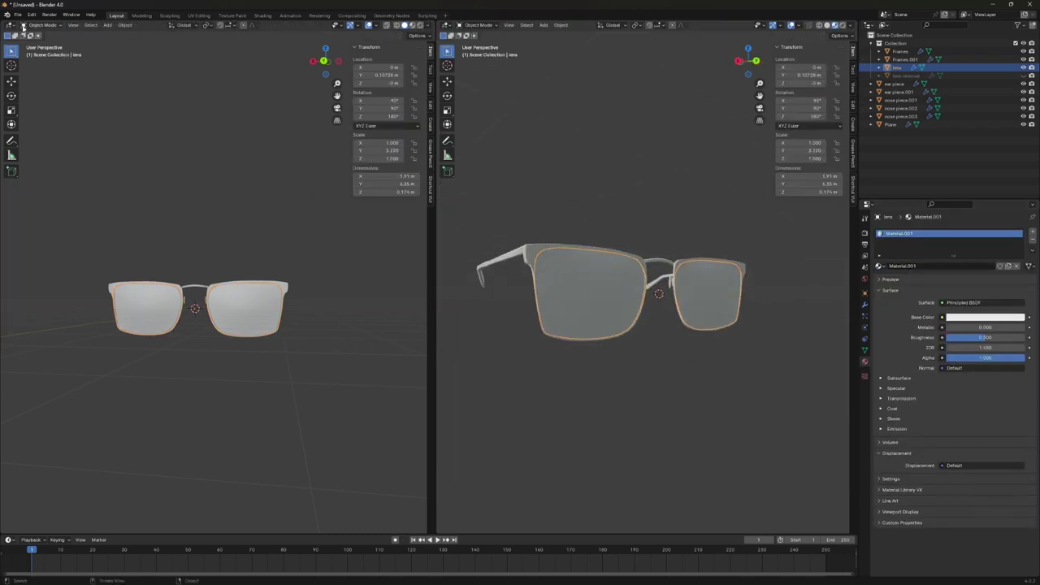
pyautogui.click(9, 25)
pyautogui.click(40, 100)
pyautogui.moveTo(651, 341); pyautogui.dragTo(693, 335, button='middle')
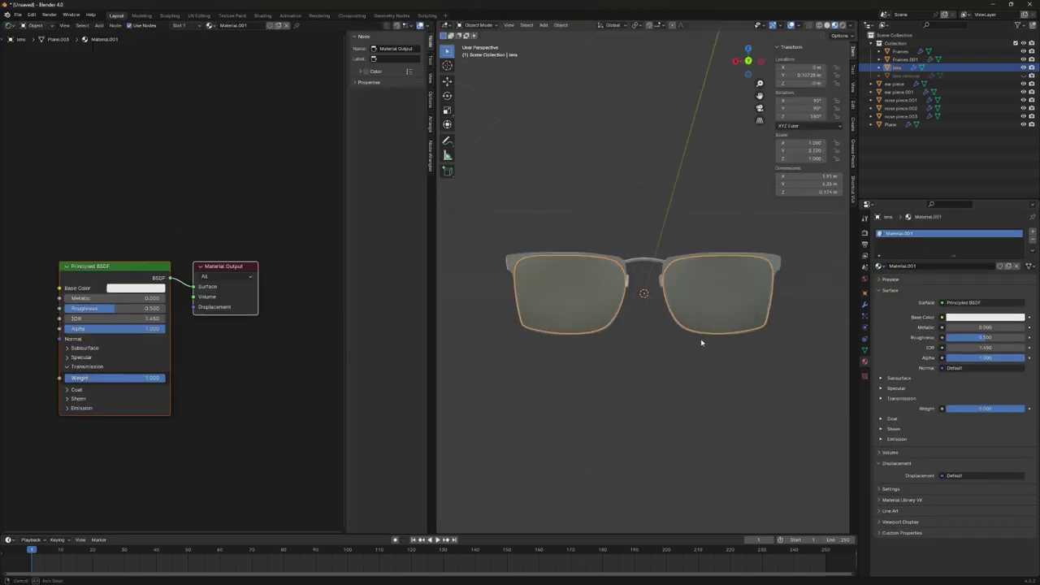
pyautogui.hotkey('shift', 'a')
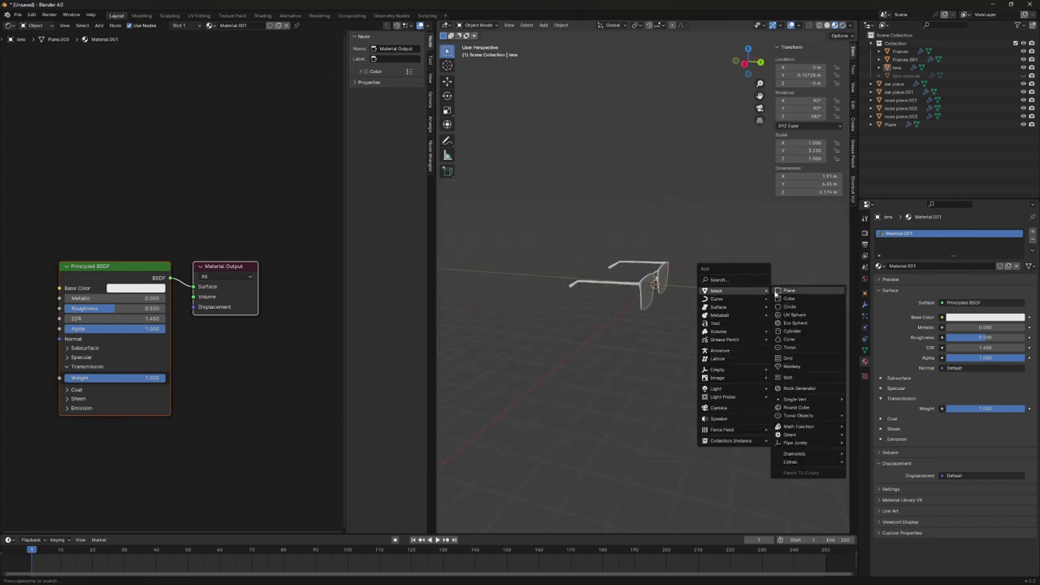
# Add a scaled-up cube and delete faces to make an open-sided room.
pyautogui.click(789, 298)
pyautogui.press('KP_Decimal')
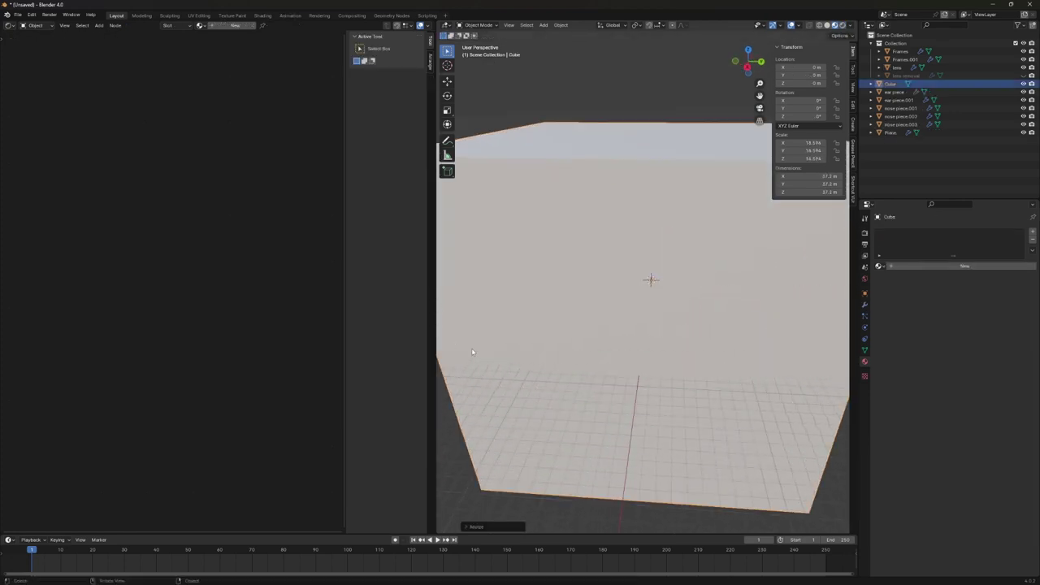
pyautogui.press('Tab')
pyautogui.press('3')
pyautogui.press('x')
pyautogui.click(630, 261)
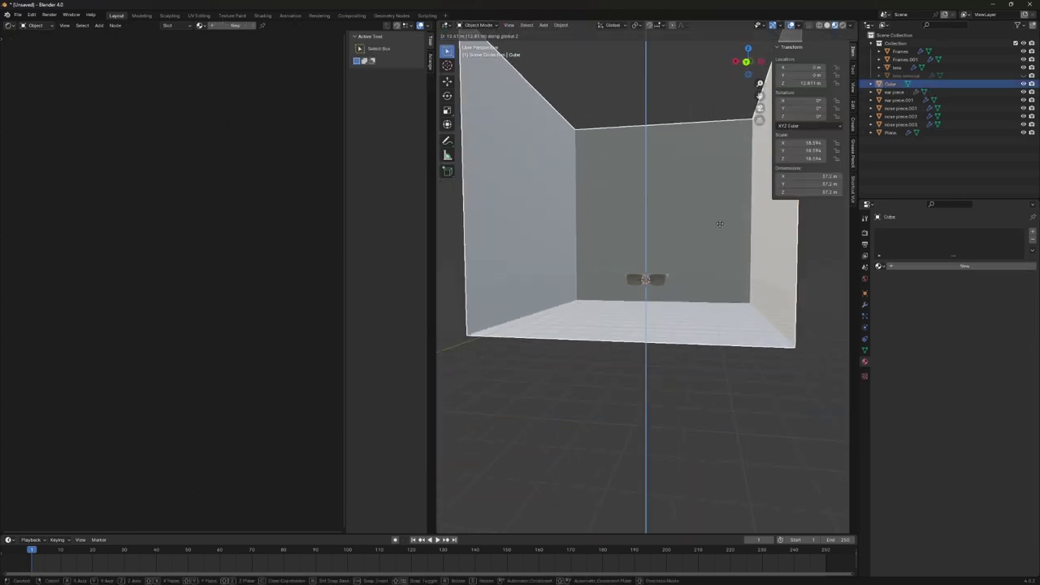
# Add a second cube as the pedestal and switch the viewport to rendered shading.
pyautogui.hotkey('shift', 'a')
pyautogui.click(639, 243)
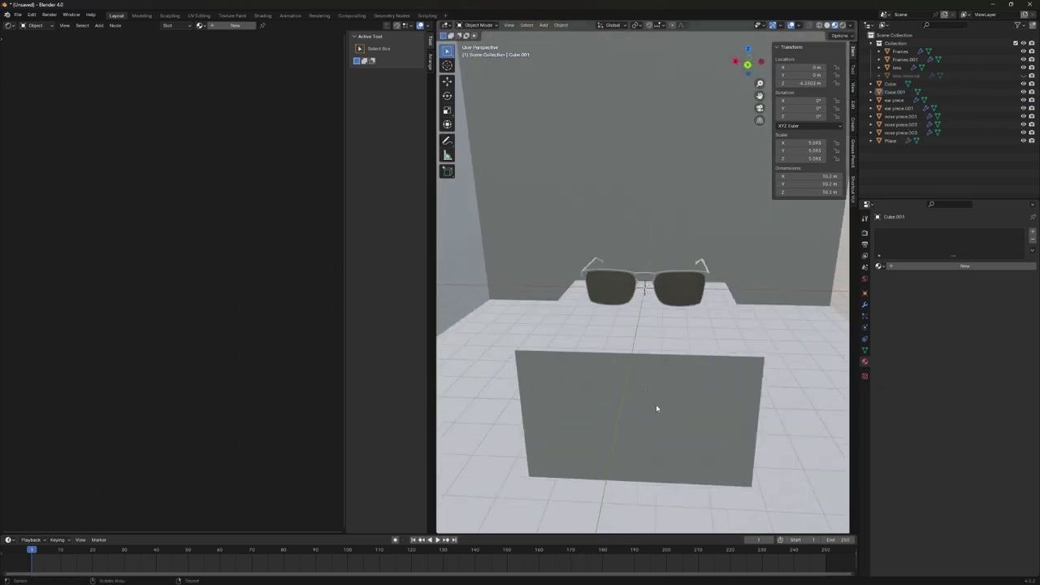
pyautogui.click(897, 68)
pyautogui.press('KP_Decimal')
pyautogui.moveTo(657, 244); pyautogui.dragTo(656, 209, button='middle')
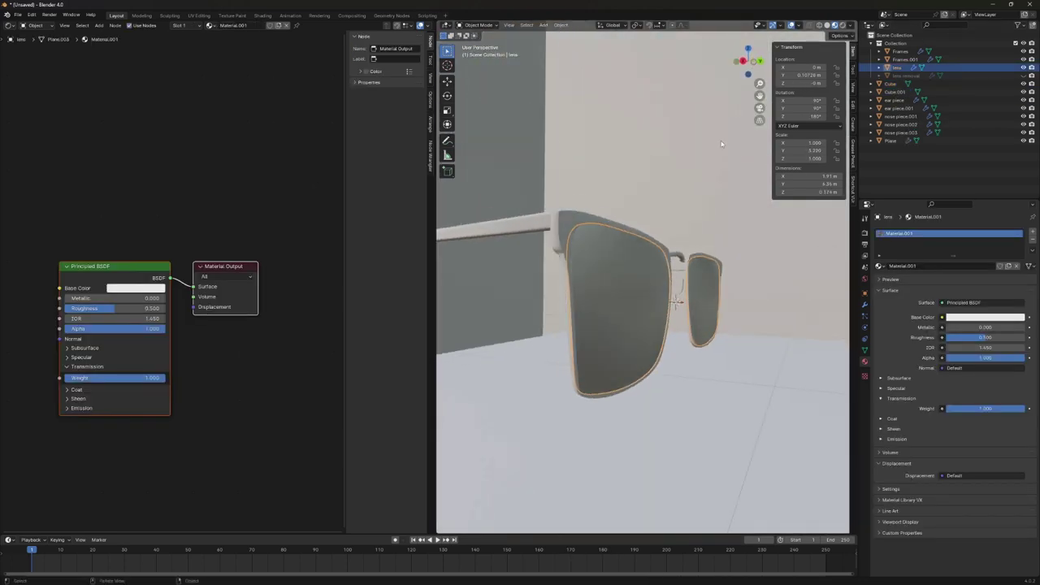
pyautogui.scroll(-5, 656, 209)
pyautogui.hotkey('shift', 'a')
# Add an Area light raised above the glasses, aim it at them, and duplicate it.
pyautogui.click(746, 435)
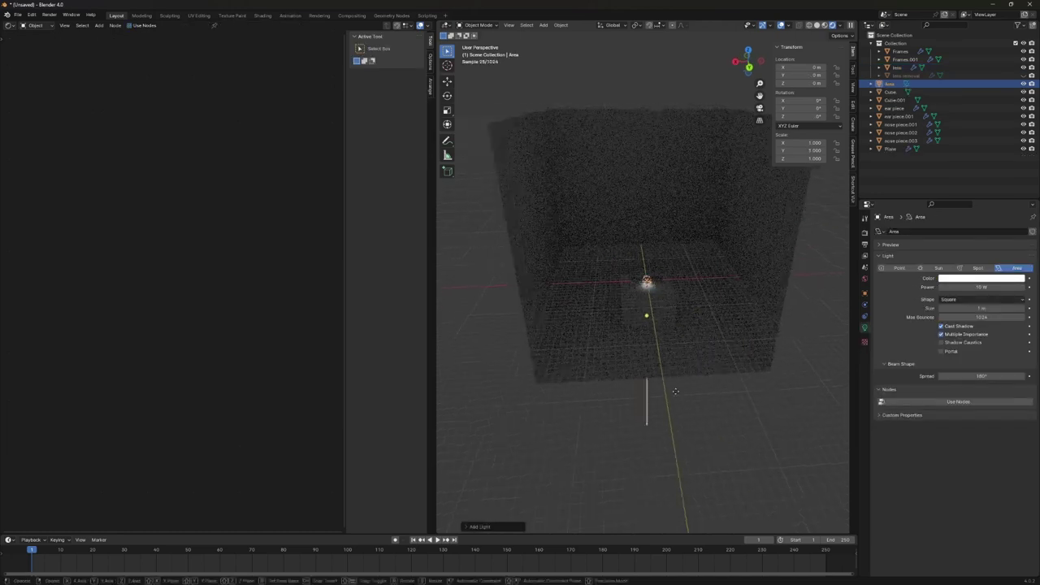
pyautogui.press('g')
pyautogui.press('z')
pyautogui.click(506, 232)
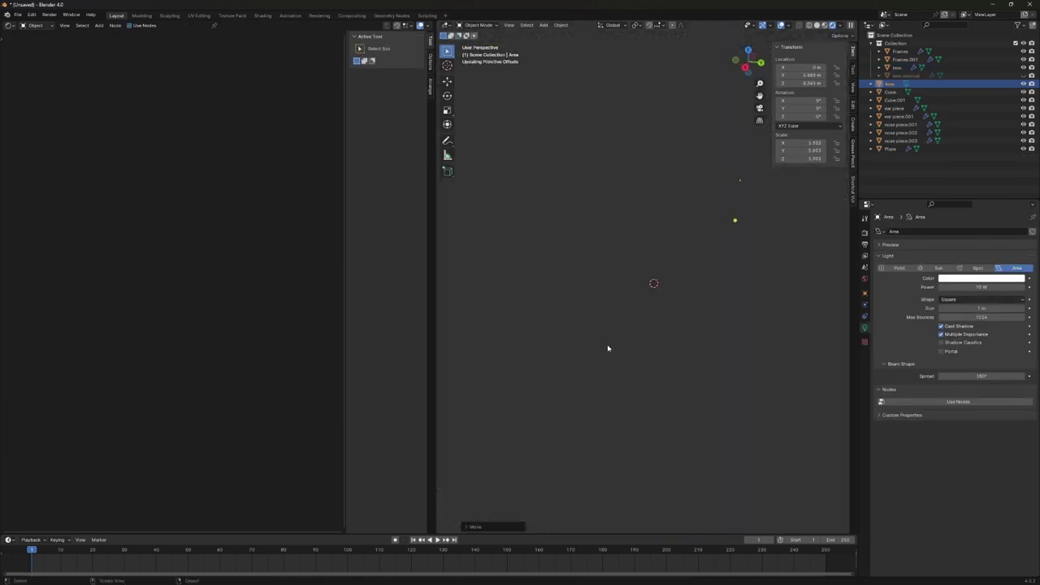
pyautogui.moveTo(609, 345); pyautogui.dragTo(653, 259)
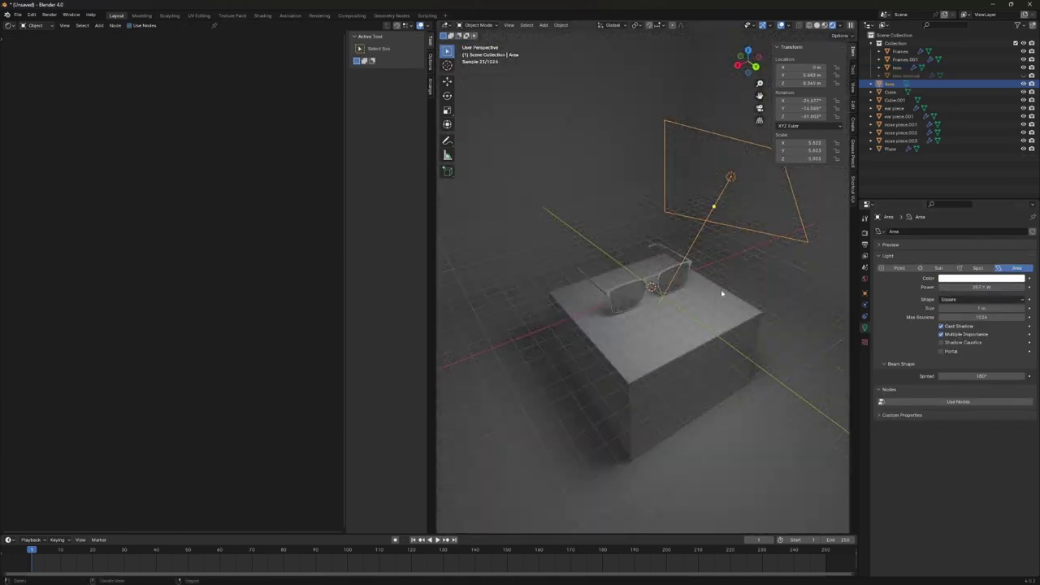
pyautogui.moveTo(721, 290)
pyautogui.mouseDown(button='middle')
pyautogui.moveTo(618, 275)
pyautogui.moveTo(586, 299)
pyautogui.moveTo(634, 402)
pyautogui.mouseUp(button='middle')
pyautogui.hotkey('shift', 'd')
# Give the room cube a new material with a dark lavender-grey base colour.
pyautogui.rightClick(578, 212)
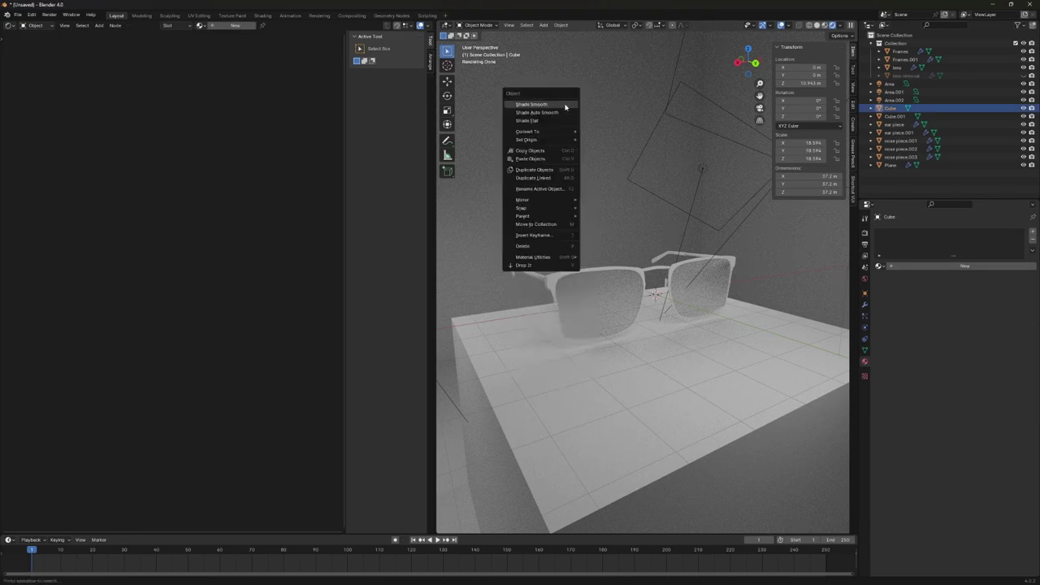
pyautogui.click(964, 266)
pyautogui.click(163, 198)
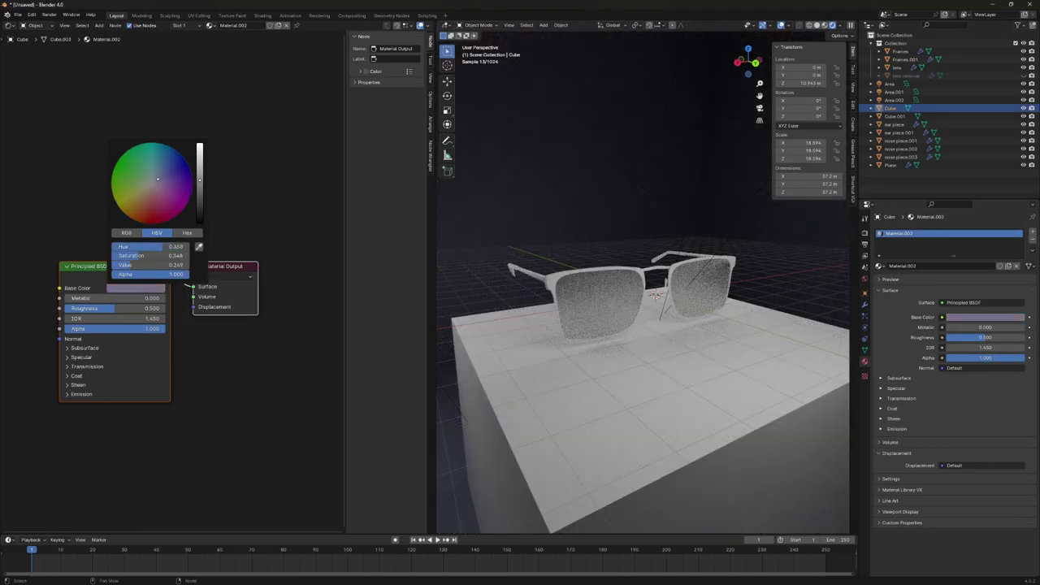
pyautogui.moveTo(696, 327); pyautogui.dragTo(756, 334, button='middle')
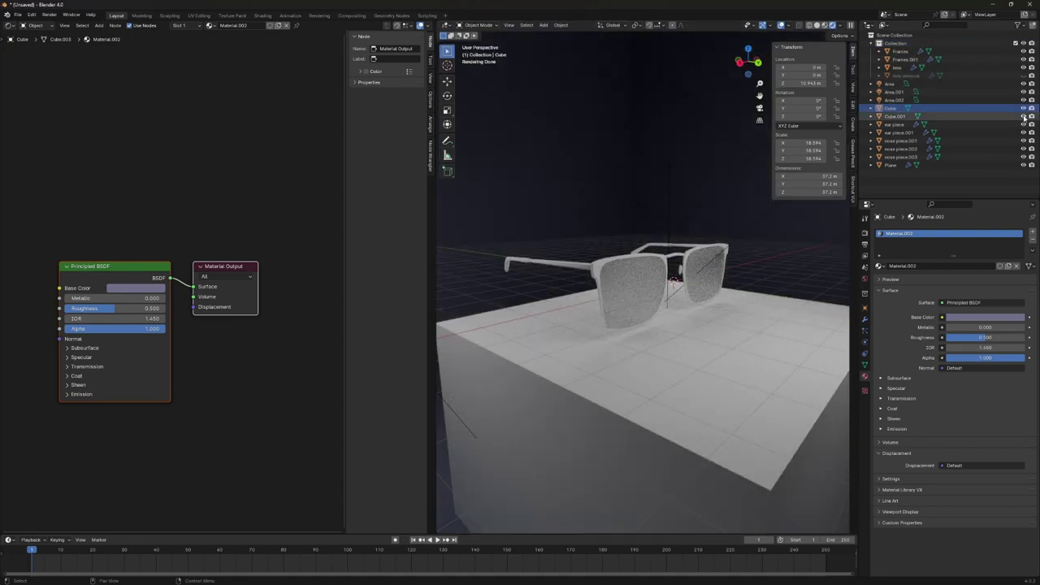
pyautogui.click(978, 133)
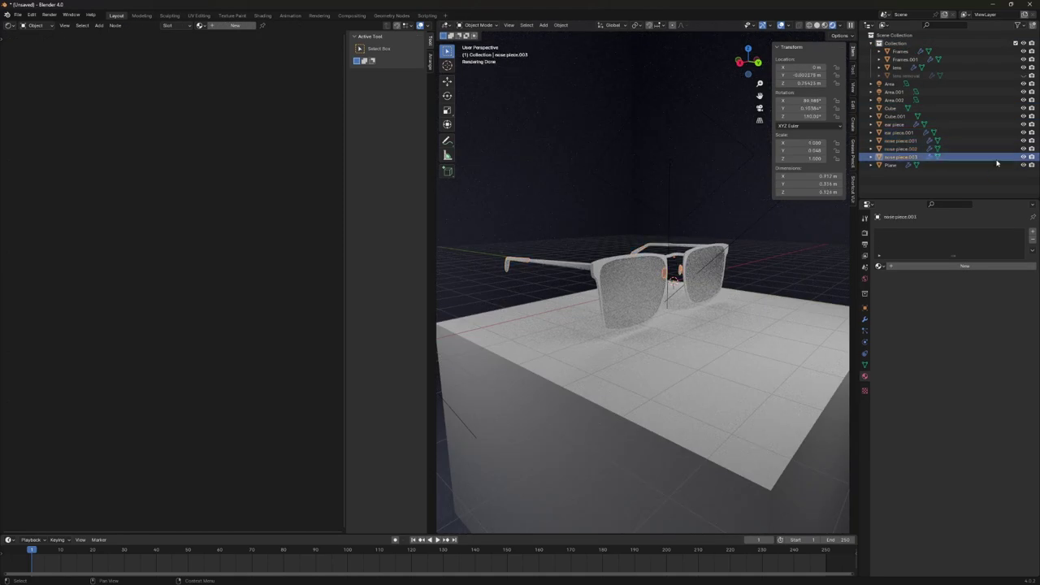
pyautogui.click(892, 108)
pyautogui.moveTo(622, 177); pyautogui.dragTo(690, 276, button='middle')
# Select everything except the room cube, making the pedestal the active object.
pyautogui.press('a')
pyautogui.scroll(-8, 689, 276)
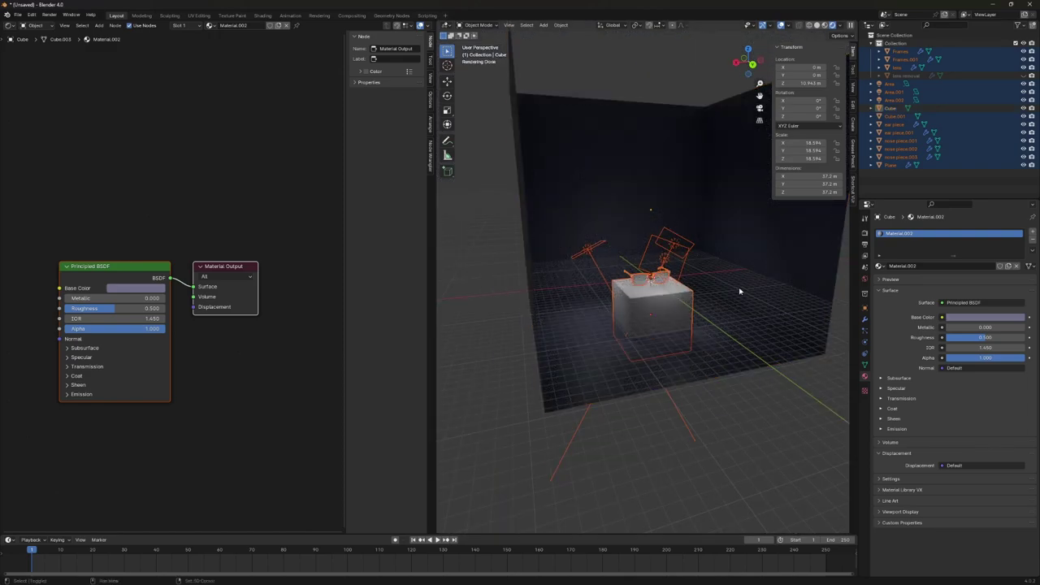
pyautogui.keyDown('shift'); pyautogui.click(675, 241); pyautogui.keyUp('shift')
pyautogui.click(705, 399)
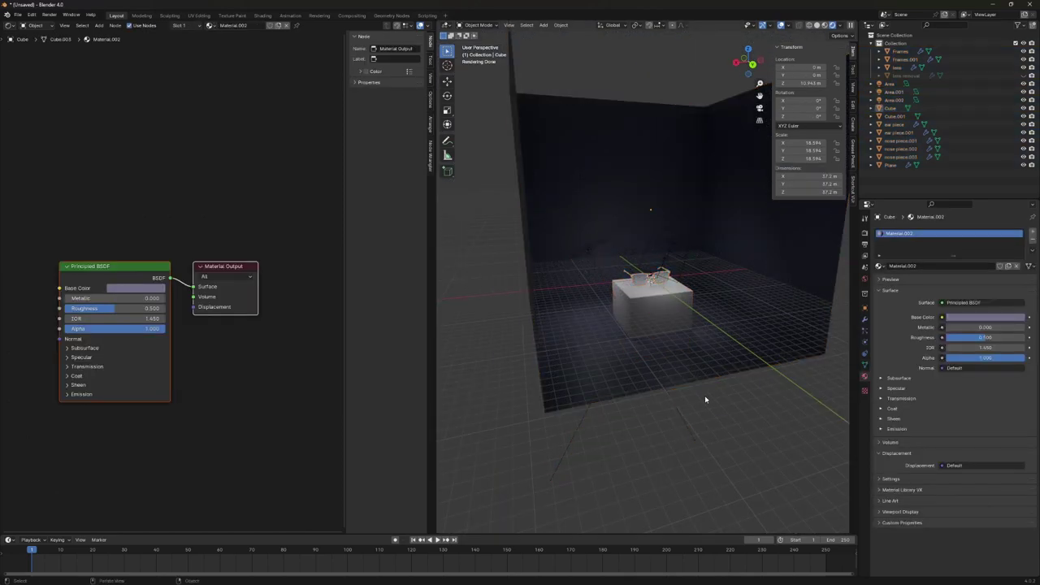
pyautogui.press('a')
pyautogui.keyDown('shift'); pyautogui.click(691, 285); pyautogui.keyUp('shift')
pyautogui.scroll(5, 792, 316)
pyautogui.scroll(3, 774, 329)
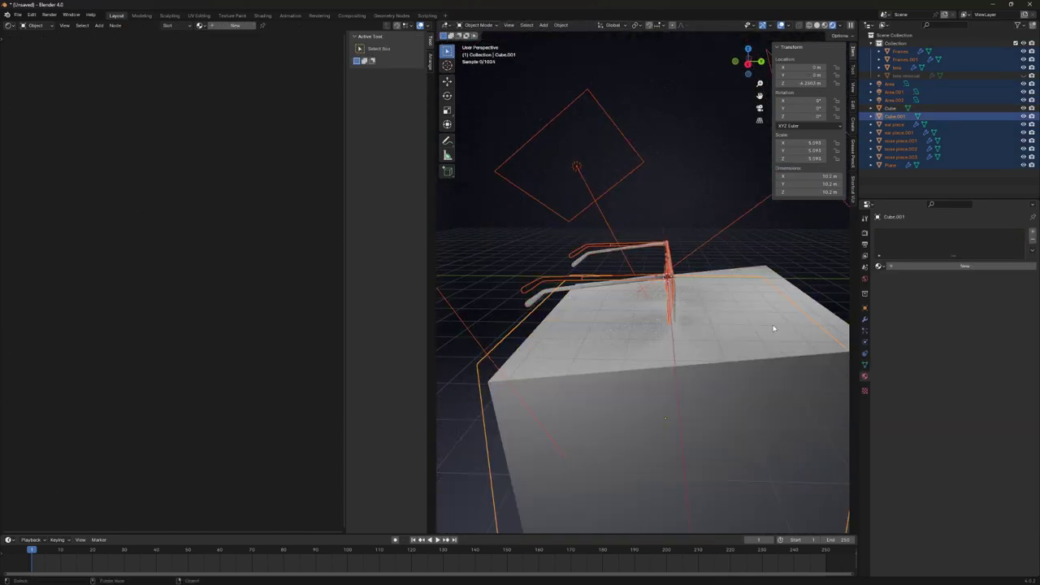
# Tilt the glasses about the X axis onto their side.
pyautogui.press('r')
pyautogui.press('x')
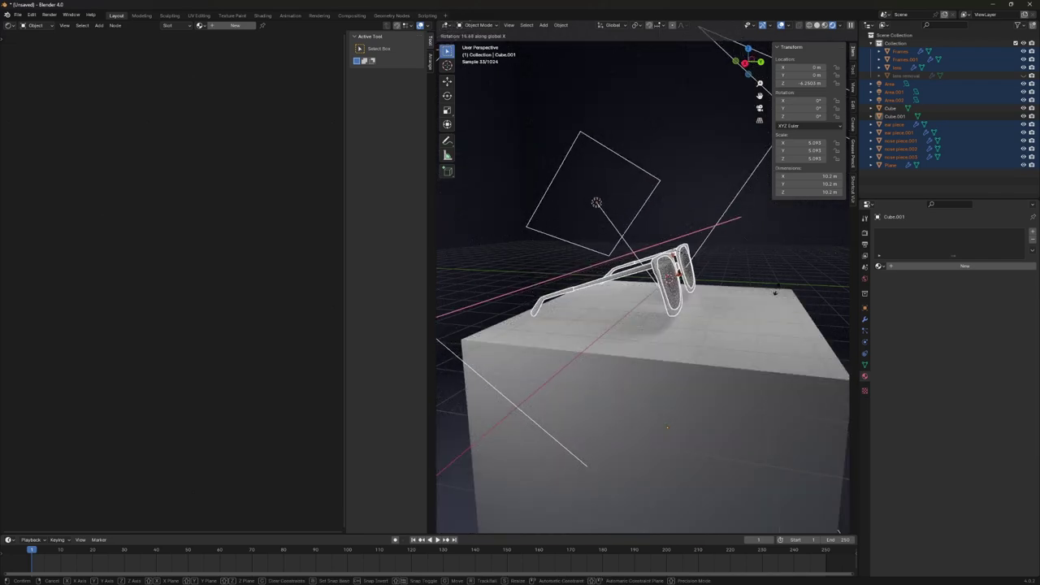
pyautogui.click(774, 281)
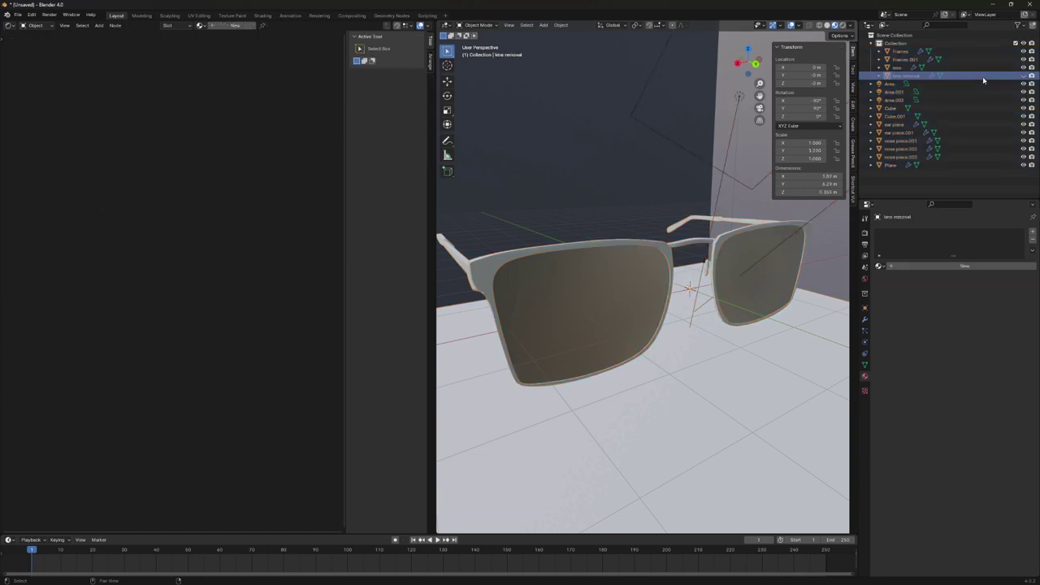
pyautogui.scroll(-3, 715, 292)
pyautogui.scroll(-3, 725, 313)
pyautogui.moveTo(725, 313); pyautogui.dragTo(711, 344, button='middle')
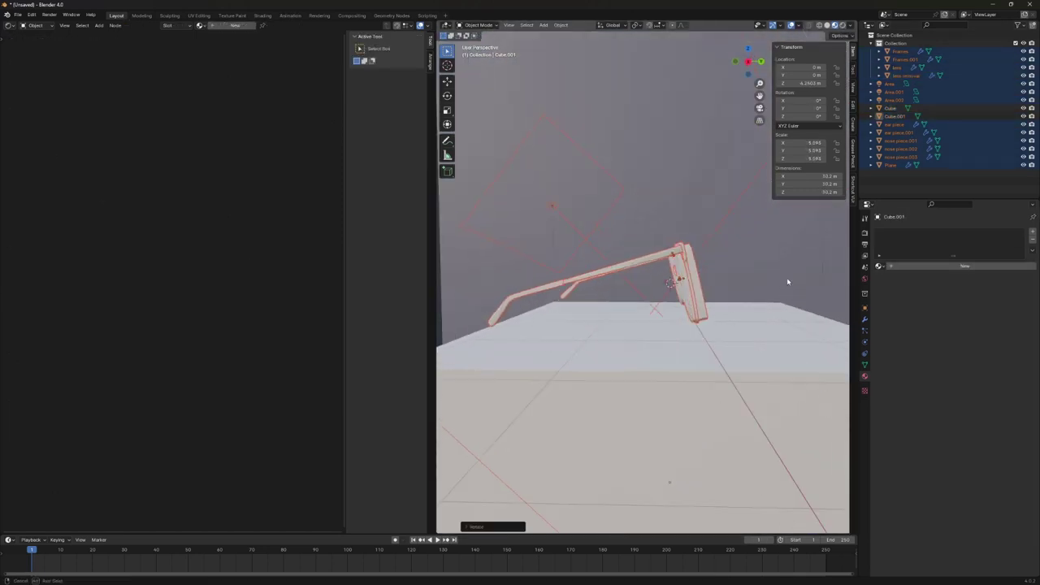
pyautogui.click(693, 335)
pyautogui.moveTo(693, 336); pyautogui.dragTo(490, 255, button='middle')
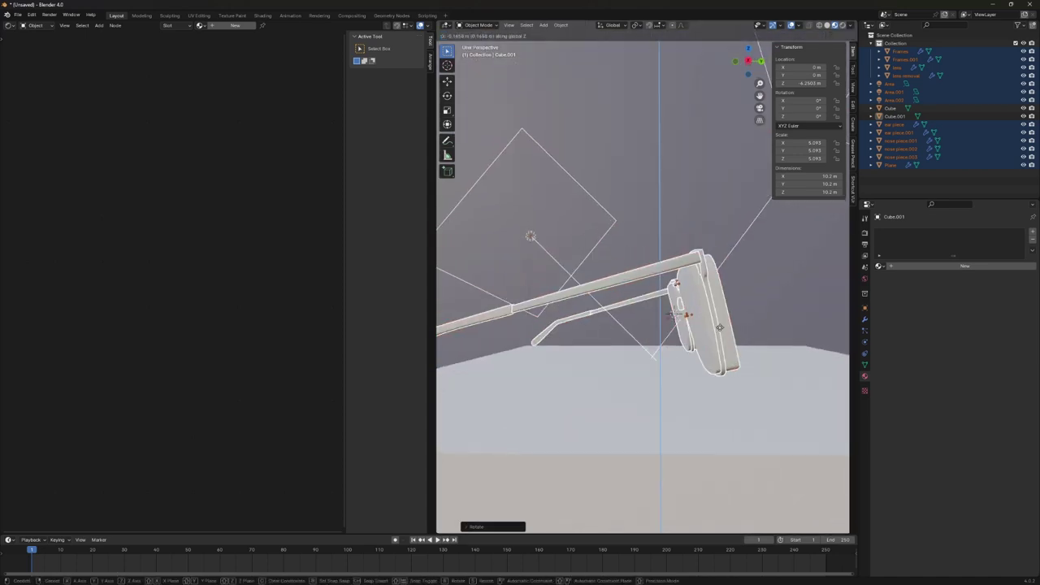
# Lower the glasses and re-rotate them until they lean on the pedestal top.
pyautogui.press('g')
pyautogui.press('z')
pyautogui.click(556, 250)
pyautogui.moveTo(556, 250); pyautogui.dragTo(700, 307, button='middle')
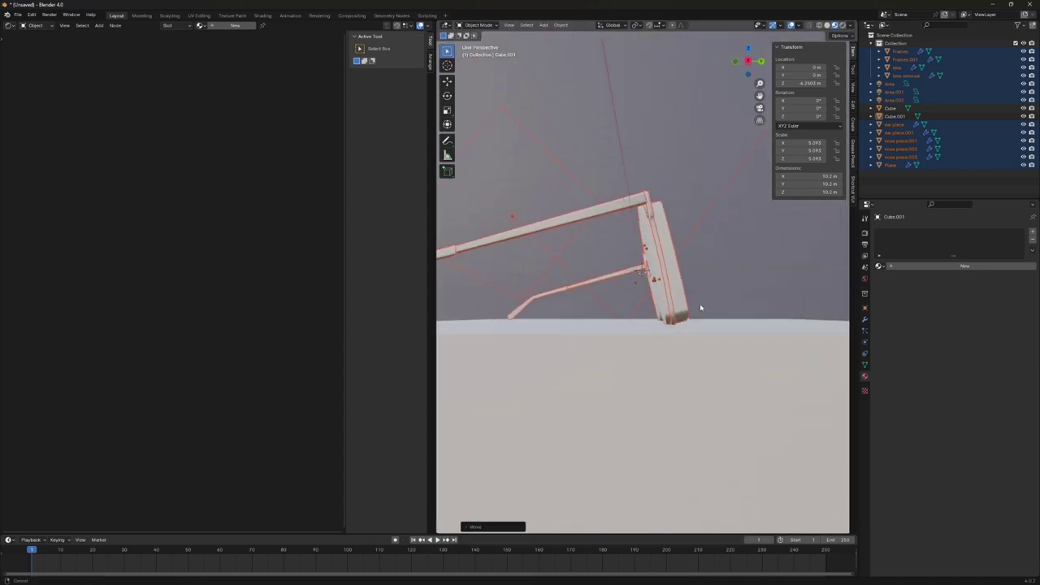
pyautogui.click(757, 269)
pyautogui.moveTo(758, 268)
pyautogui.mouseDown(button='middle')
pyautogui.moveTo(833, 229)
pyautogui.moveTo(673, 224)
pyautogui.mouseUp(button='middle')
pyautogui.press('r')
pyautogui.click(833, 230)
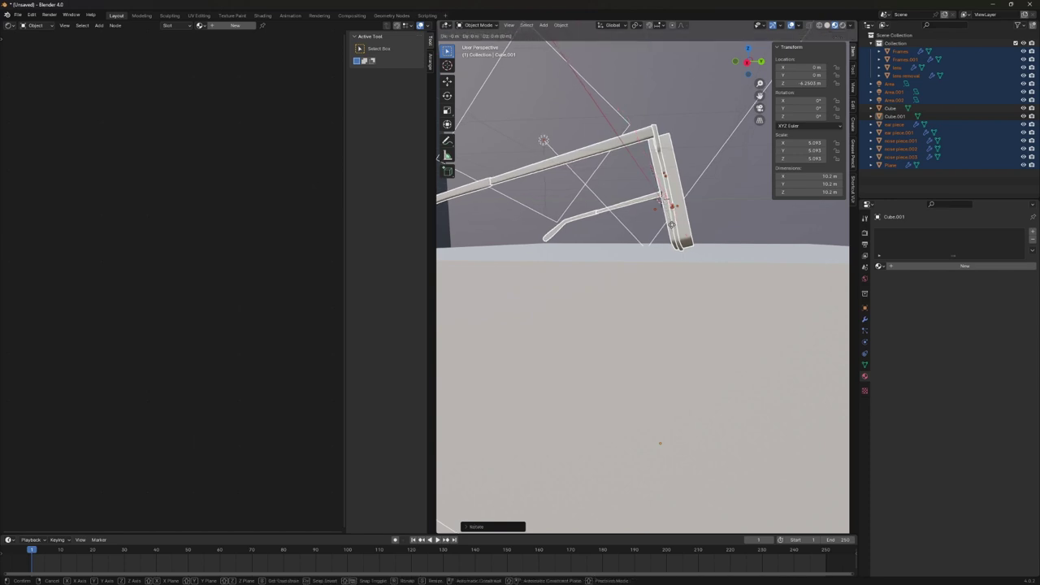
pyautogui.click(719, 235)
pyautogui.moveTo(720, 235); pyautogui.dragTo(708, 268, button='middle')
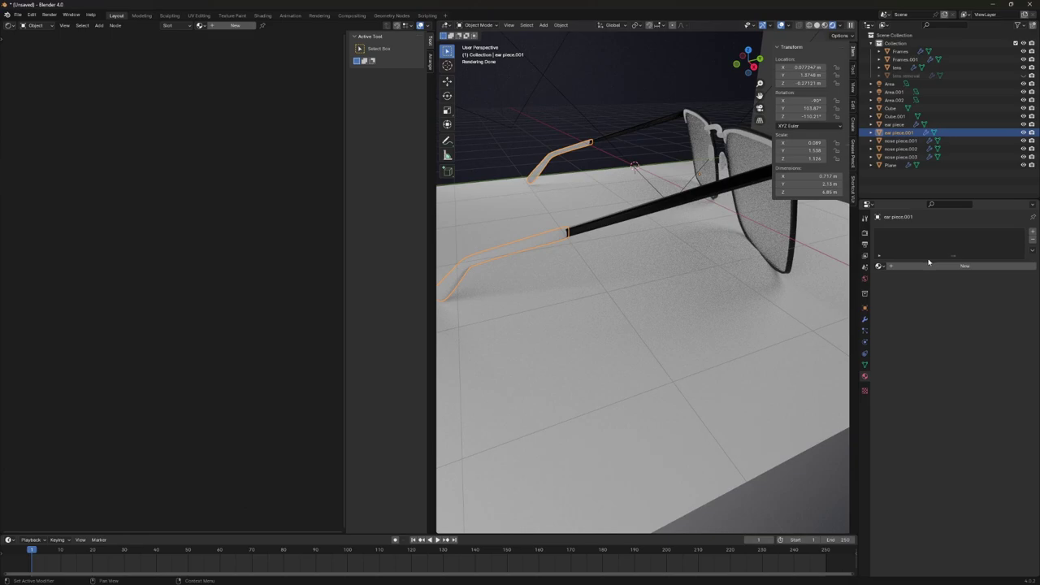
# Give the nose pad a new material with Transmission Weight 0.891.
pyautogui.click(929, 262)
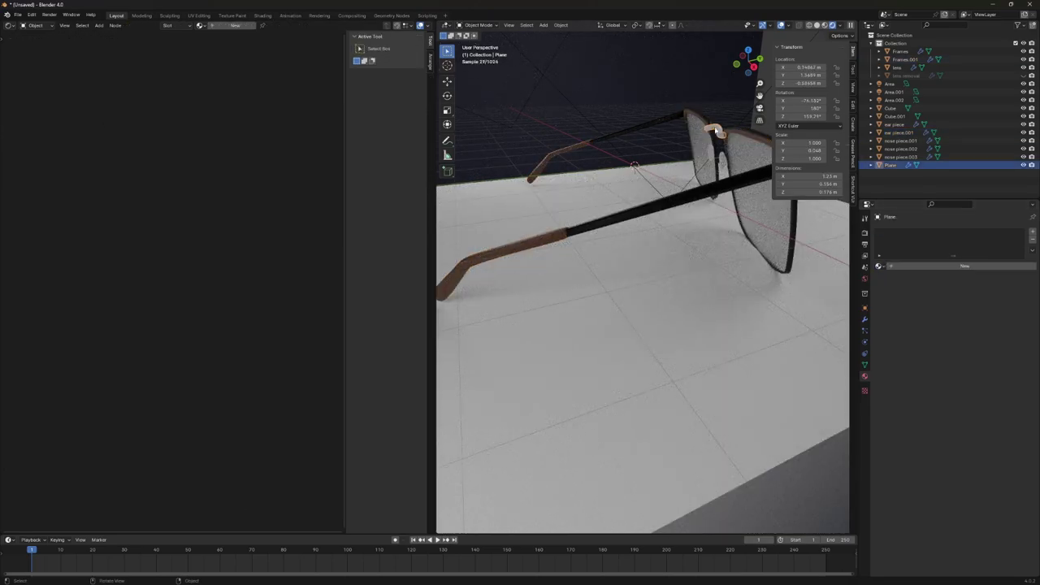
pyautogui.click(964, 266)
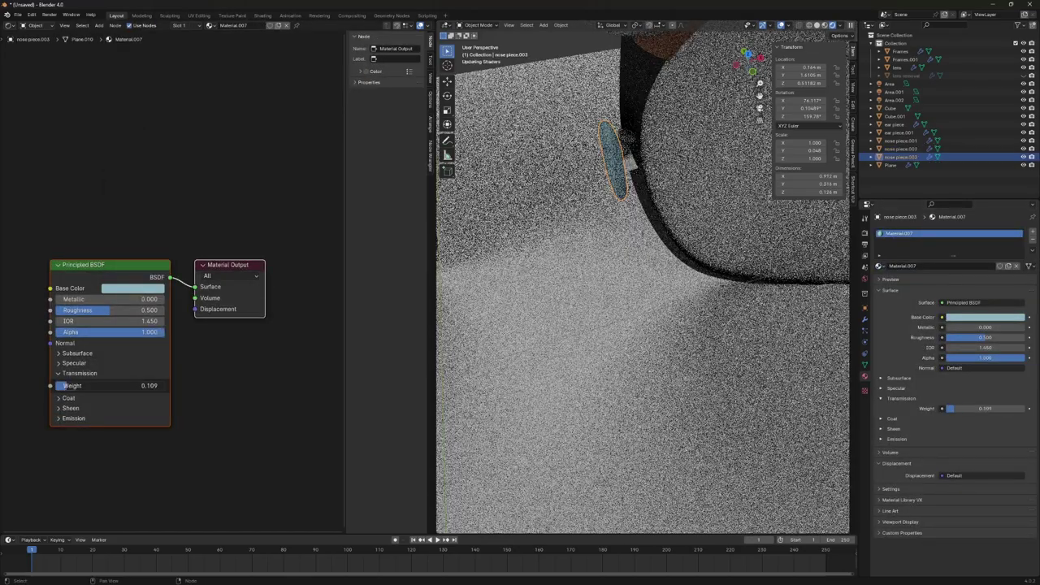
pyautogui.moveTo(617, 244); pyautogui.dragTo(575, 269, button='middle')
pyautogui.moveTo(116, 385); pyautogui.dragTo(227, 360)
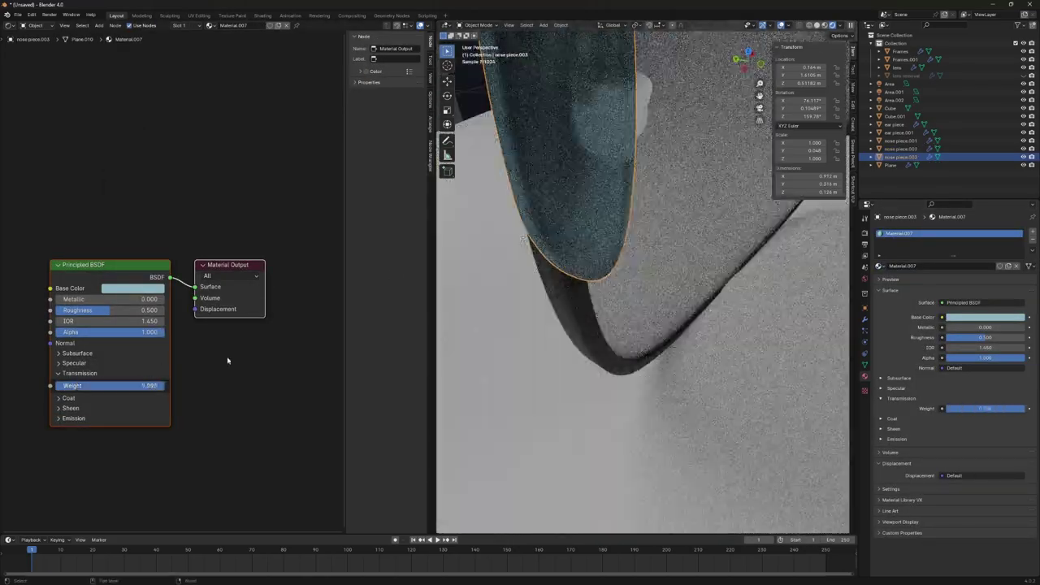
pyautogui.scroll(-3, 655, 209)
pyautogui.moveTo(146, 386); pyautogui.dragTo(130, 385)
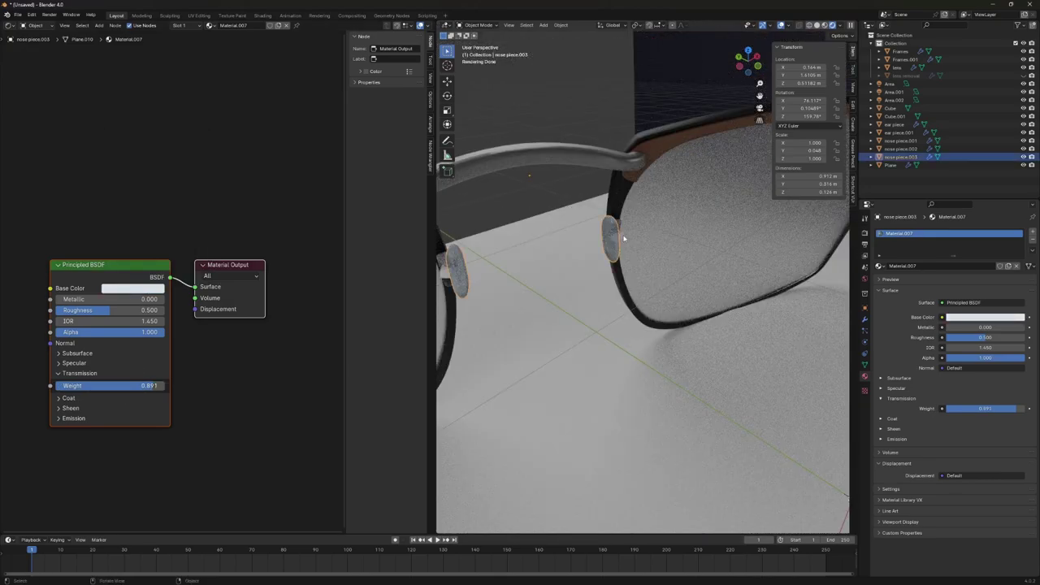
pyautogui.moveTo(625, 238); pyautogui.dragTo(585, 234, button='middle')
pyautogui.click(598, 228)
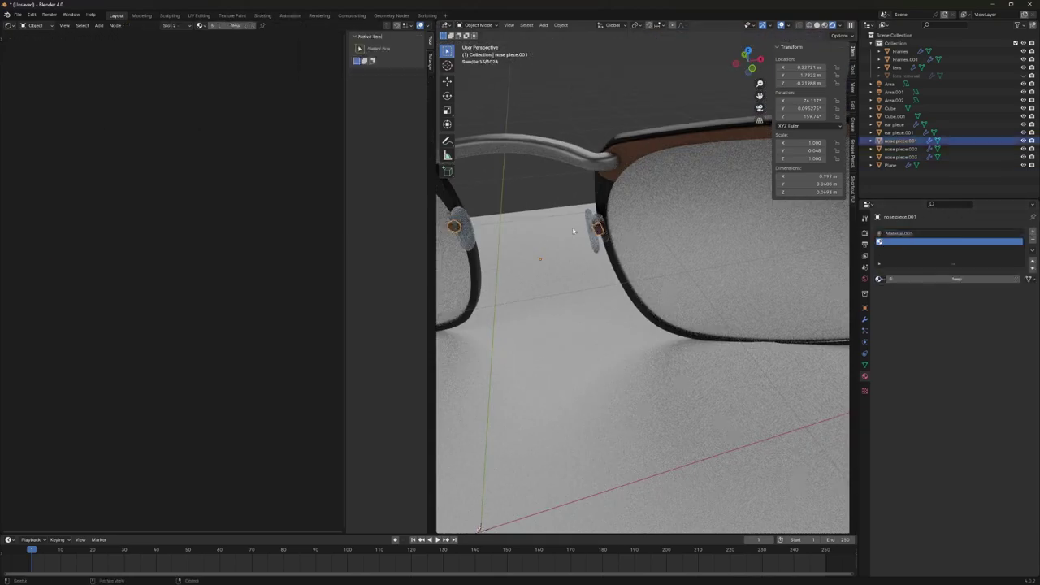
# Assign Material.008 to the second nose pad with Metallic 1.000 and a pale blue base colour.
pyautogui.click(878, 279)
pyautogui.click(935, 374)
pyautogui.click(130, 289)
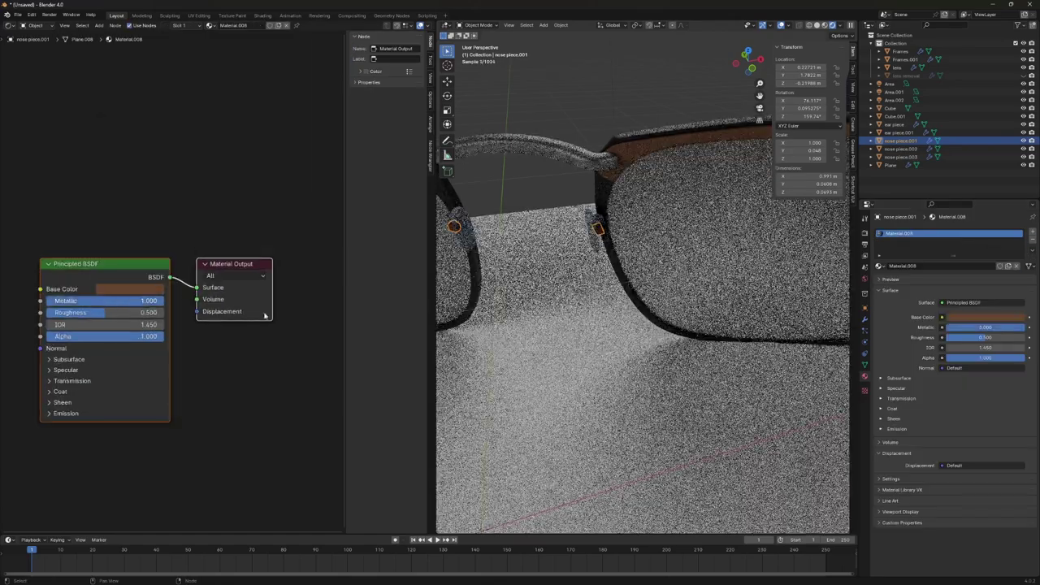
pyautogui.click(143, 289)
pyautogui.press('Return')
pyautogui.click(142, 289)
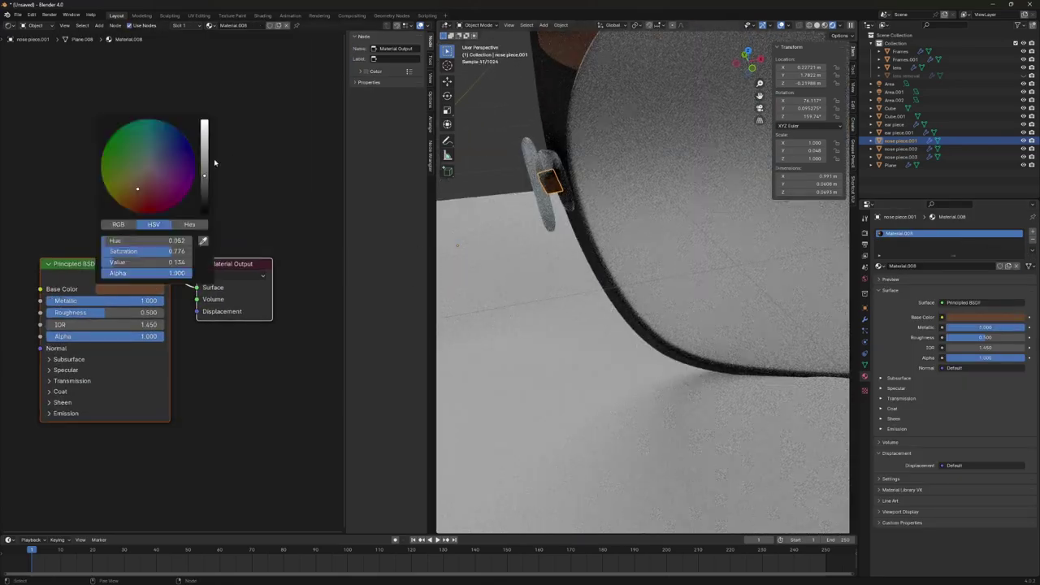
pyautogui.moveTo(137, 188); pyautogui.dragTo(130, 192)
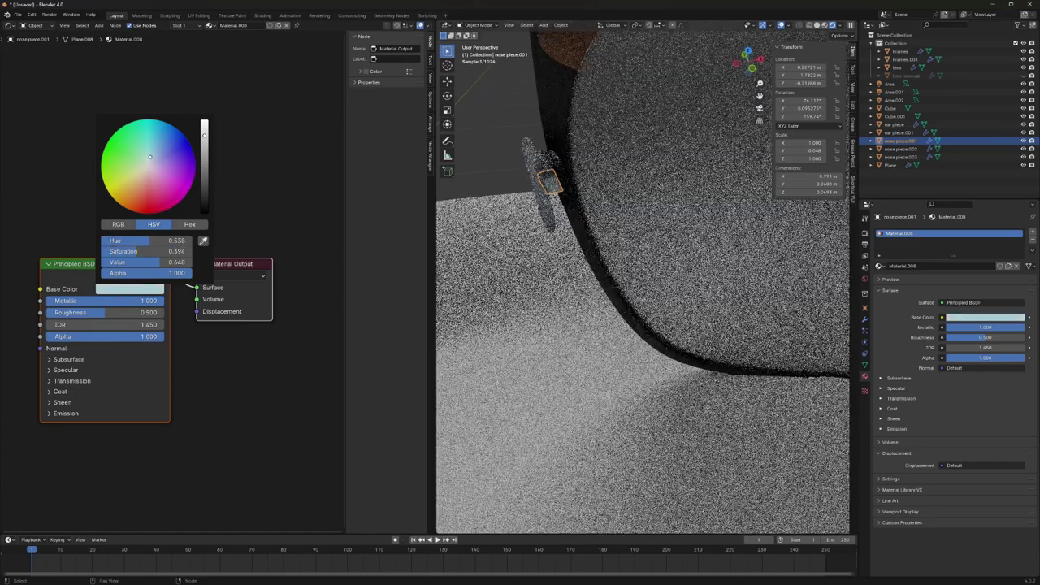
pyautogui.scroll(-5, 642, 285)
pyautogui.scroll(4, 642, 285)
# Move the pedestal block vertically lower beneath the glasses.
pyautogui.click(703, 379)
pyautogui.press('g')
pyautogui.press('z')
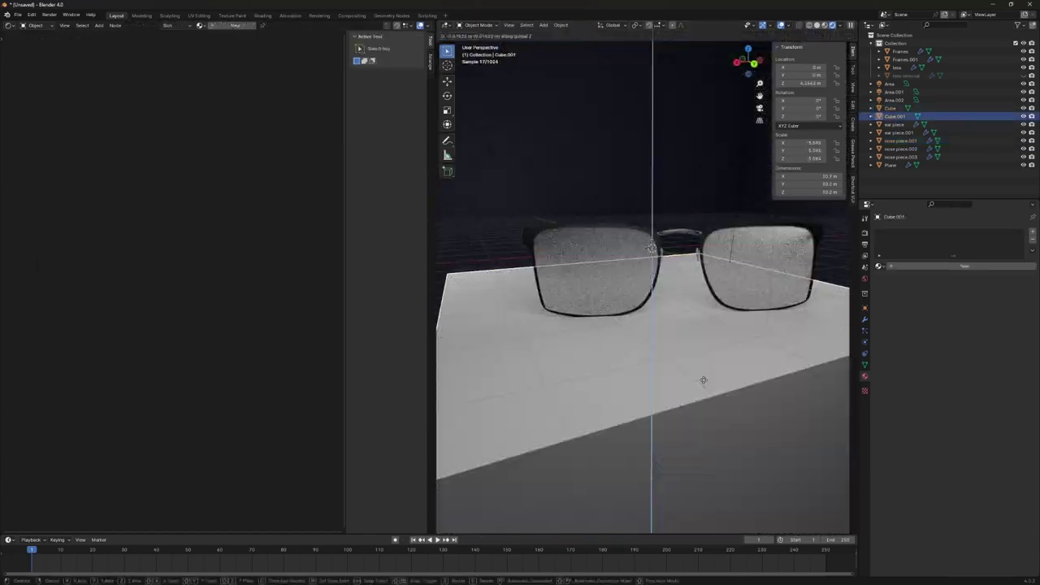
pyautogui.click(716, 380)
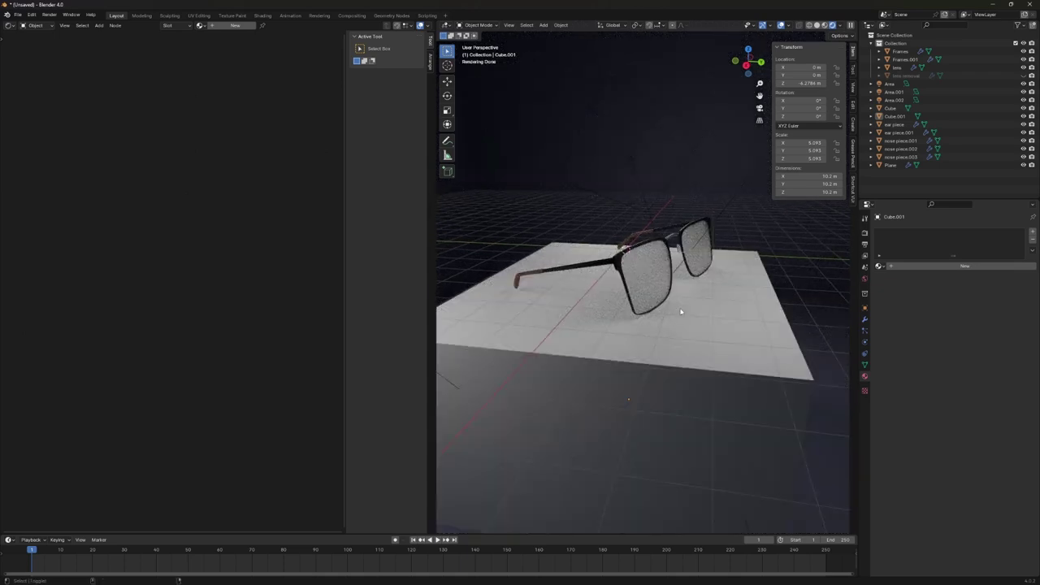
# Add a new camera and place it beside the pedestal.
pyautogui.click(631, 289)
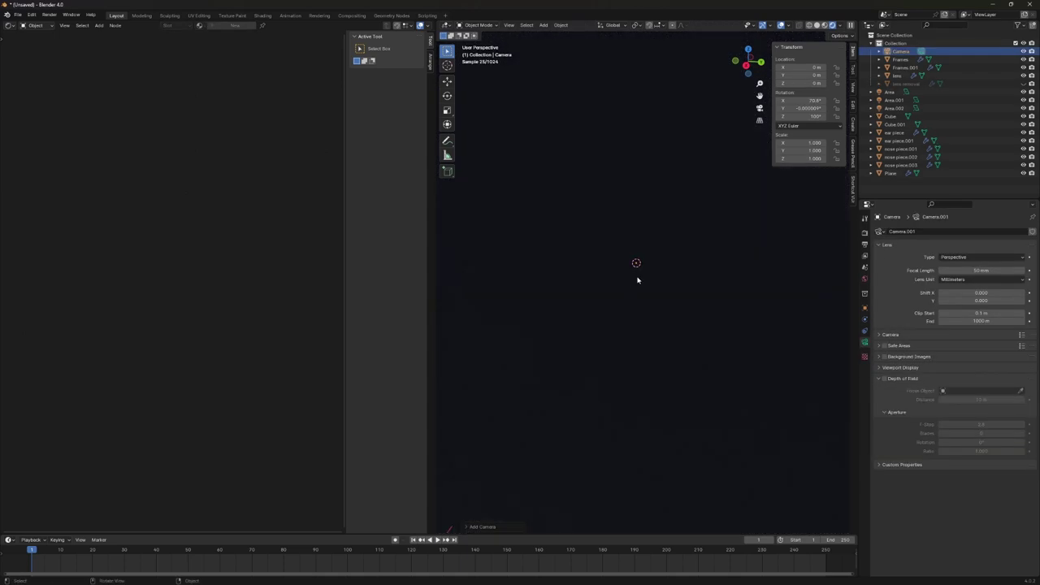
pyautogui.moveTo(754, 259); pyautogui.dragTo(742, 287, button='middle')
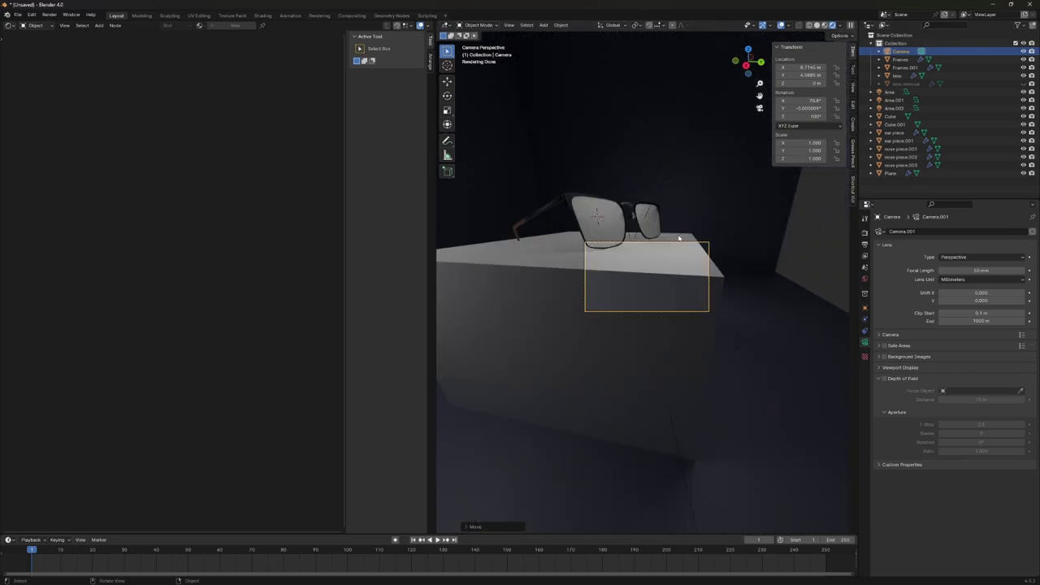
pyautogui.click(741, 287)
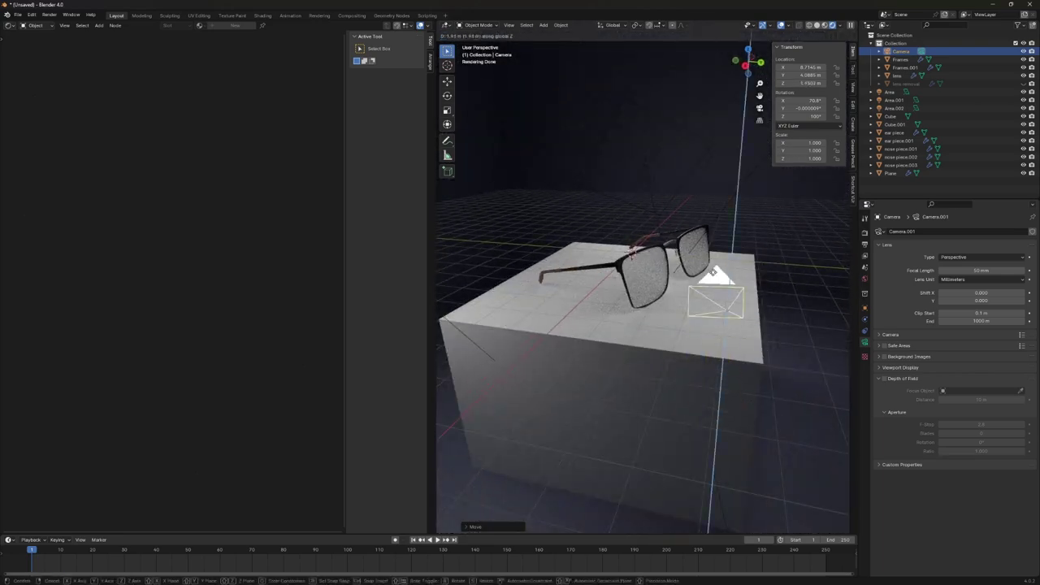
# Look through the new camera and reframe it on the glasses.
pyautogui.press('ctrl+KP_0')
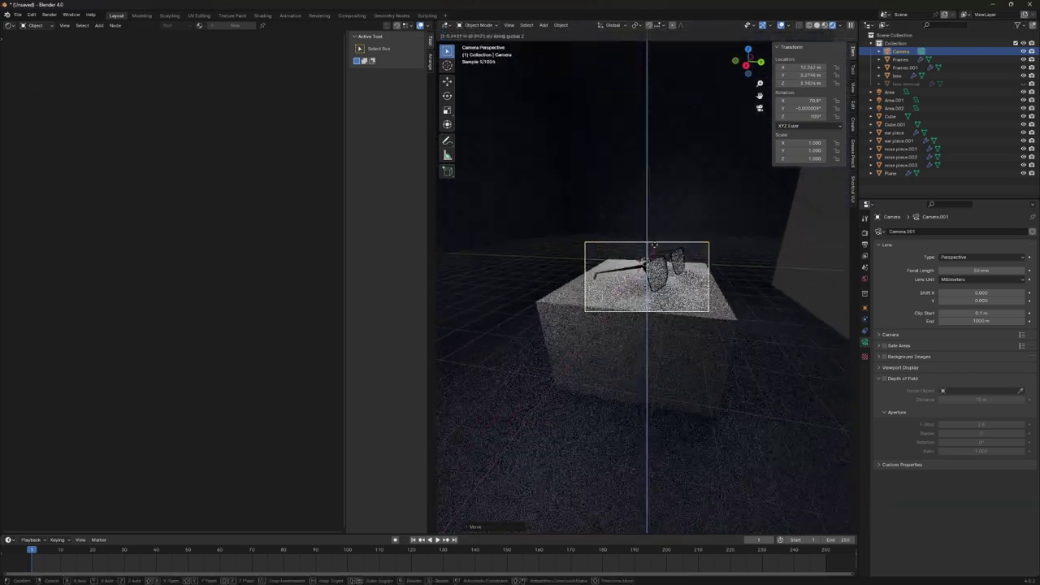
pyautogui.scroll(3, 674, 301)
pyautogui.scroll(3, 673, 315)
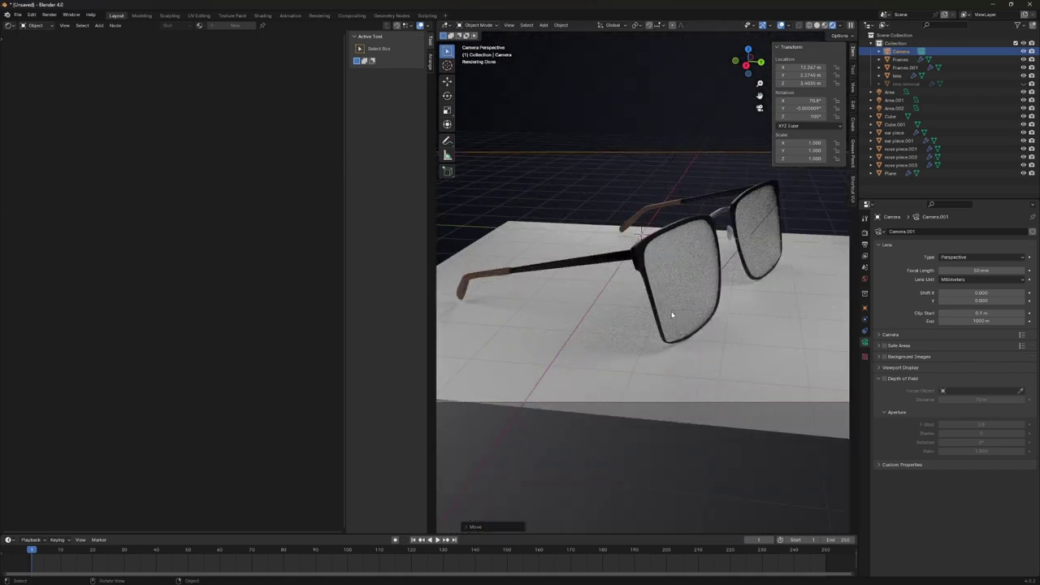
pyautogui.moveTo(673, 316)
pyautogui.mouseDown(button='middle')
pyautogui.moveTo(671, 325)
pyautogui.moveTo(775, 136)
pyautogui.moveTo(664, 284)
pyautogui.moveTo(706, 304)
pyautogui.moveTo(674, 333)
pyautogui.moveTo(746, 307)
pyautogui.mouseUp(button='middle')
pyautogui.press('ctrl+alt+KP_0')
pyautogui.scroll(-4, 775, 136)
pyautogui.scroll(-3, 716, 302)
pyautogui.scroll(5, 675, 333)
# Nudge a lens edge vertex to sit inside the frame rim, then return to object mode.
pyautogui.click(670, 343)
pyautogui.press('g')
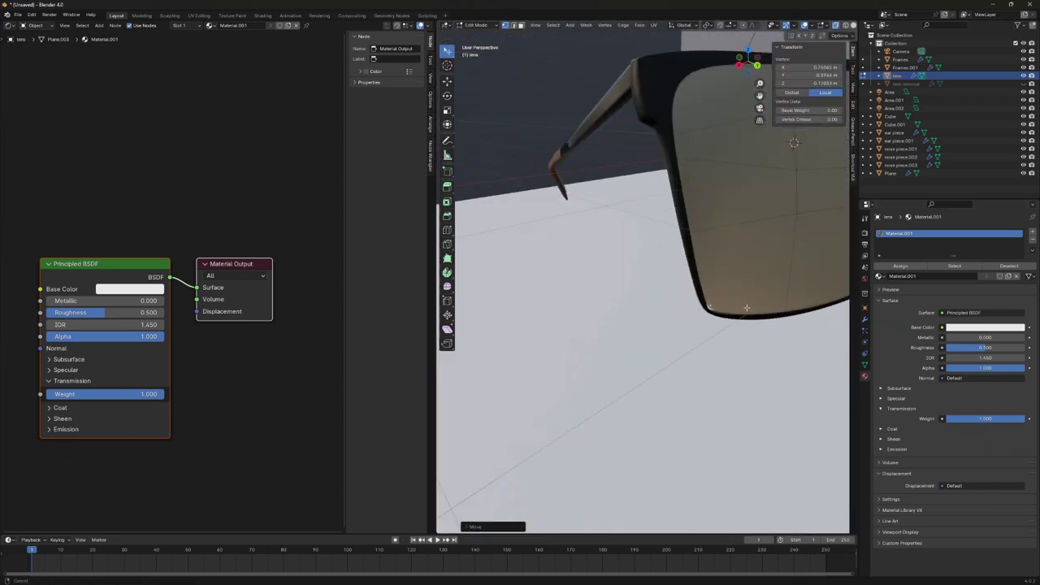
pyautogui.scroll(3, 746, 308)
pyautogui.hotkey('alt', 'q')
pyautogui.scroll(1, 660, 253)
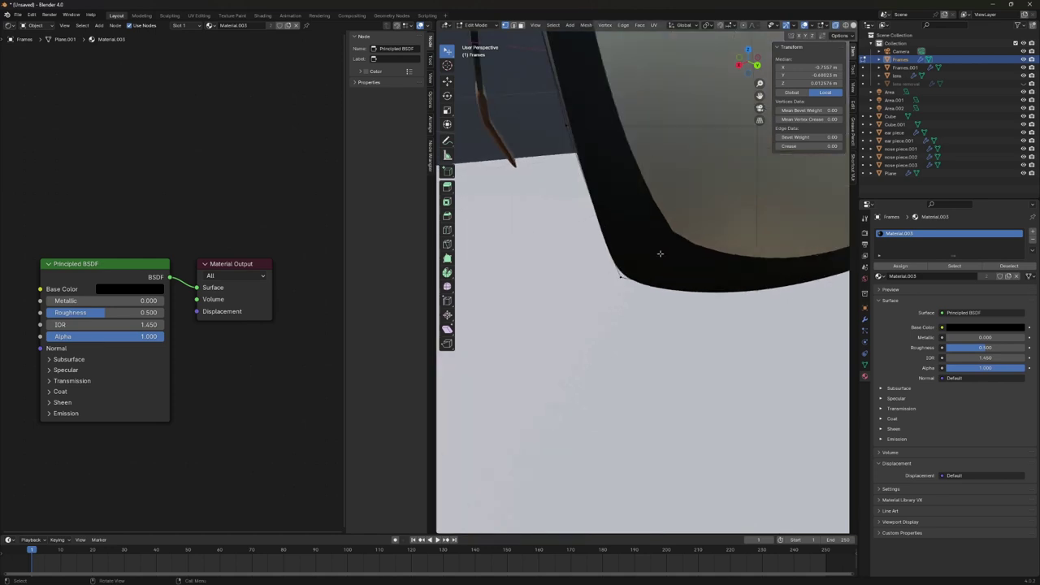
pyautogui.scroll(-5, 660, 253)
pyautogui.press('Tab')
pyautogui.scroll(-2, 643, 190)
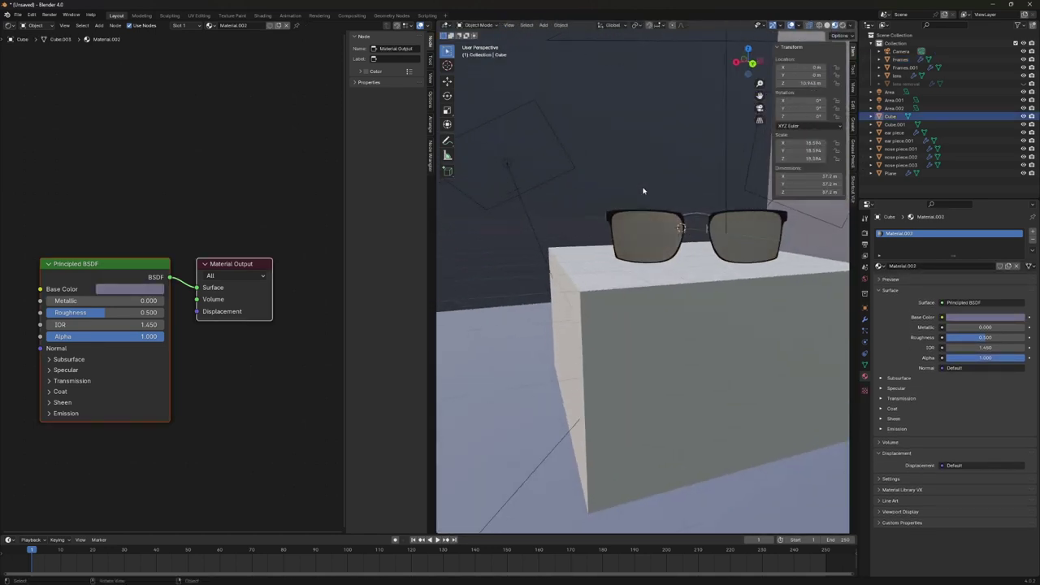
pyautogui.moveTo(643, 190)
pyautogui.mouseDown(button='middle')
pyautogui.moveTo(749, 357)
pyautogui.moveTo(672, 282)
pyautogui.mouseUp(button='middle')
pyautogui.scroll(3, 672, 282)
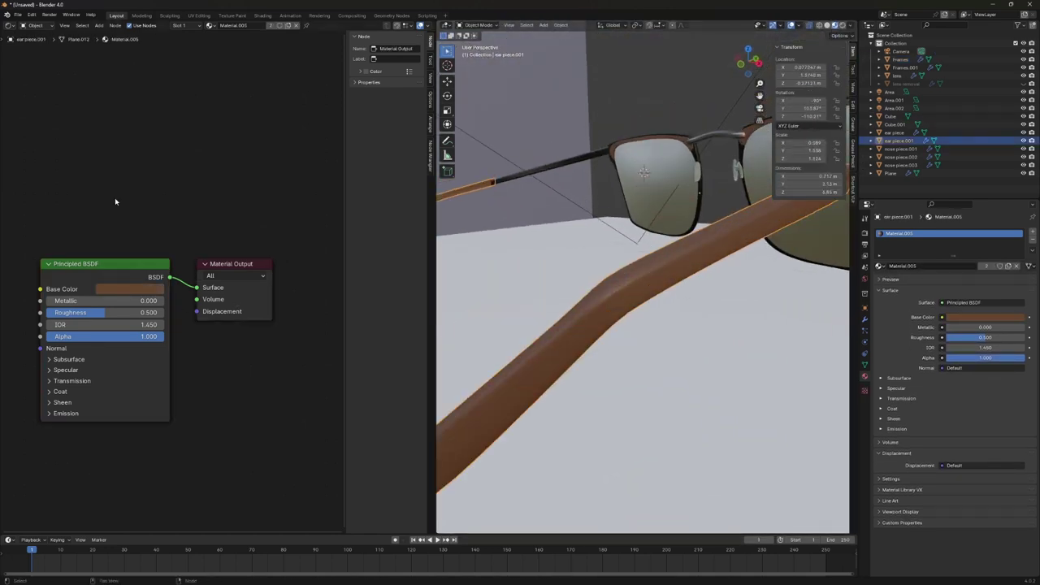
pyautogui.moveTo(114, 201); pyautogui.dragTo(385, 186, button='middle')
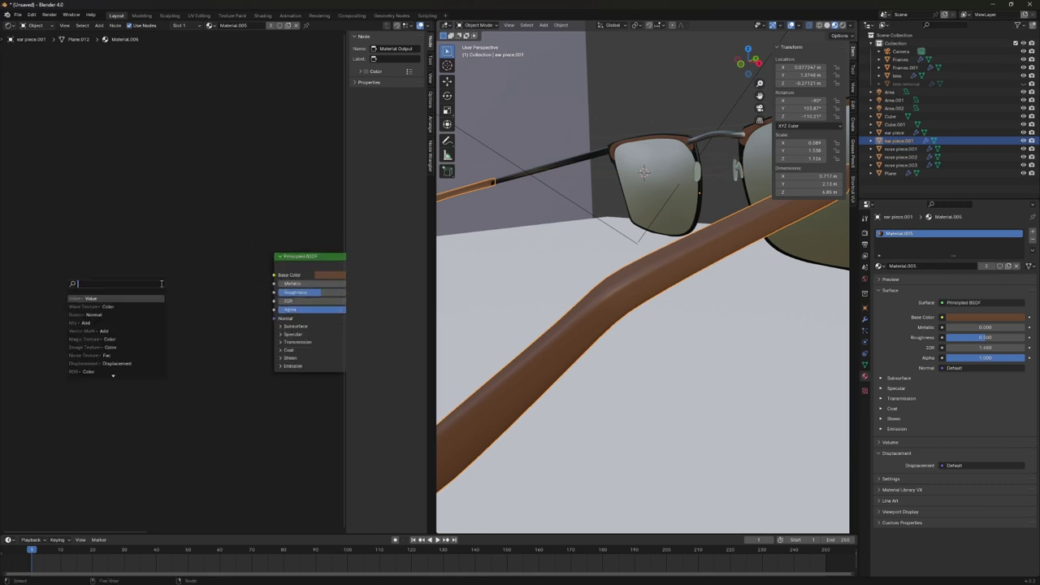
# Add a Voronoi Texture with Ctrl+T mapping, scaled by a Value node set to 9.700.
pyautogui.click(122, 331)
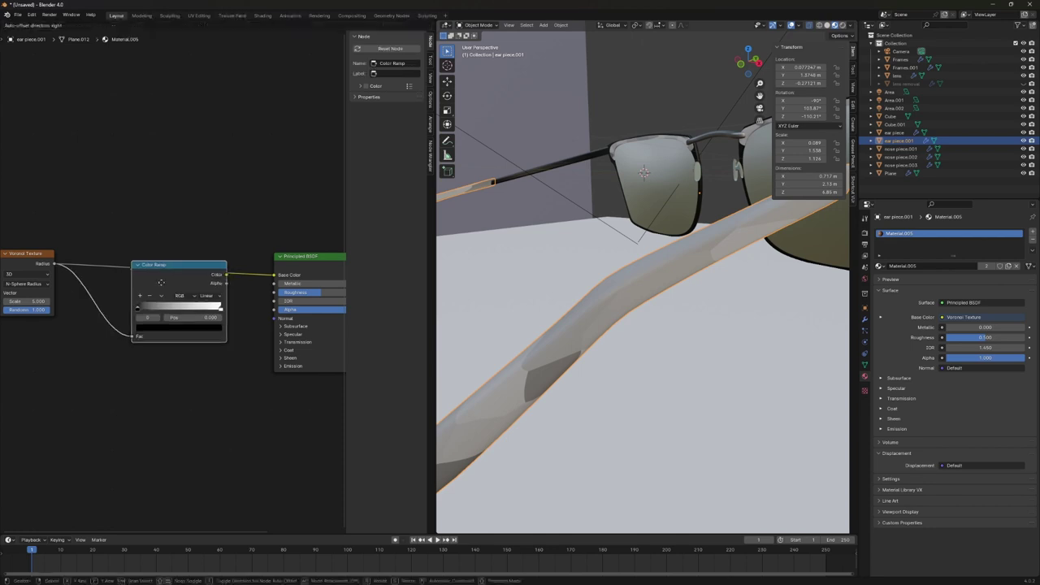
pyautogui.hotkey('ctrl', 't')
pyautogui.scroll(2, 97, 399)
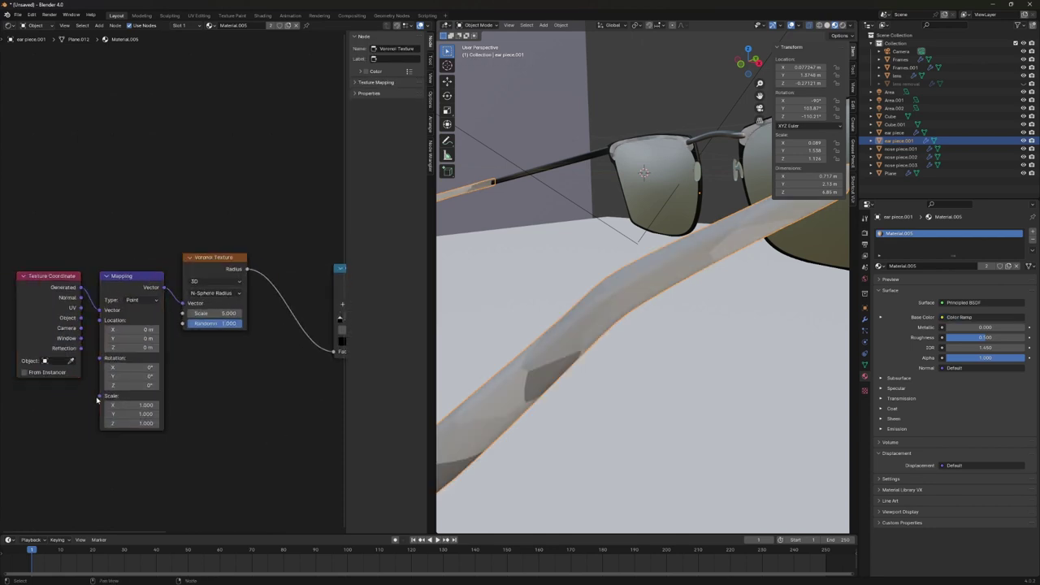
pyautogui.click(76, 411)
pyautogui.moveTo(37, 426); pyautogui.dragTo(48, 426)
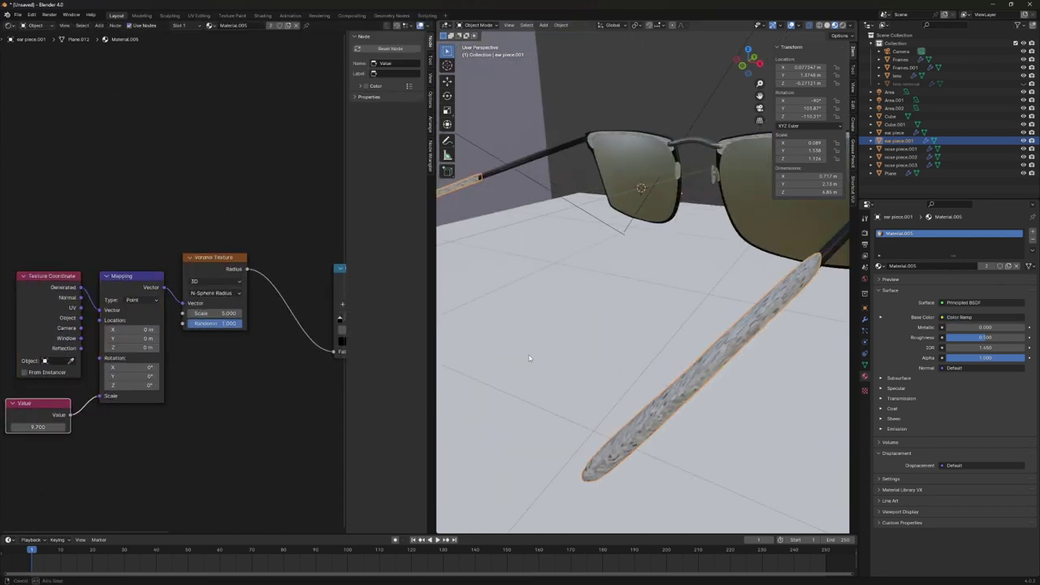
pyautogui.click(199, 15)
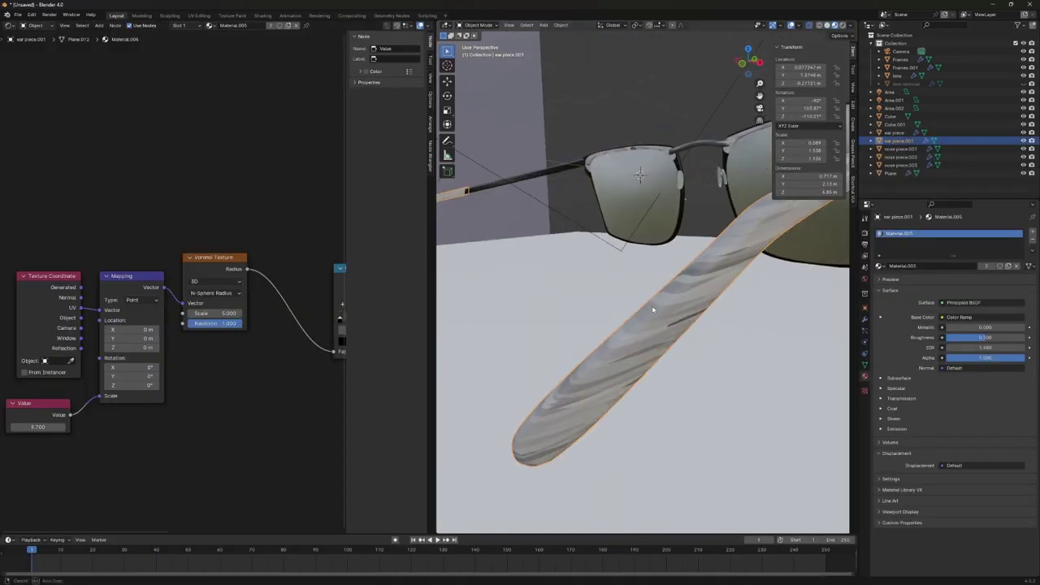
# Bring the Color Ramp into view and preview the brown temple in rendered mode.
pyautogui.moveTo(561, 281); pyautogui.dragTo(575, 274, button='middle')
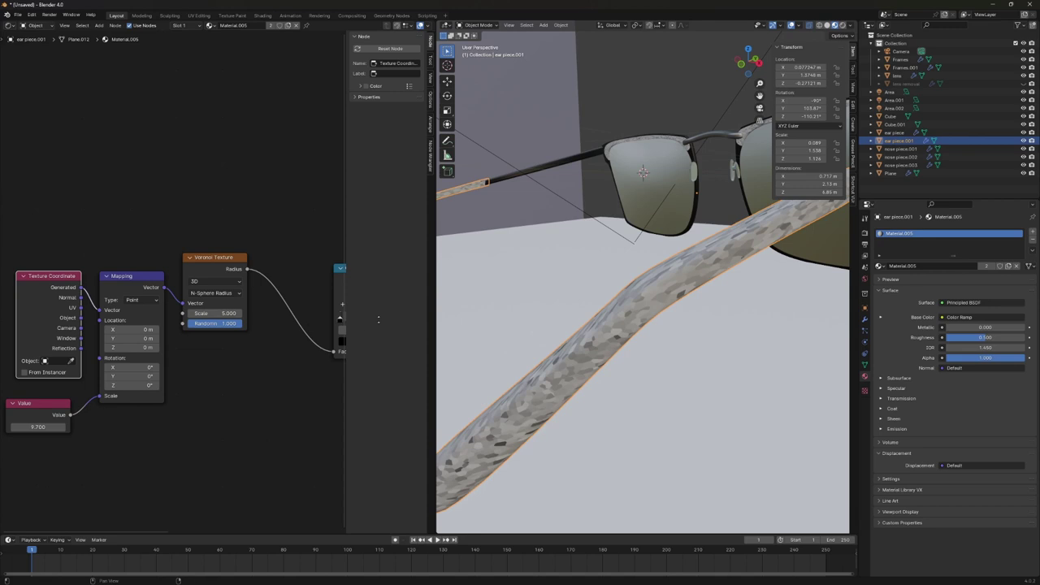
pyautogui.moveTo(455, 323); pyautogui.dragTo(511, 322, button='middle')
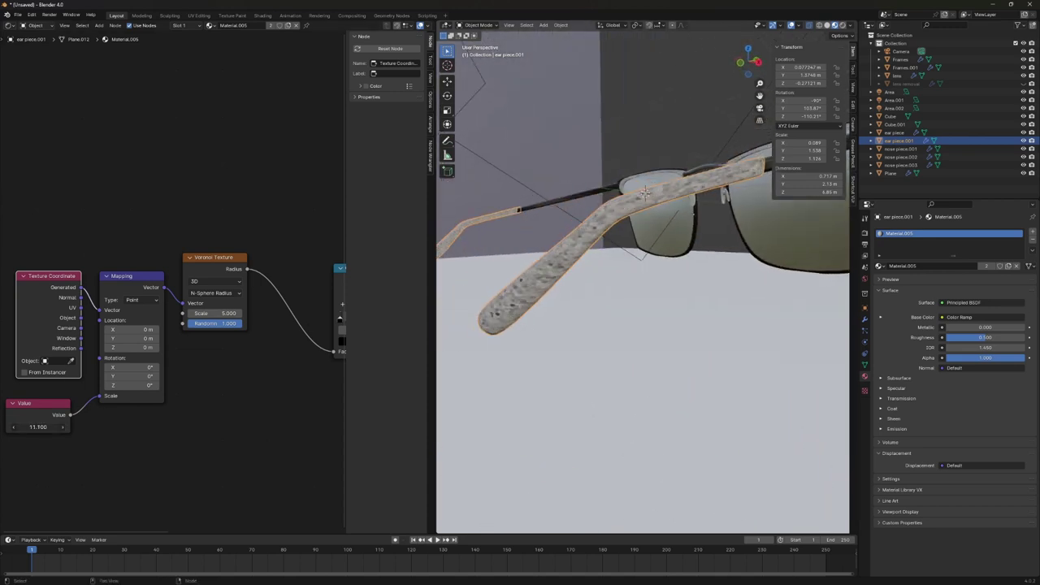
pyautogui.moveTo(644, 191); pyautogui.dragTo(618, 213, button='middle')
pyautogui.moveTo(341, 325); pyautogui.dragTo(182, 327, button='middle')
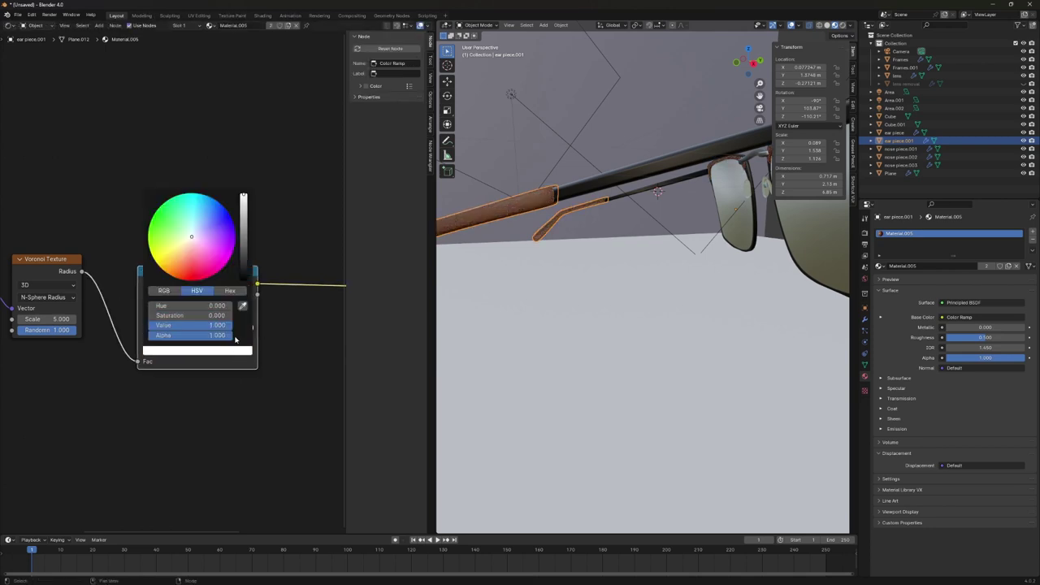
pyautogui.moveTo(488, 321); pyautogui.dragTo(596, 313, button='middle')
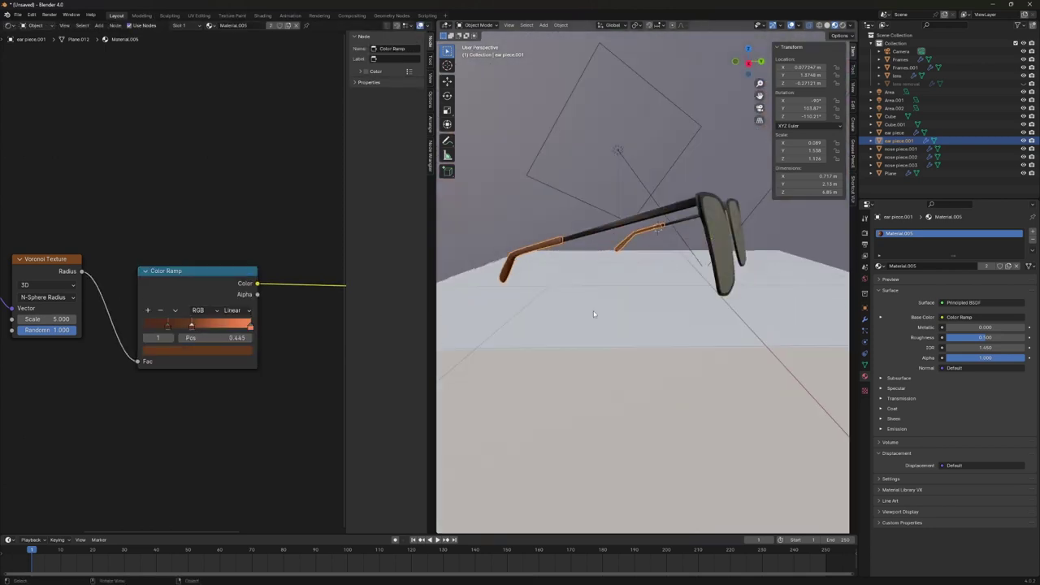
pyautogui.press('z')
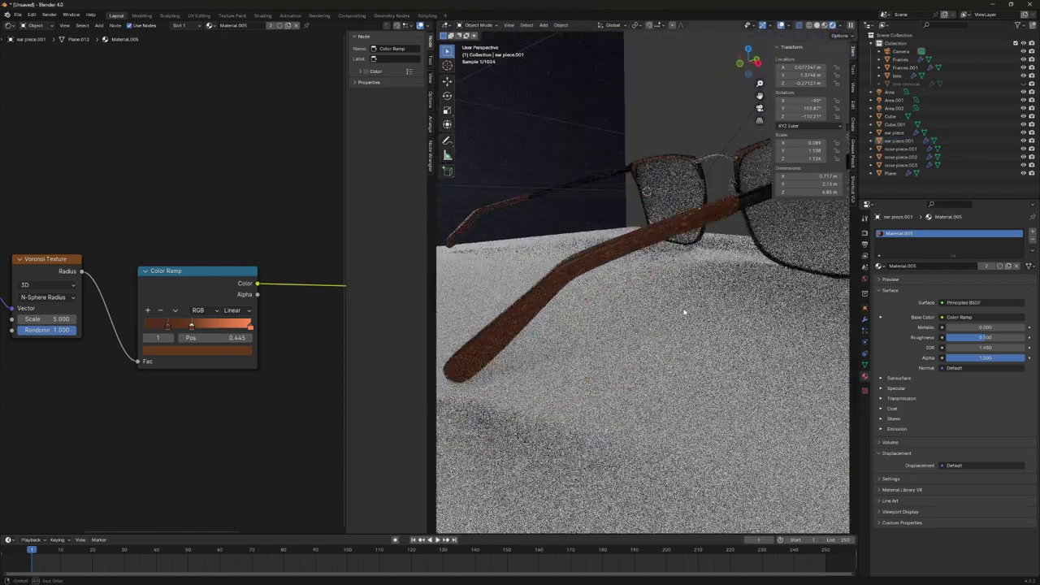
# Try a Noise Texture on the temple's bump and base colour, then delete it.
pyautogui.scroll(2, 173, 388)
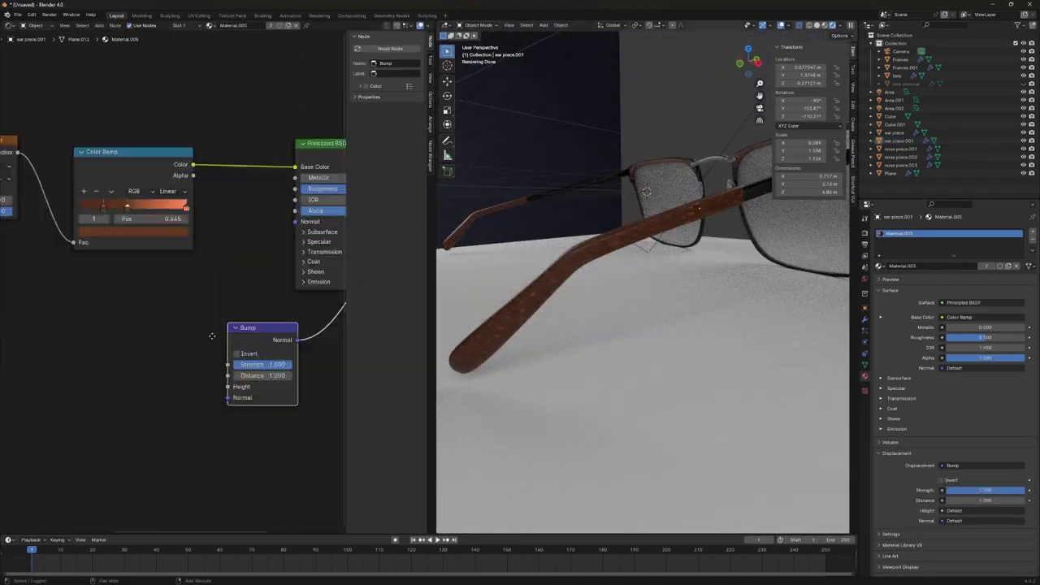
pyautogui.rightClick(174, 244)
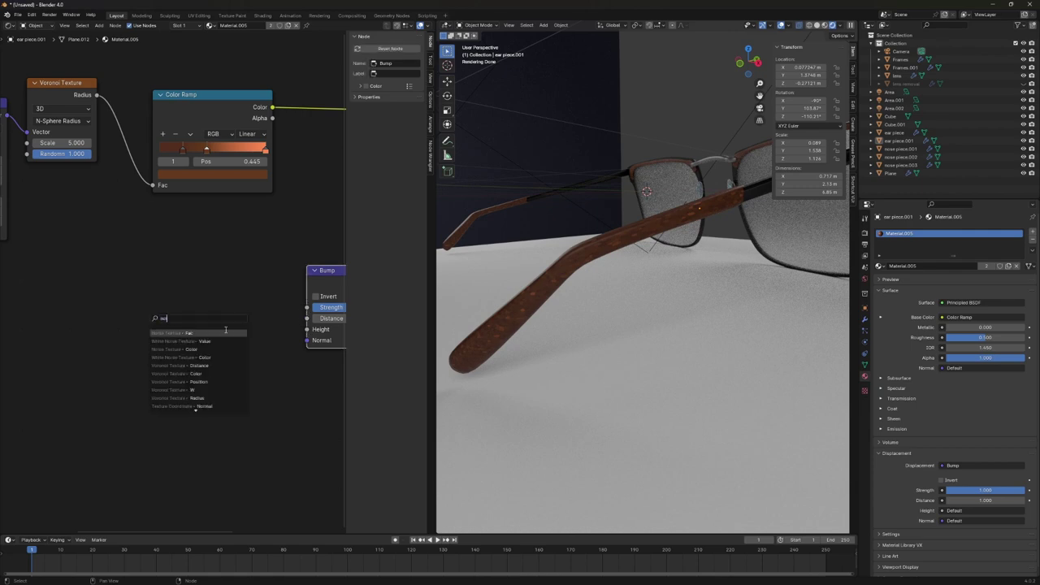
pyautogui.click(225, 331)
pyautogui.click(114, 390)
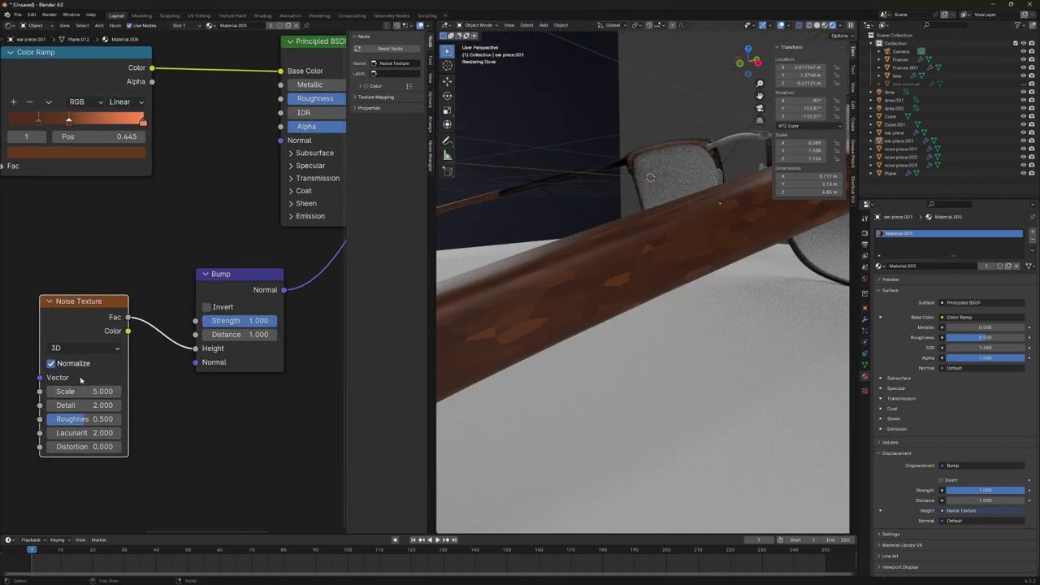
pyautogui.moveTo(123, 330); pyautogui.dragTo(244, 135)
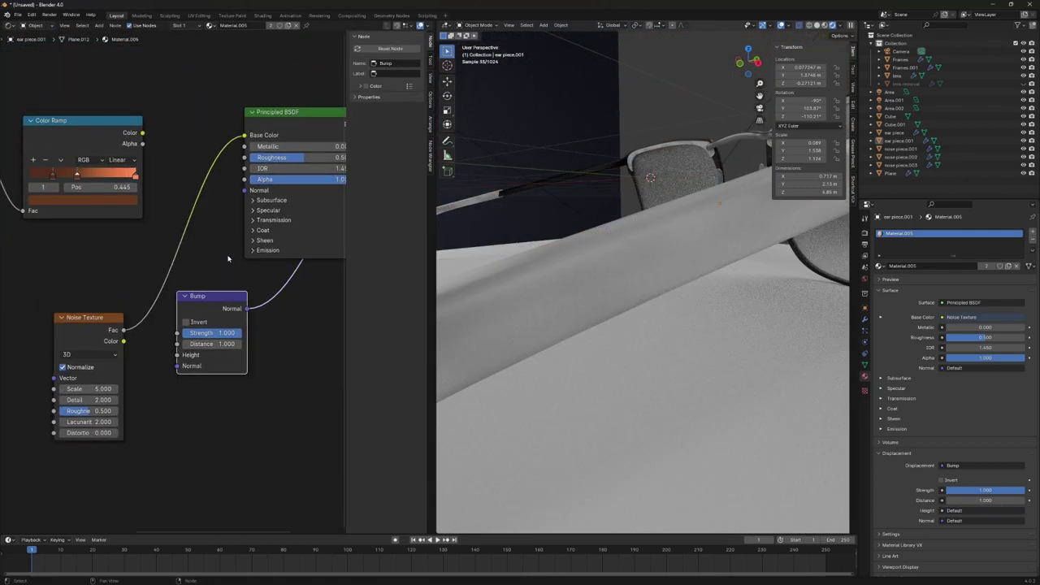
pyautogui.click(114, 317)
pyautogui.press('x')
pyautogui.write('text')
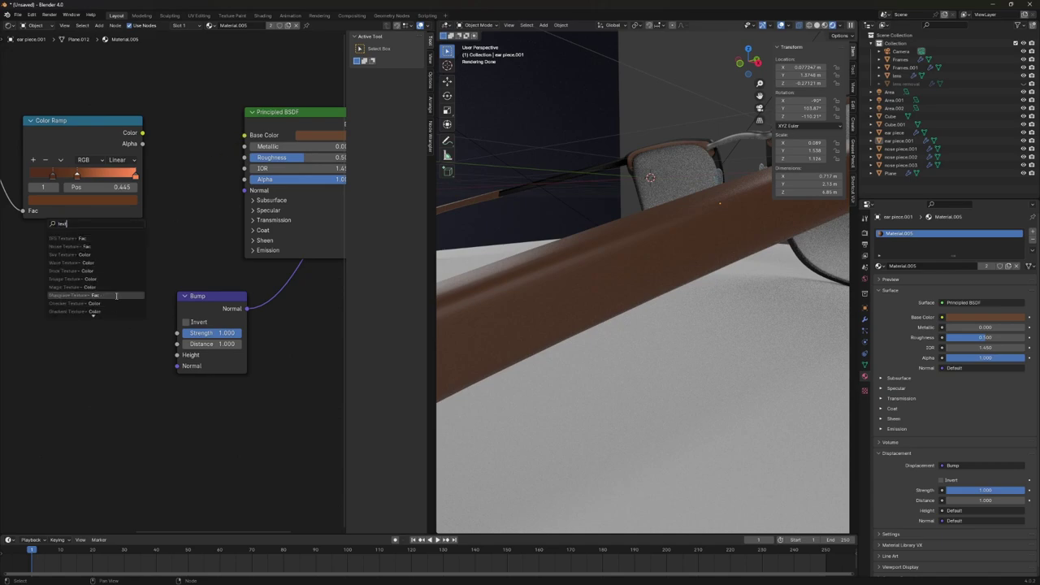
# Add a Musgrave Texture to the temple material to drive its bump.
pyautogui.click(116, 295)
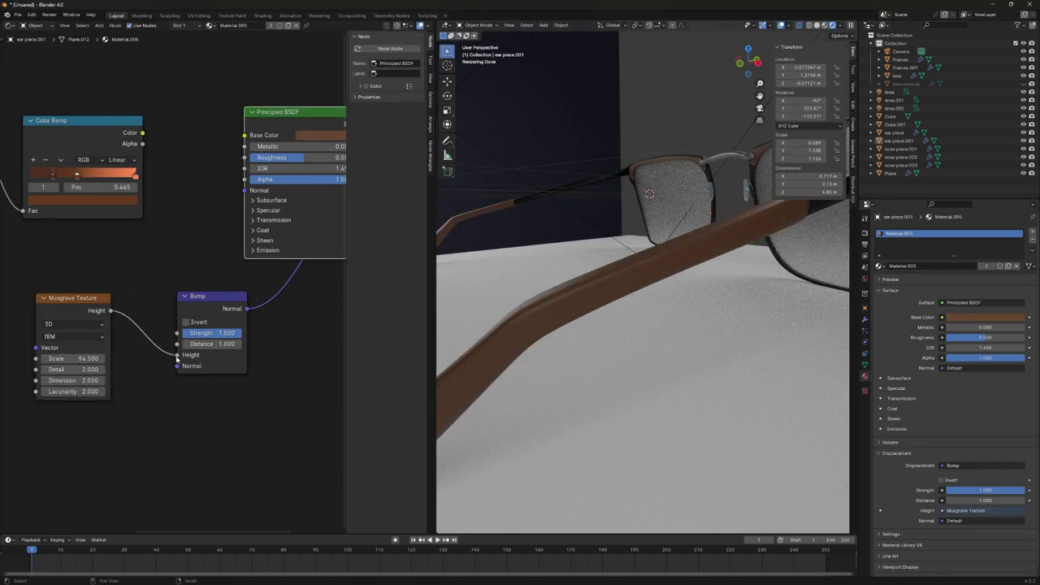
pyautogui.moveTo(297, 331); pyautogui.dragTo(148, 353, button='middle')
pyautogui.scroll(-1, 970, 434)
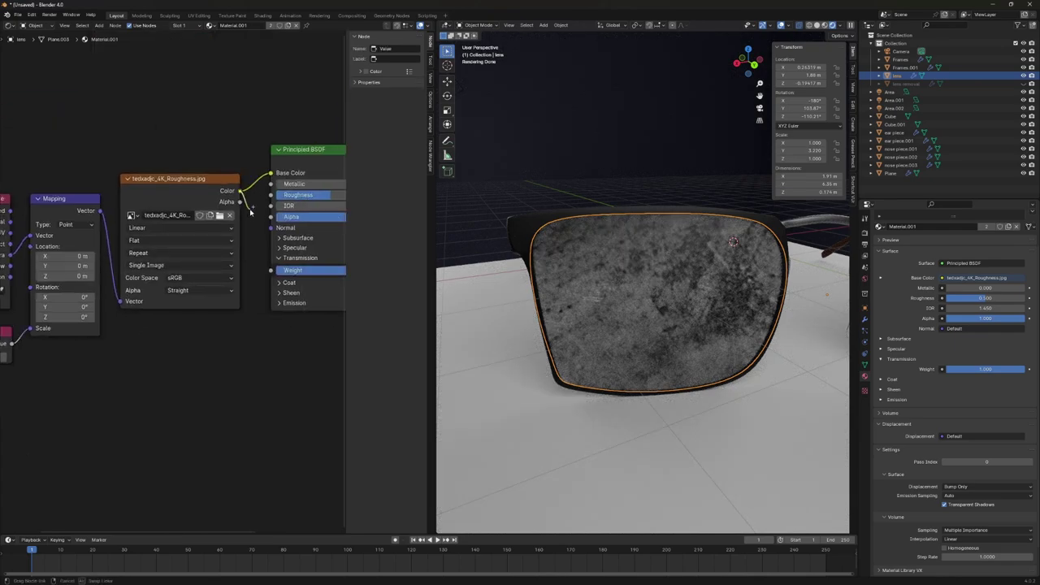
# Insert a Color Ramp after the lens image texture and route it into Roughness.
pyautogui.scroll(-3, 251, 167)
pyautogui.moveTo(159, 213); pyautogui.dragTo(309, 208)
pyautogui.moveTo(173, 251); pyautogui.dragTo(204, 231)
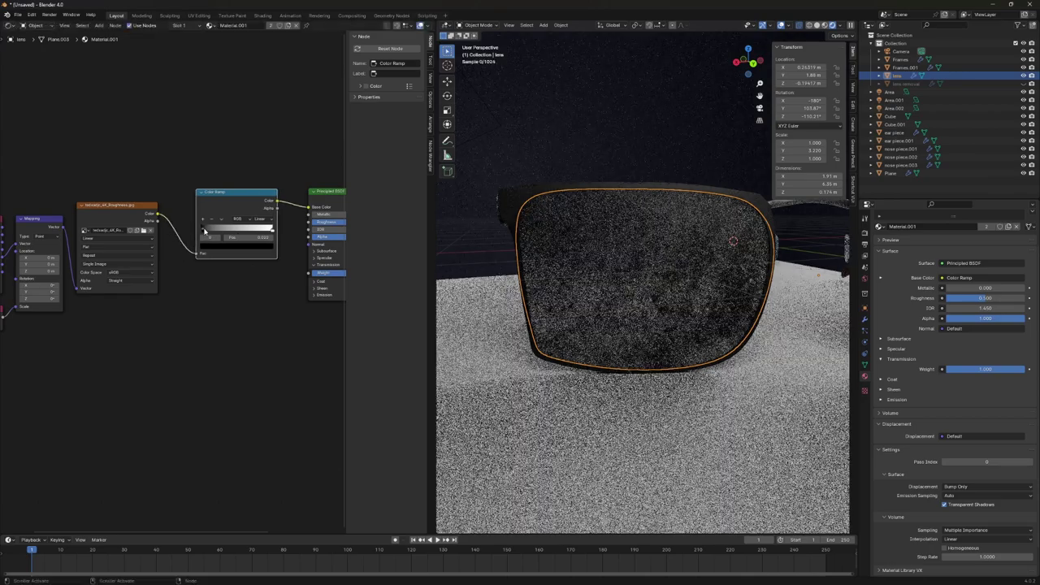
pyautogui.click(263, 238)
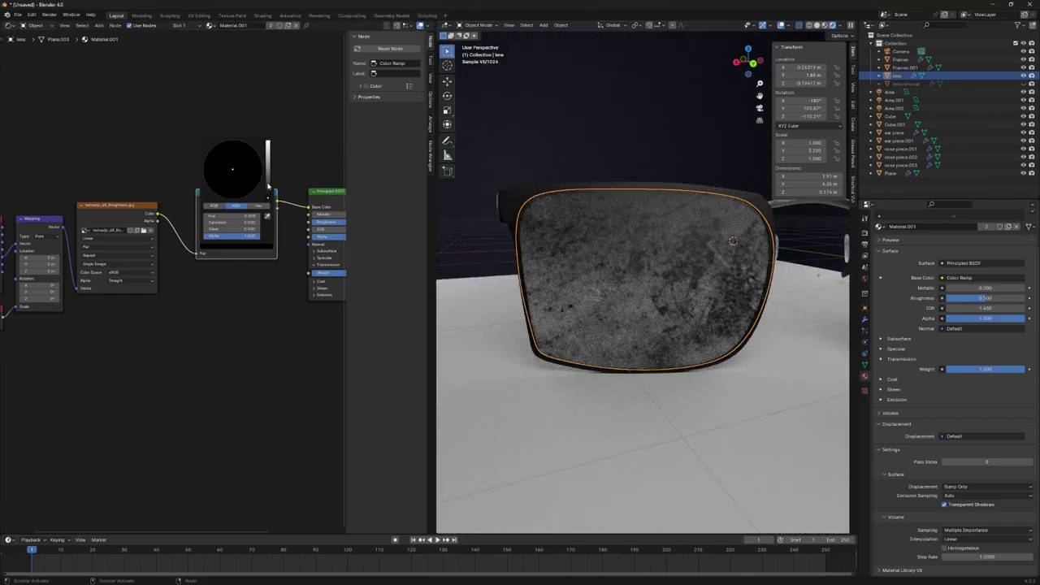
pyautogui.moveTo(310, 207); pyautogui.dragTo(310, 222)
pyautogui.scroll(1, 664, 286)
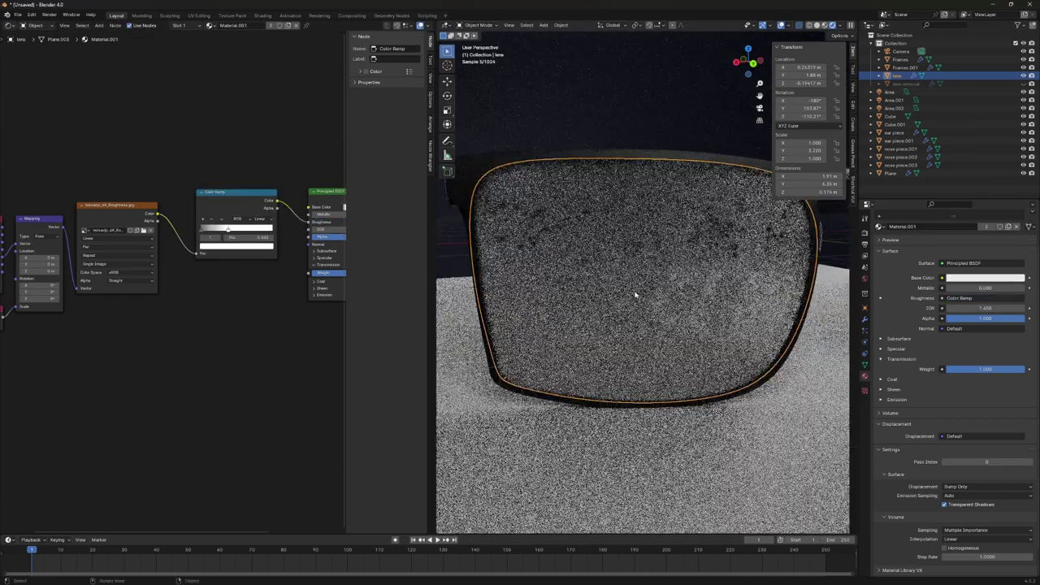
pyautogui.scroll(4, 664, 286)
pyautogui.click(236, 246)
pyautogui.moveTo(236, 195); pyautogui.dragTo(229, 189)
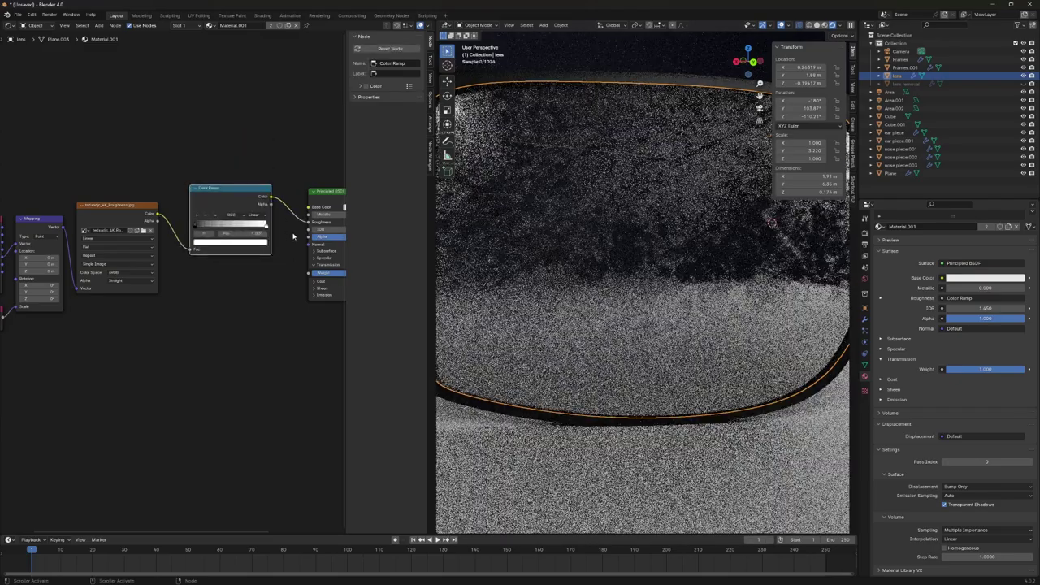
pyautogui.moveTo(157, 213); pyautogui.dragTo(310, 222)
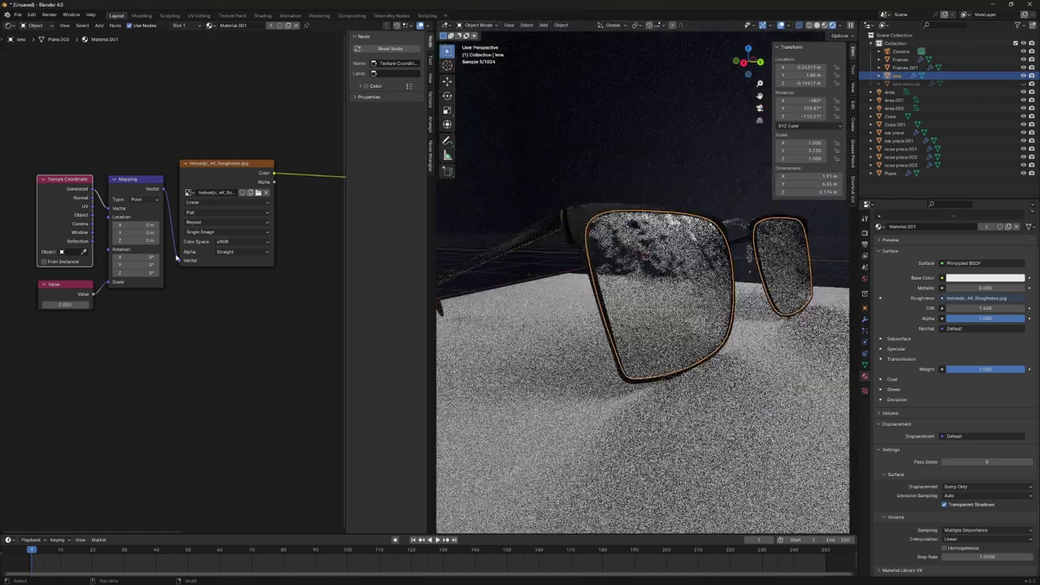
# Duplicate the roughness texture, feed ramps into Base Color and Roughness, and tune the Mix factor.
pyautogui.hotkey('shift', 'd')
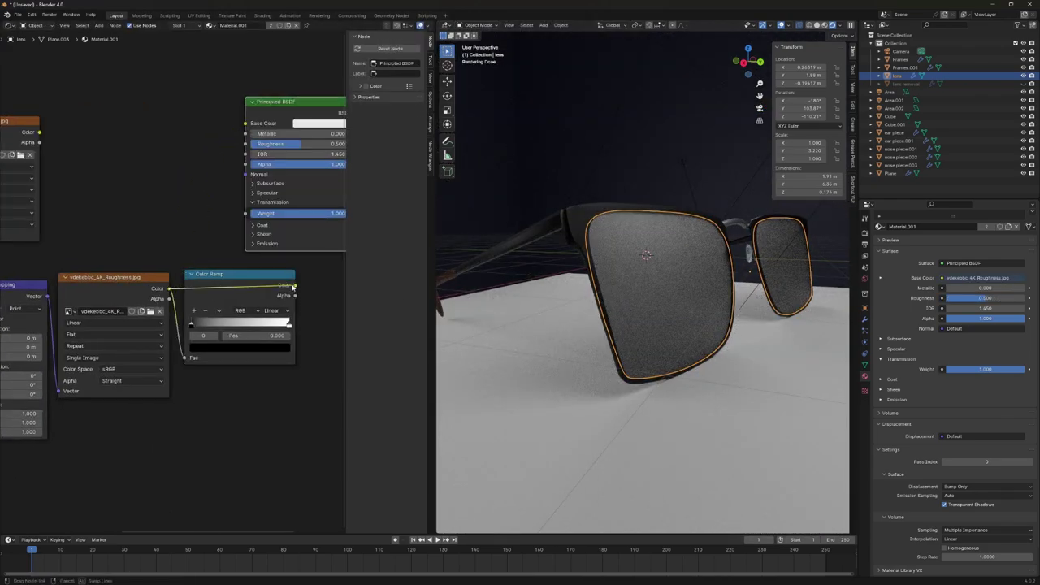
pyautogui.moveTo(293, 286); pyautogui.dragTo(245, 123)
pyautogui.scroll(3, 182, 336)
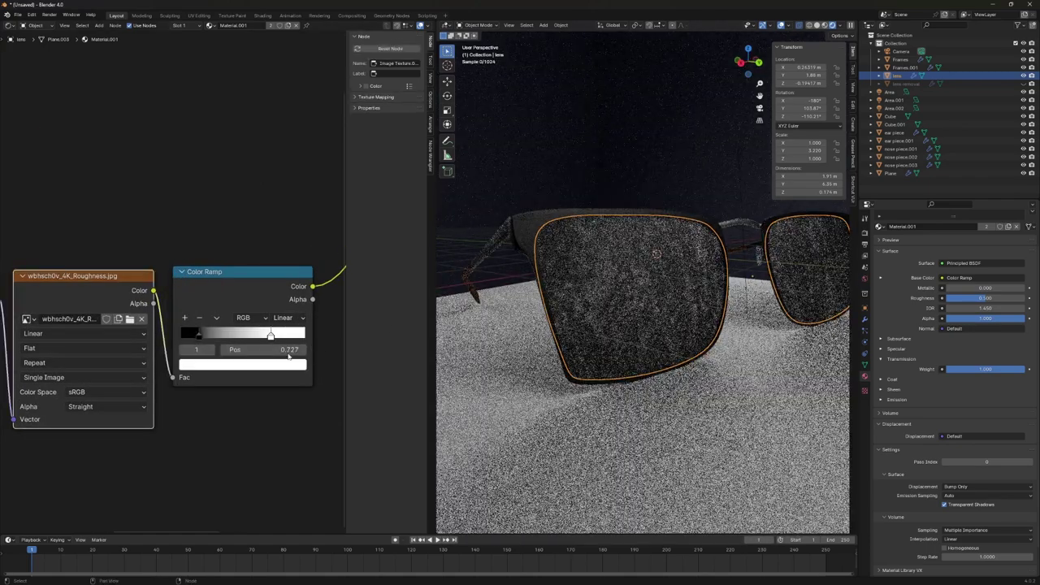
pyautogui.scroll(-5, 191, 306)
pyautogui.moveTo(259, 215); pyautogui.dragTo(260, 215)
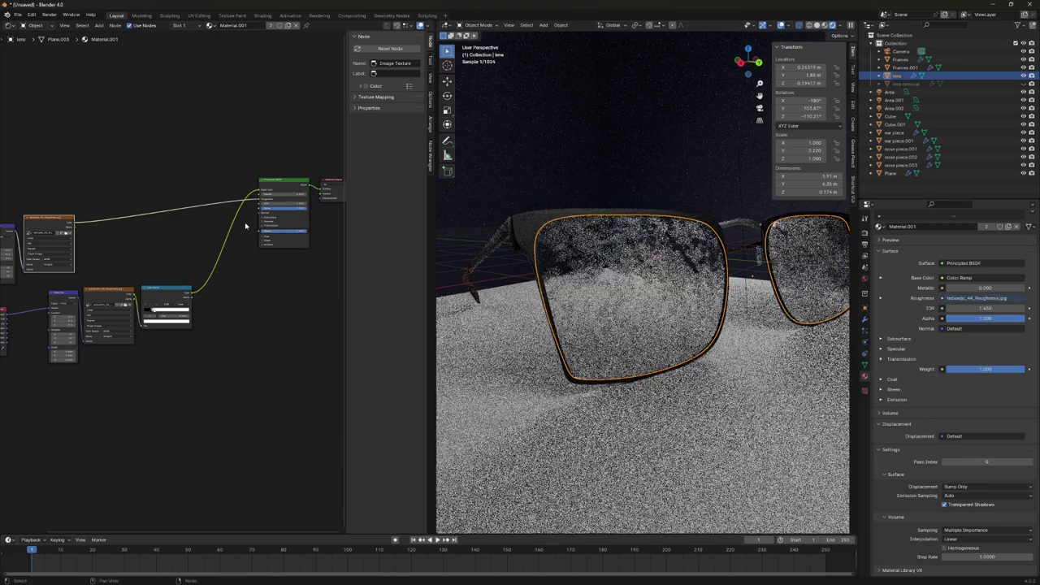
pyautogui.scroll(1, 171, 276)
pyautogui.scroll(-3, 674, 304)
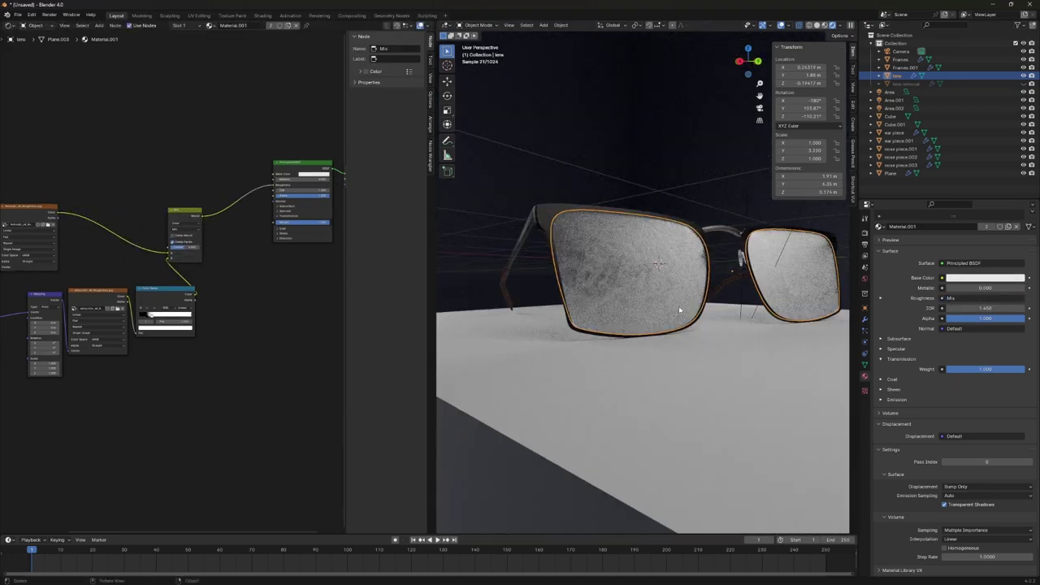
pyautogui.moveTo(122, 252); pyautogui.dragTo(150, 252)
pyautogui.scroll(2, 631, 310)
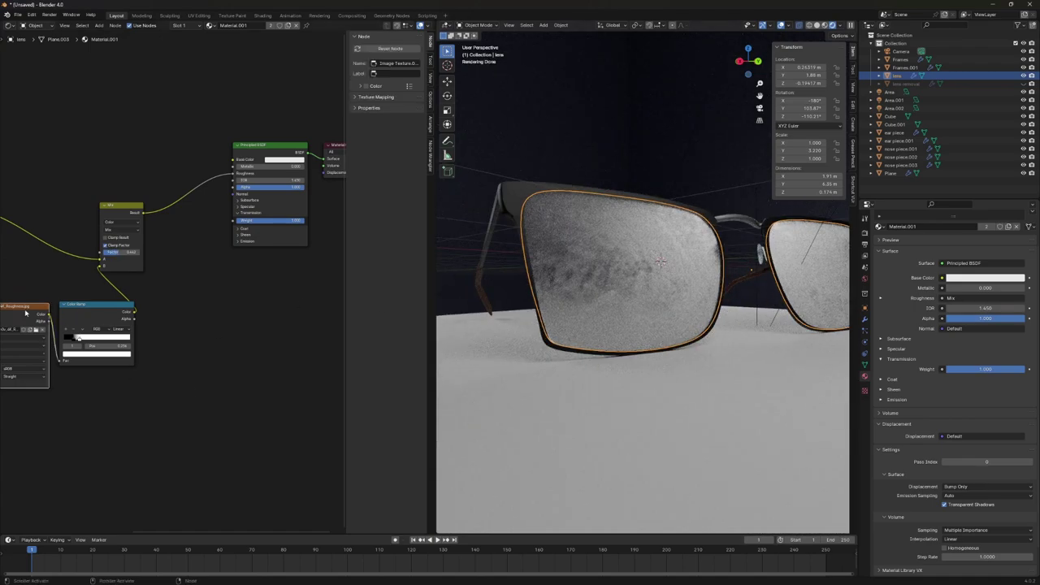
# Duplicate another image texture, add a Value node for scale, and connect the second Mix node.
pyautogui.hotkey('shift', 'd')
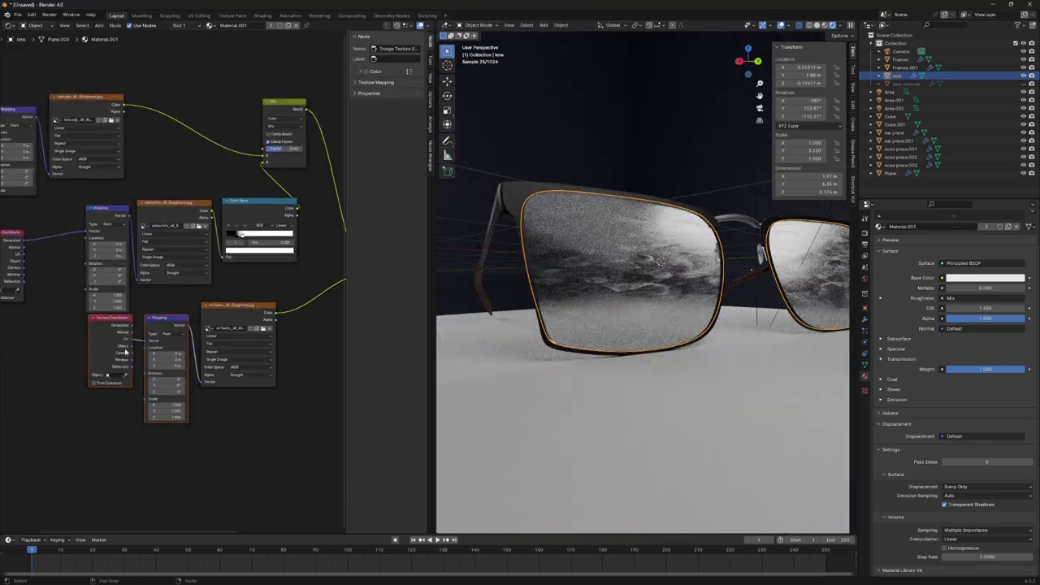
pyautogui.hotkey('shift', 'a')
pyautogui.click(180, 429)
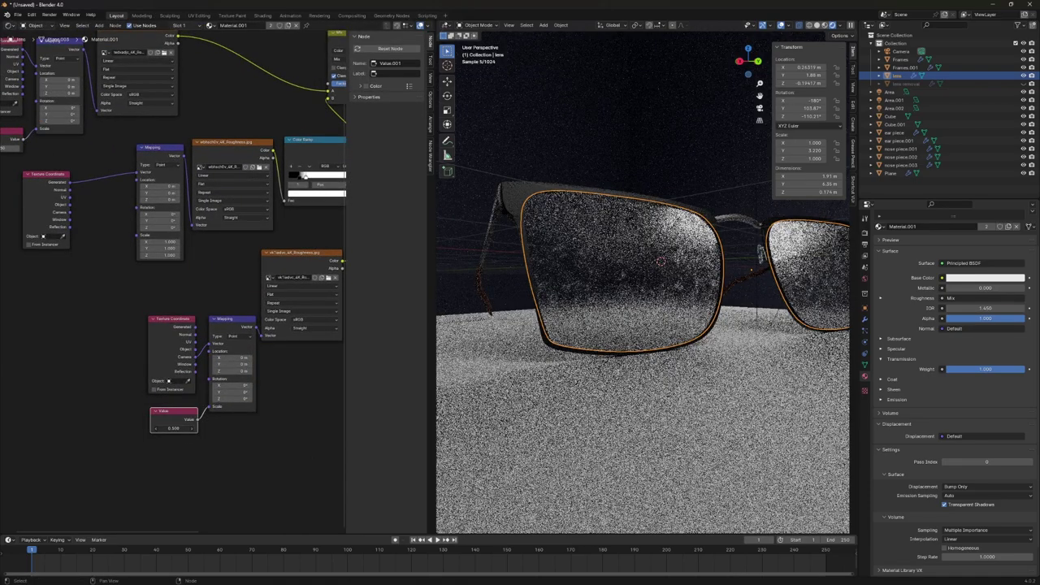
pyautogui.moveTo(651, 284); pyautogui.dragTo(601, 268, button='middle')
pyautogui.moveTo(309, 245); pyautogui.dragTo(187, 282, button='middle')
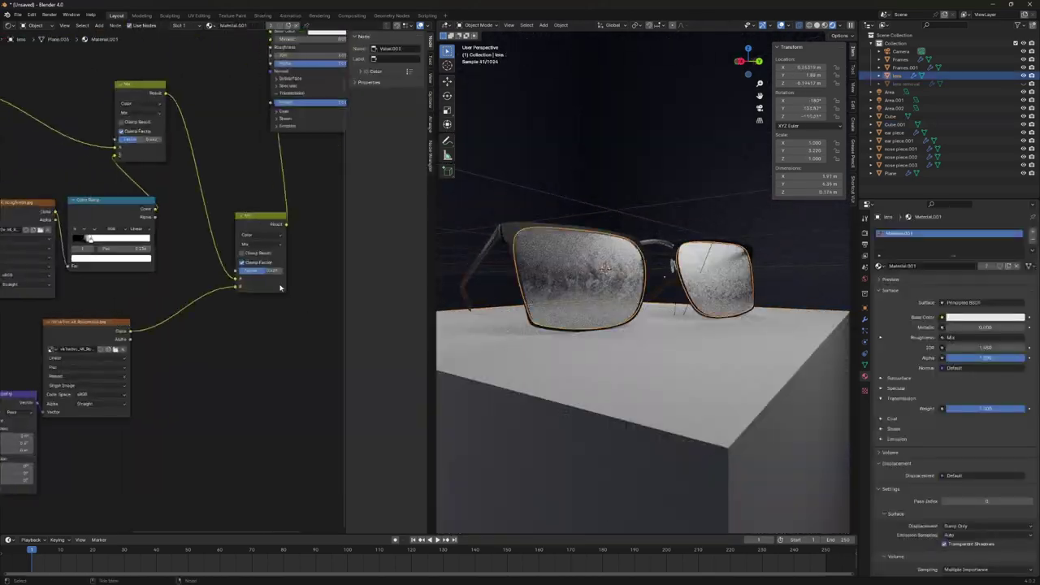
pyautogui.scroll(2, 281, 287)
pyautogui.click(187, 308)
pyautogui.moveTo(227, 199); pyautogui.dragTo(383, 298, button='middle')
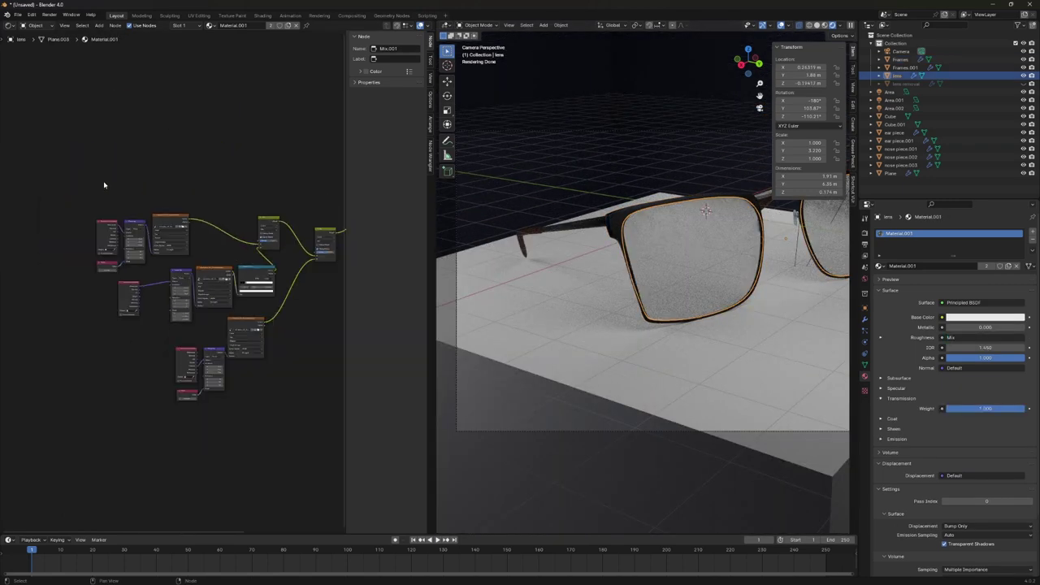
# Group the frame's grunge nodes with Ctrl+G and link the group into the frames' Base Color.
pyautogui.hotkey('ctrl', 'g')
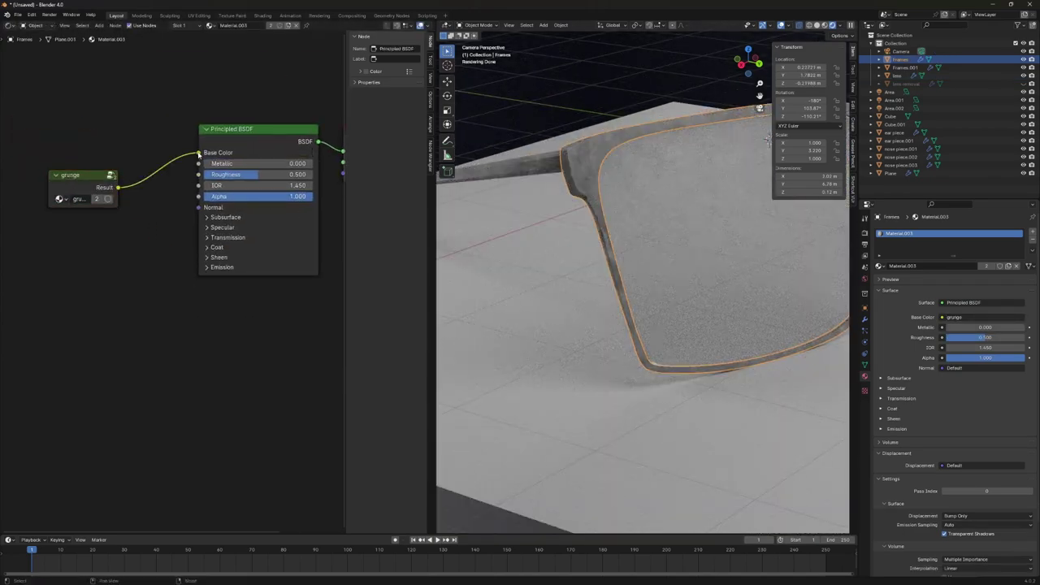
pyautogui.moveTo(196, 178); pyautogui.dragTo(199, 175)
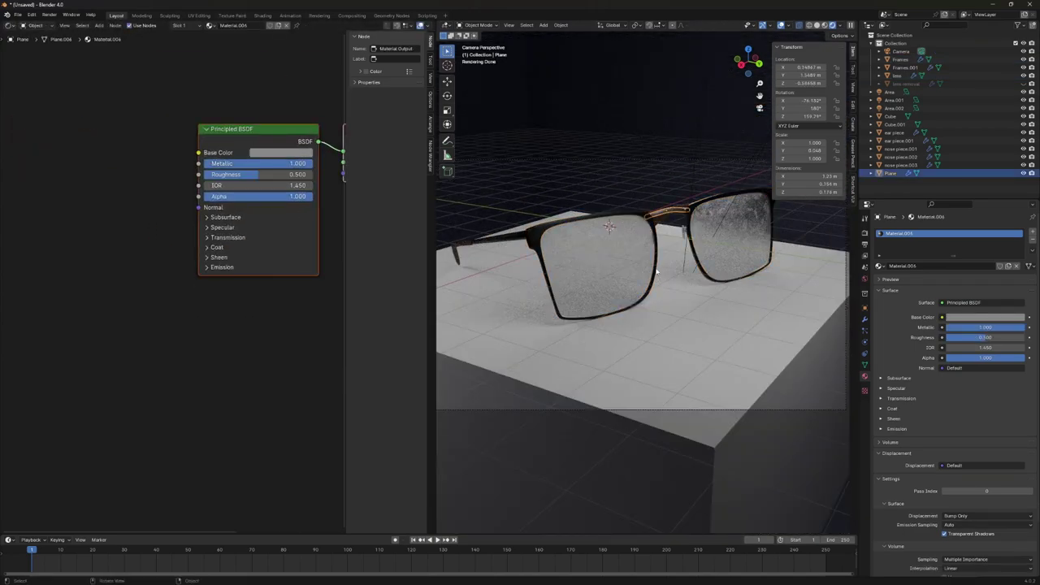
pyautogui.moveTo(656, 271)
pyautogui.mouseDown(button='middle')
pyautogui.moveTo(682, 234)
pyautogui.moveTo(533, 244)
pyautogui.mouseUp(button='middle')
pyautogui.scroll(5, 681, 234)
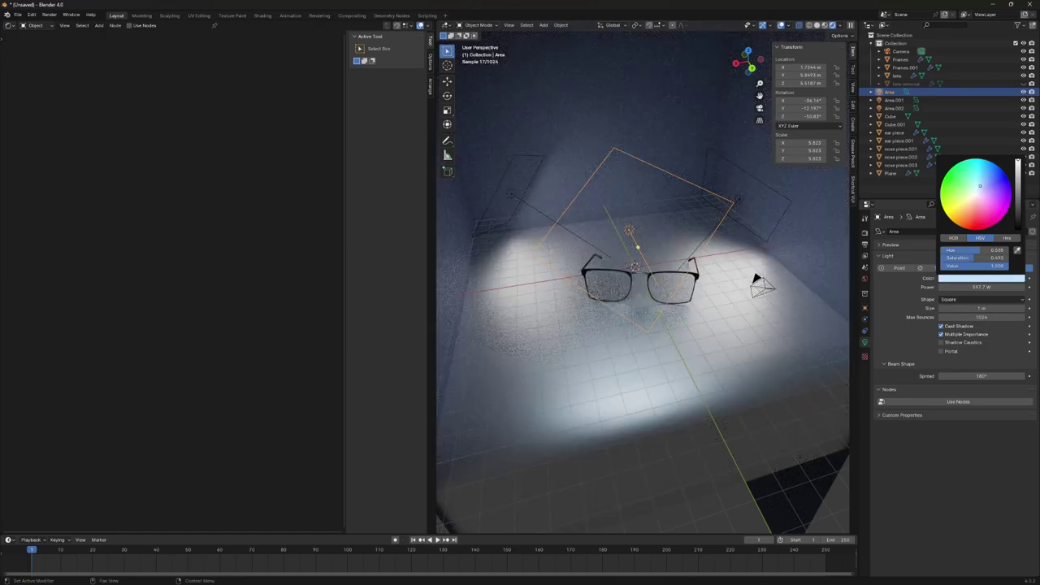
# Shift the Area light's colour toward pink on its colour wheel.
pyautogui.moveTo(976, 193); pyautogui.dragTo(978, 206)
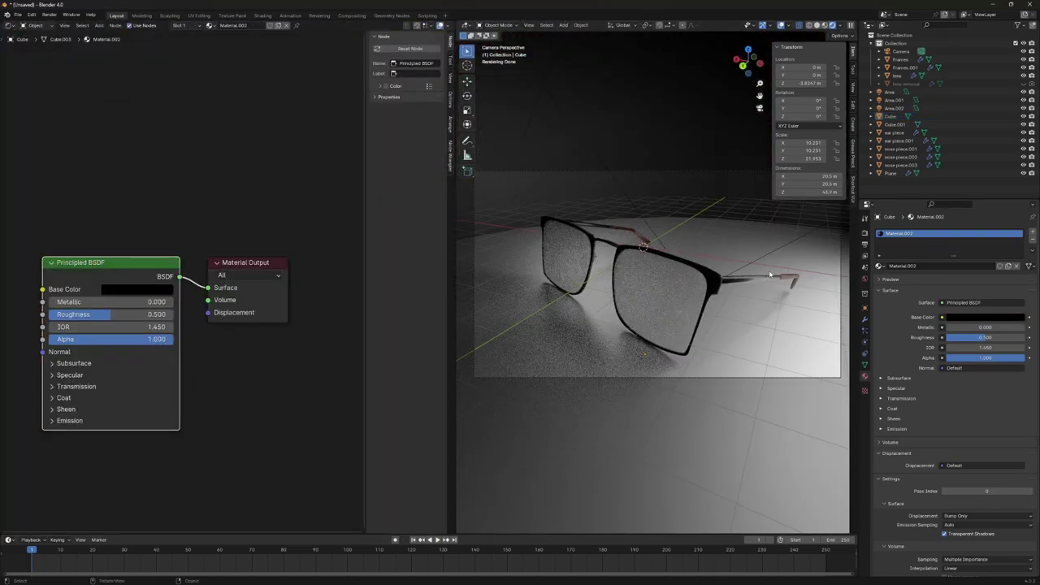
# Select the glasses frame, switch to camera view, and render with F12.
pyautogui.click(770, 275)
pyautogui.click(865, 321)
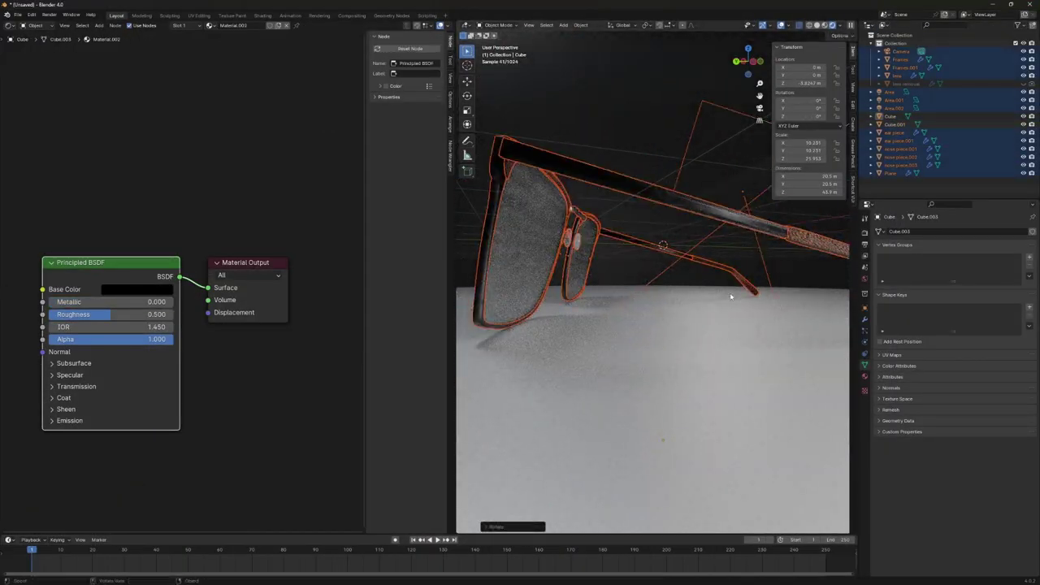
pyautogui.moveTo(731, 296)
pyautogui.mouseDown(button='middle')
pyautogui.moveTo(778, 262)
pyautogui.moveTo(713, 272)
pyautogui.mouseUp(button='middle')
pyautogui.press('KP_0')
pyautogui.press('F12')
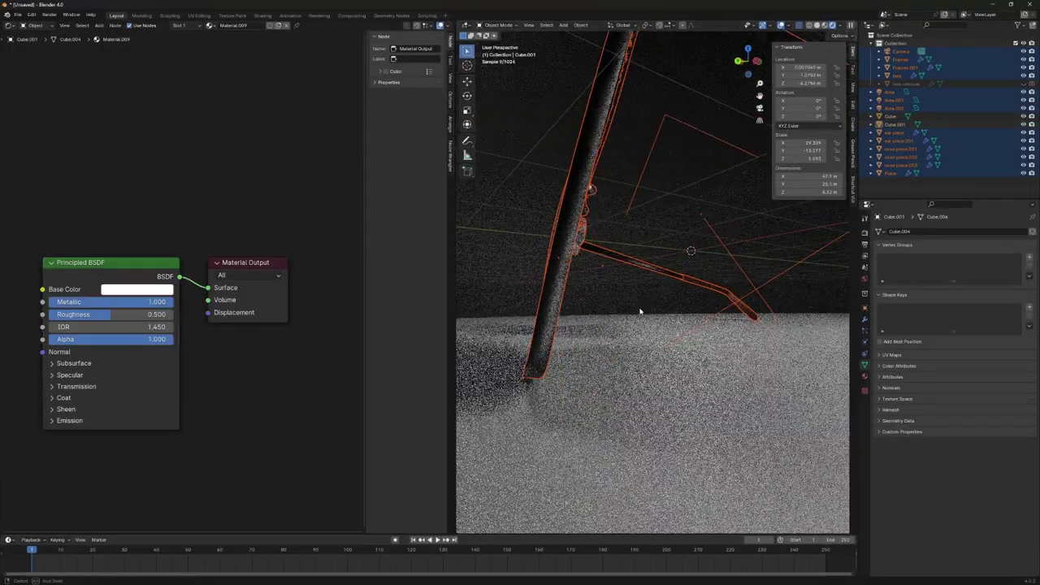
# Adjust the view and render the scene through the camera again.
pyautogui.press('m')
pyautogui.hotkey('shift', '`')
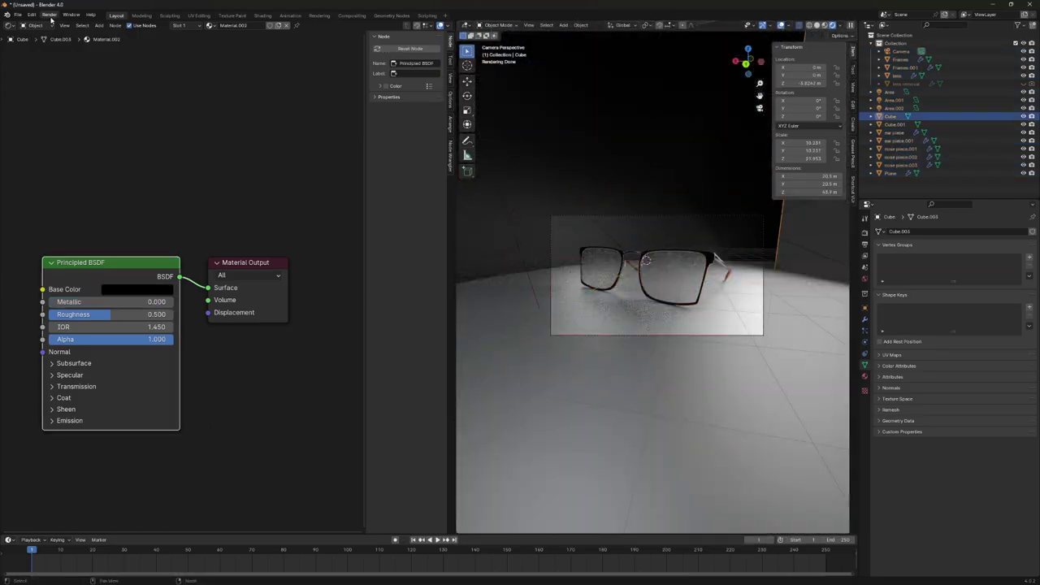
pyautogui.press('F12')
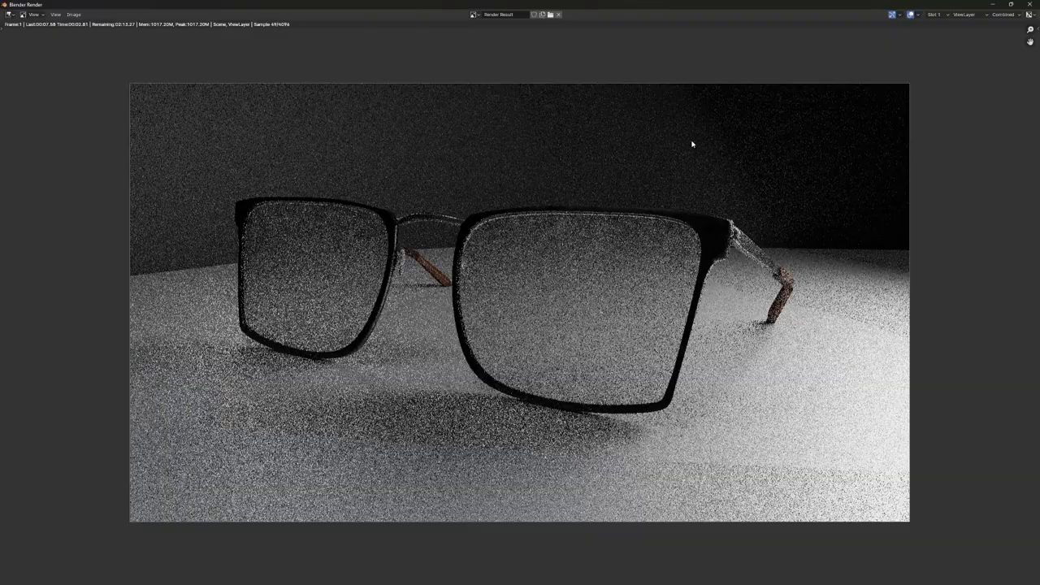